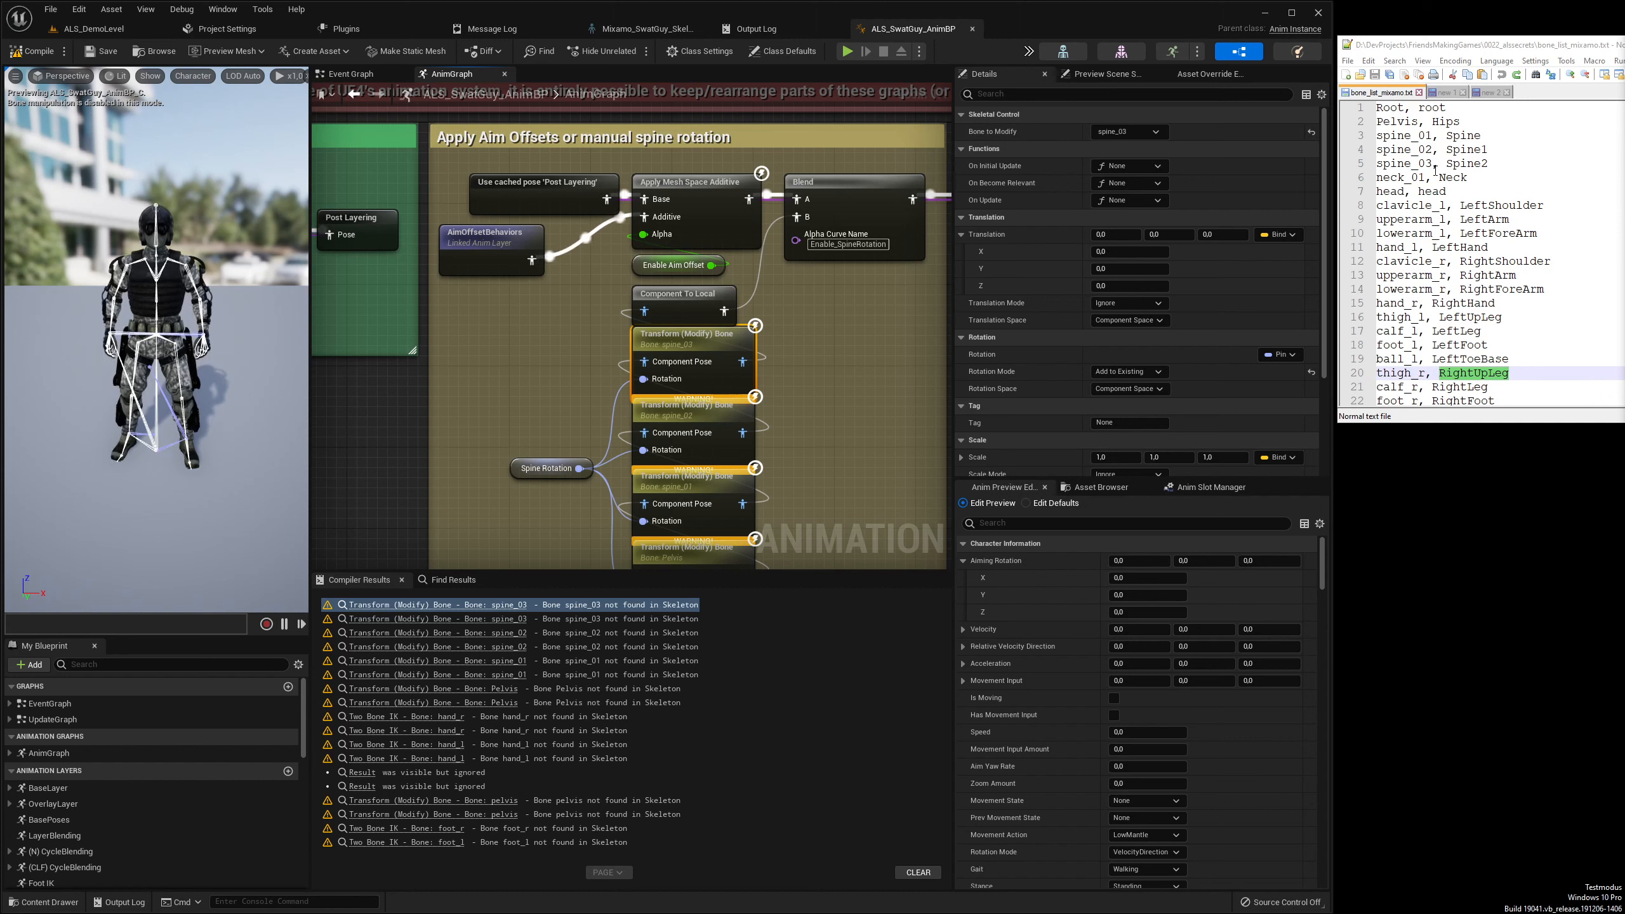
Set the bone to modify of the spine_03 Transform Bone node to Spine2, following the bone mapping list
double_click(1463, 165)
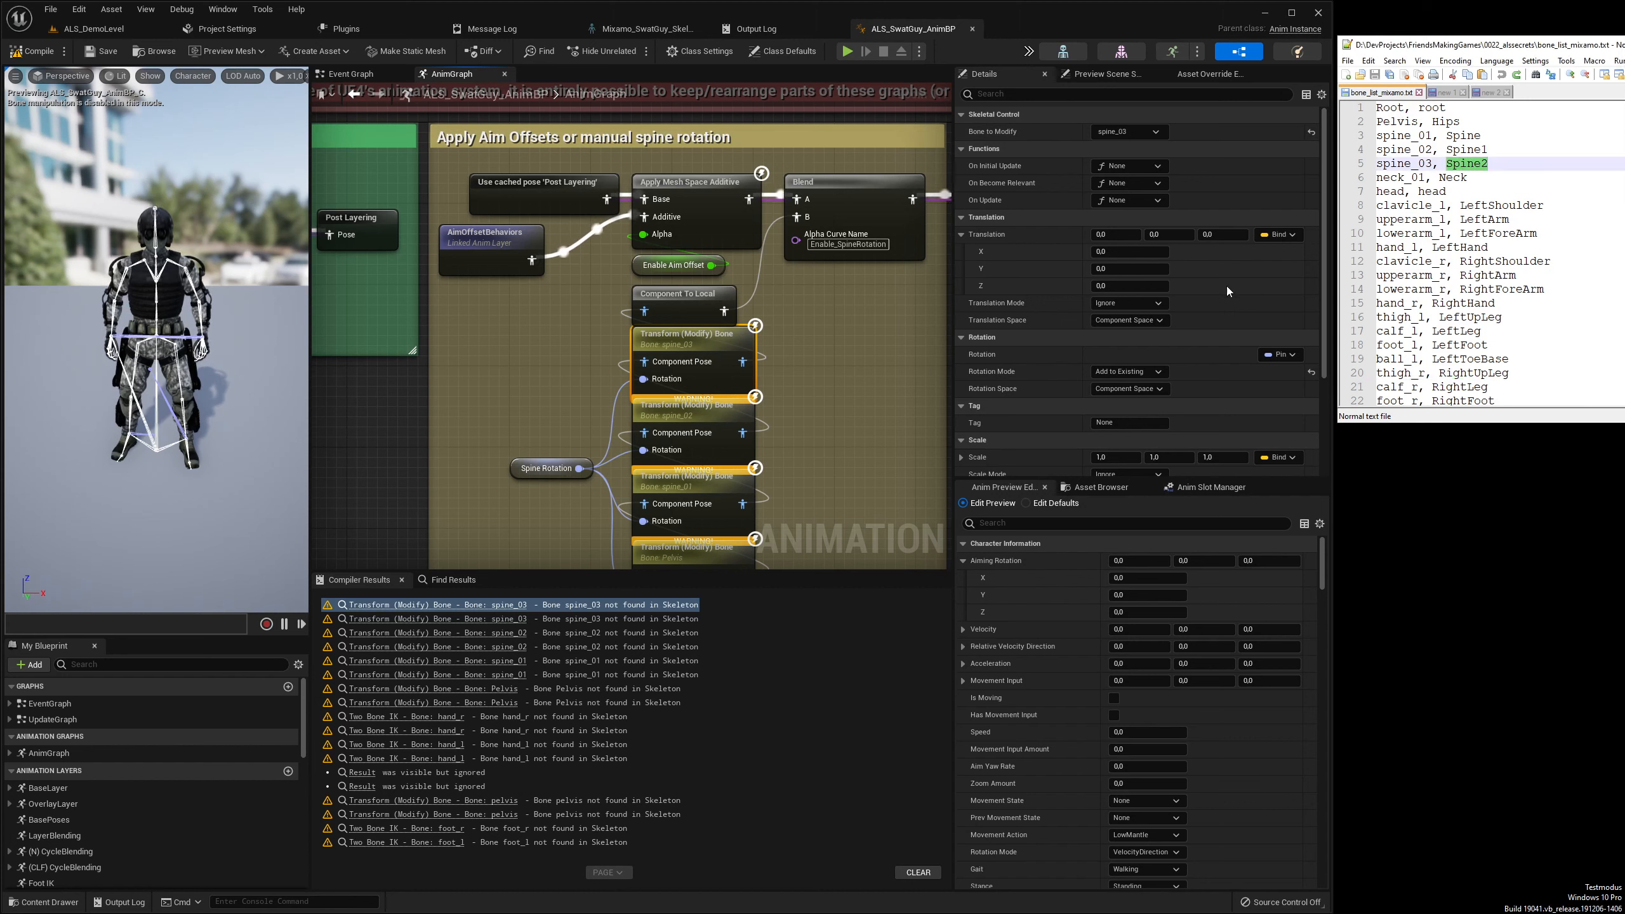
left_click(1149, 132)
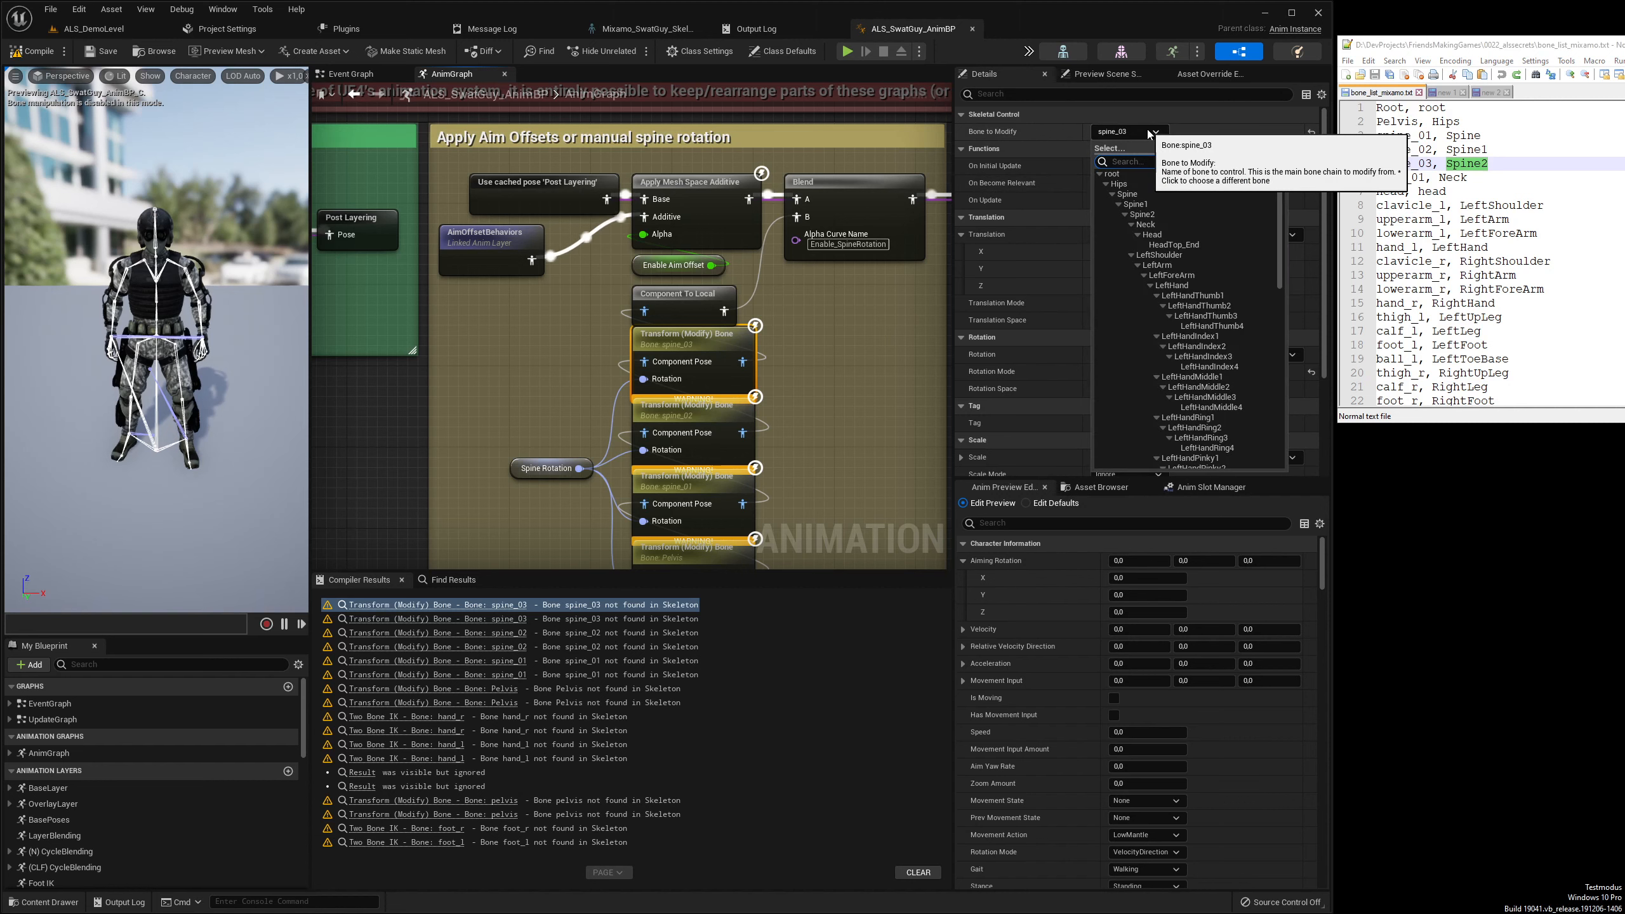
left_click(1142, 214)
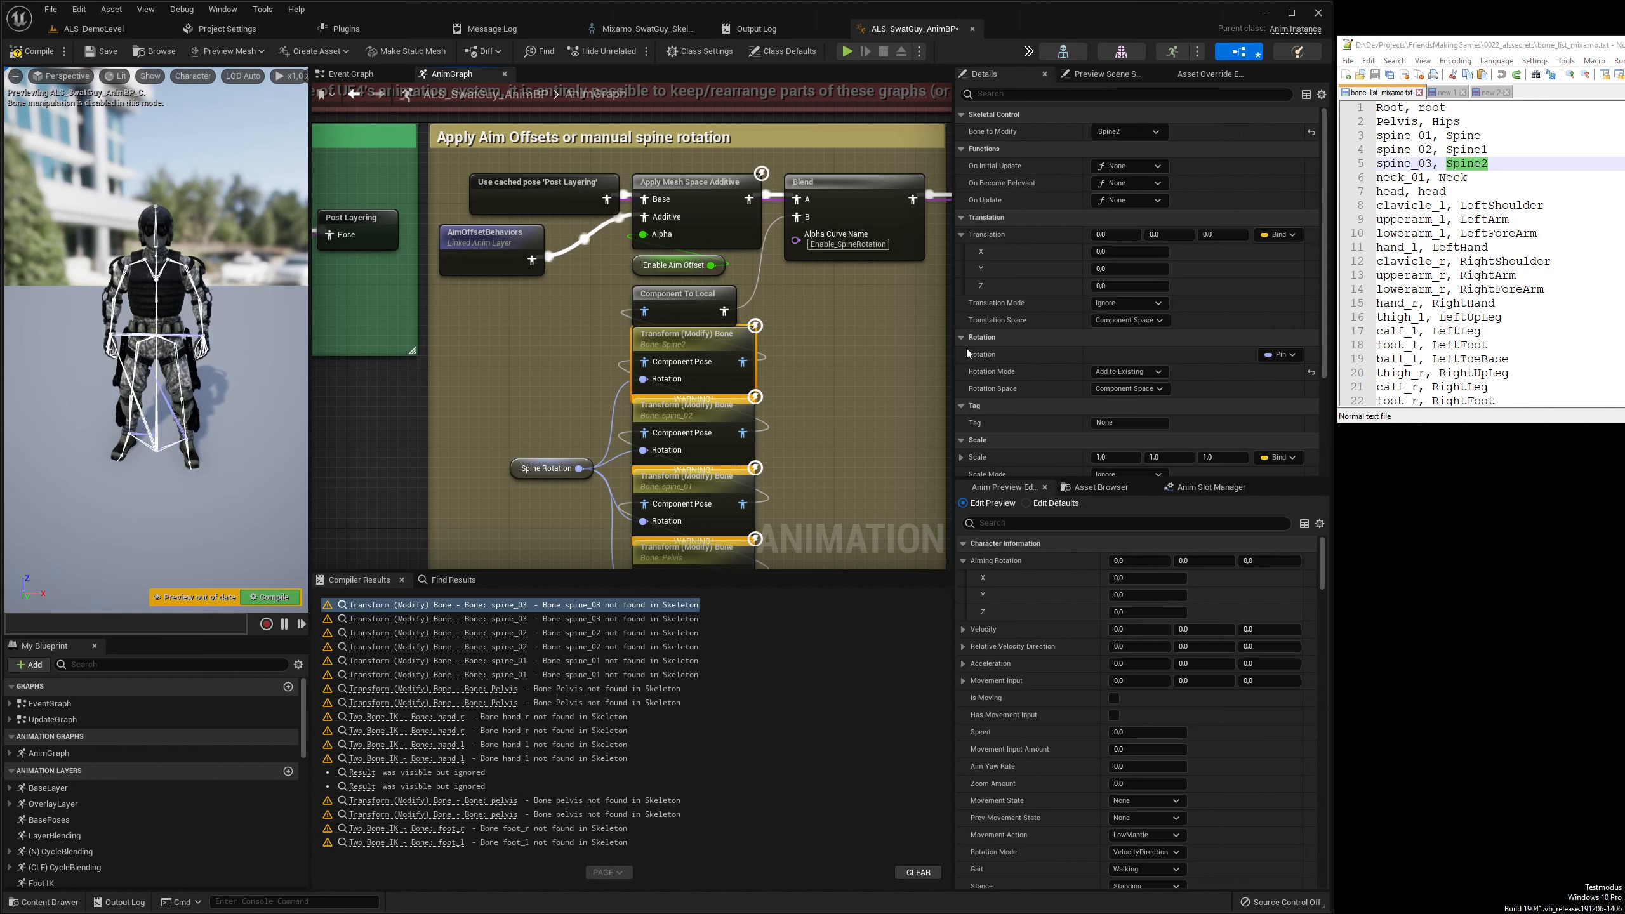
Set the bone to modify of the spine_02 Transform Bone node to Spine1, using the name from the bone list
left_click(736, 435)
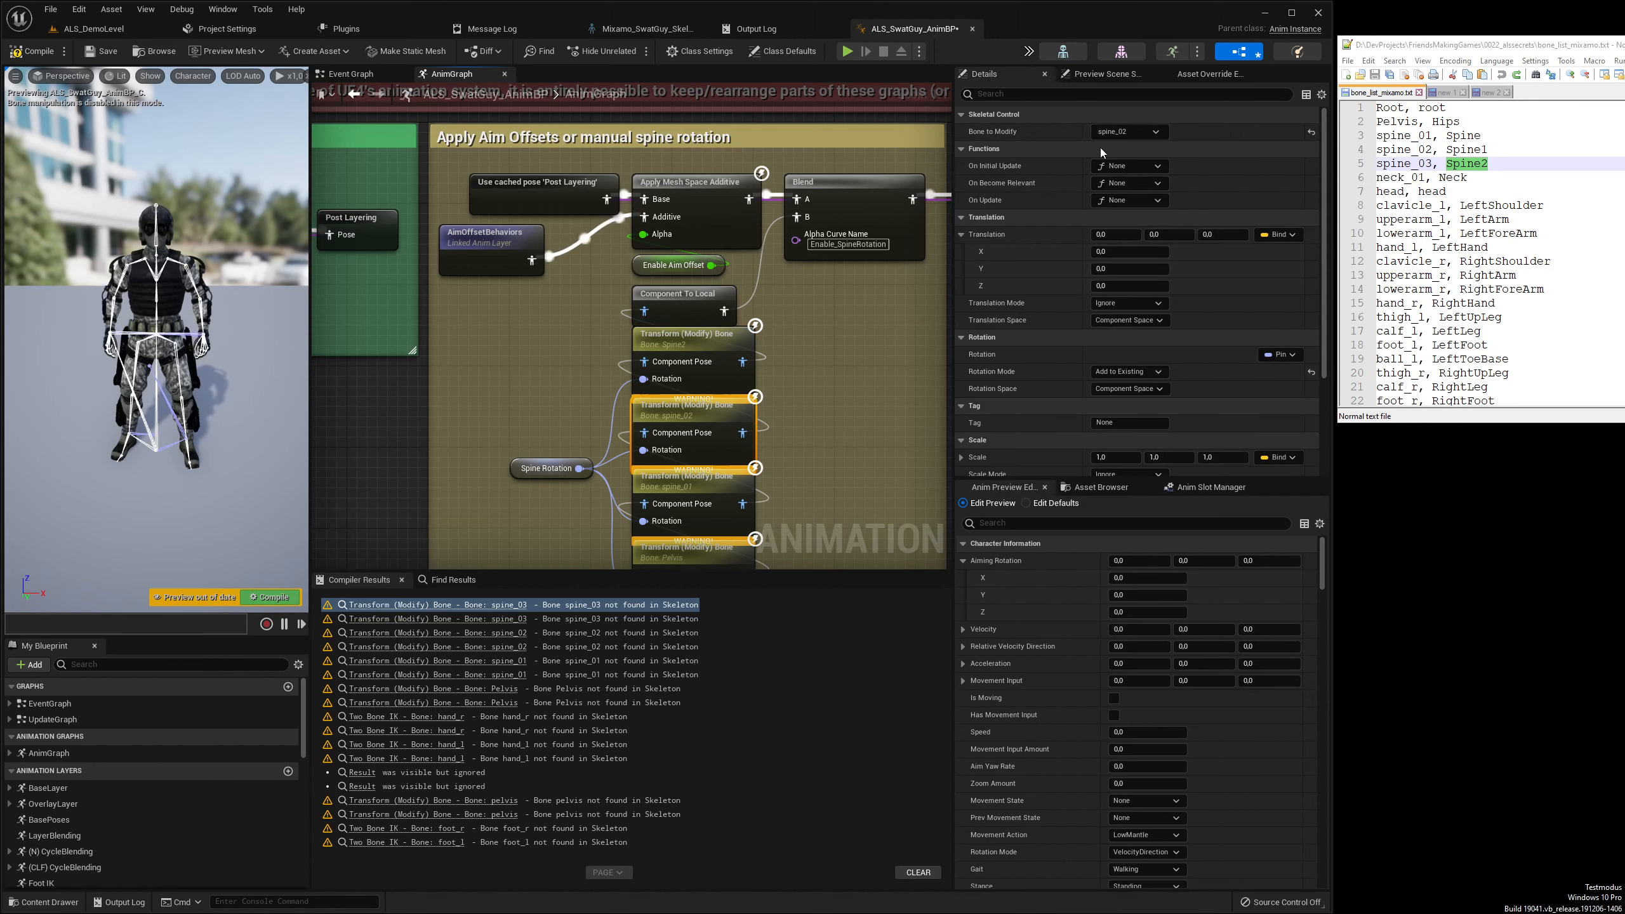
double_click(1466, 149)
key("ctrl+c")
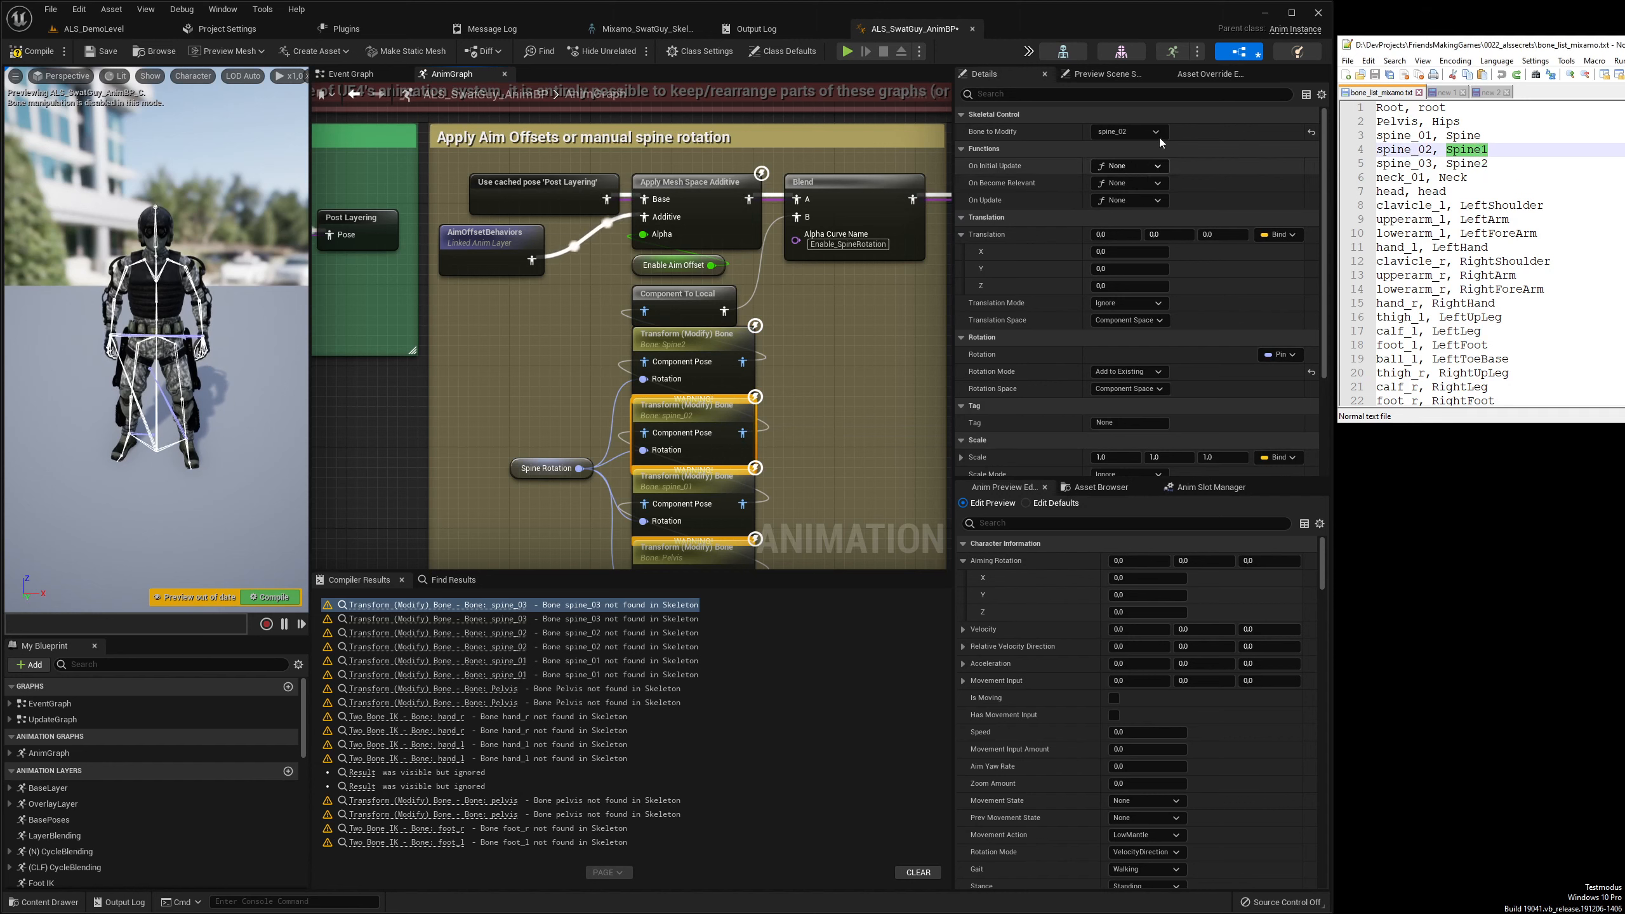
left_click(1129, 132)
key("ctrl+v")
left_click(1127, 173)
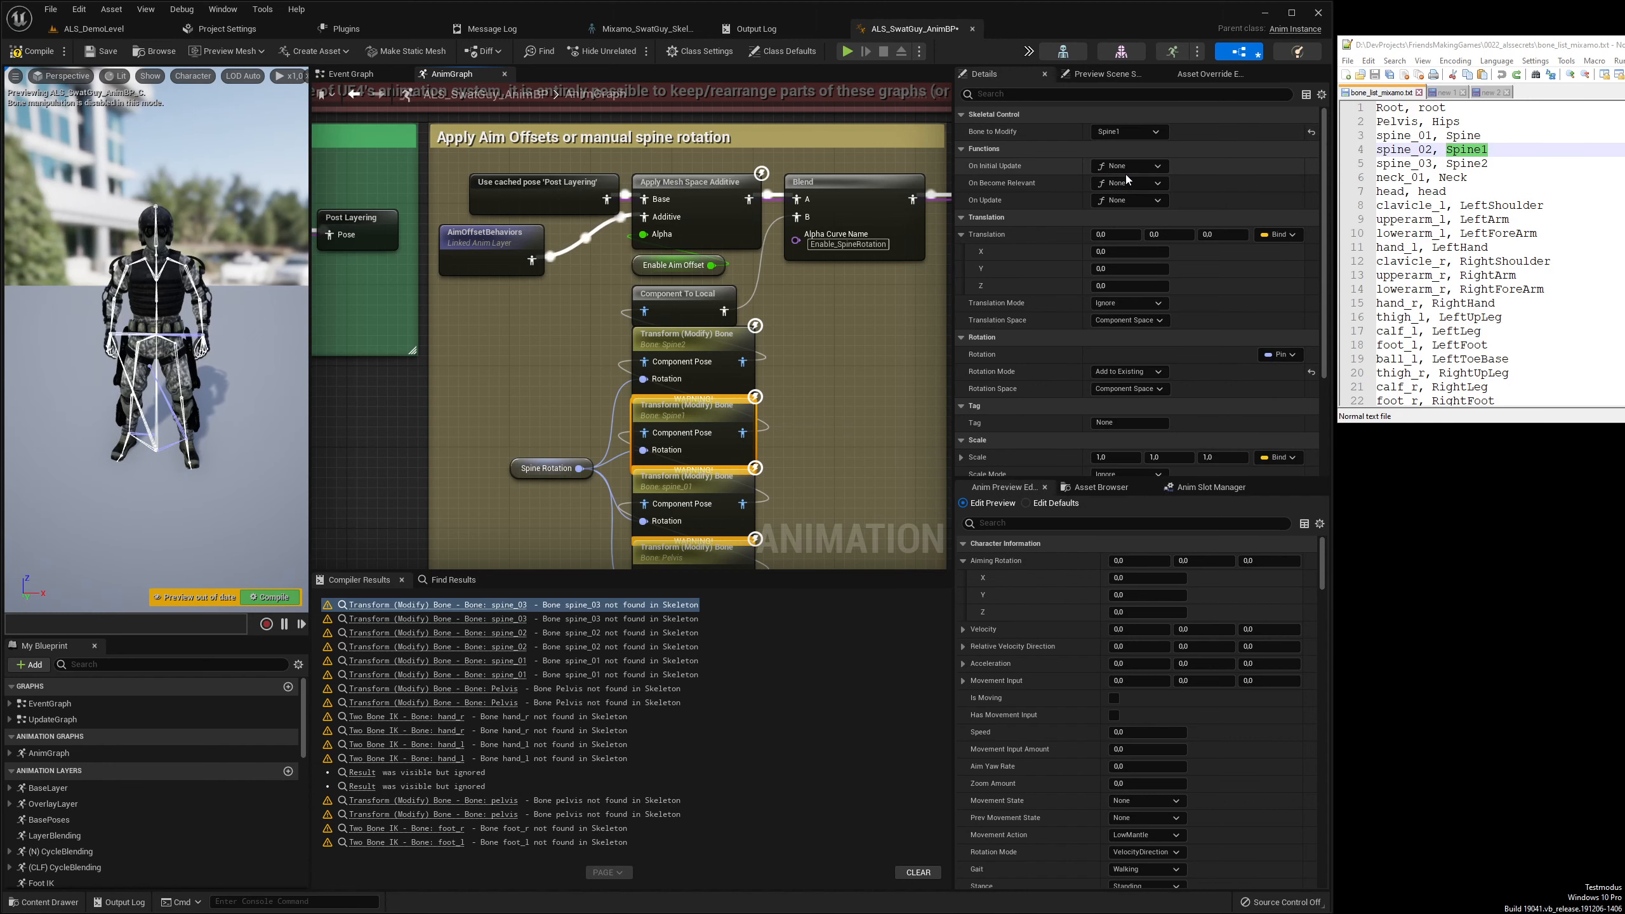
Set the bone to modify of the spine_01 Transform Bone node to Spine, using the name from the bone list
left_click(736, 497)
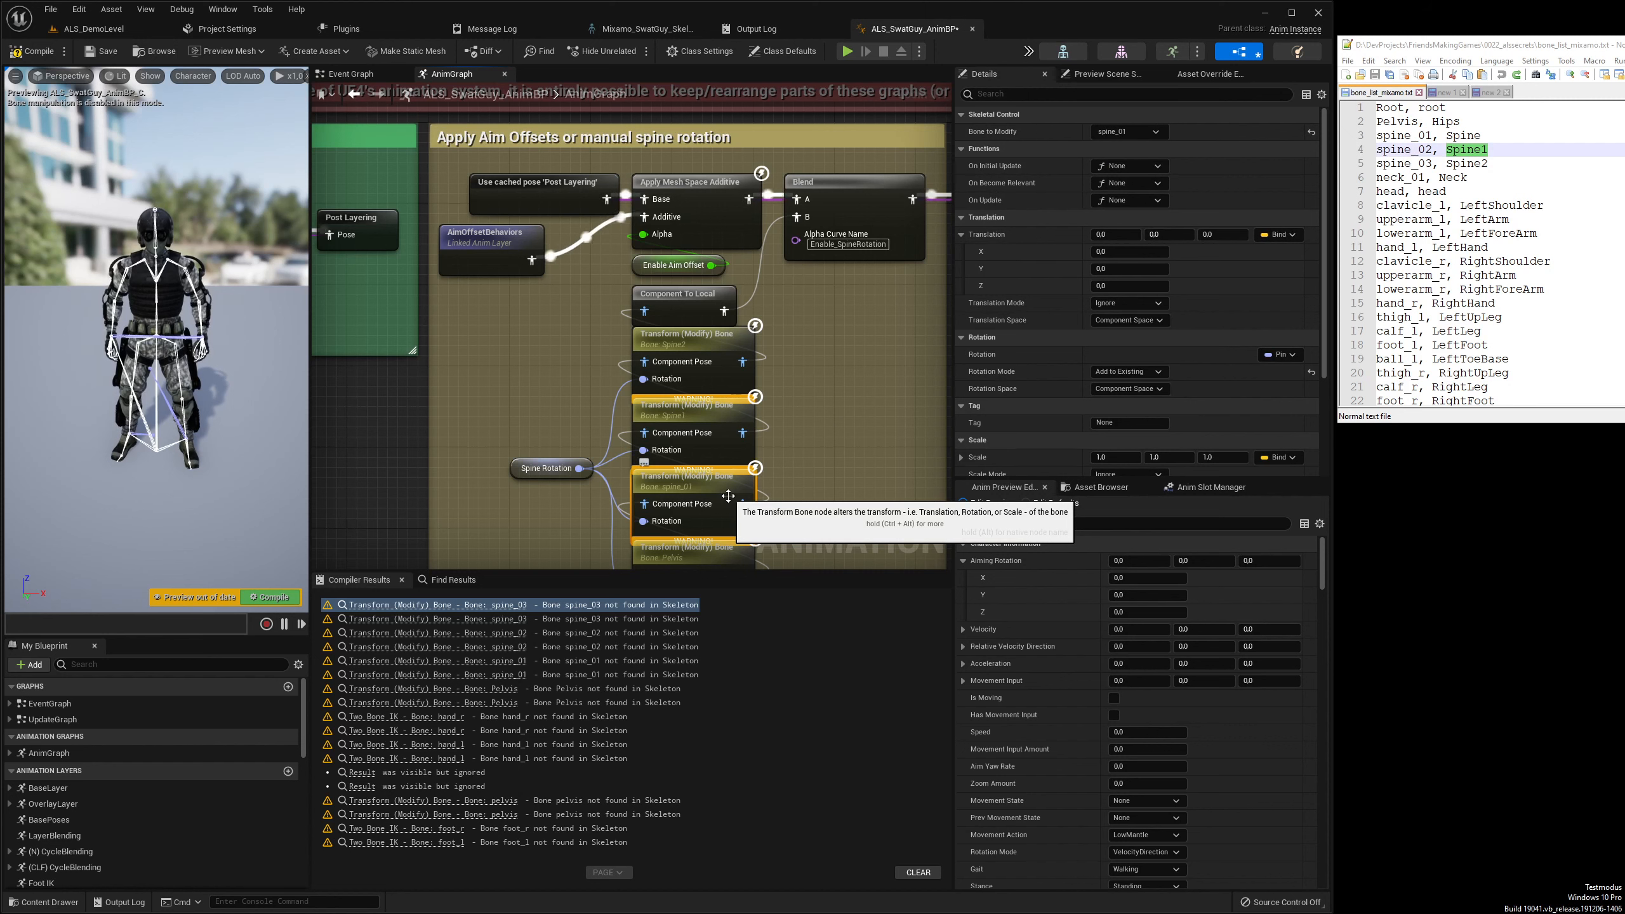
double_click(1459, 136)
key("ctrl+c")
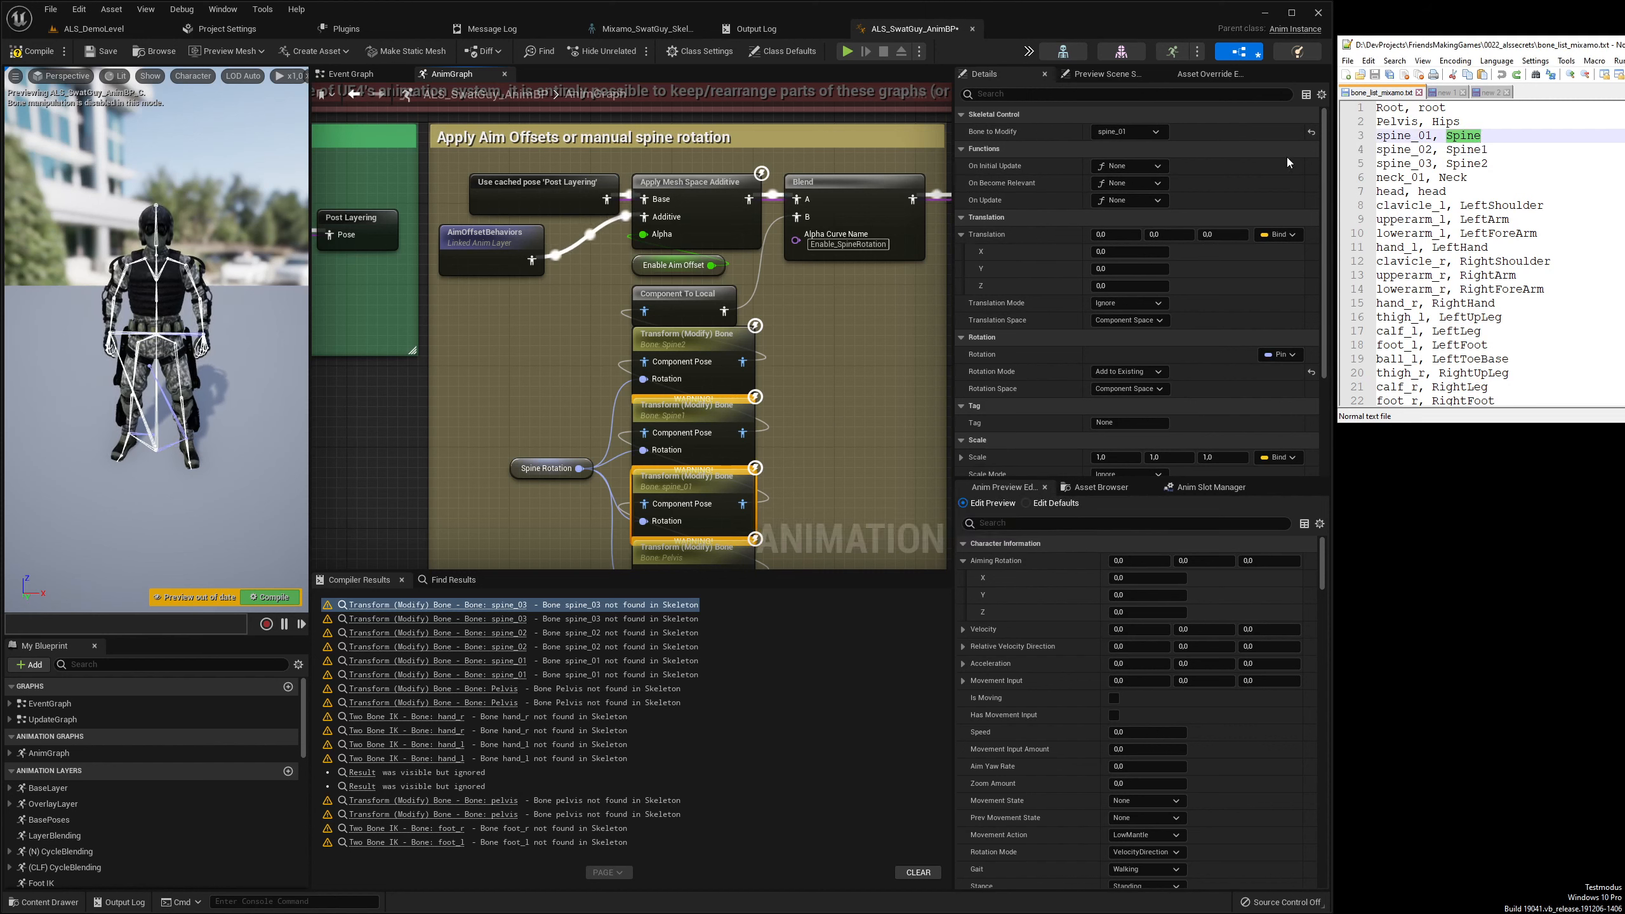
left_click(1117, 135)
key("ctrl+v")
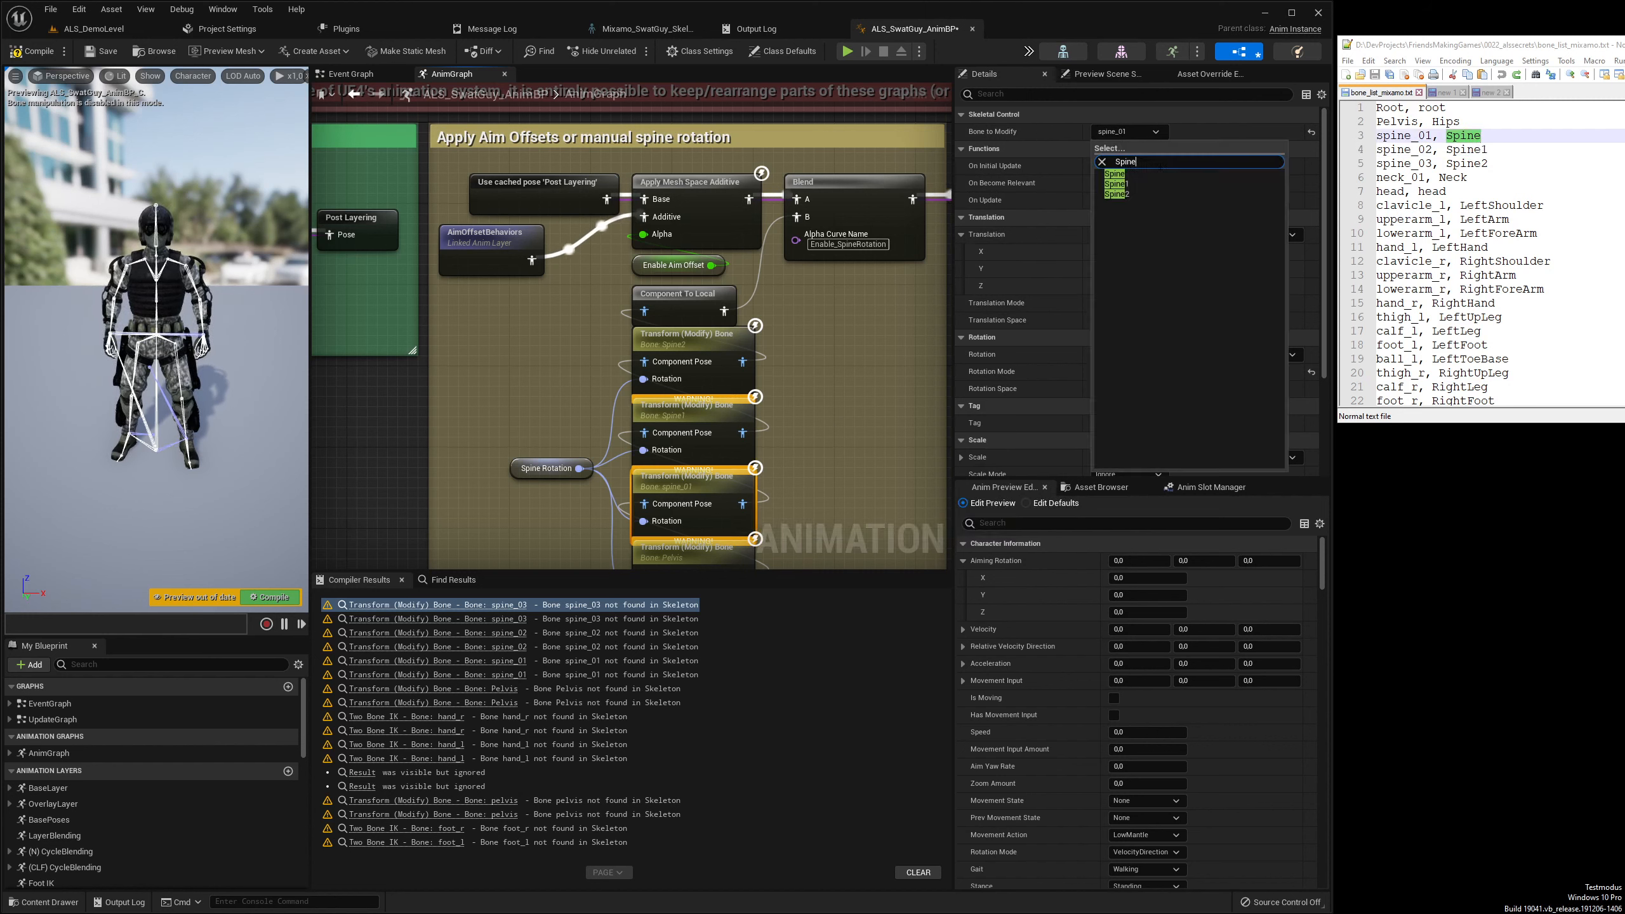
left_click(1117, 173)
Set the bone to modify of the Pelvis Transform Bone node to Hips and compile the animation blueprint
right_click_drag(881, 368, 888, 296)
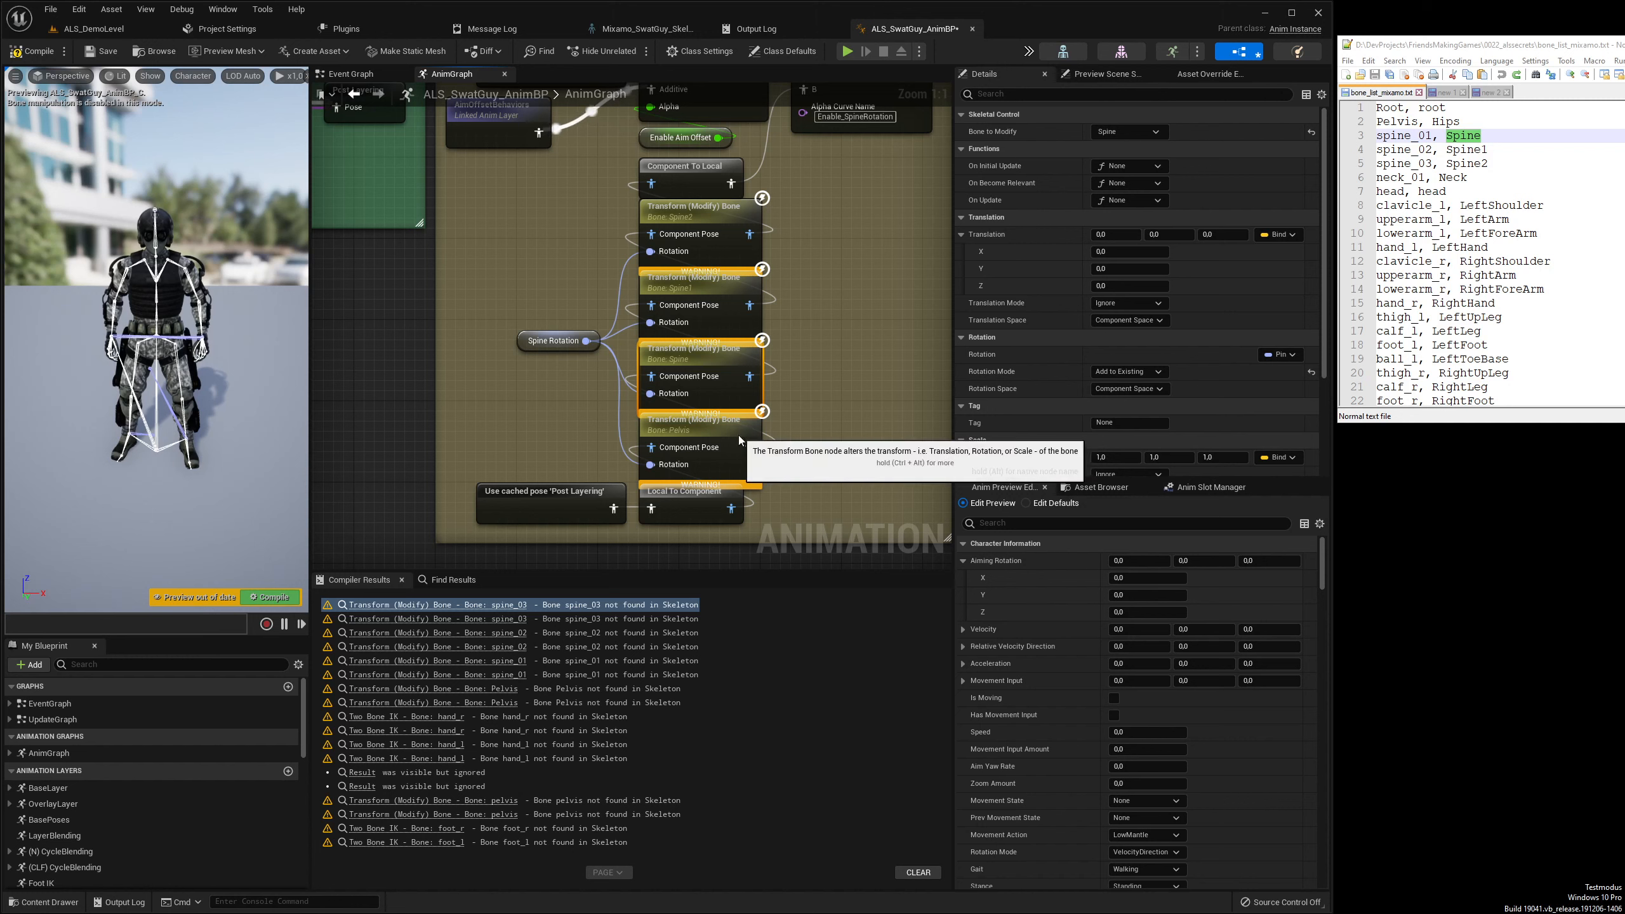
left_click(757, 449)
left_click(1440, 122)
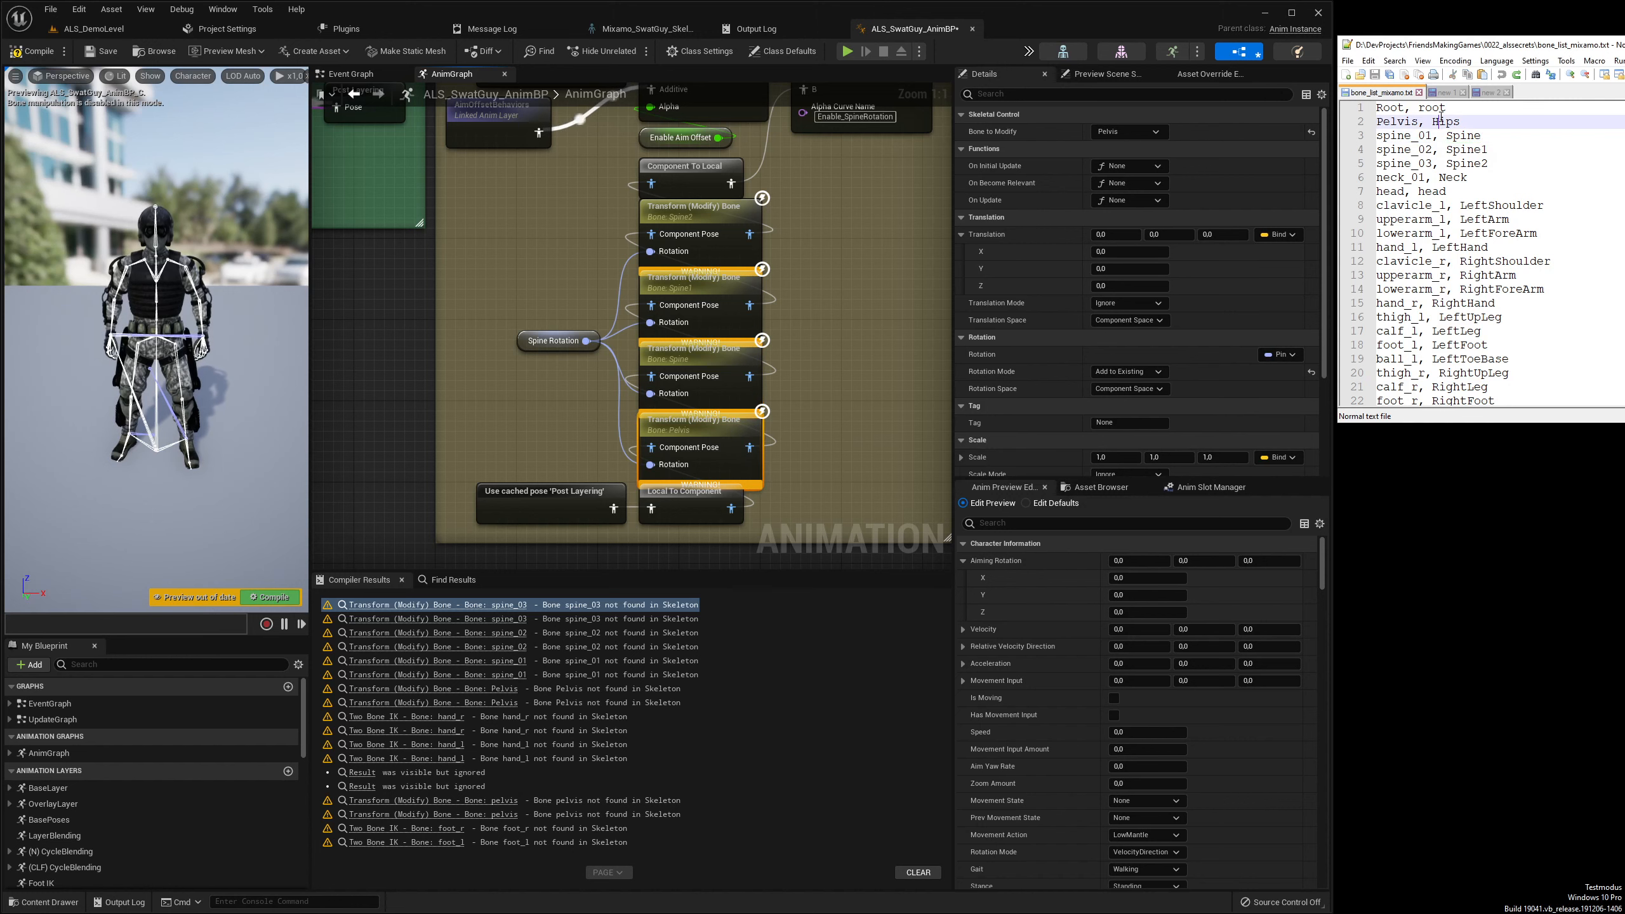
left_click(1129, 132)
type("Hips")
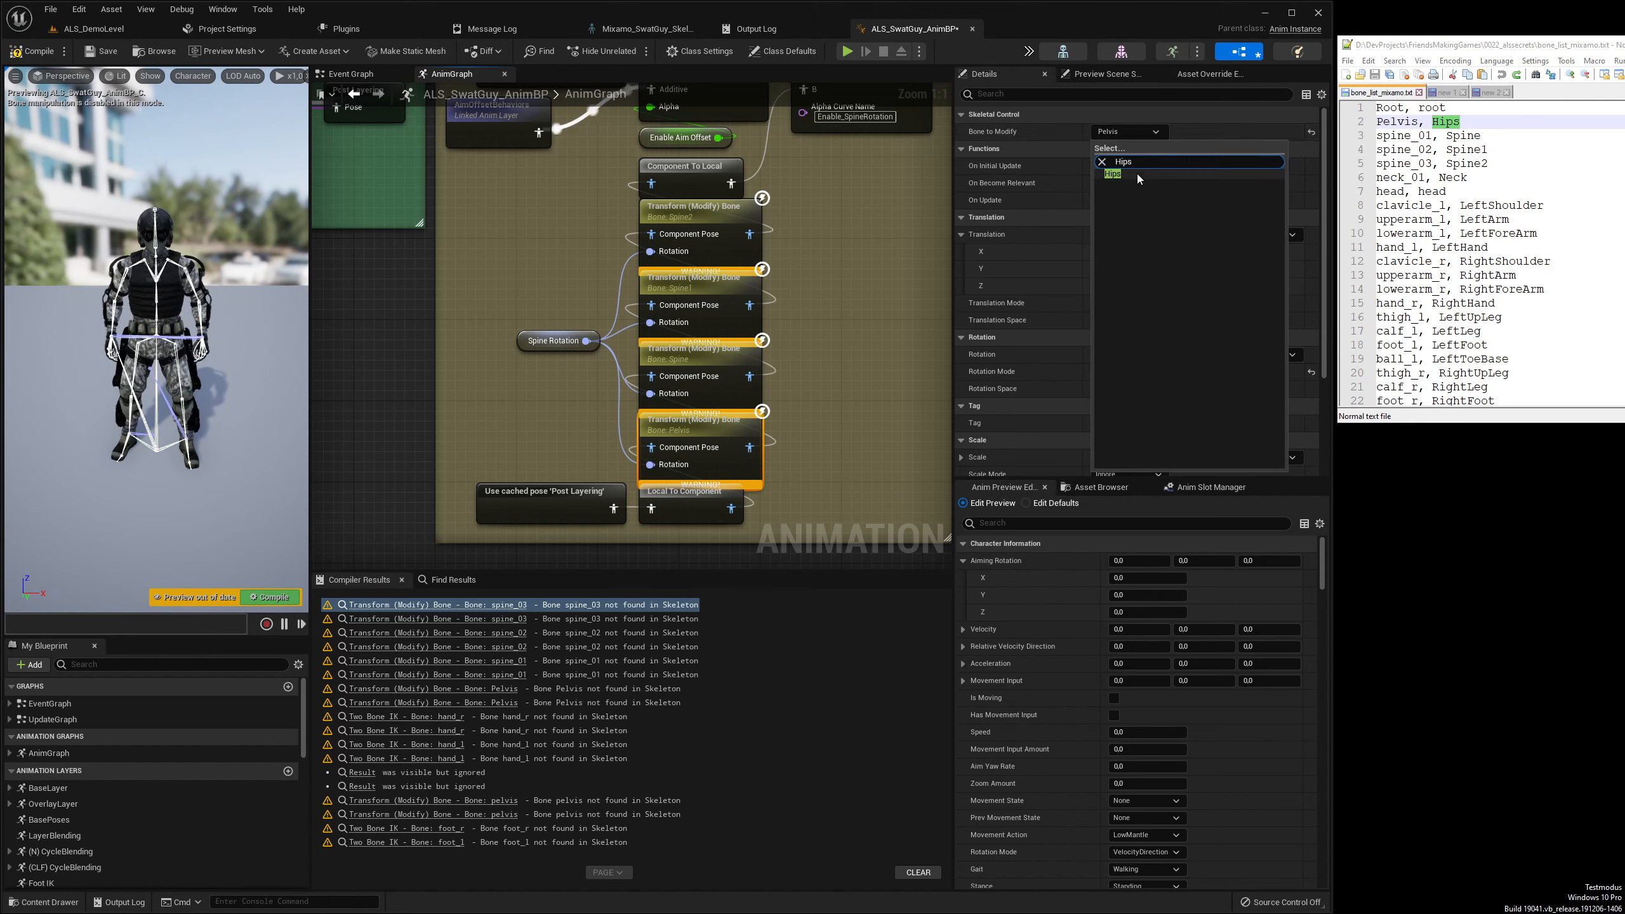
left_click(1111, 179)
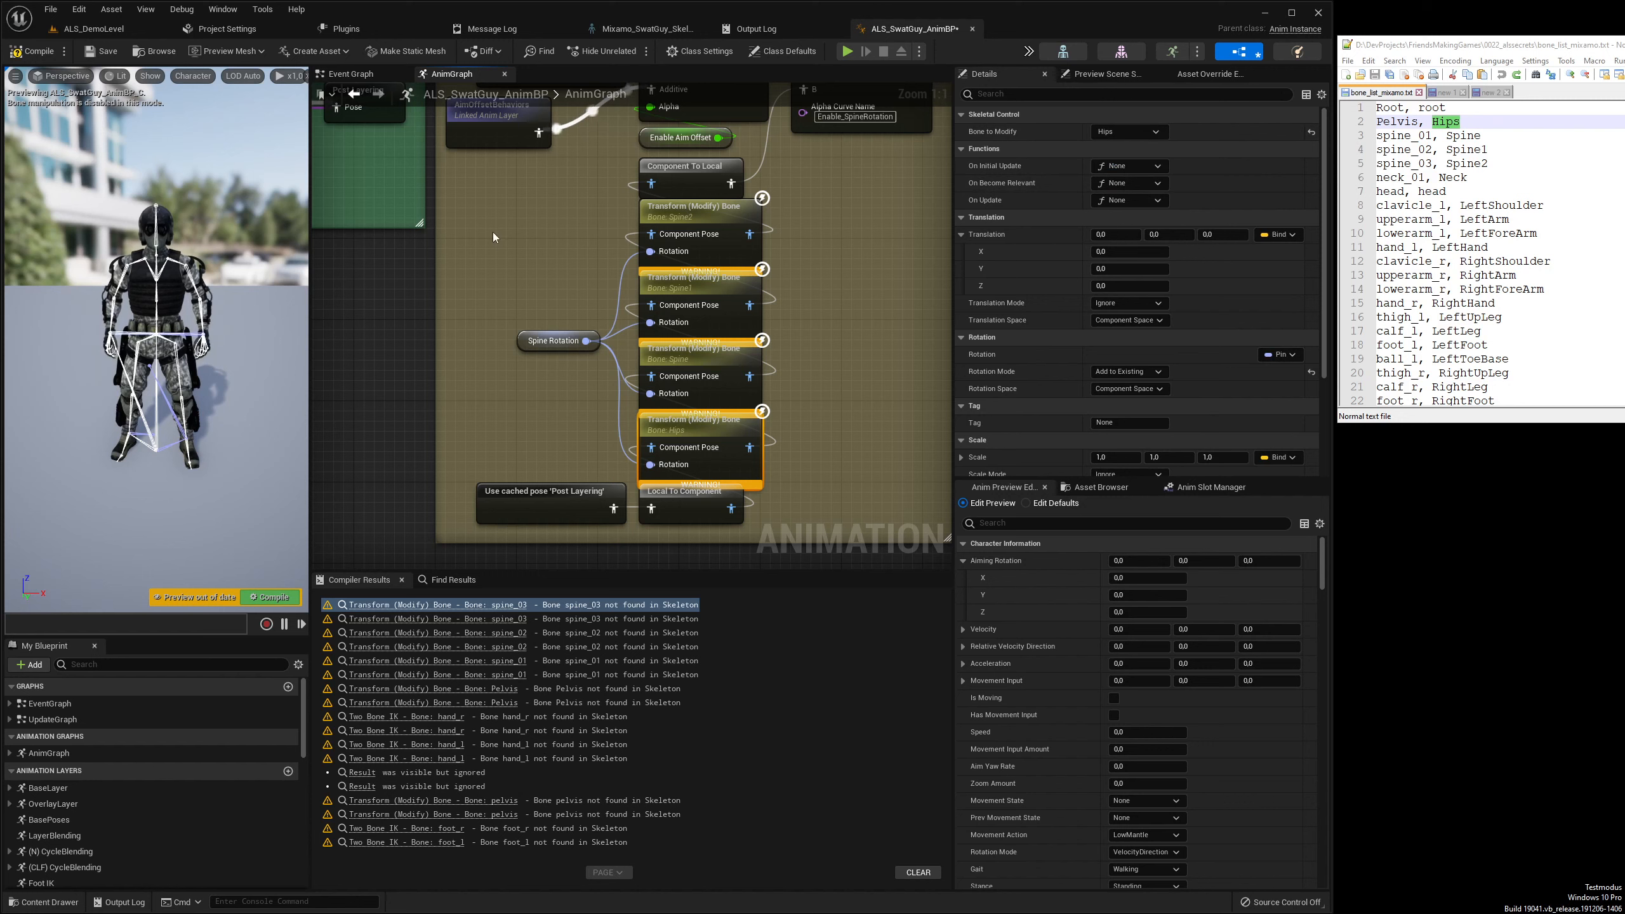
left_click(40, 57)
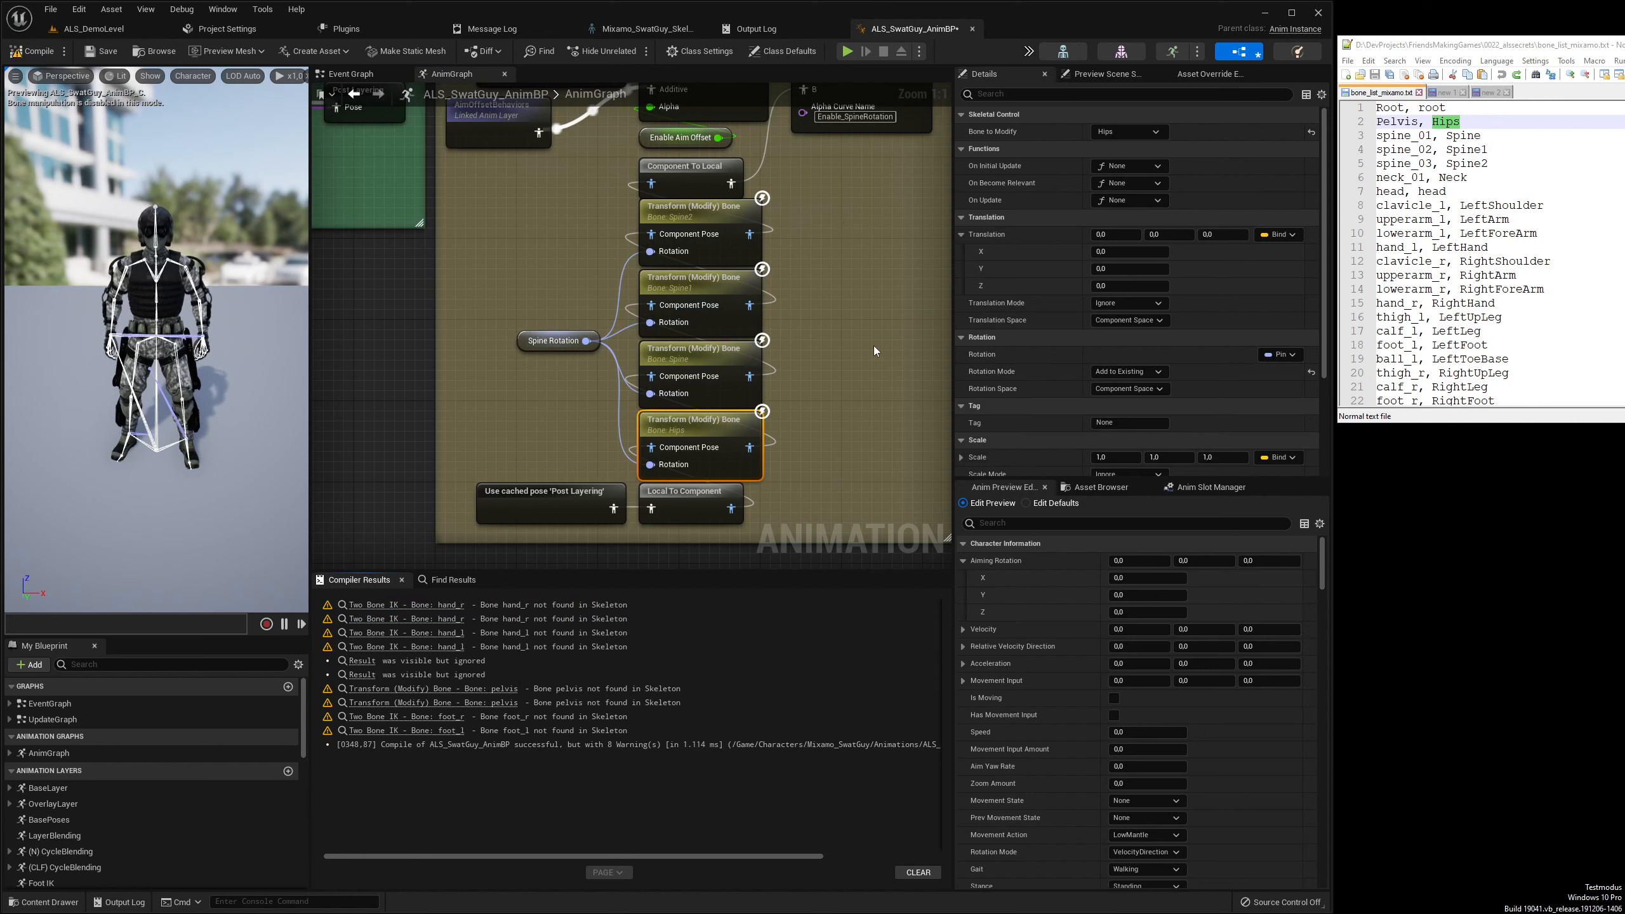
scroll(1113, 410, "down", 5)
scroll(1113, 410, "up", 3)
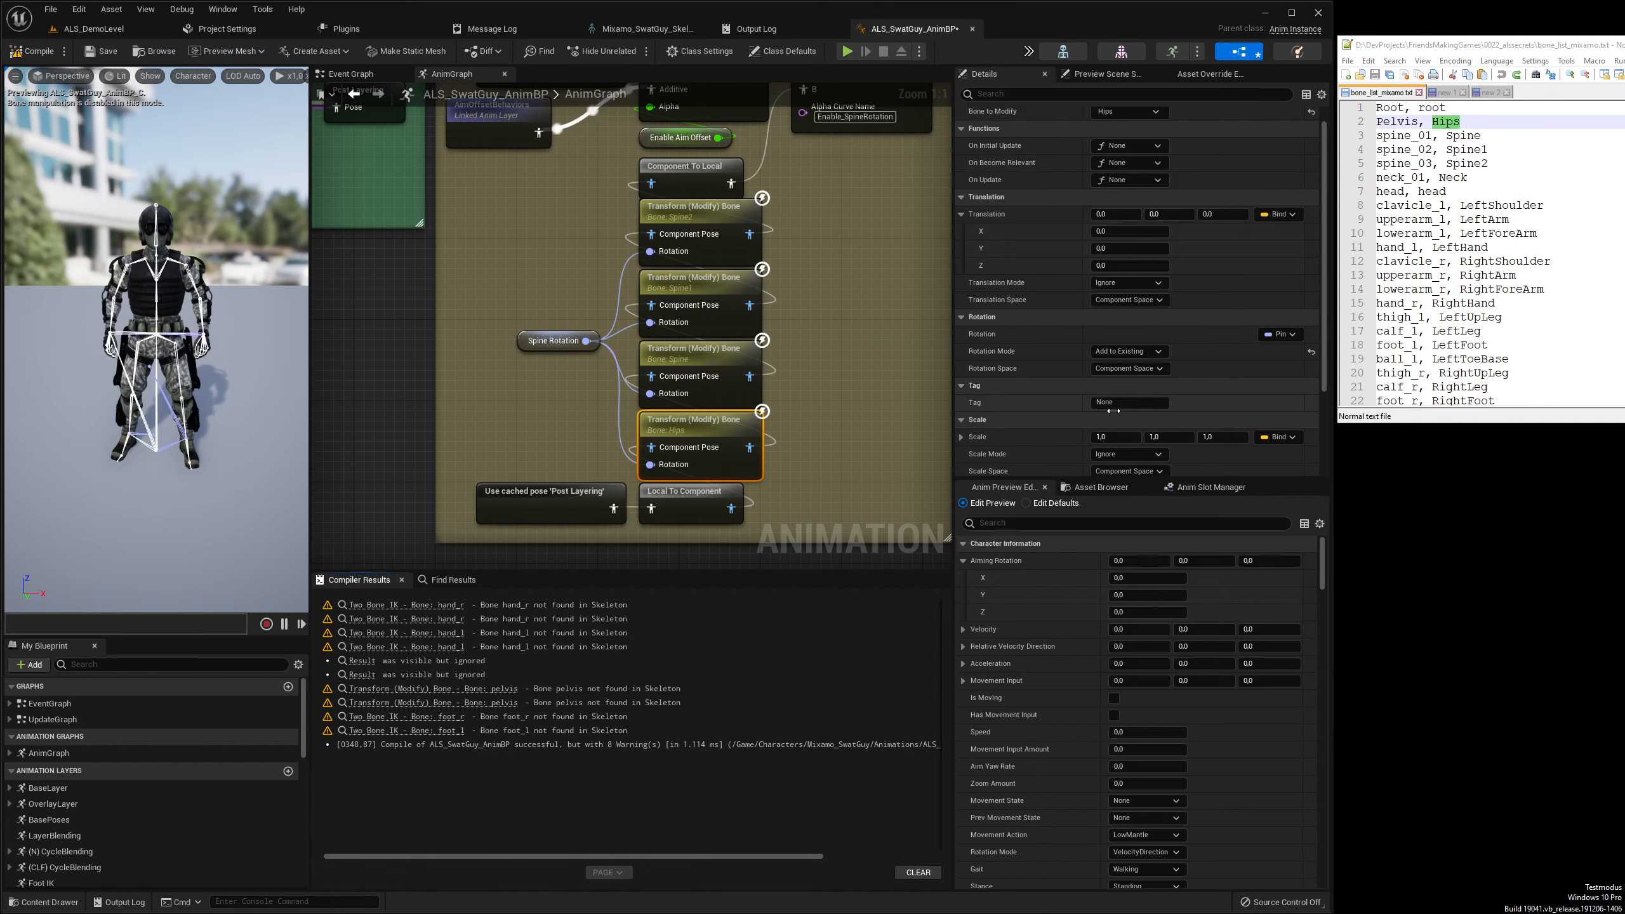
scroll(1114, 410, "down", 2)
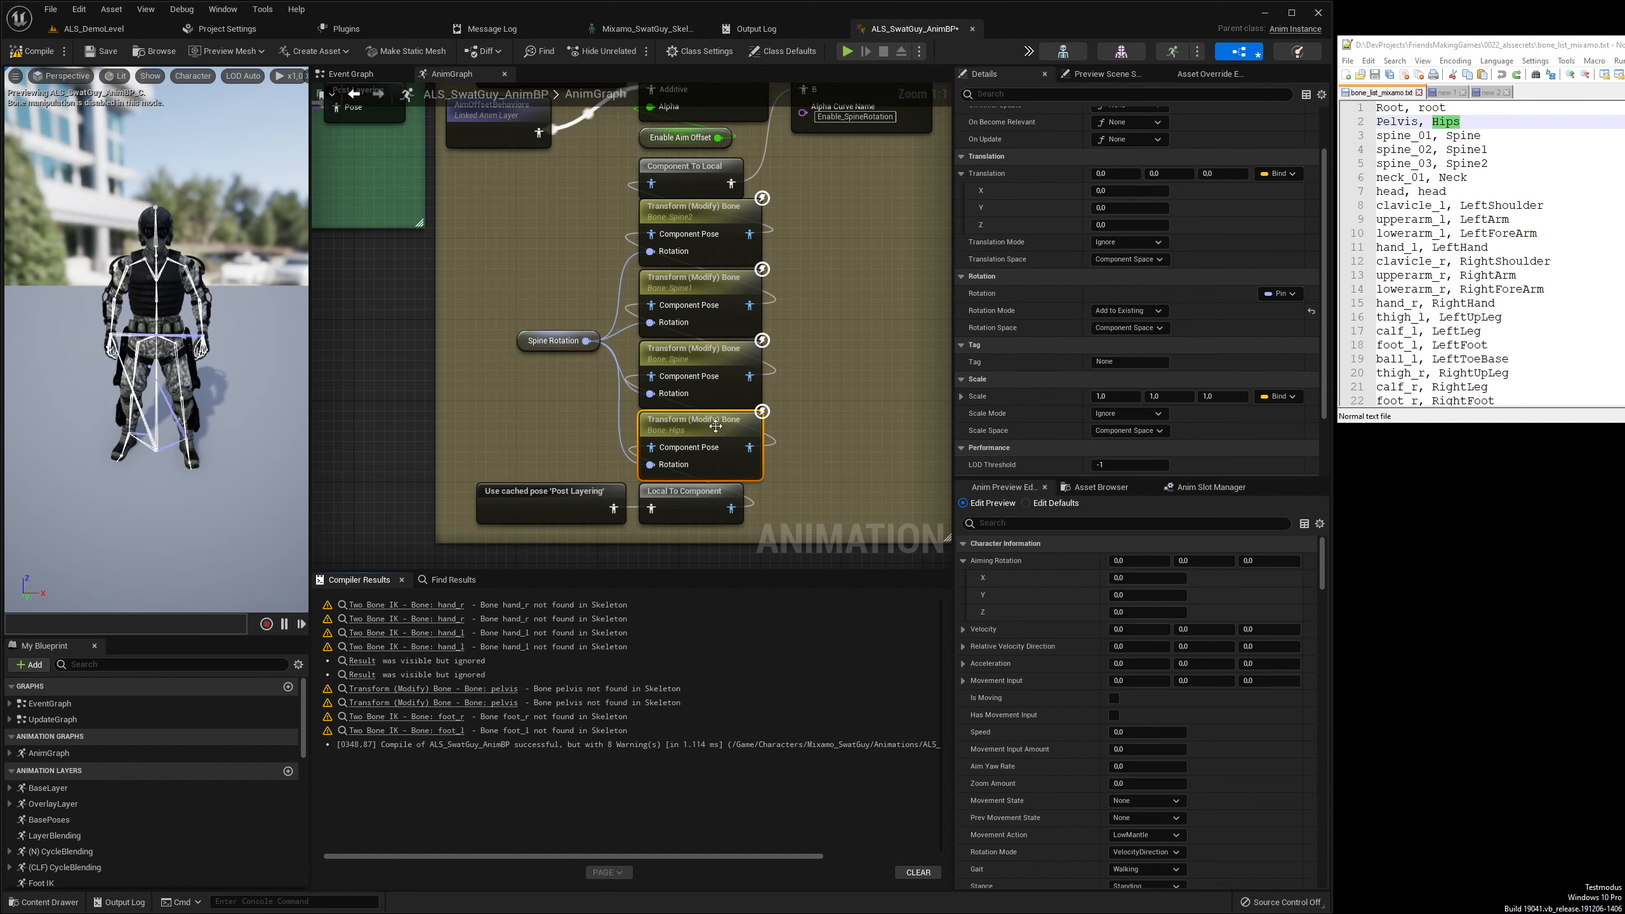
scroll(1066, 307, "up", 2)
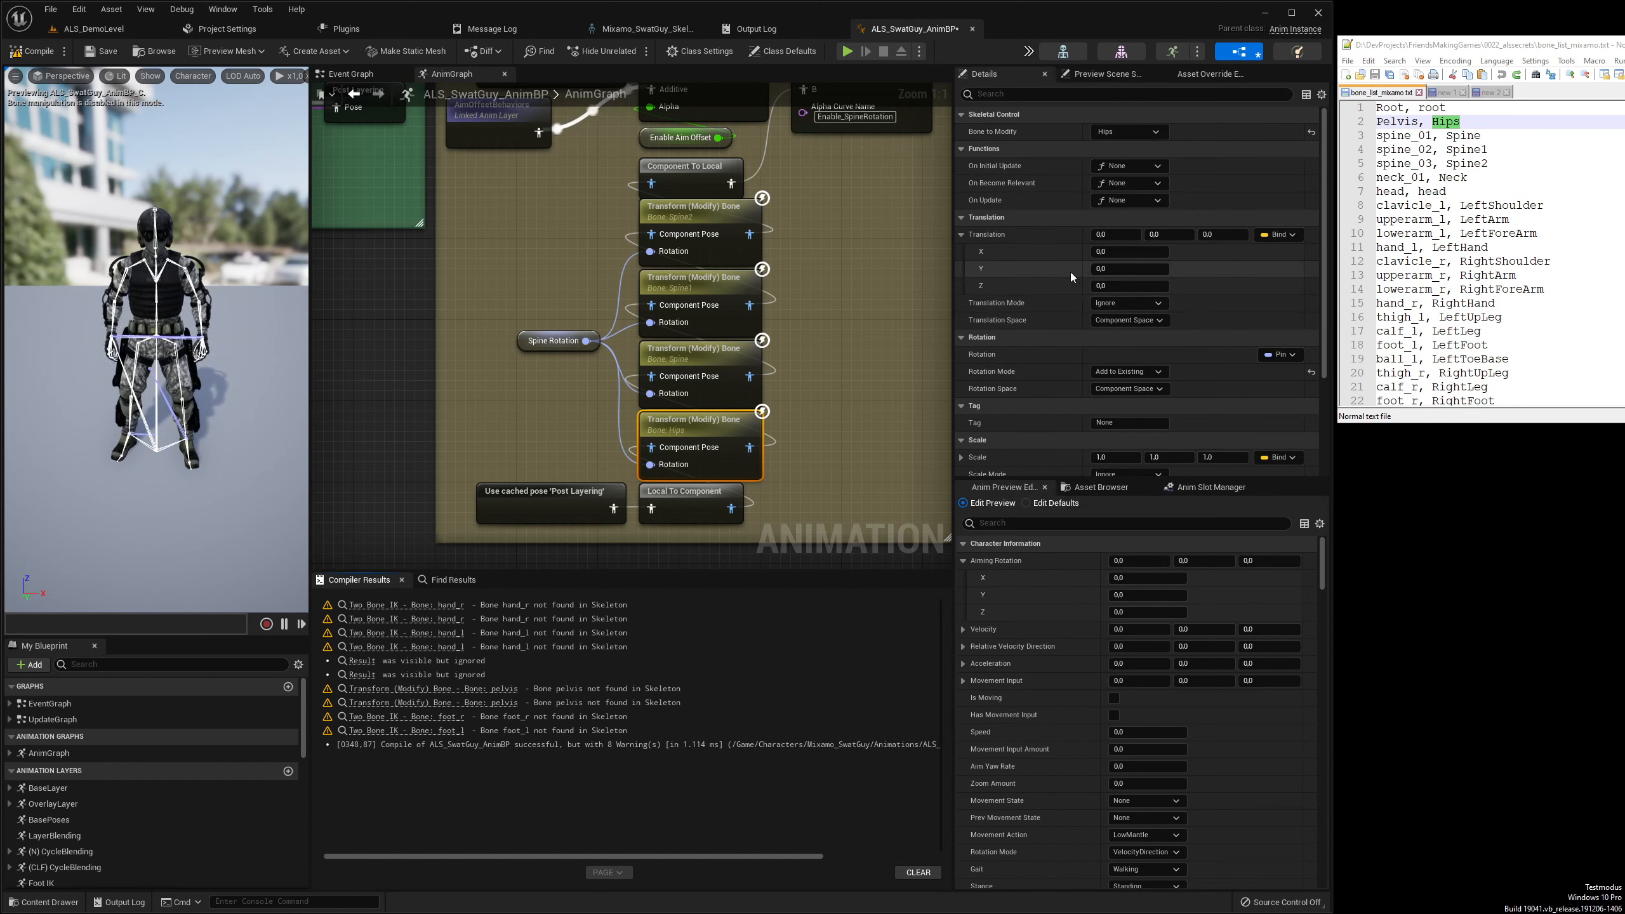
Select the hand_l Two Bone IK node in the Hand IK section and enlarge the bone list window to show more entries
left_click(844, 324)
right_click_drag(843, 322, 742, 446)
scroll(742, 446, "down", 3)
right_click_drag(916, 381, 615, 332)
scroll(630, 248, "up", 3)
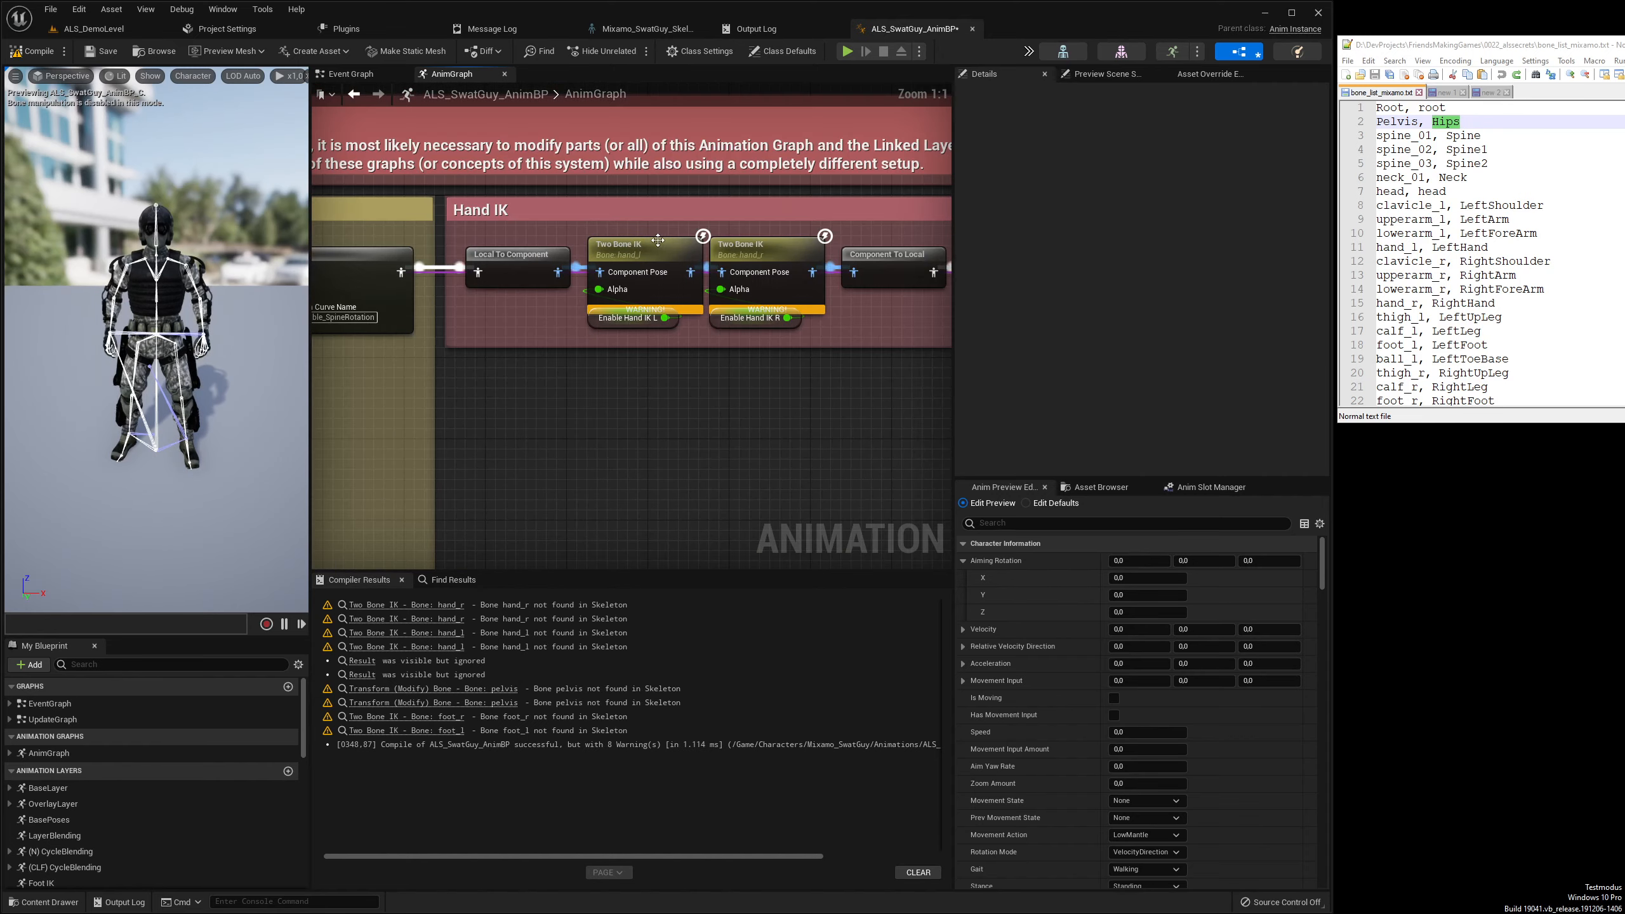
left_click(657, 240)
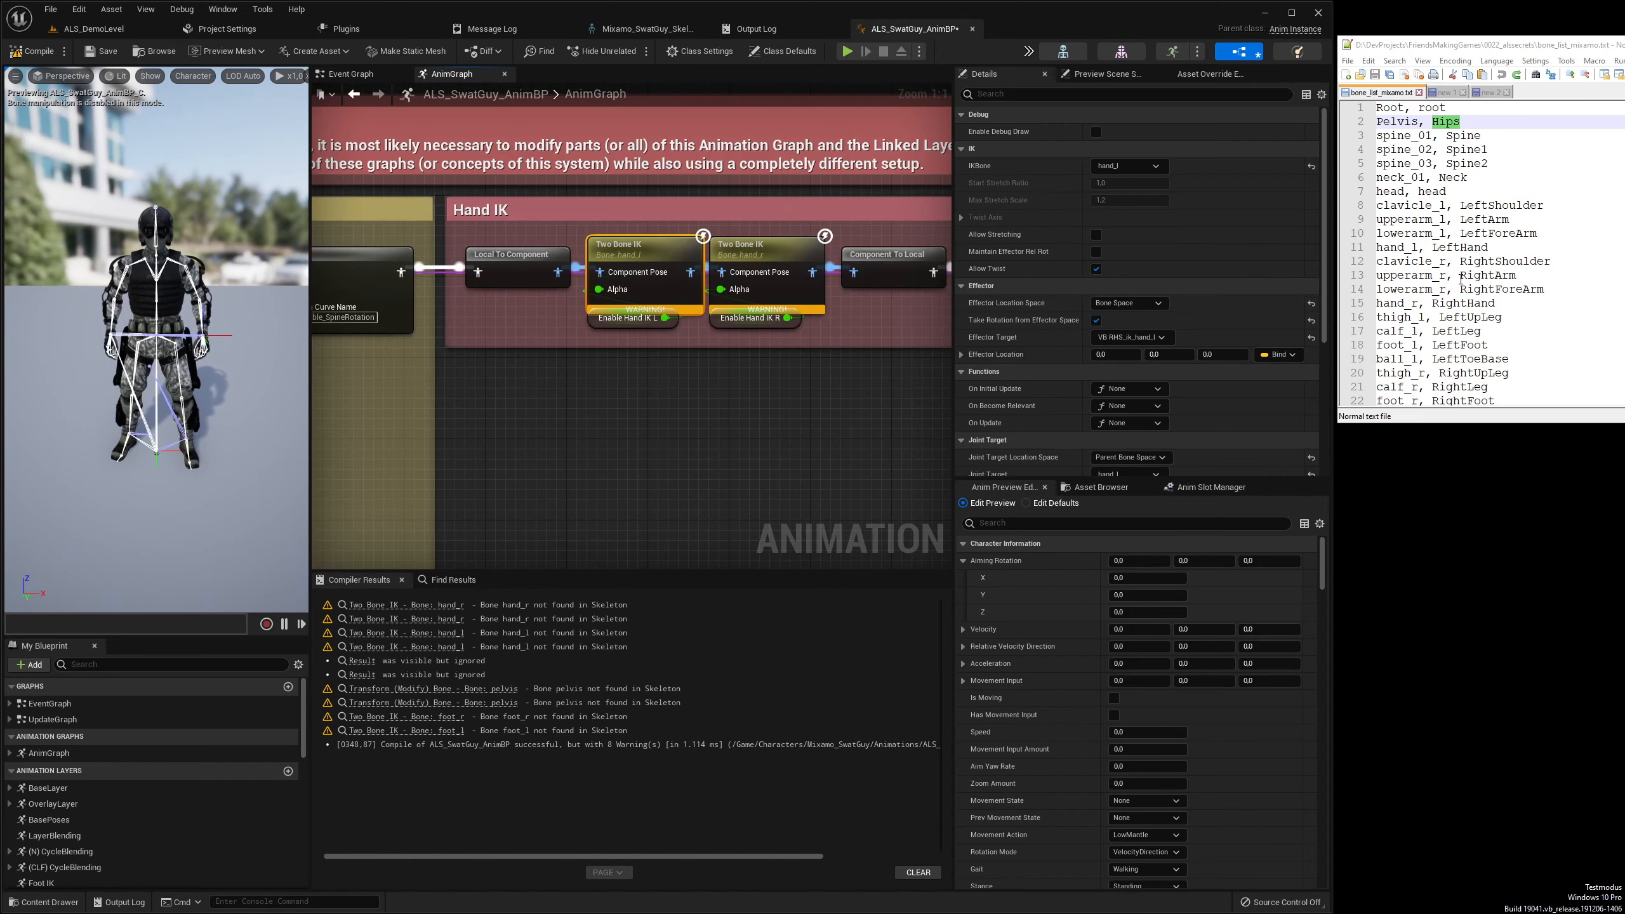
scroll(1461, 278, "down", 1)
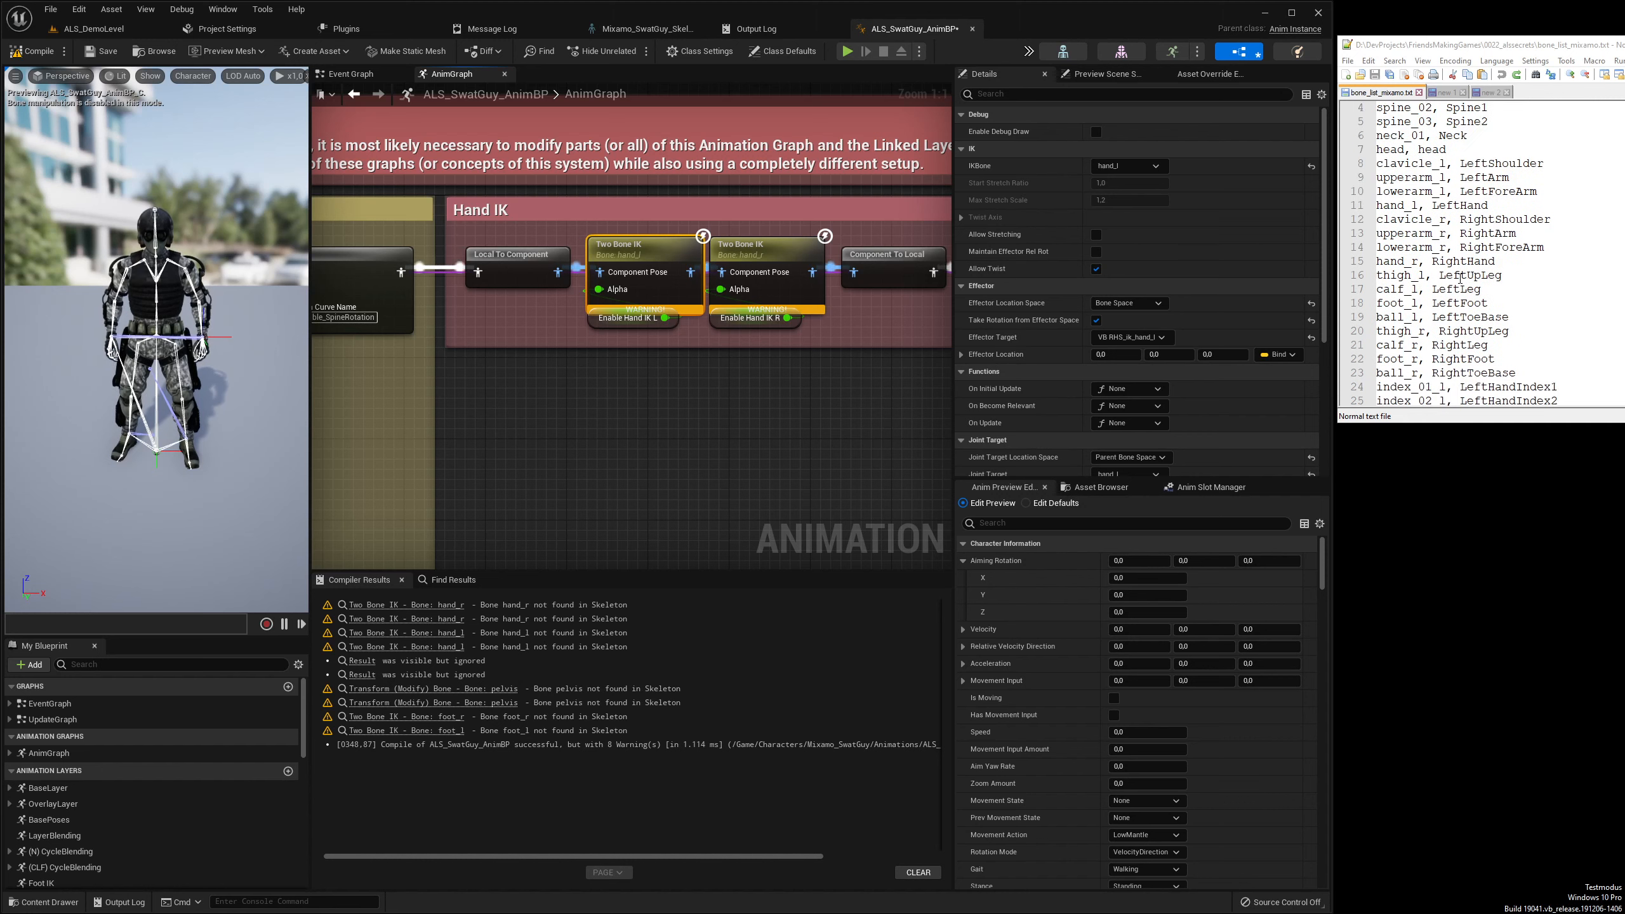
left_click_drag(1452, 424, 1449, 840)
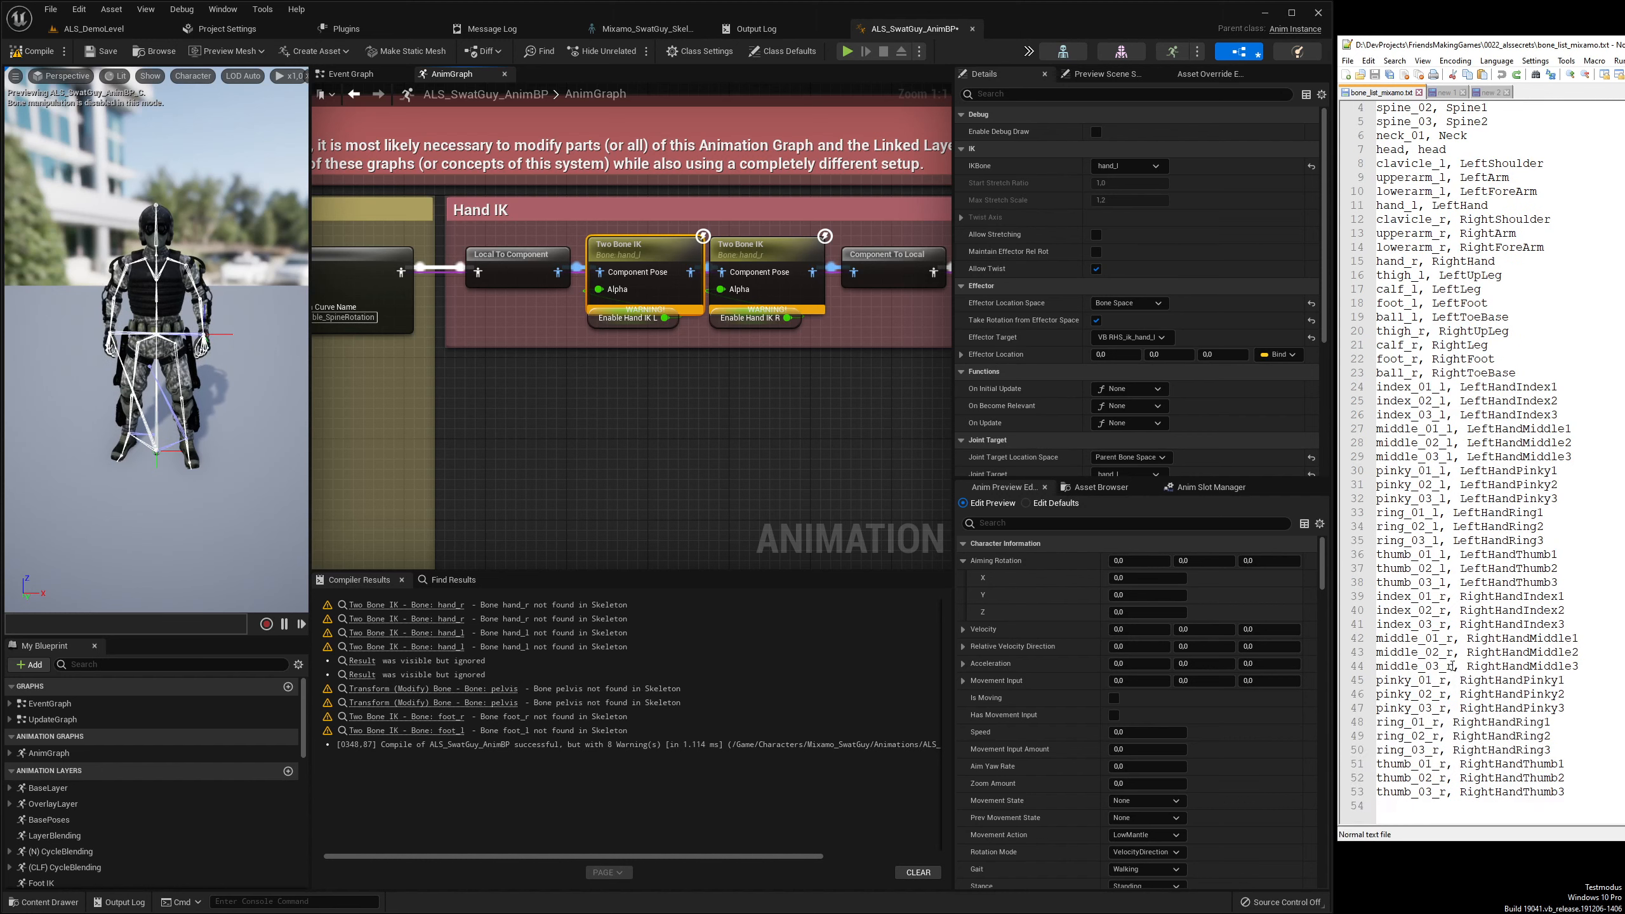
Set the IKBone of the hand_l Two Bone IK node to LeftHand, using the name from the bone list
double_click(1457, 275)
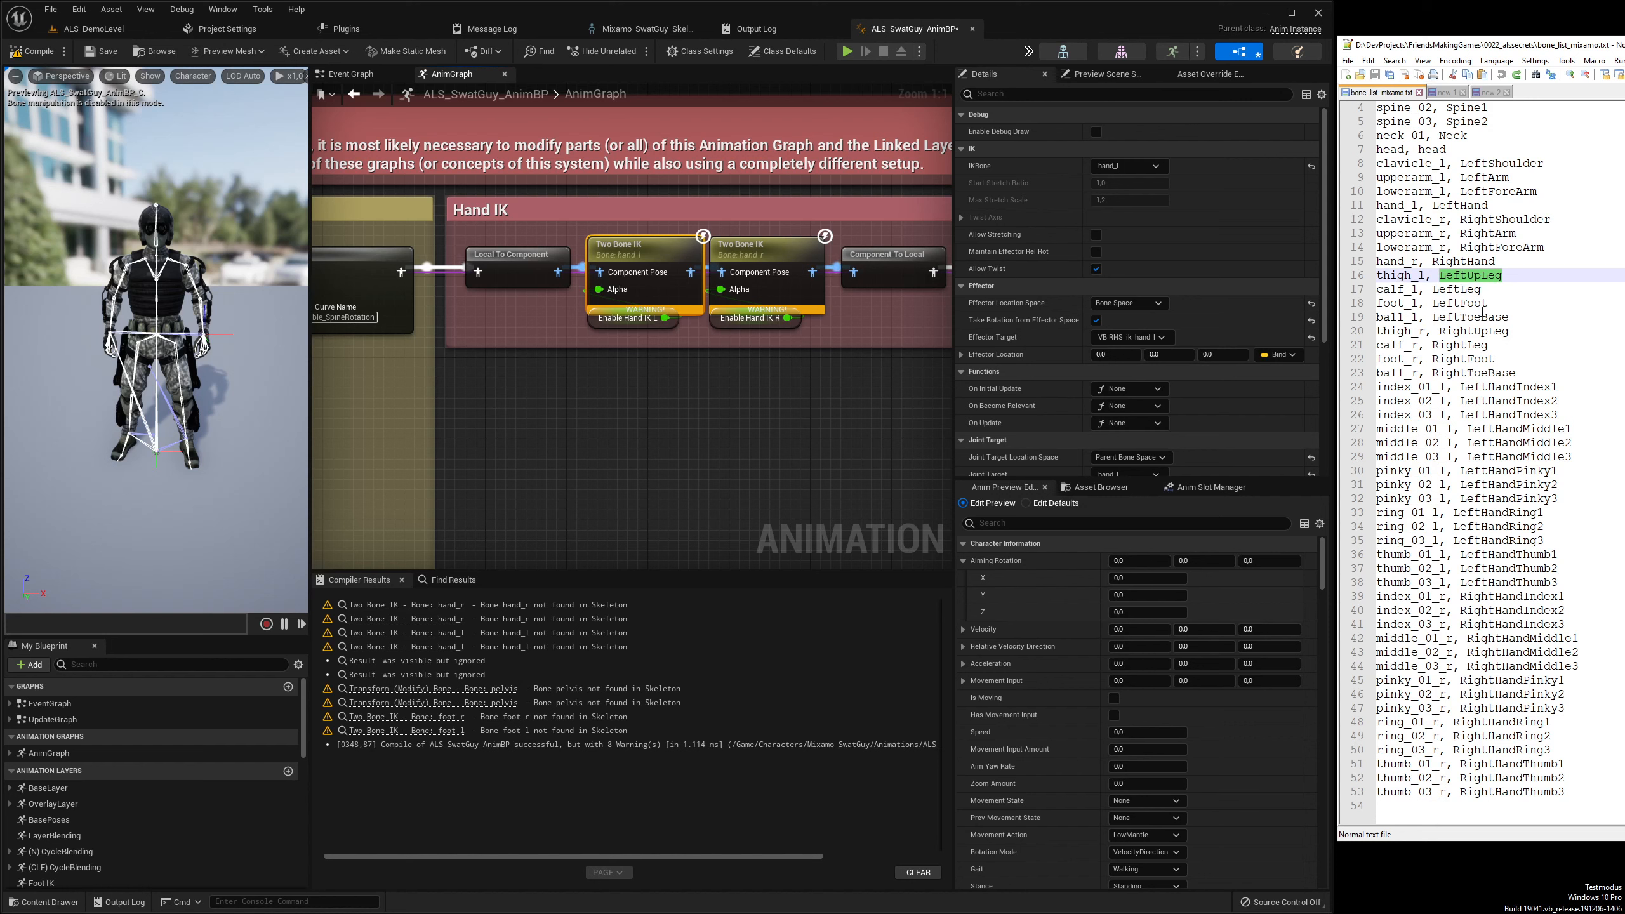
left_click(1445, 260)
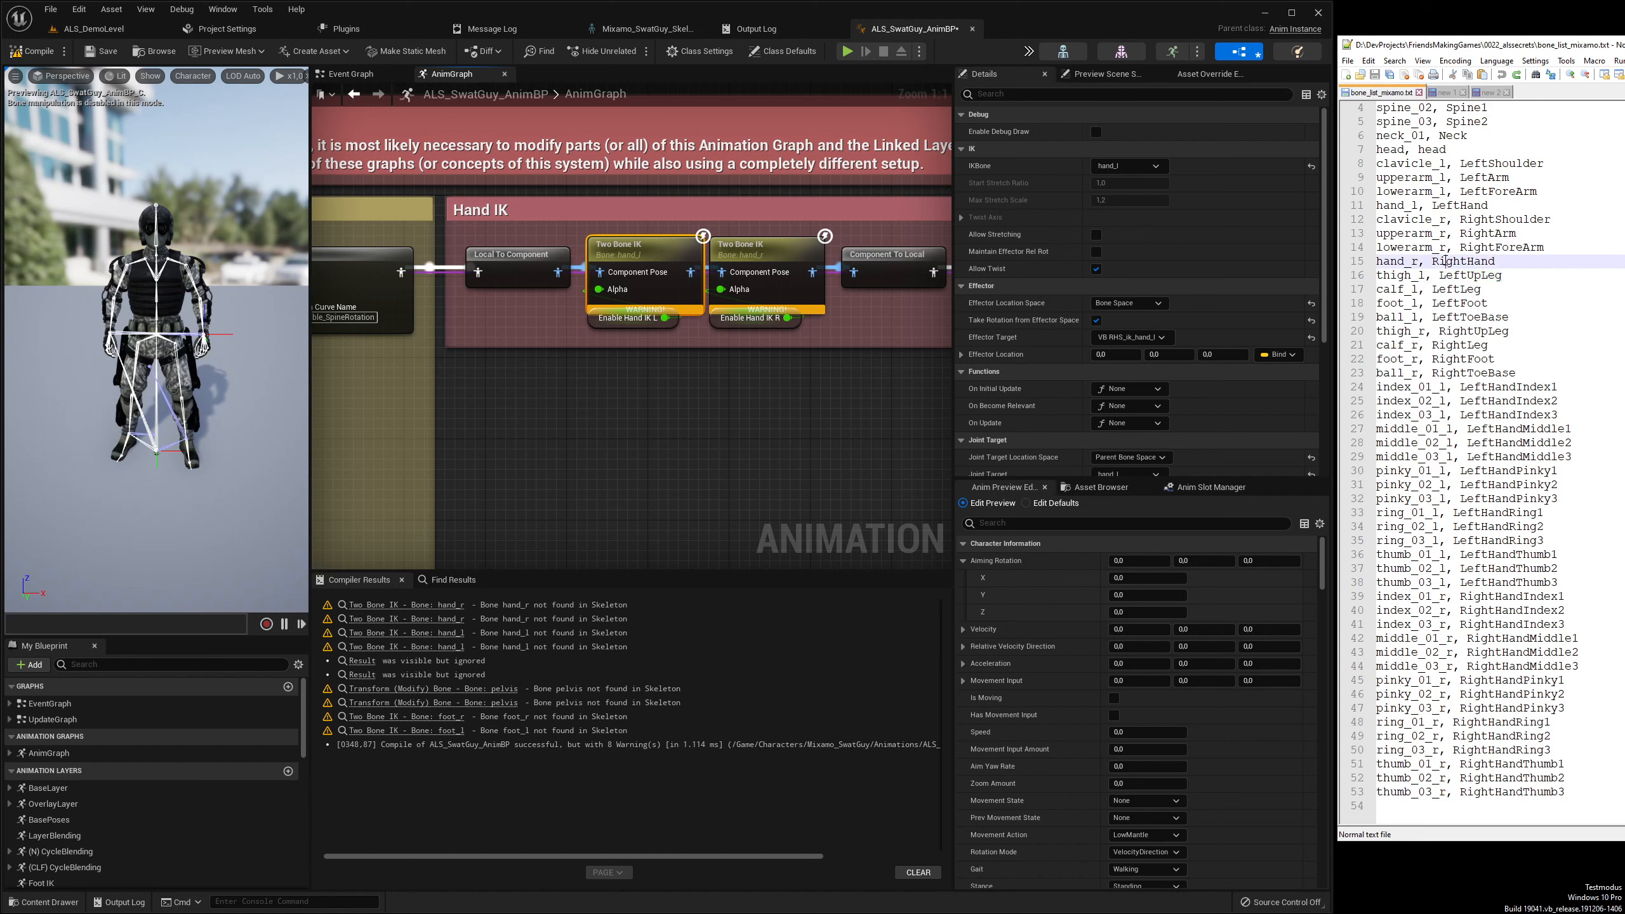
double_click(1468, 206)
key("ctrl+c")
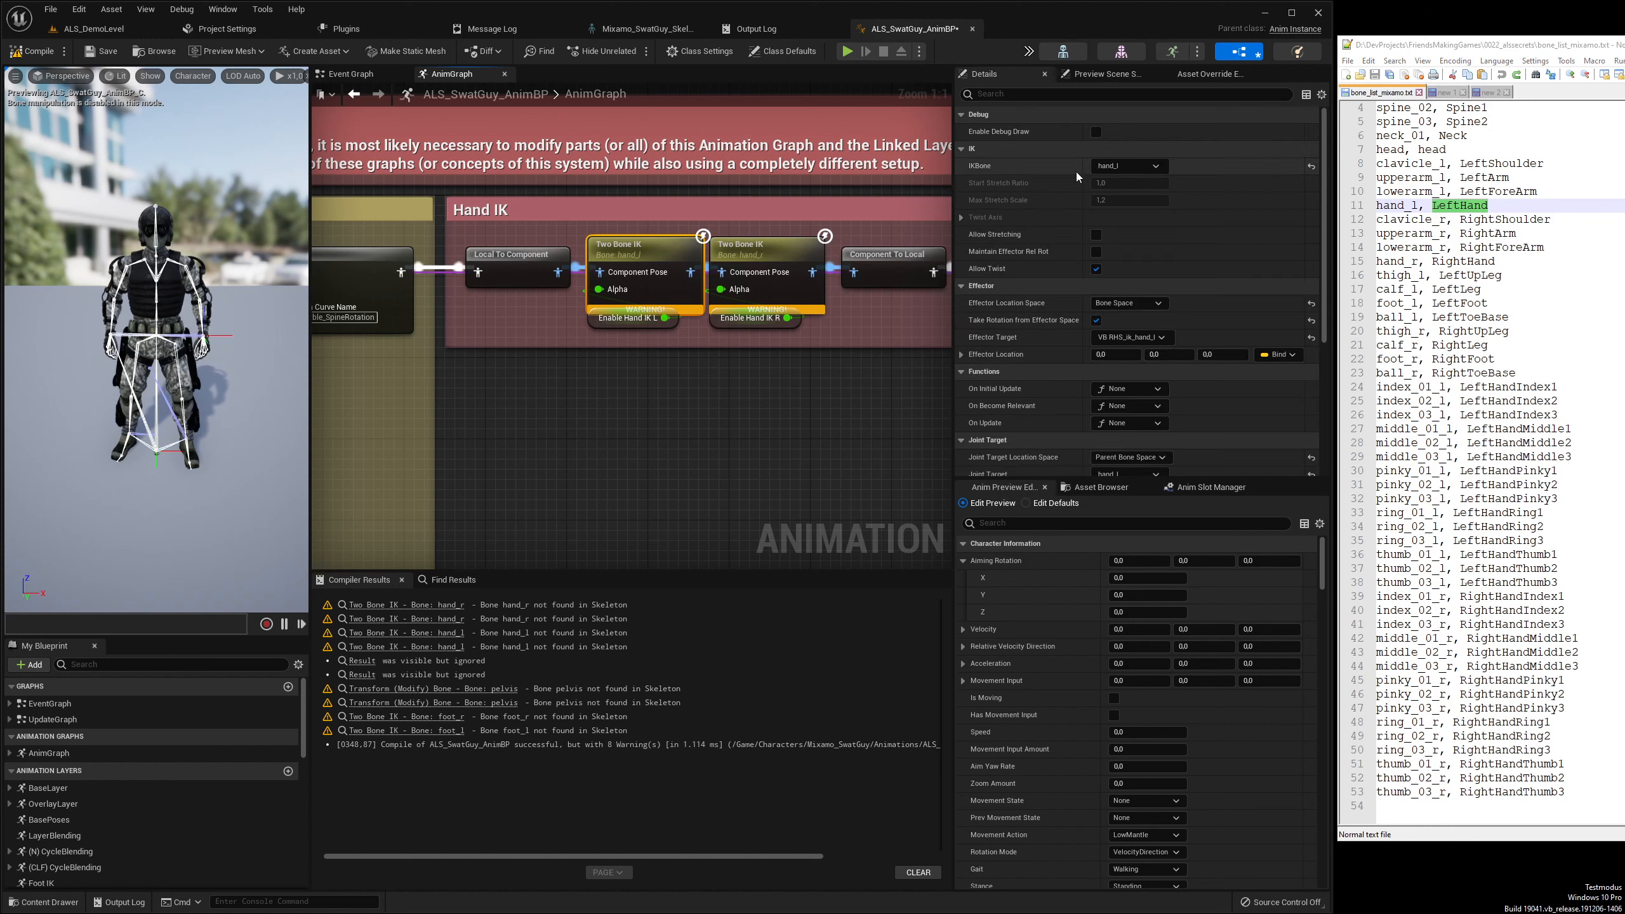
left_click(1127, 166)
key("ctrl+v")
left_click(1123, 208)
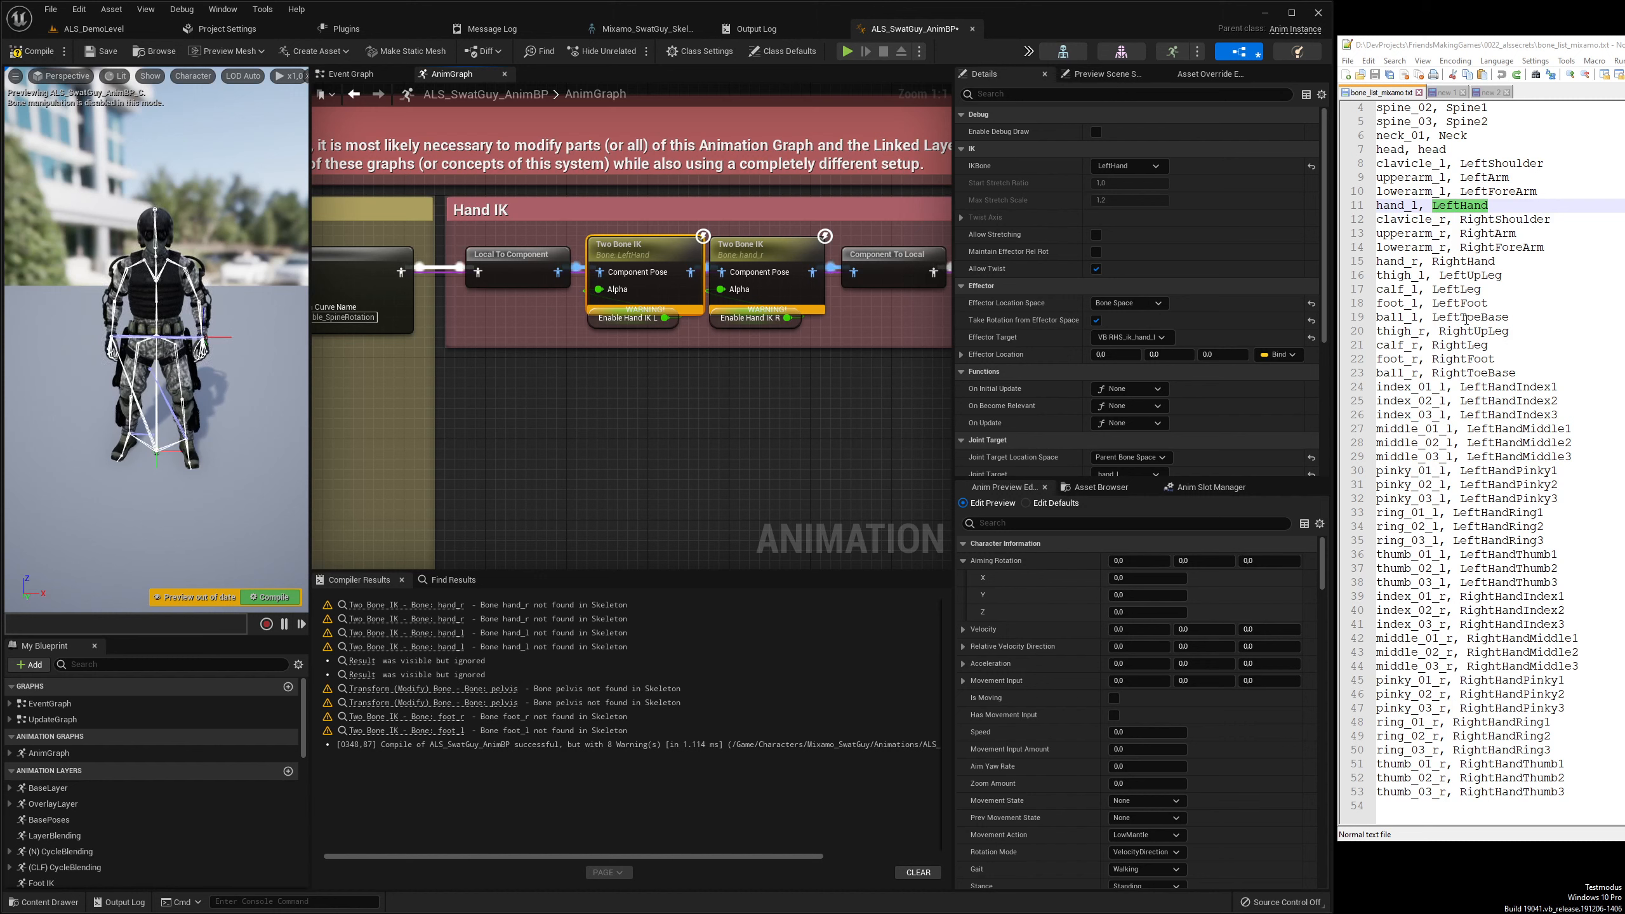
Set the IKBone of the hand_r Two Bone IK node to RightHand, using the name from the bone list
double_click(1447, 261)
key("ctrl+c")
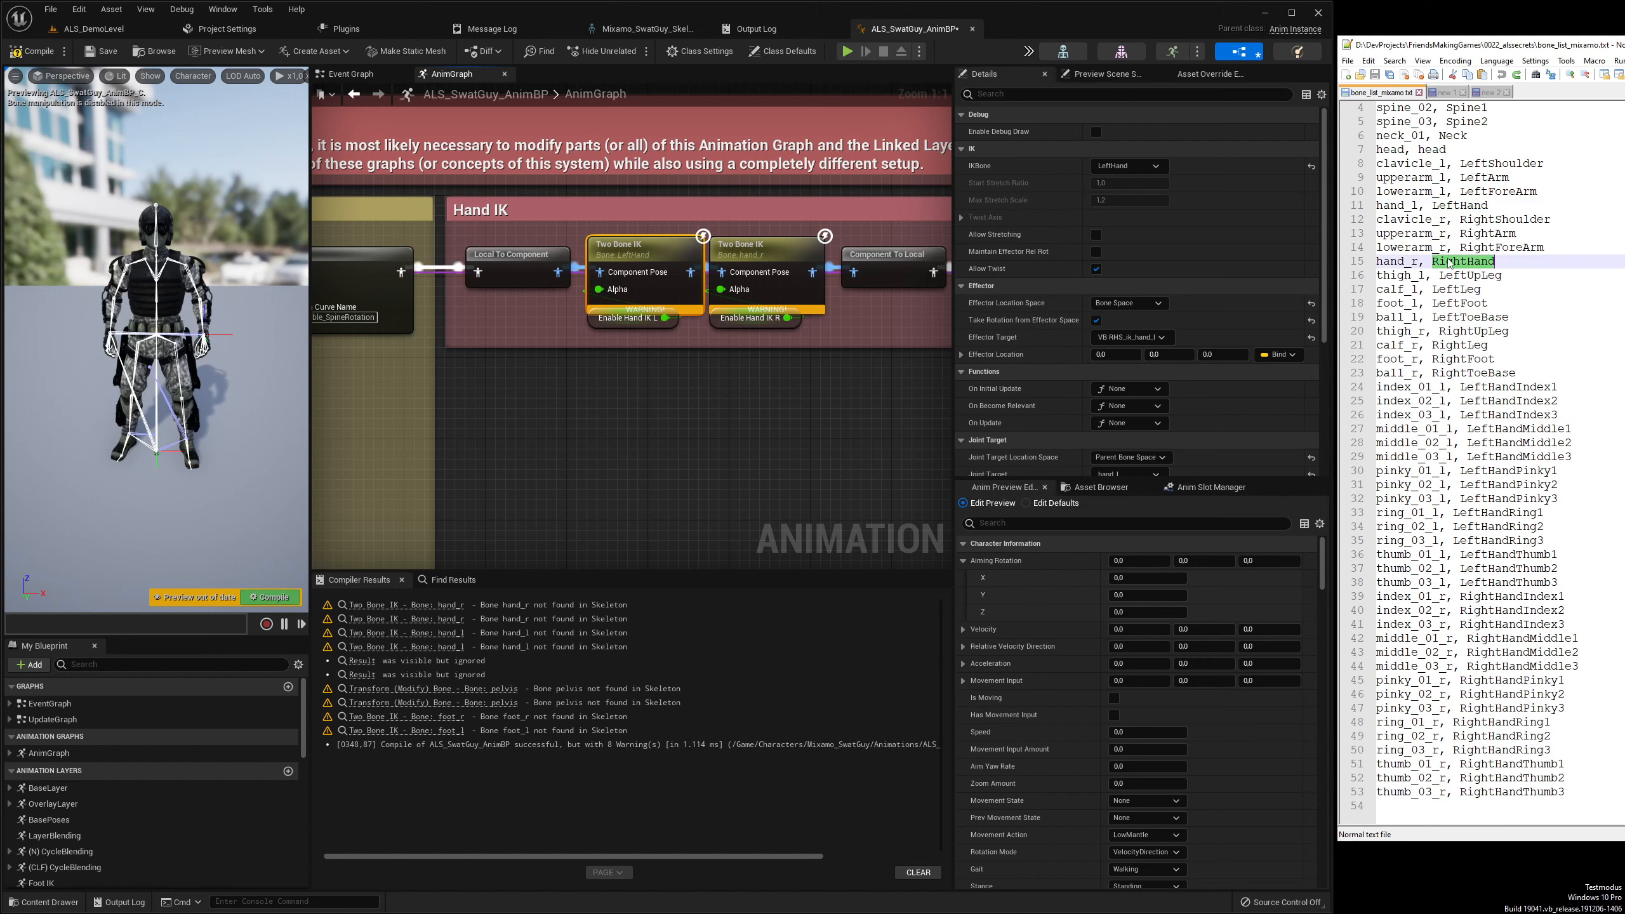
left_click(761, 251)
left_click(1132, 168)
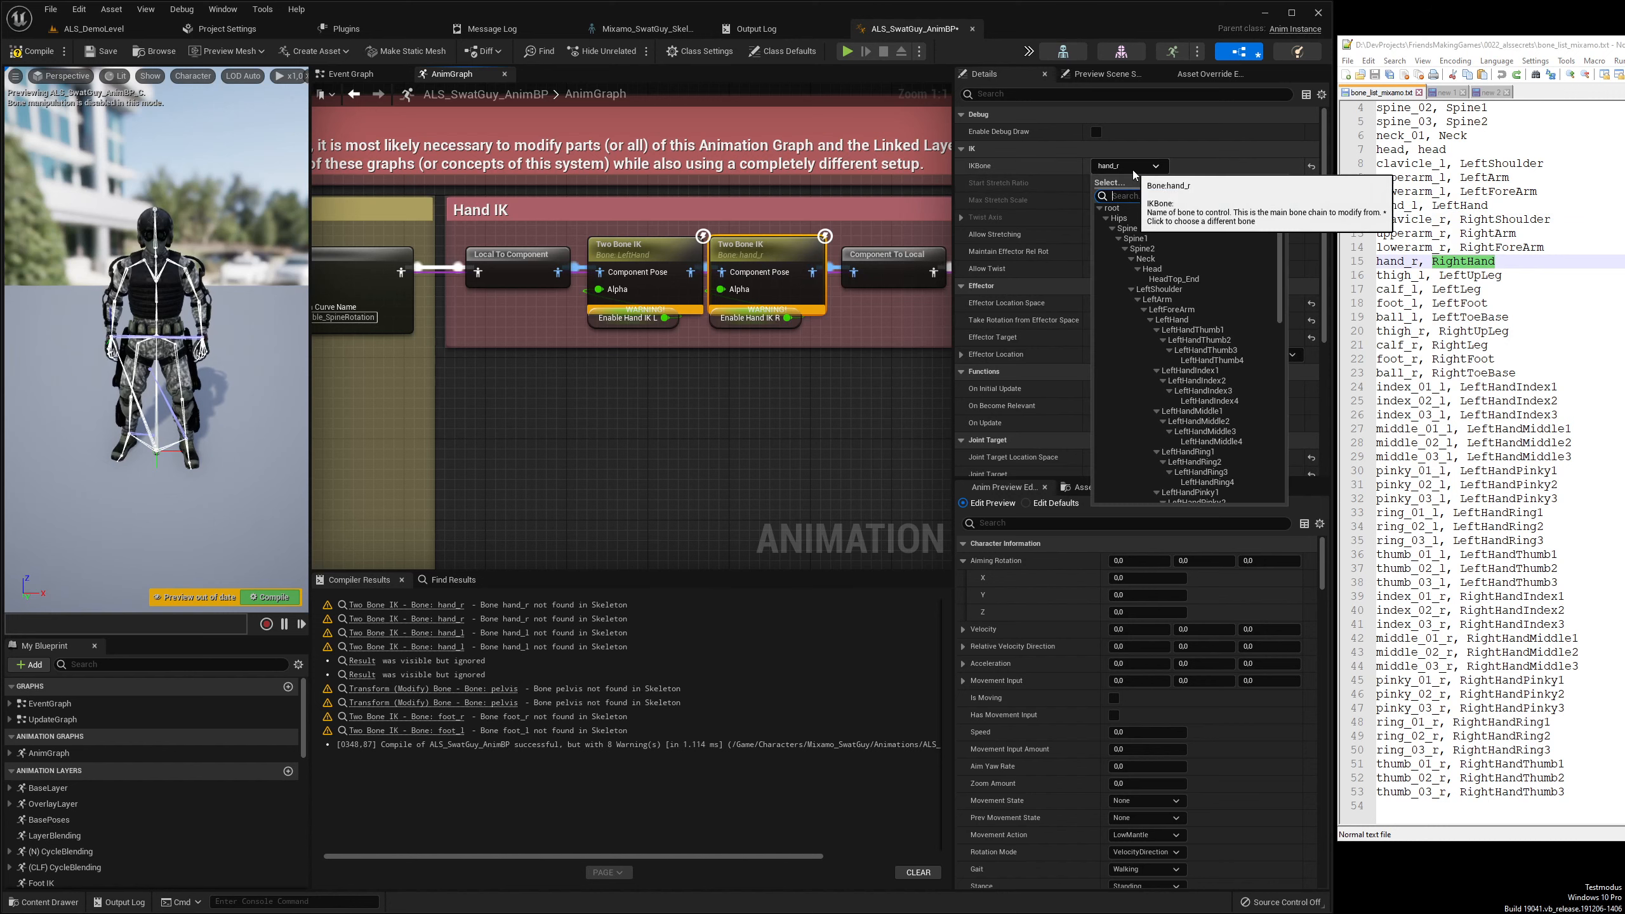
key("ctrl+v")
left_click(1120, 207)
Set the Joint Target of the right-hand Two Bone IK node to RightHand
scroll(1134, 337, "down", 4)
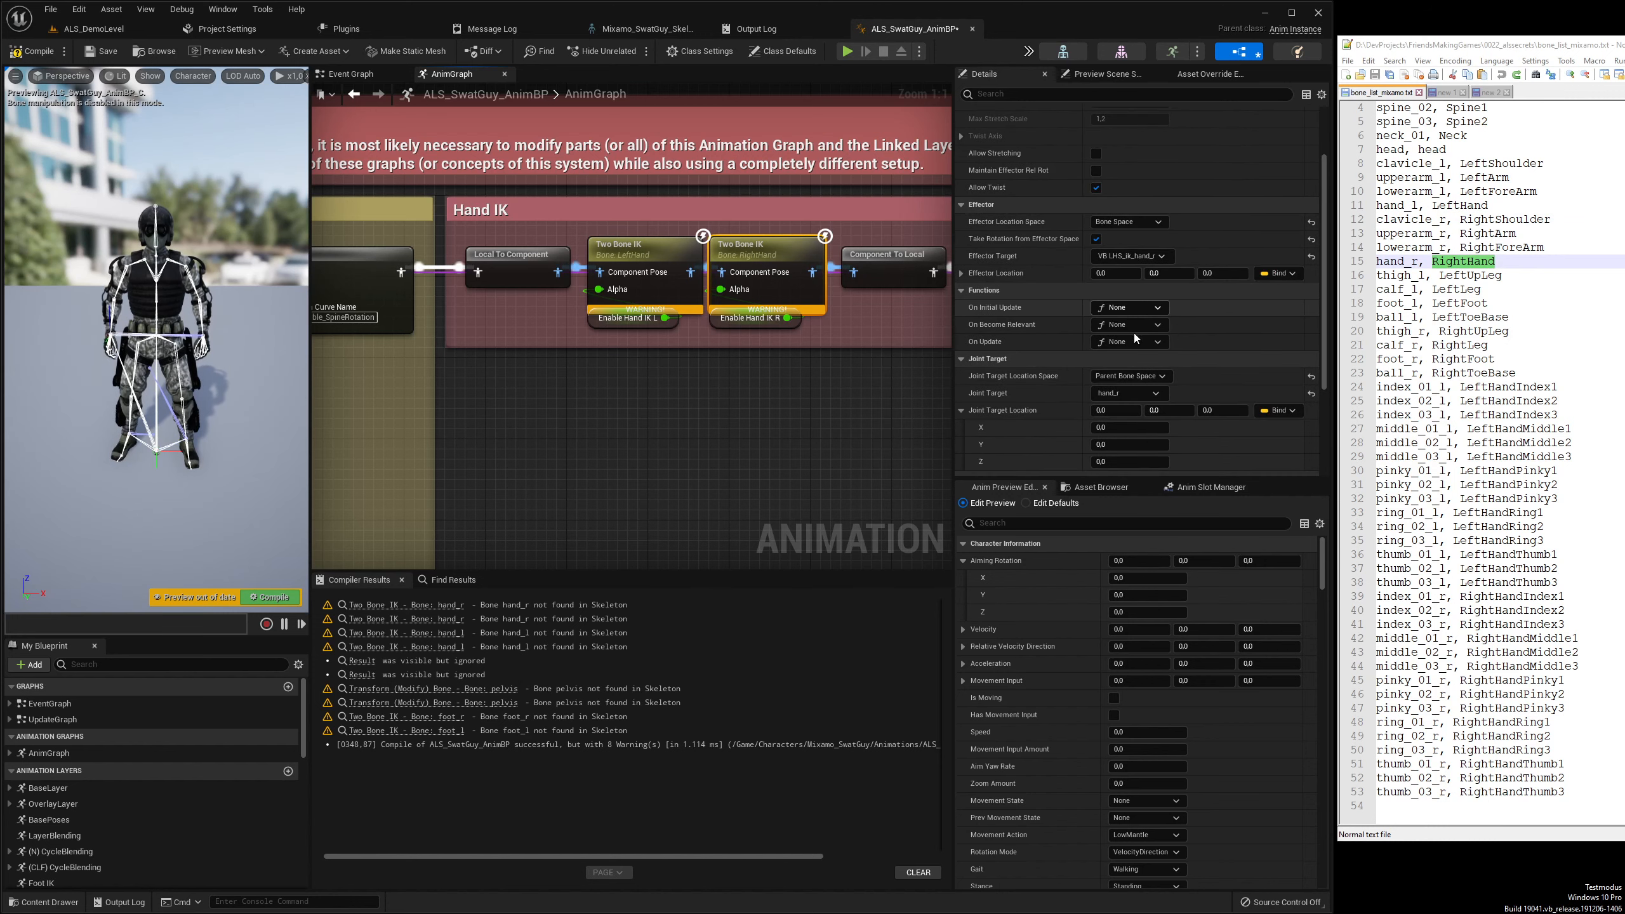
left_click(1134, 356)
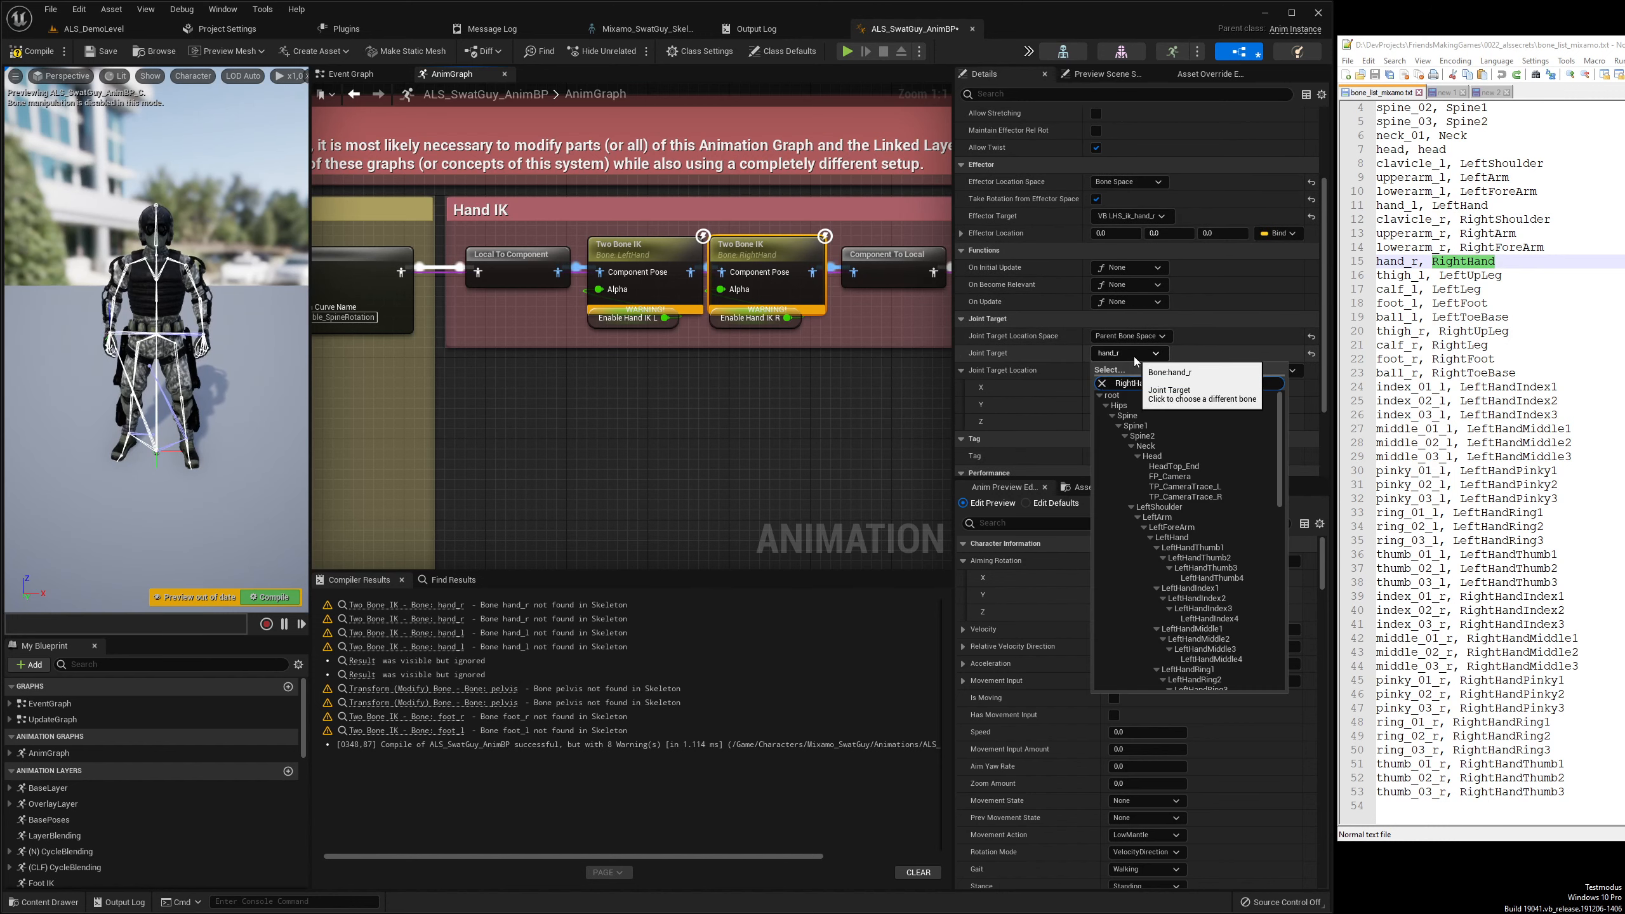
key("ctrl+v")
left_click(1152, 396)
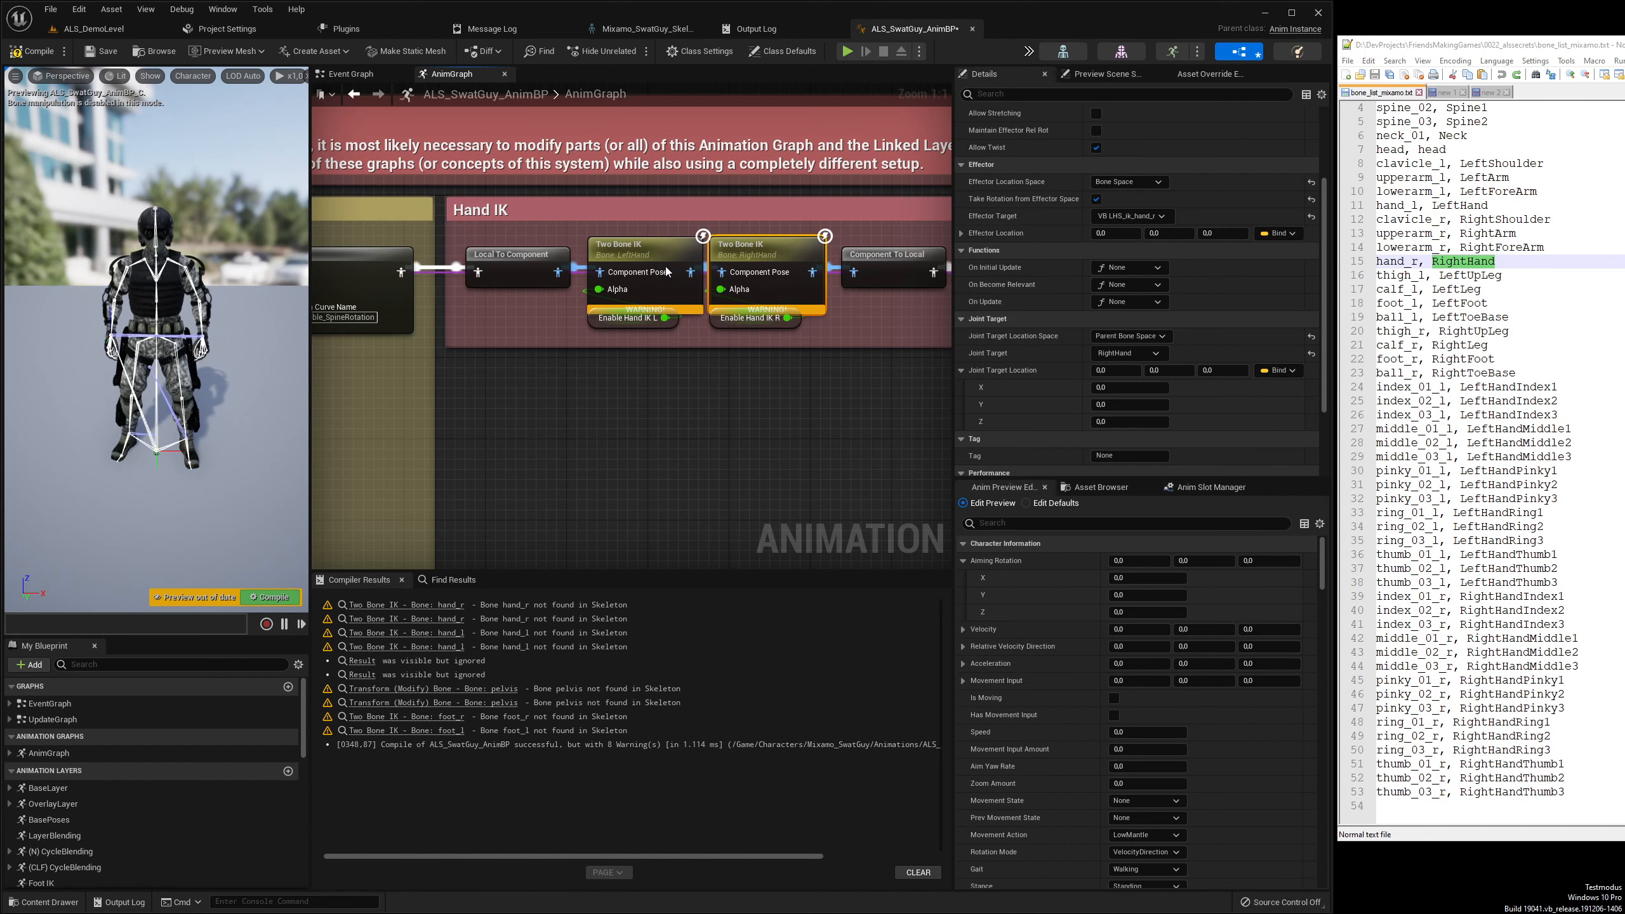
Set the Joint Target of the left-hand Two Bone IK node to LeftHand and compile the animation blueprint
left_click(1482, 177)
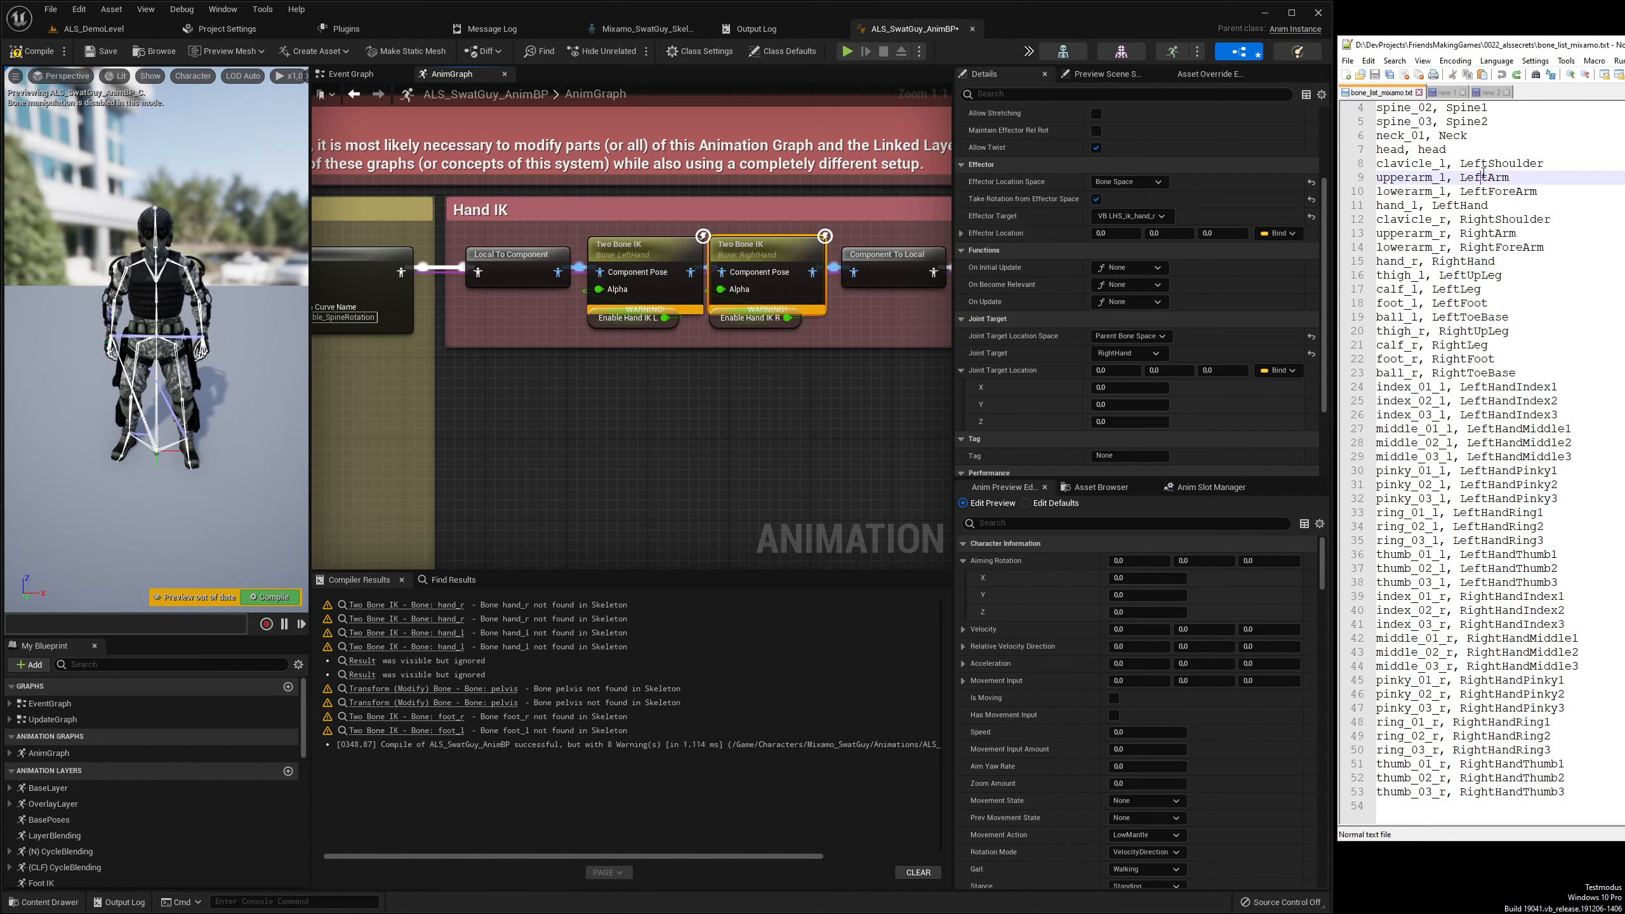
double_click(1481, 206)
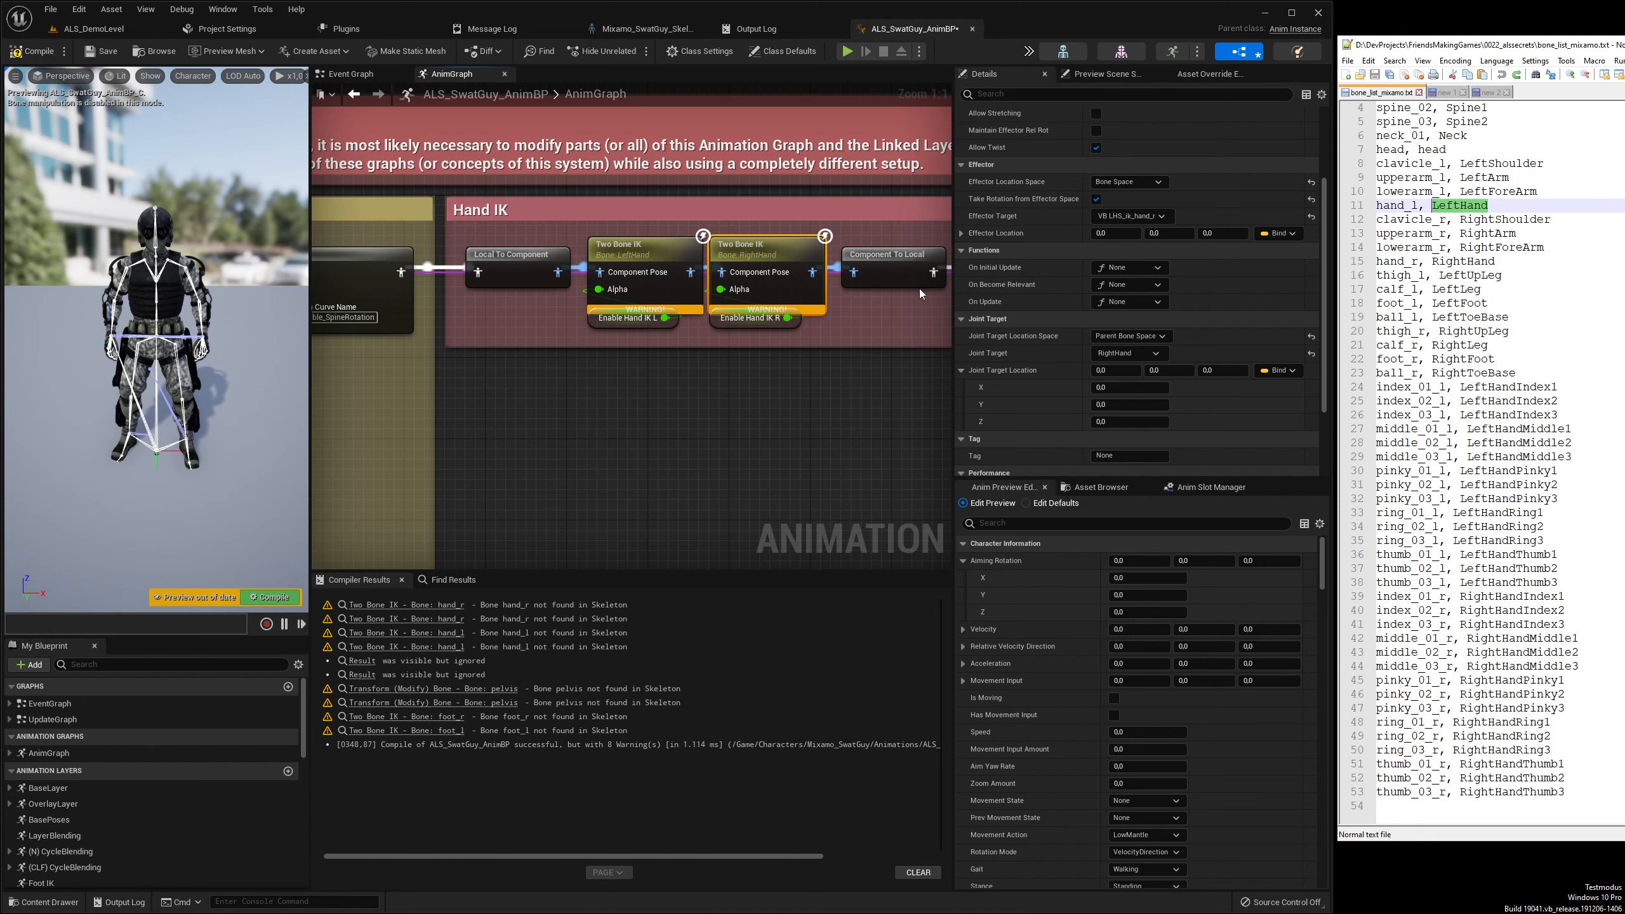
left_click(640, 246)
scroll(1146, 338, "down", 3)
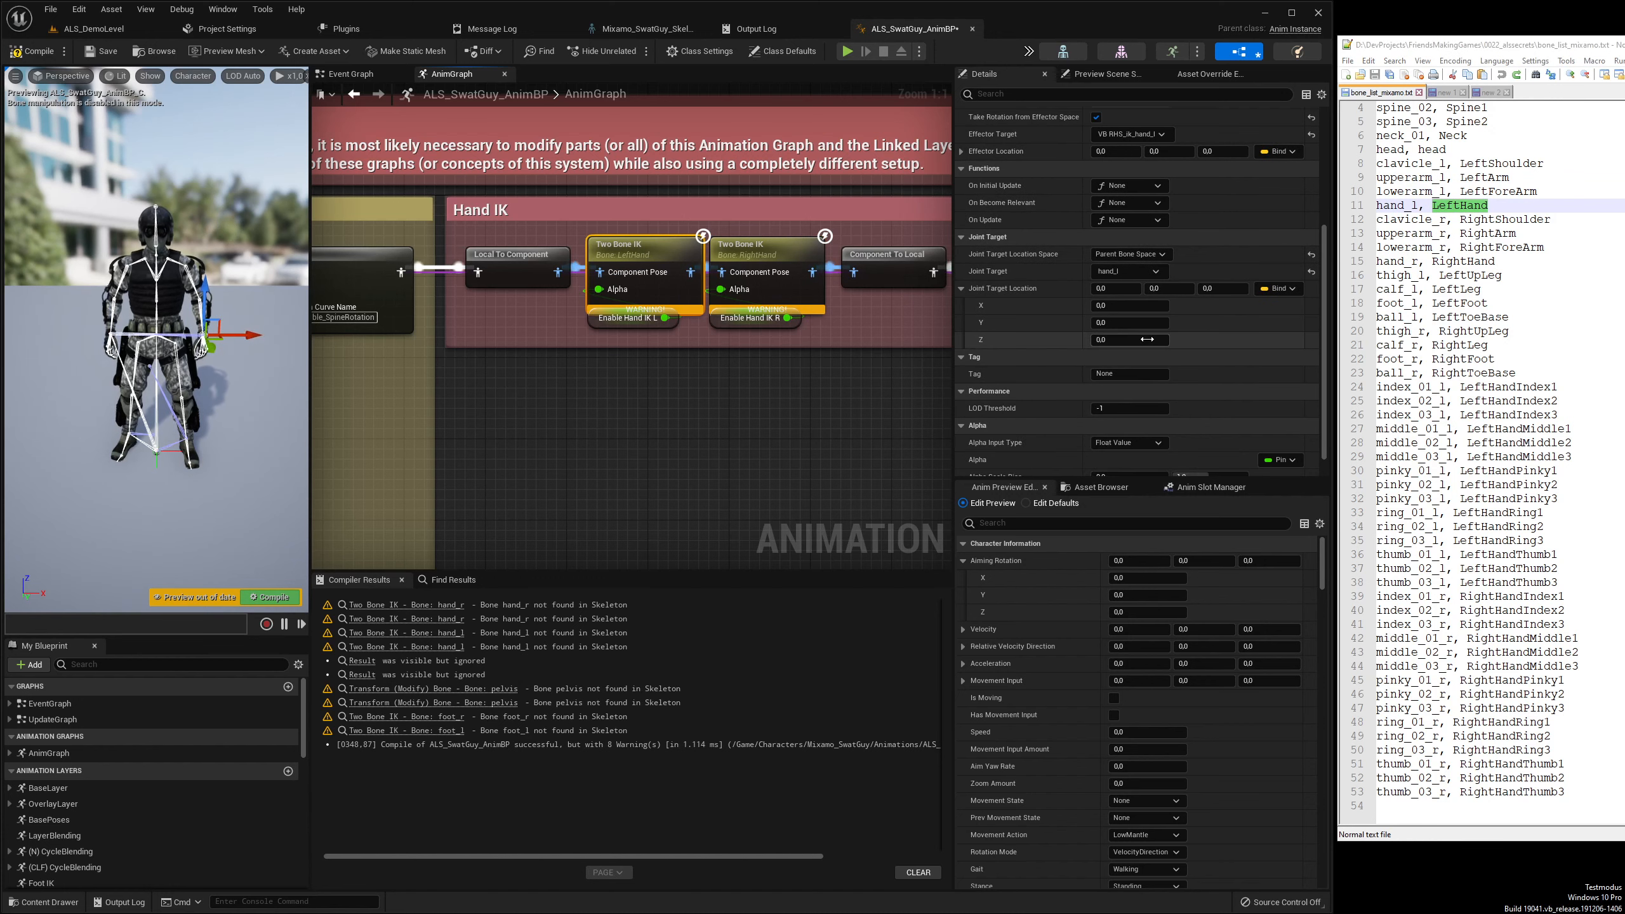
scroll(1147, 339, "down", 2)
scroll(1150, 345, "up", 5)
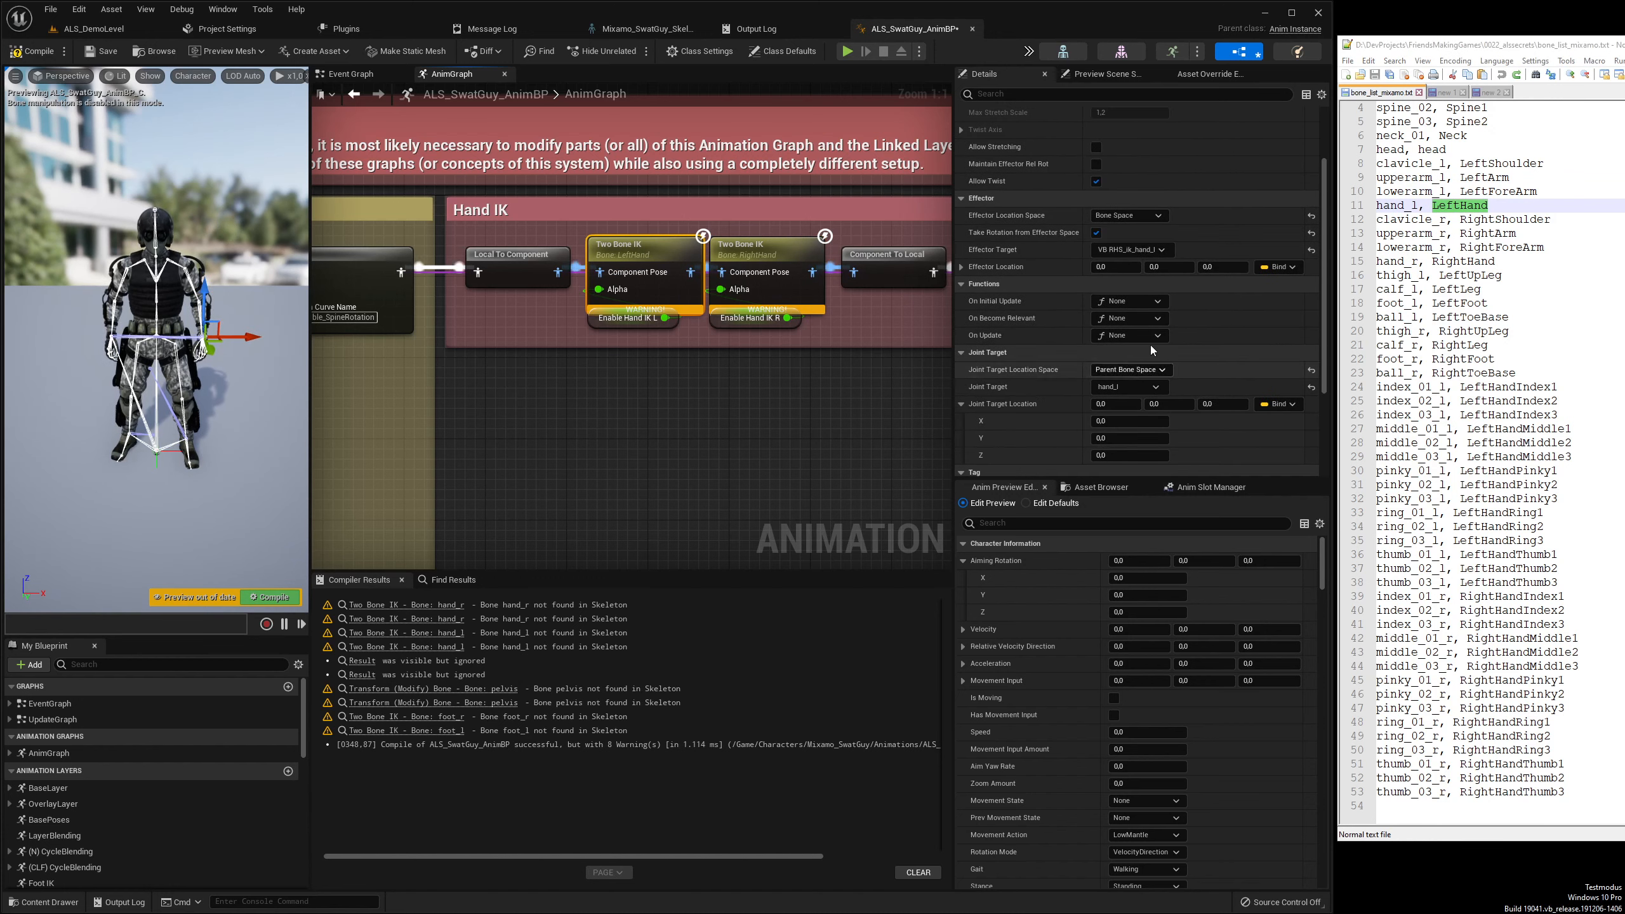
scroll(1152, 346, "up", 3)
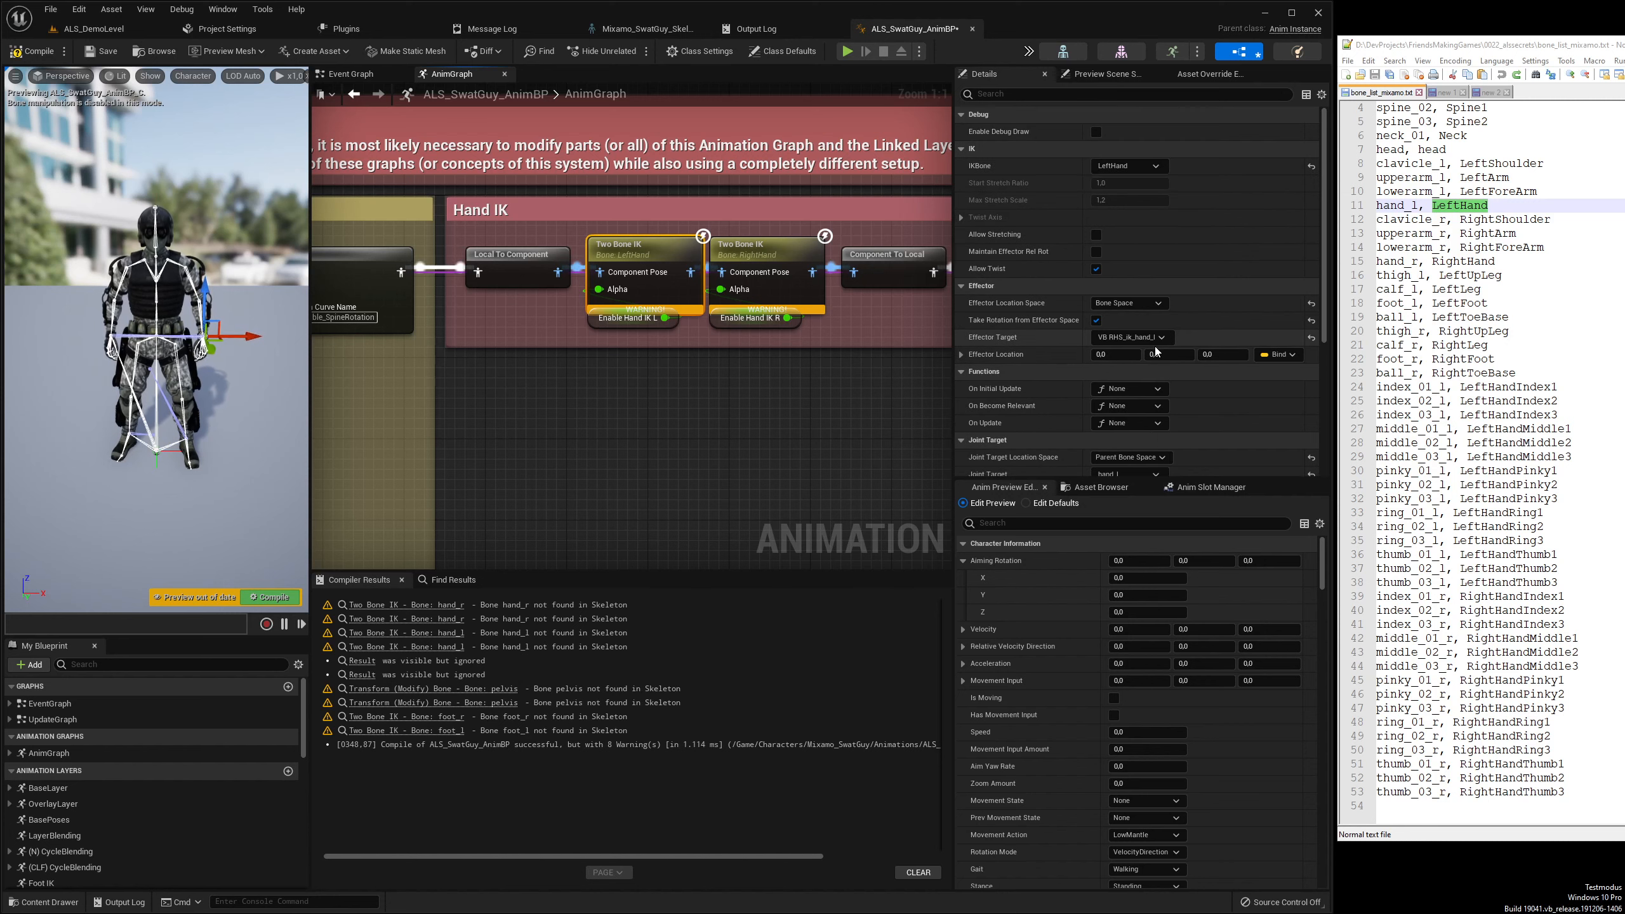
scroll(1155, 351, "down", 3)
left_click(1129, 393)
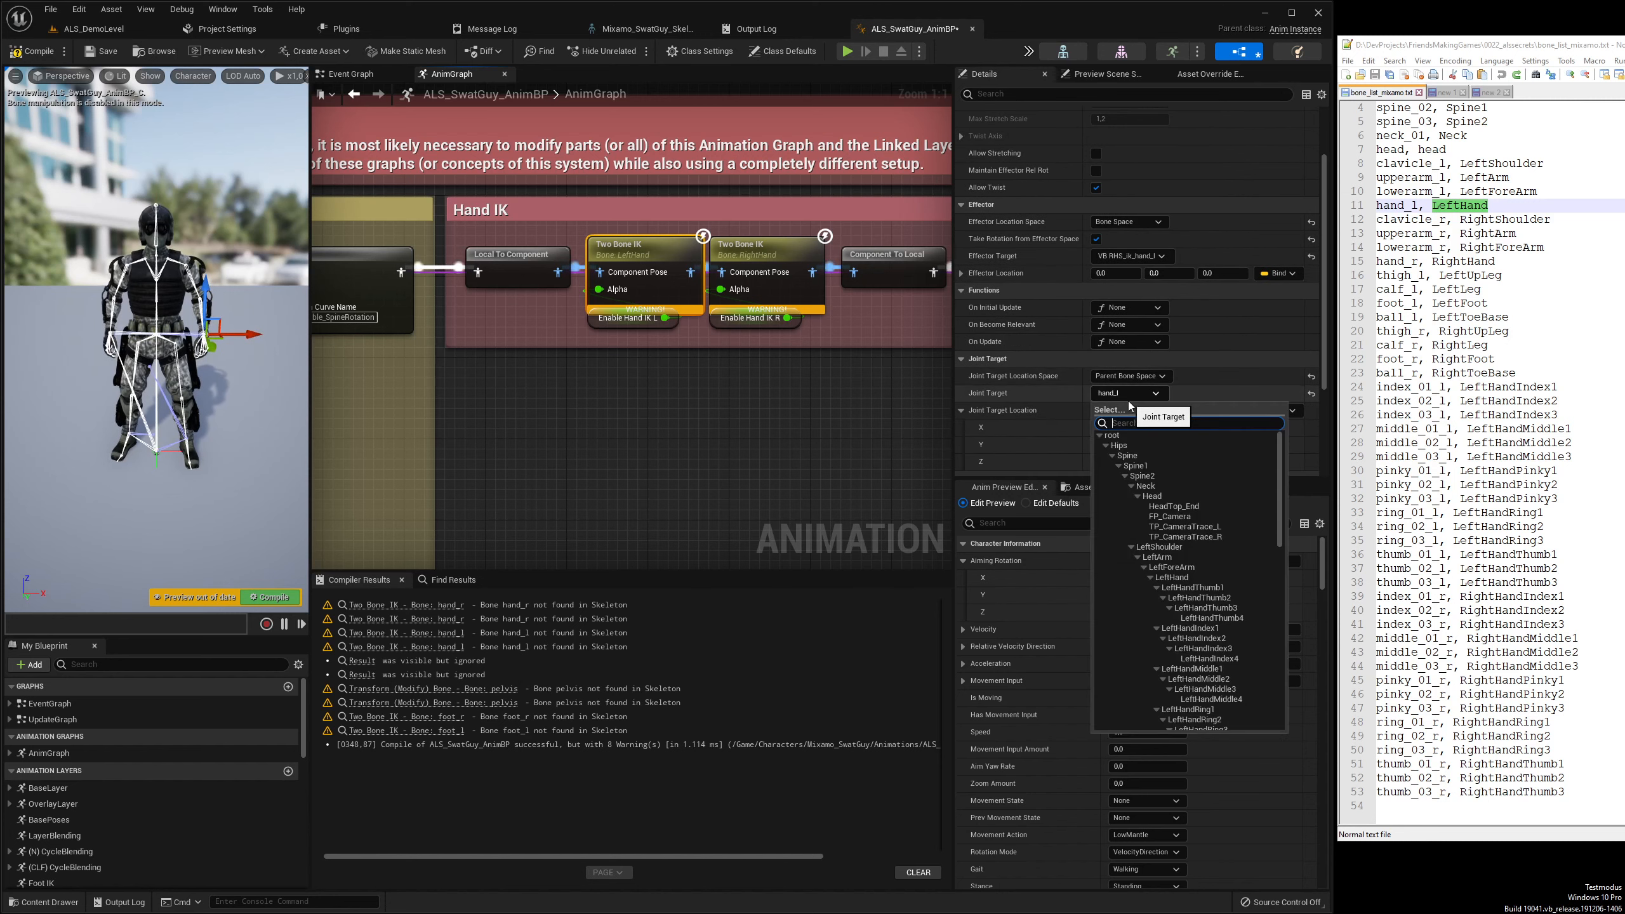
left_click(1127, 436)
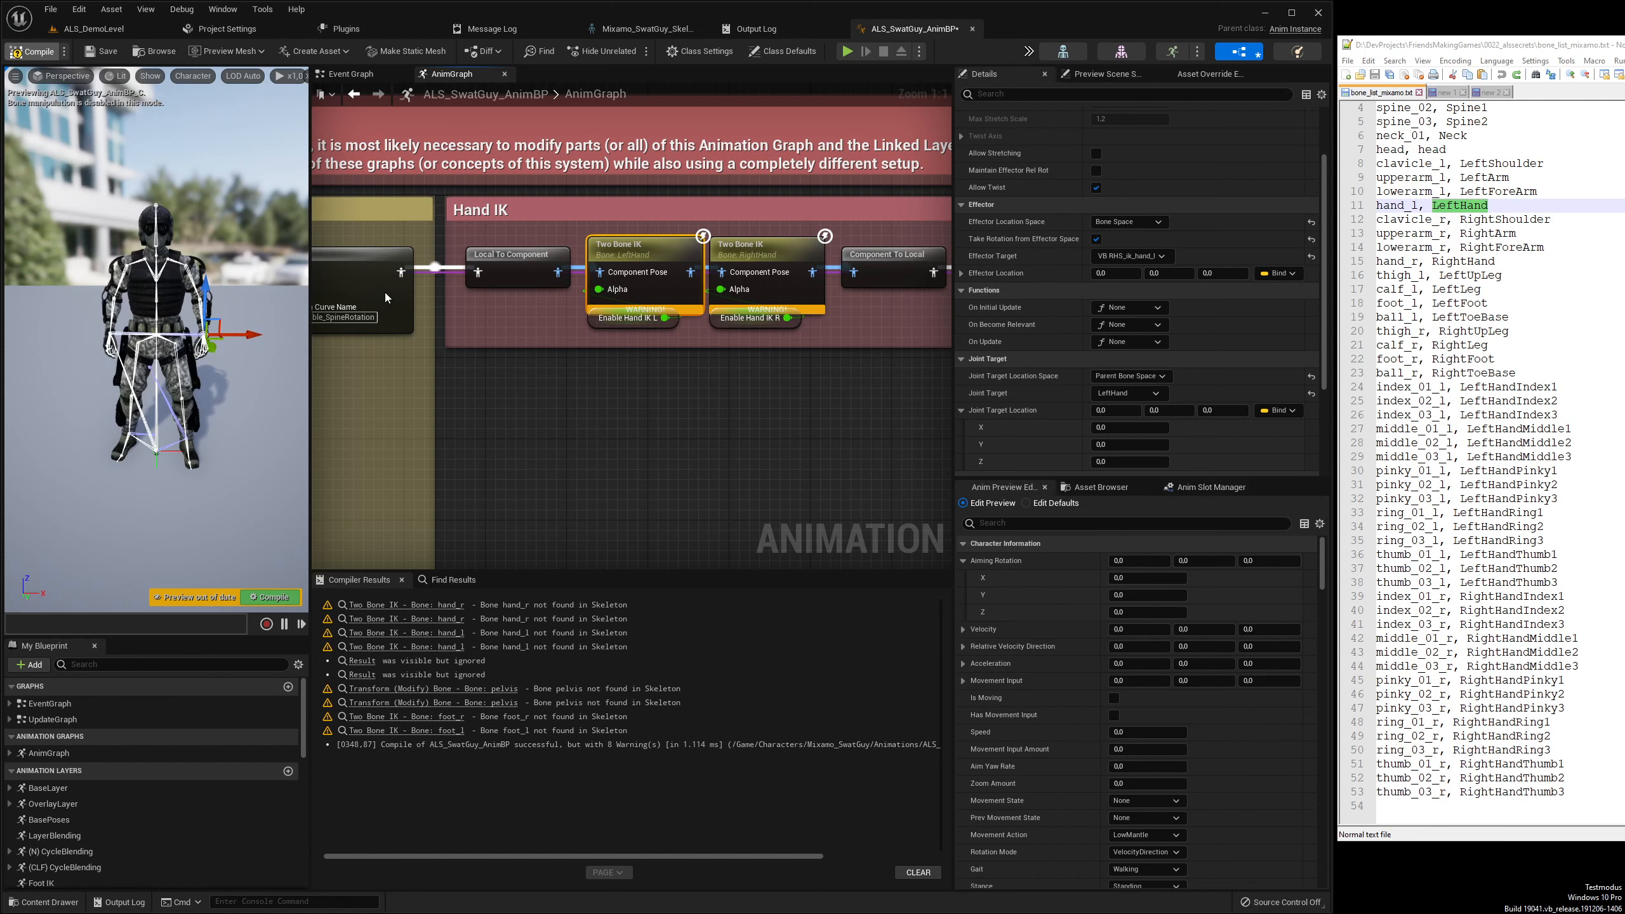
key("F7")
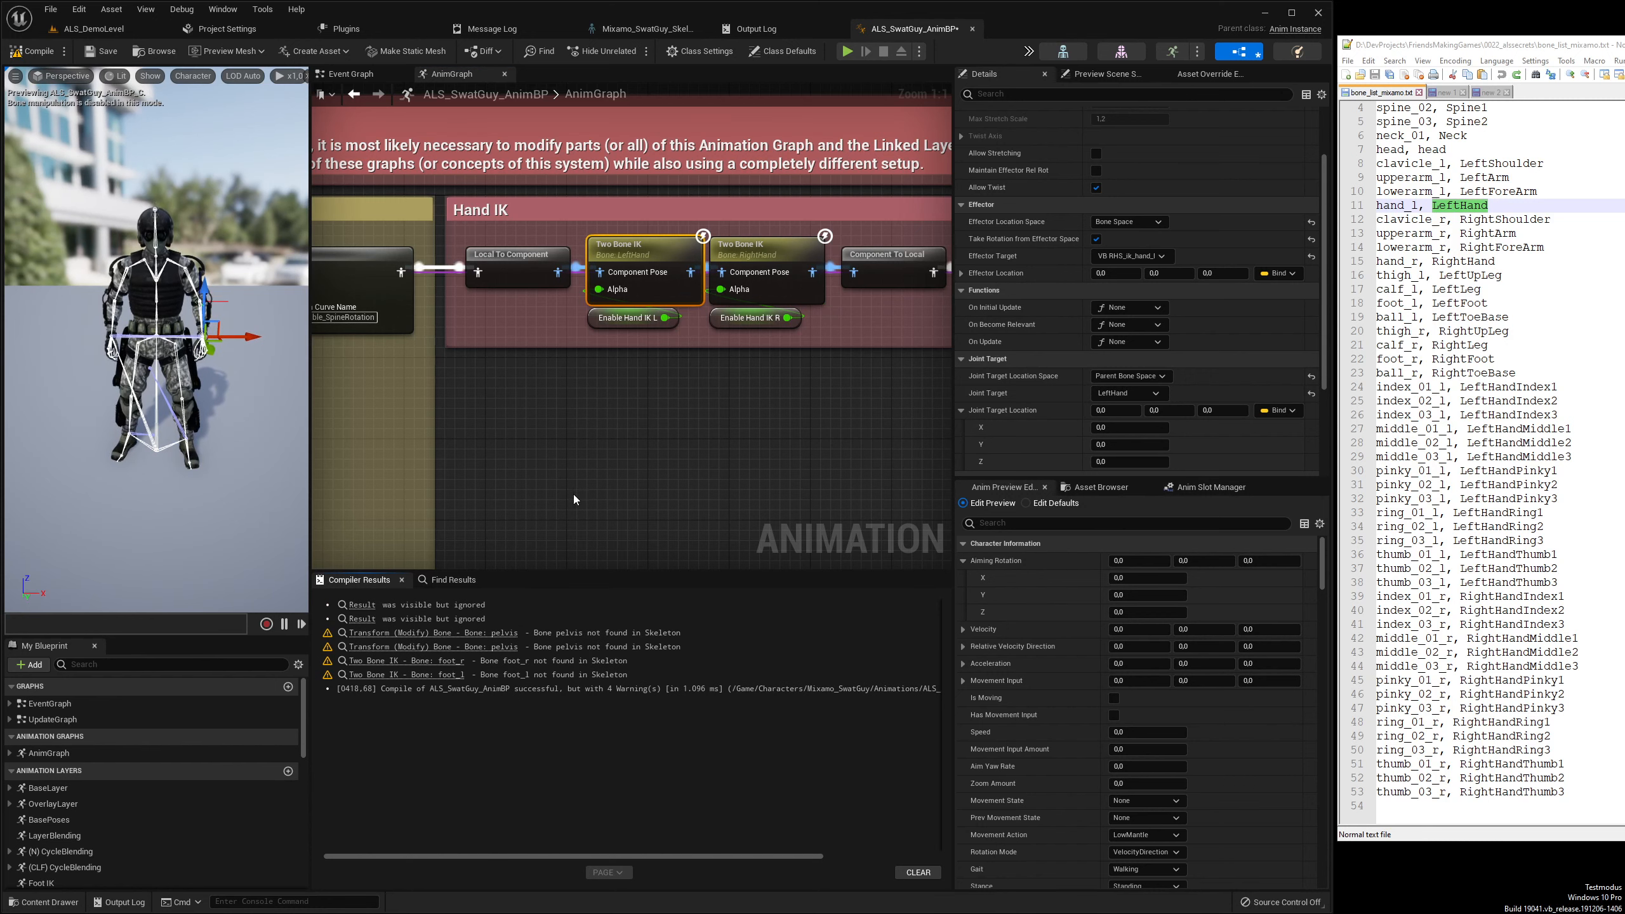
Open the Transform (Modify) Bone node behind the pelvis warning and set its Bone to Modify to Hips
left_click(494, 633)
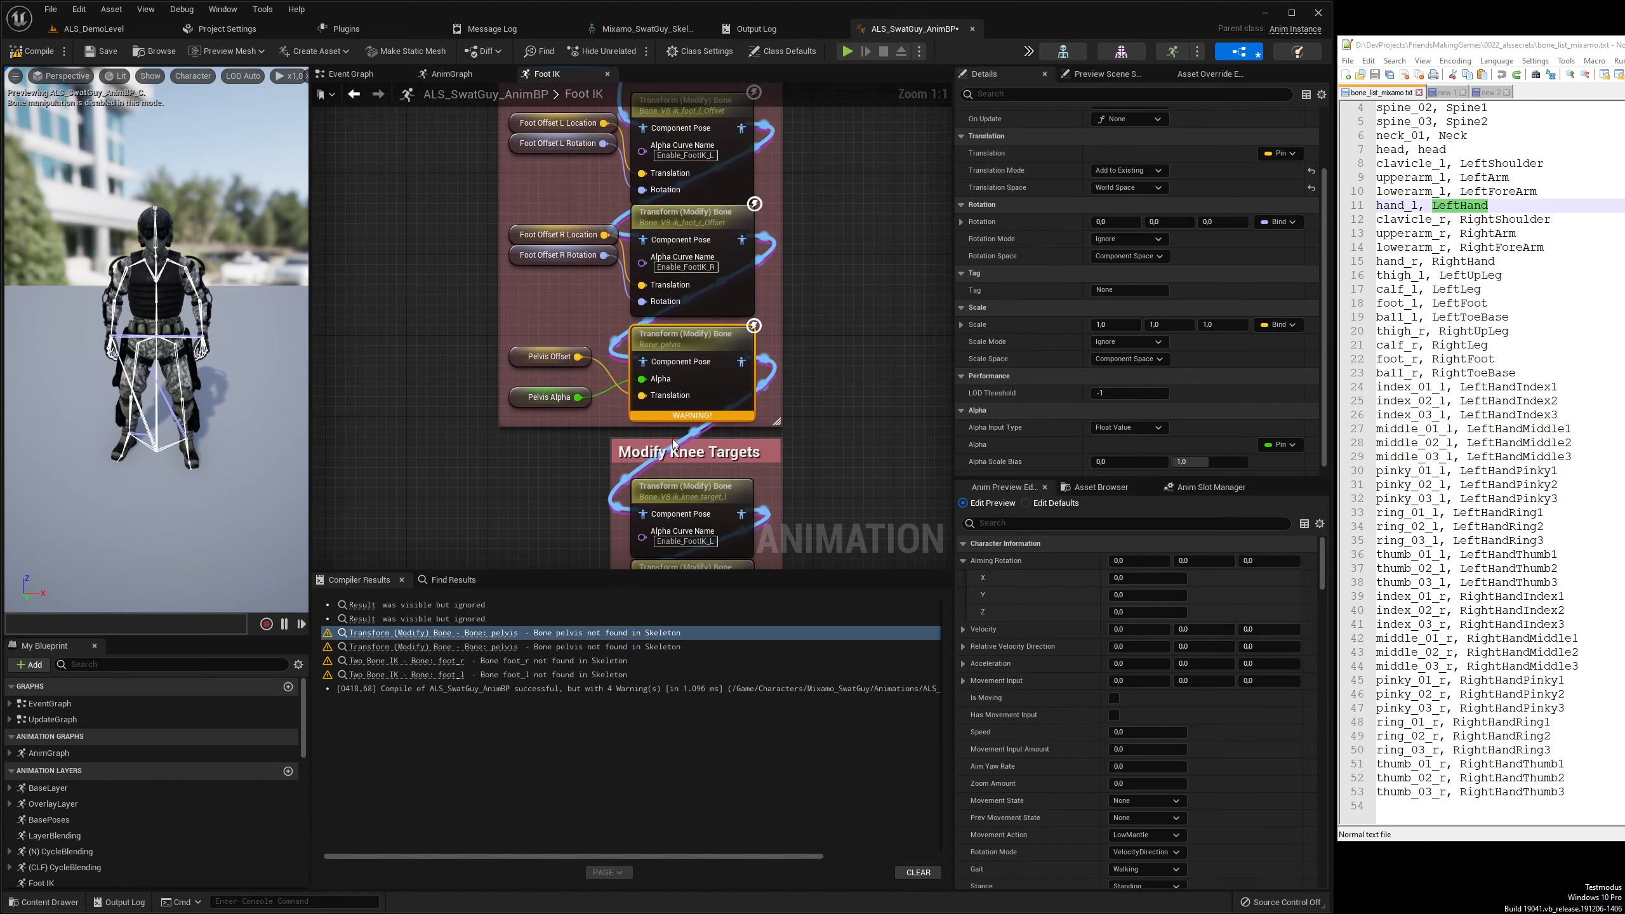
scroll(1113, 211, "up", 3)
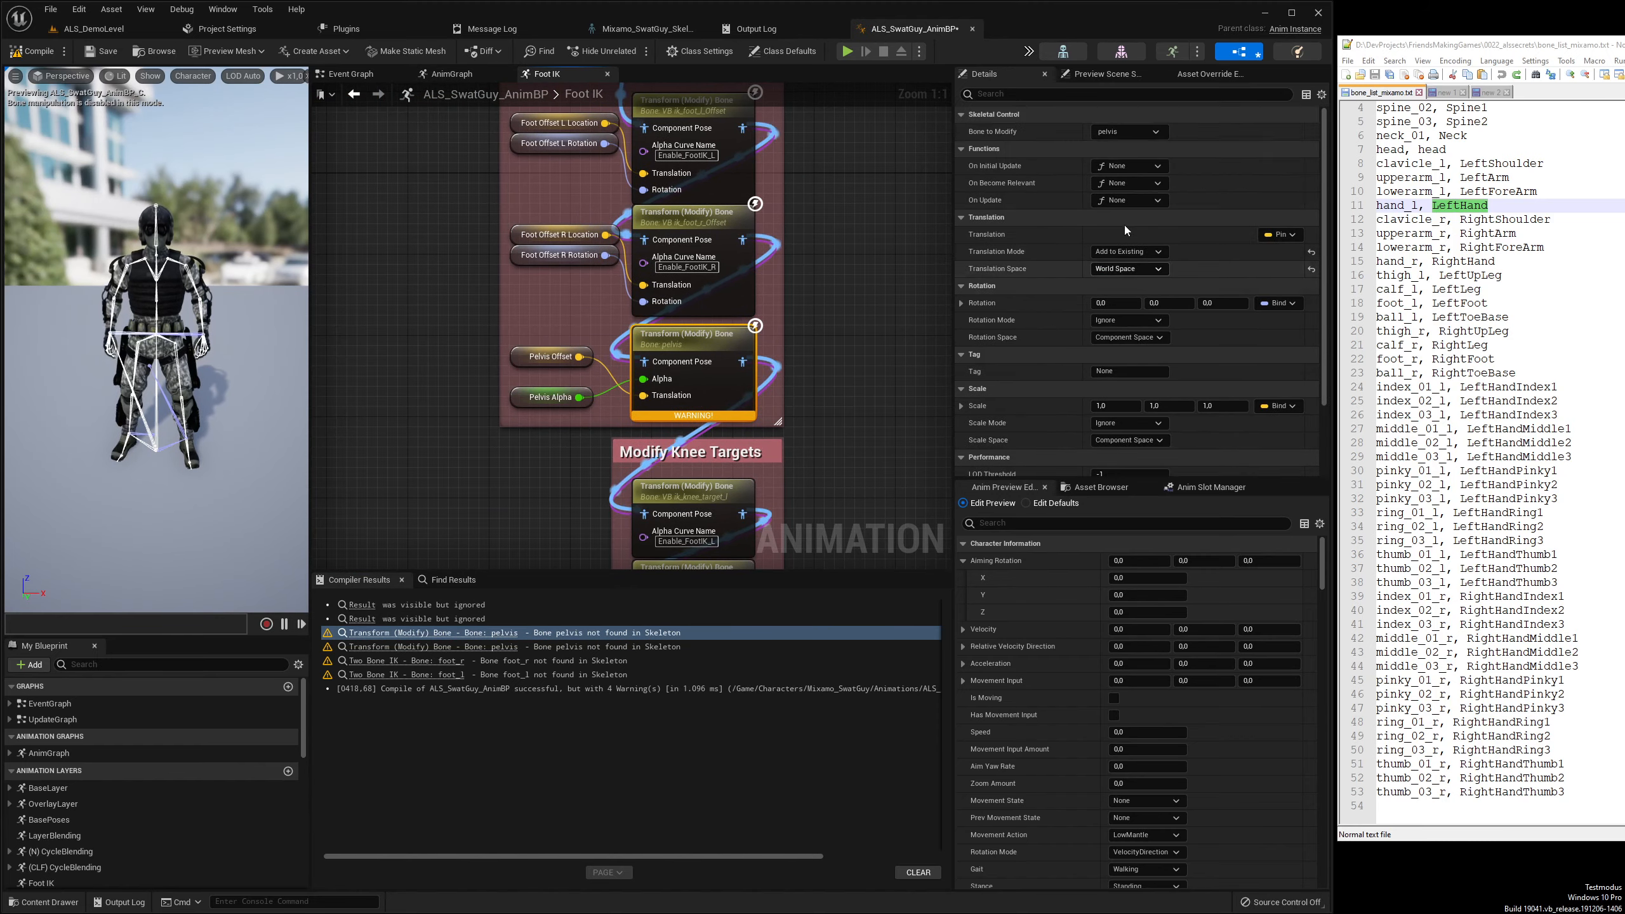
left_click(1129, 131)
type("Hips")
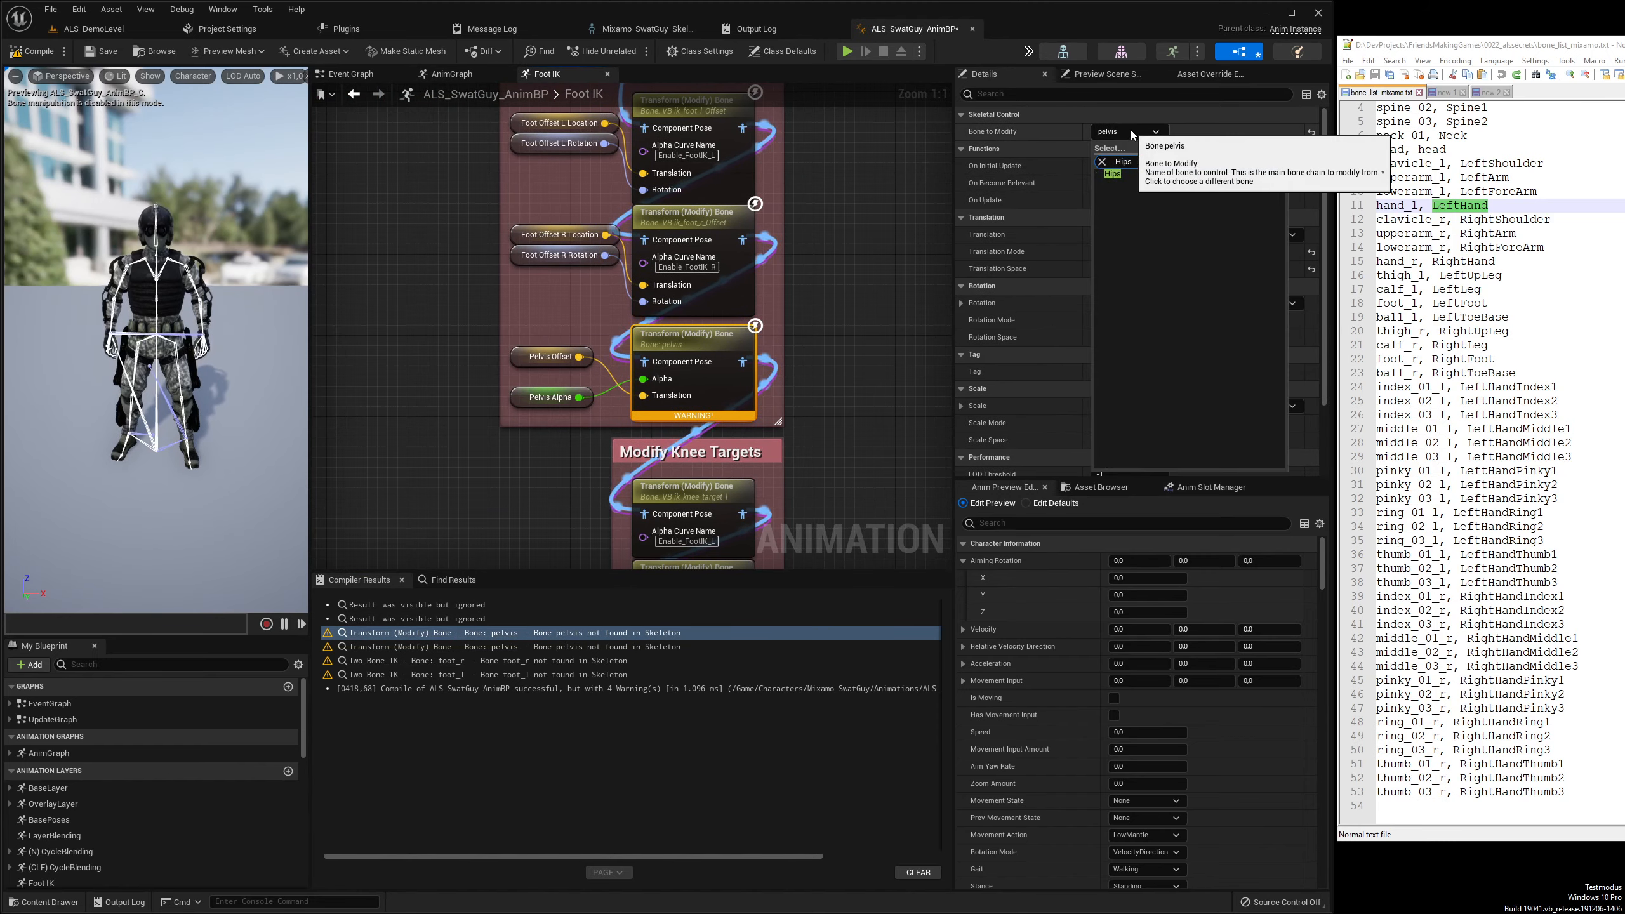
left_click(1120, 174)
Set the IKBone of the foot_l Two Bone IK node in the Apply IK to Feet section to LeftFoot, copied from the bone list
right_click_drag(820, 405, 816, 251)
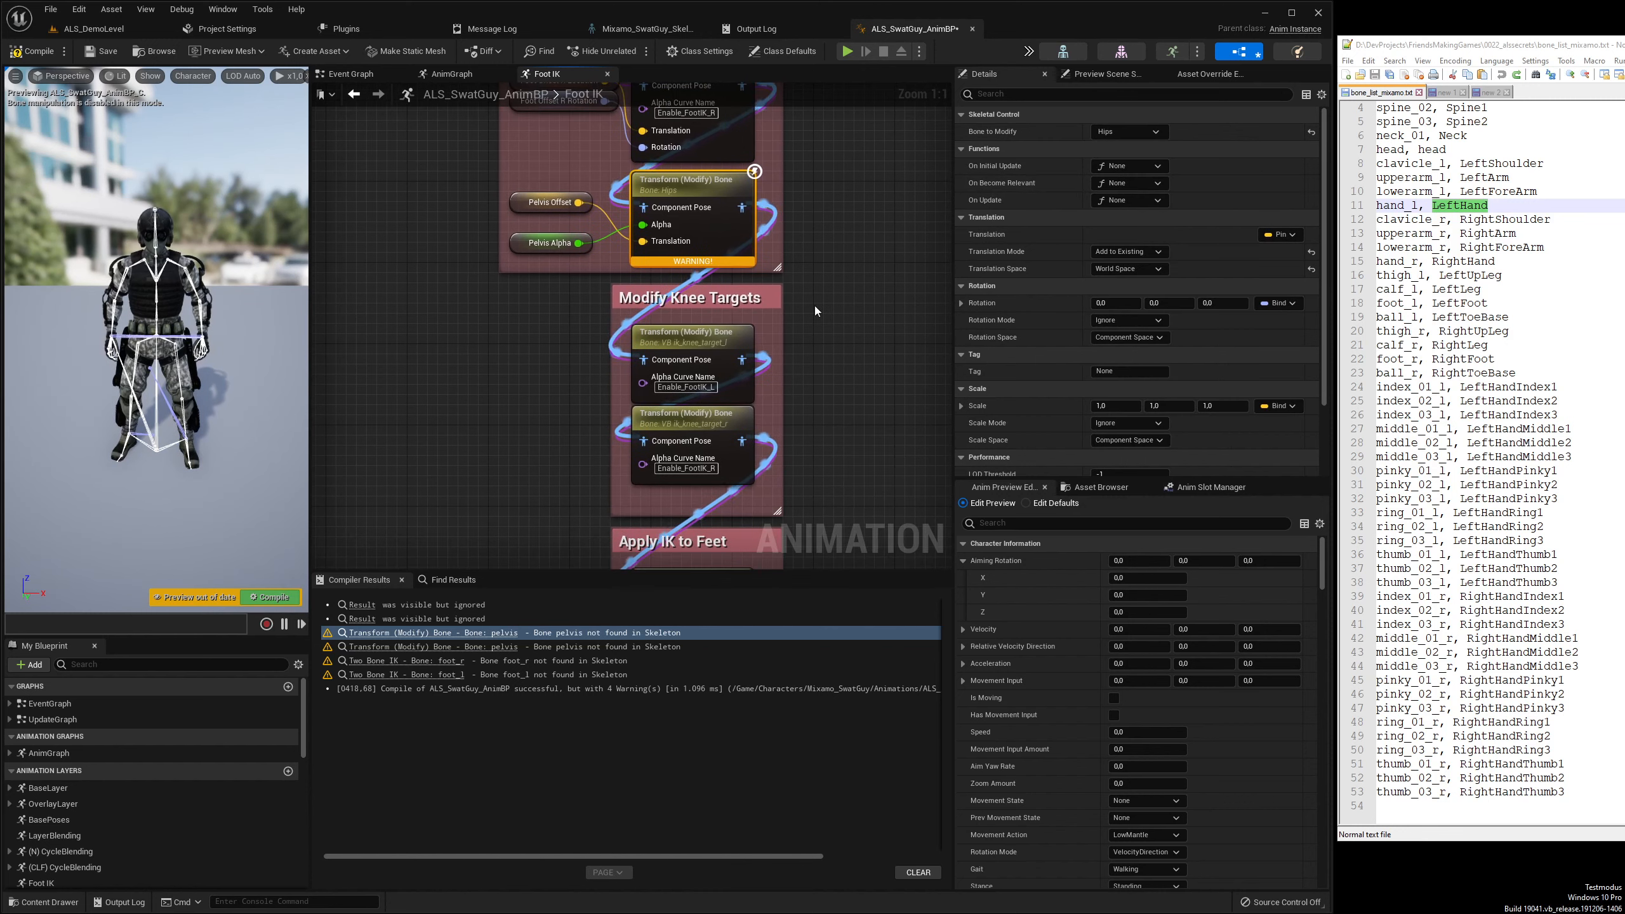
right_click_drag(808, 543, 797, 226)
left_click(709, 264)
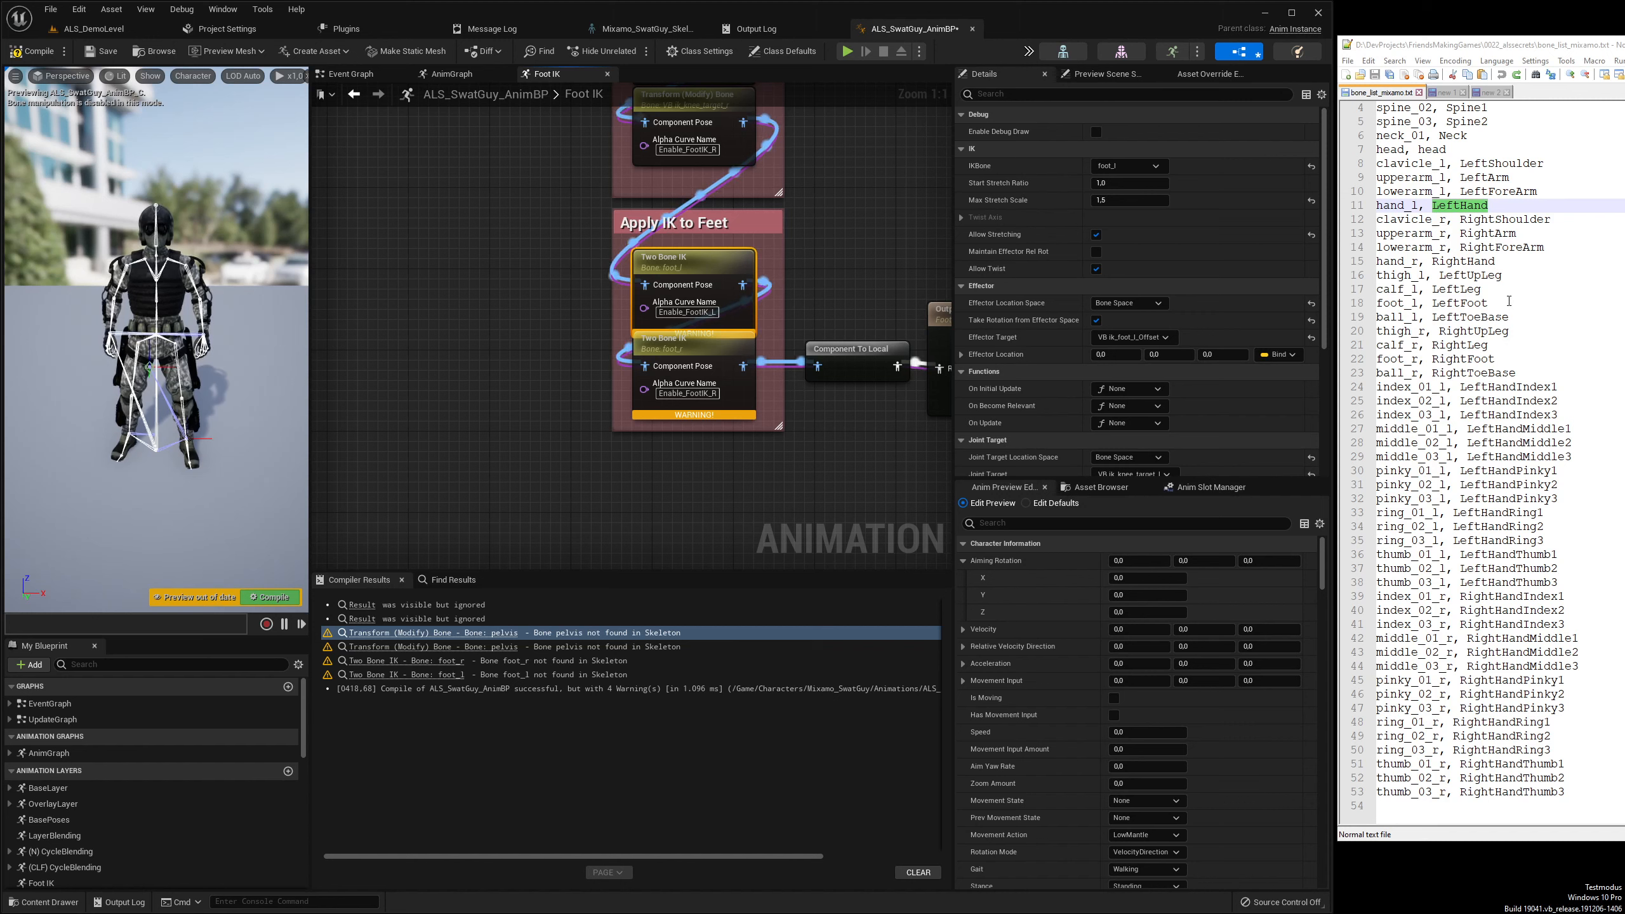
double_click(1454, 304)
key("ctrl+c")
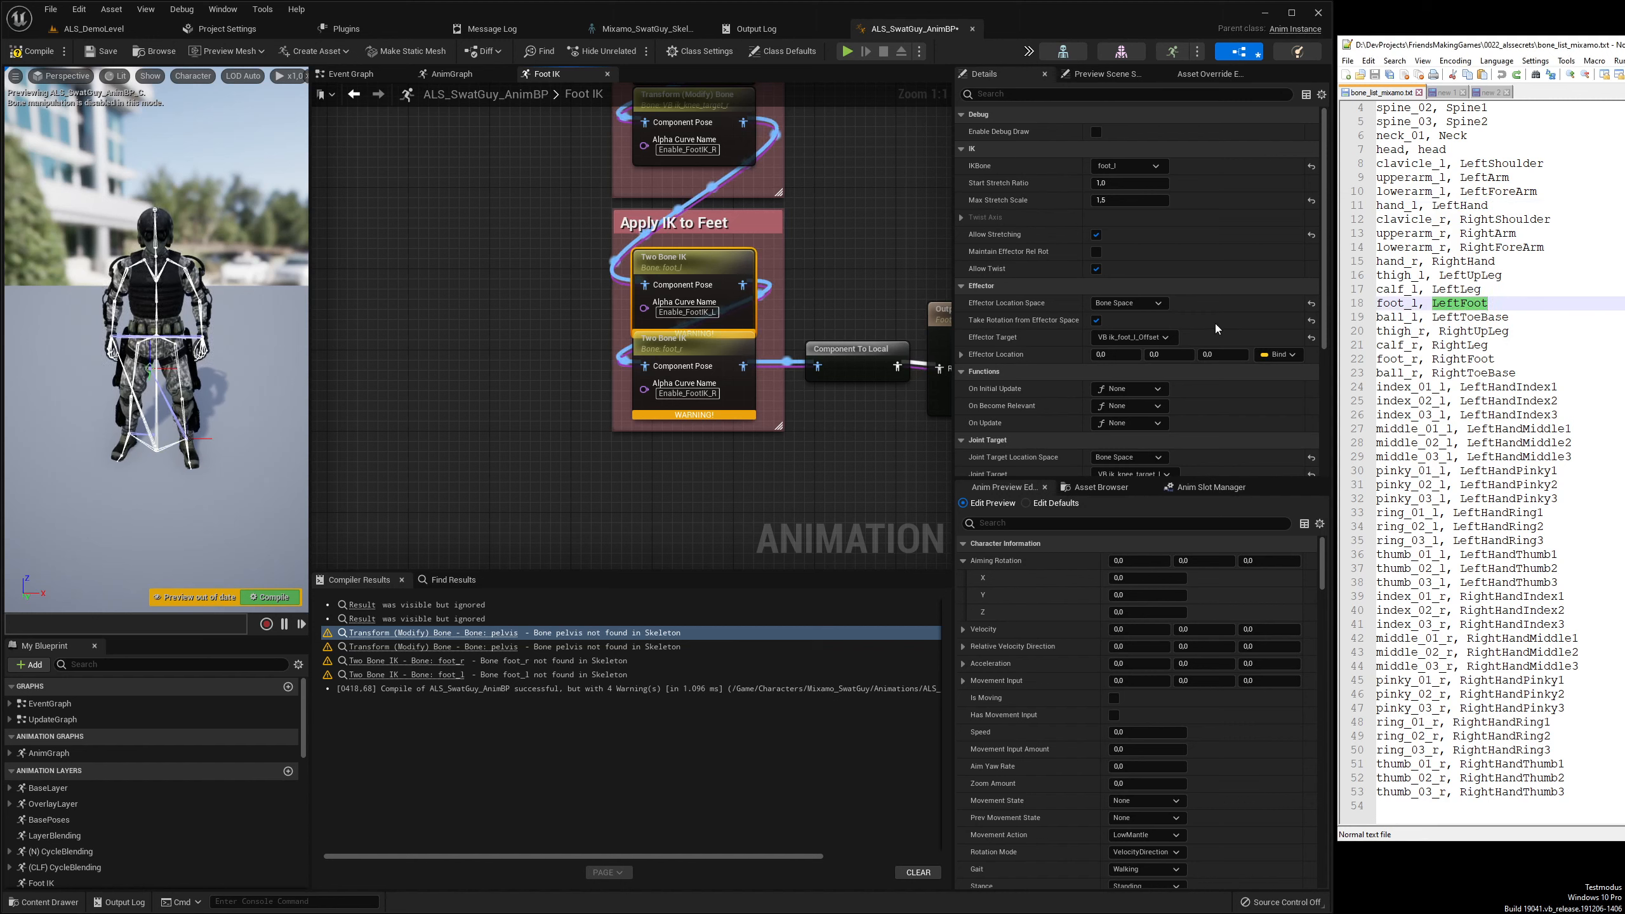
left_click(1135, 168)
key("ctrl+v")
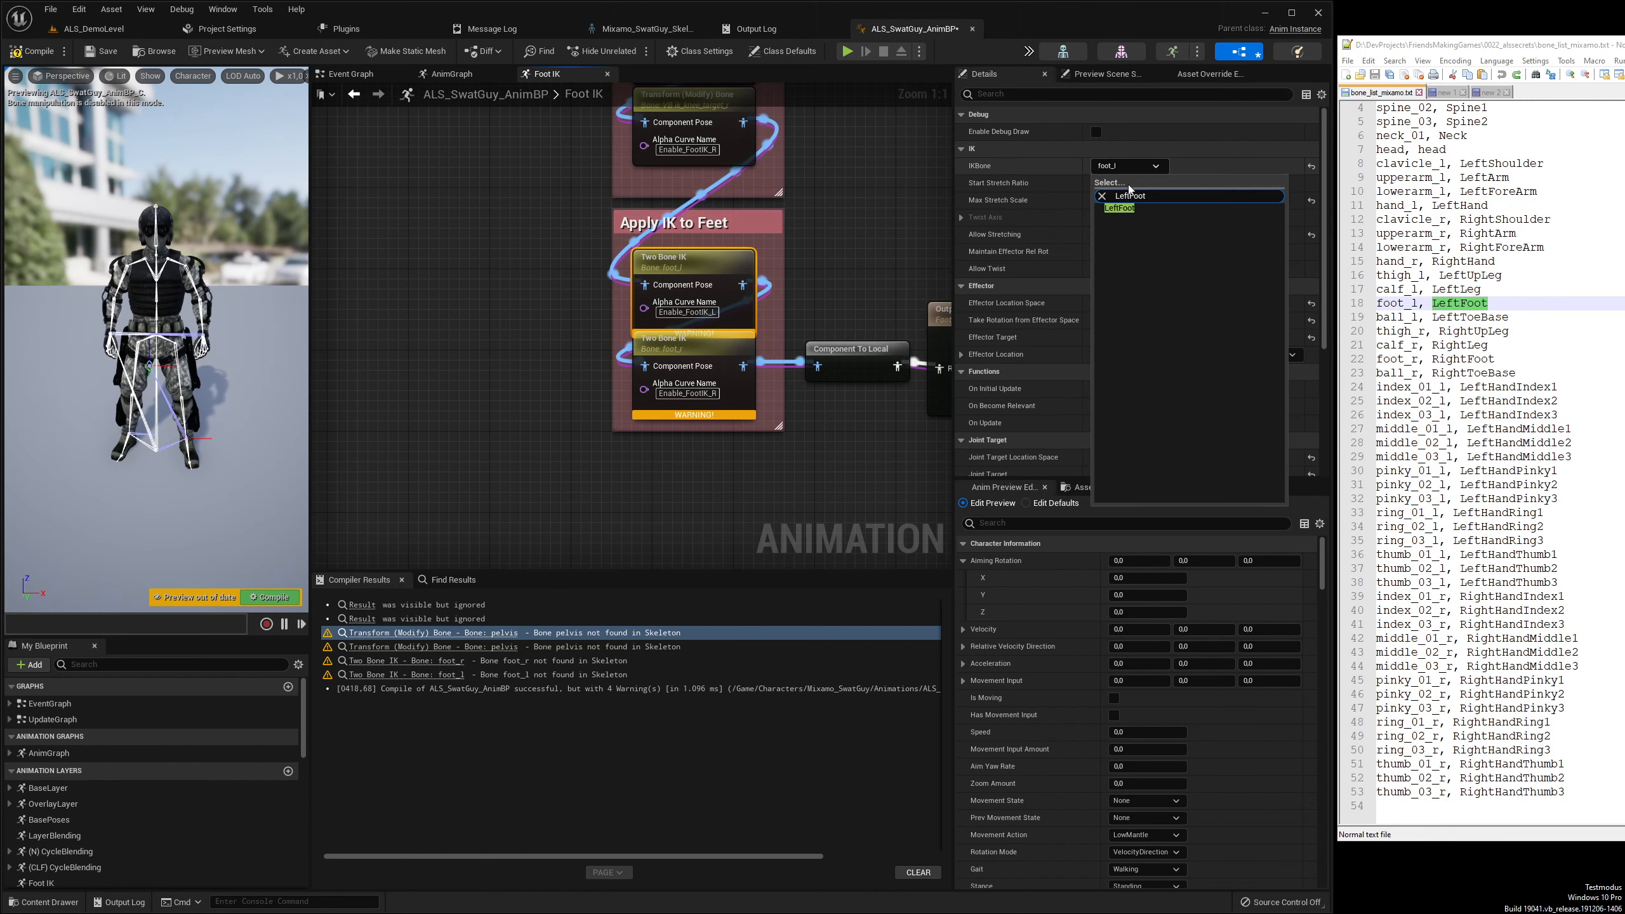
left_click(1127, 212)
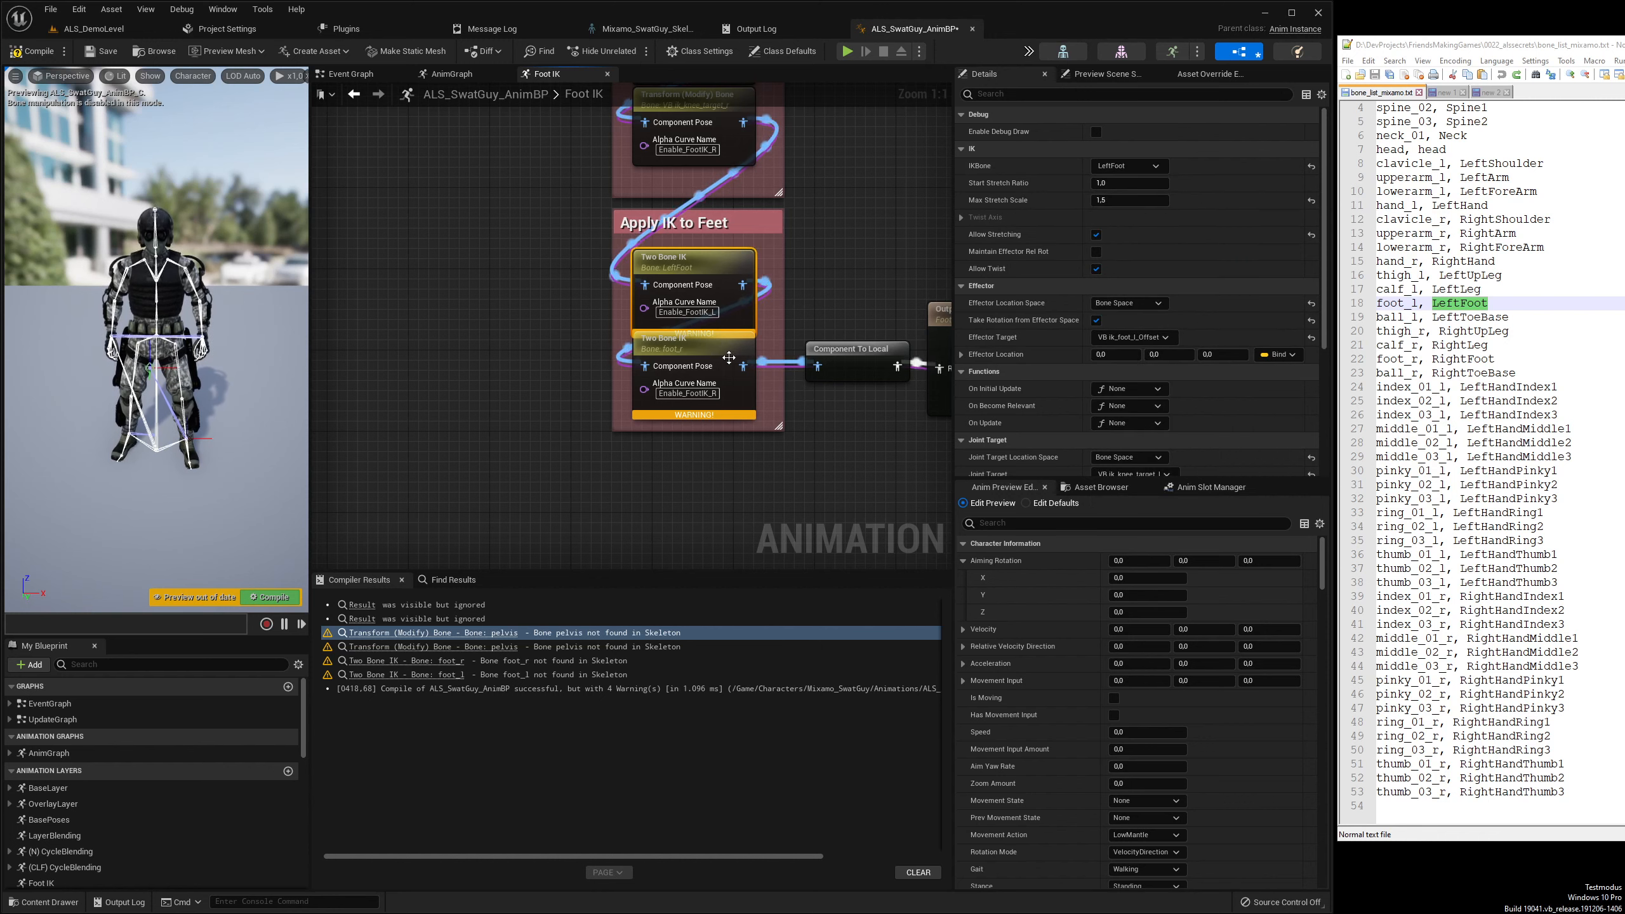
Set the IKBone of the foot_r Two Bone IK node to RightFoot, using the name from the bone list
left_click(678, 342)
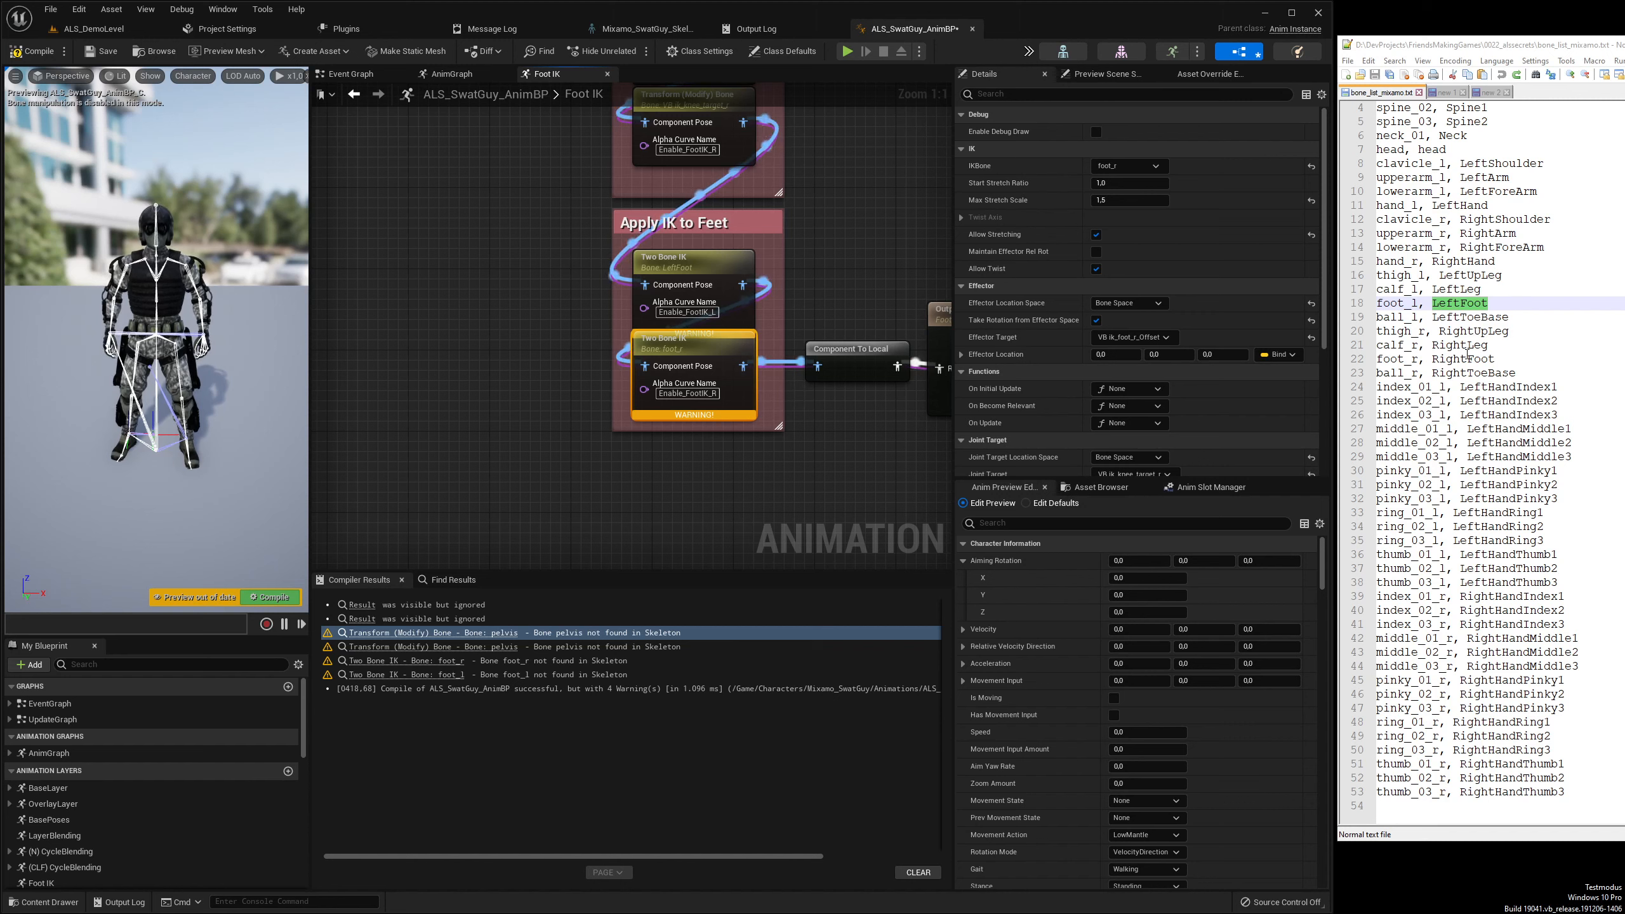
left_click(1459, 360)
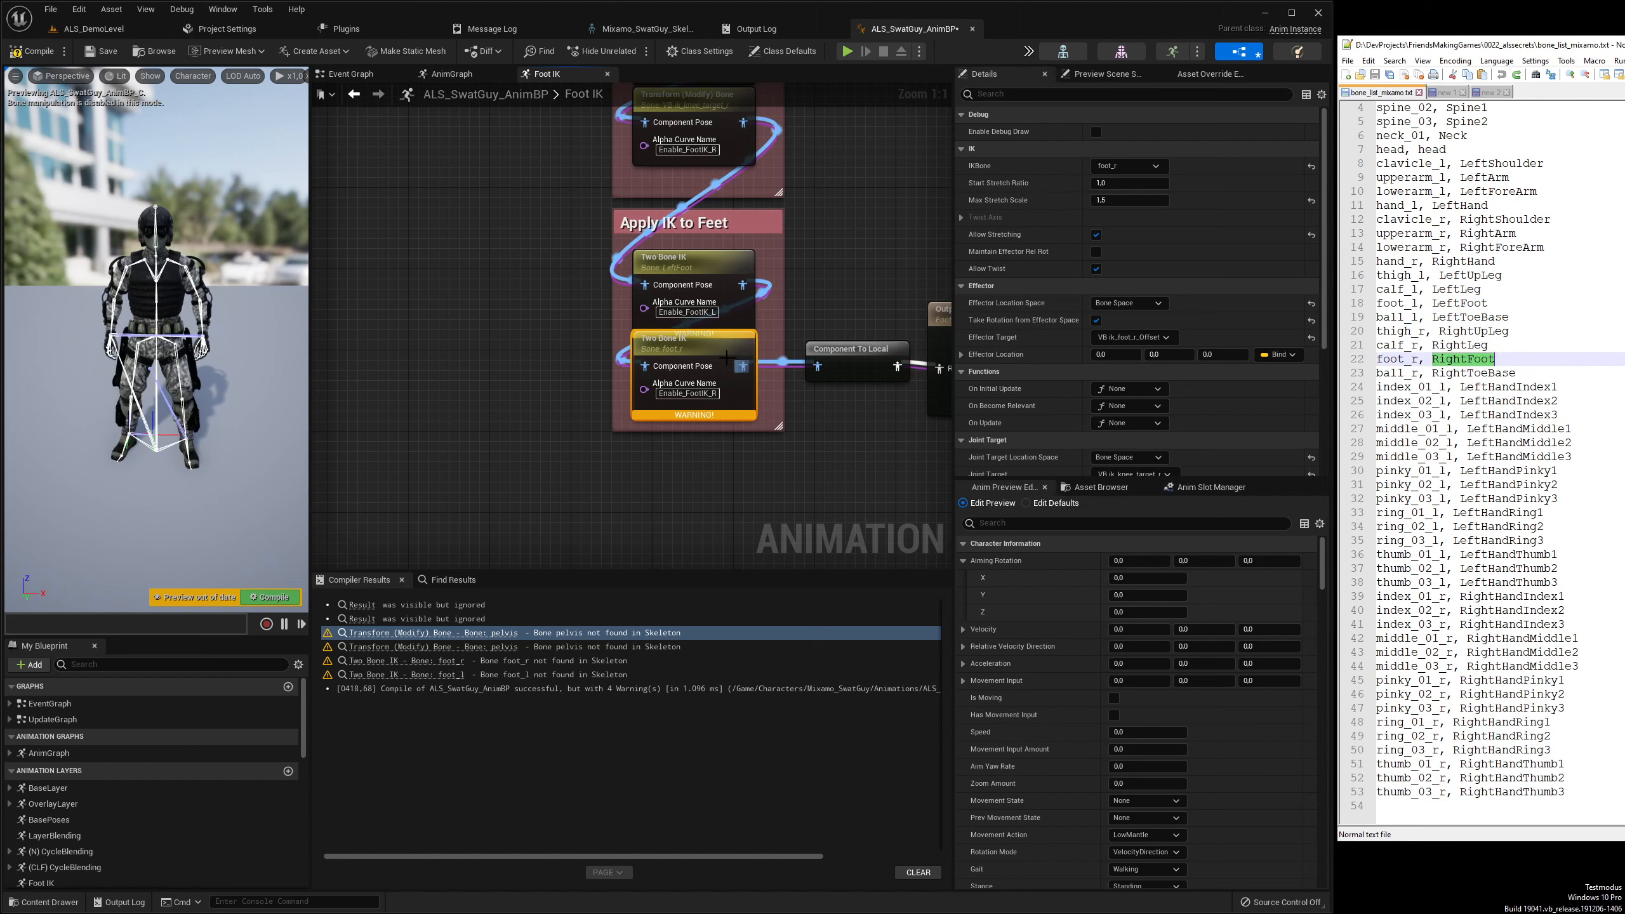
left_click(1118, 169)
left_click(1121, 167)
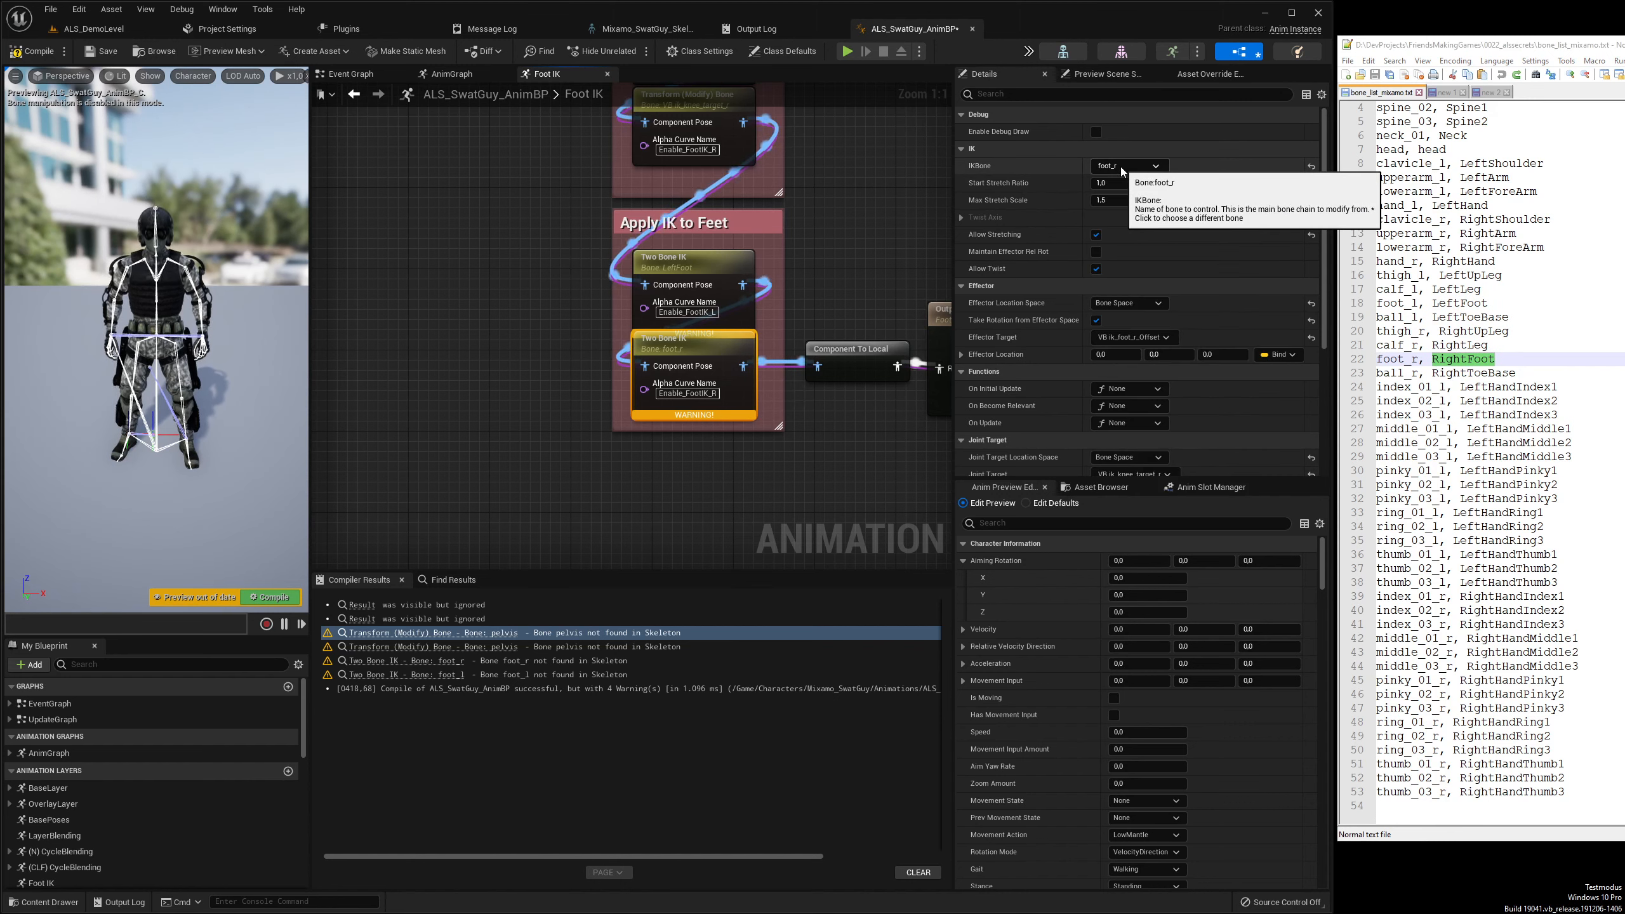
left_click(1120, 168)
type("RightFoot")
left_click(1127, 214)
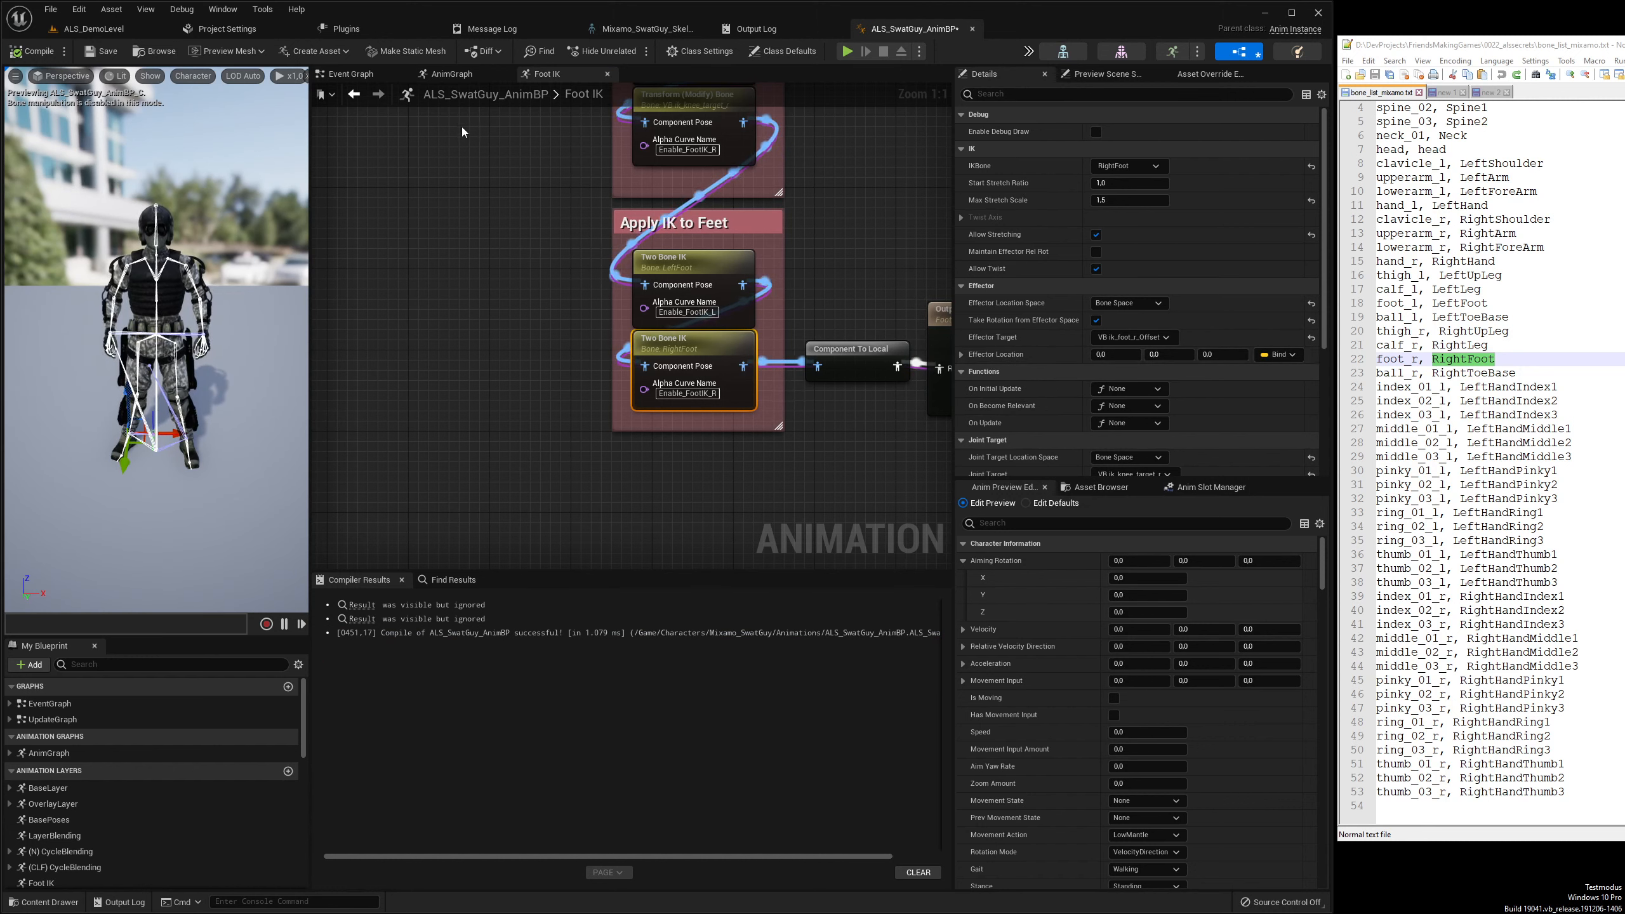
Return to the AnimGraph and open the LayerBlending layer at its Legs + Pelvis + Spine + Head section
left_click(445, 77)
scroll(764, 254, "down", 2)
right_click_drag(746, 269, 1058, 277)
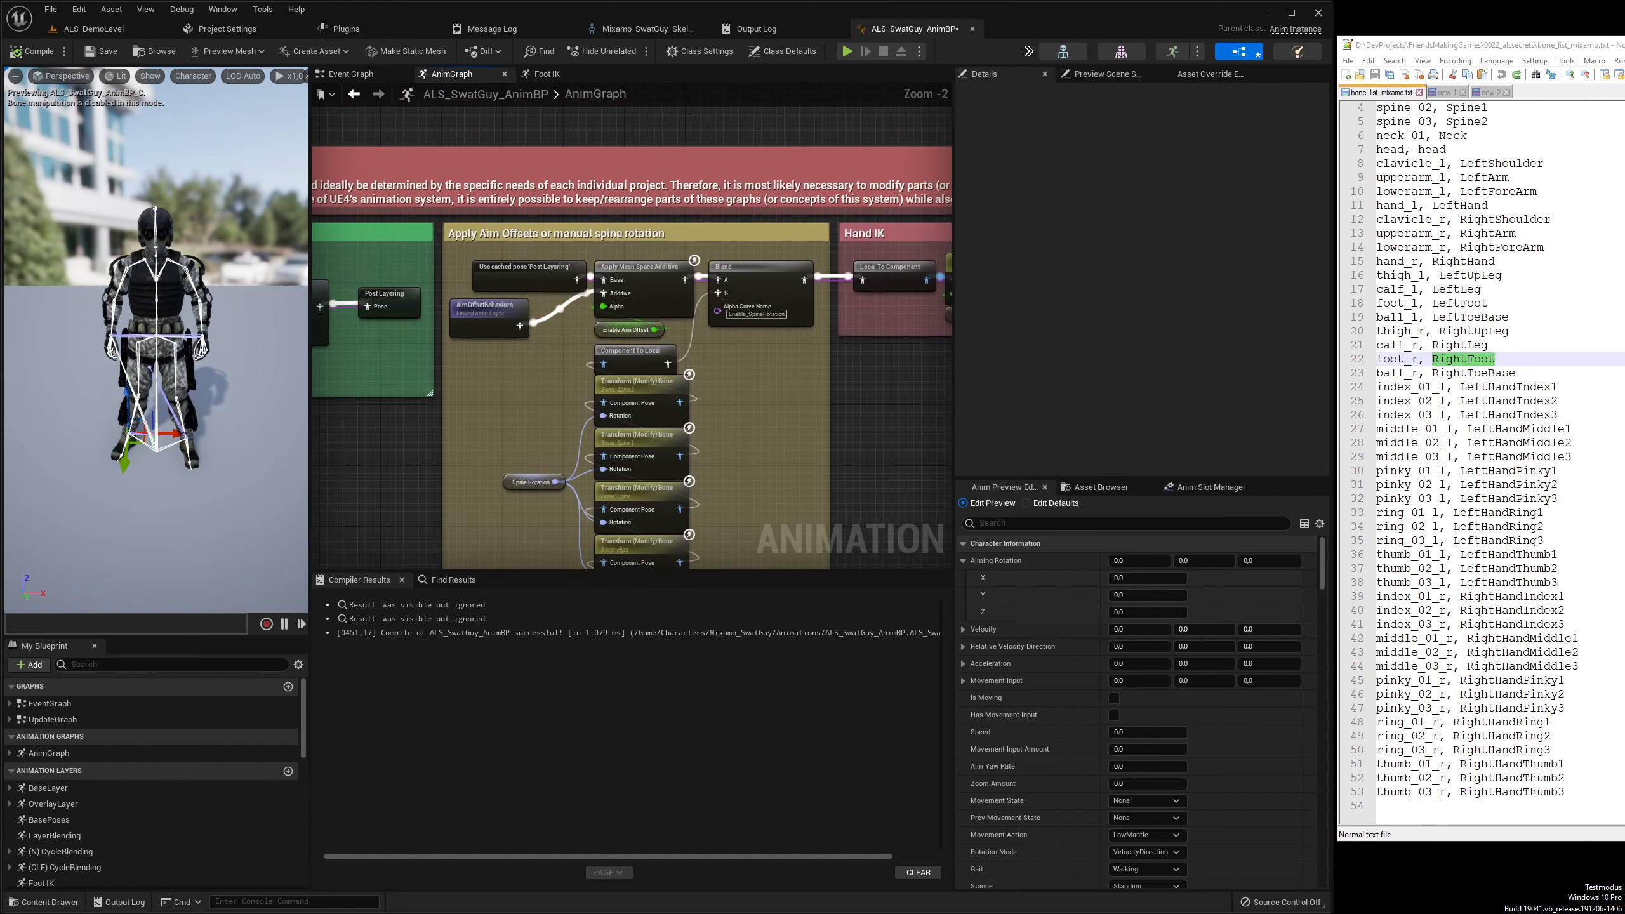
right_click_drag(975, 344, 1103, 283)
right_click_drag(595, 330, 866, 316)
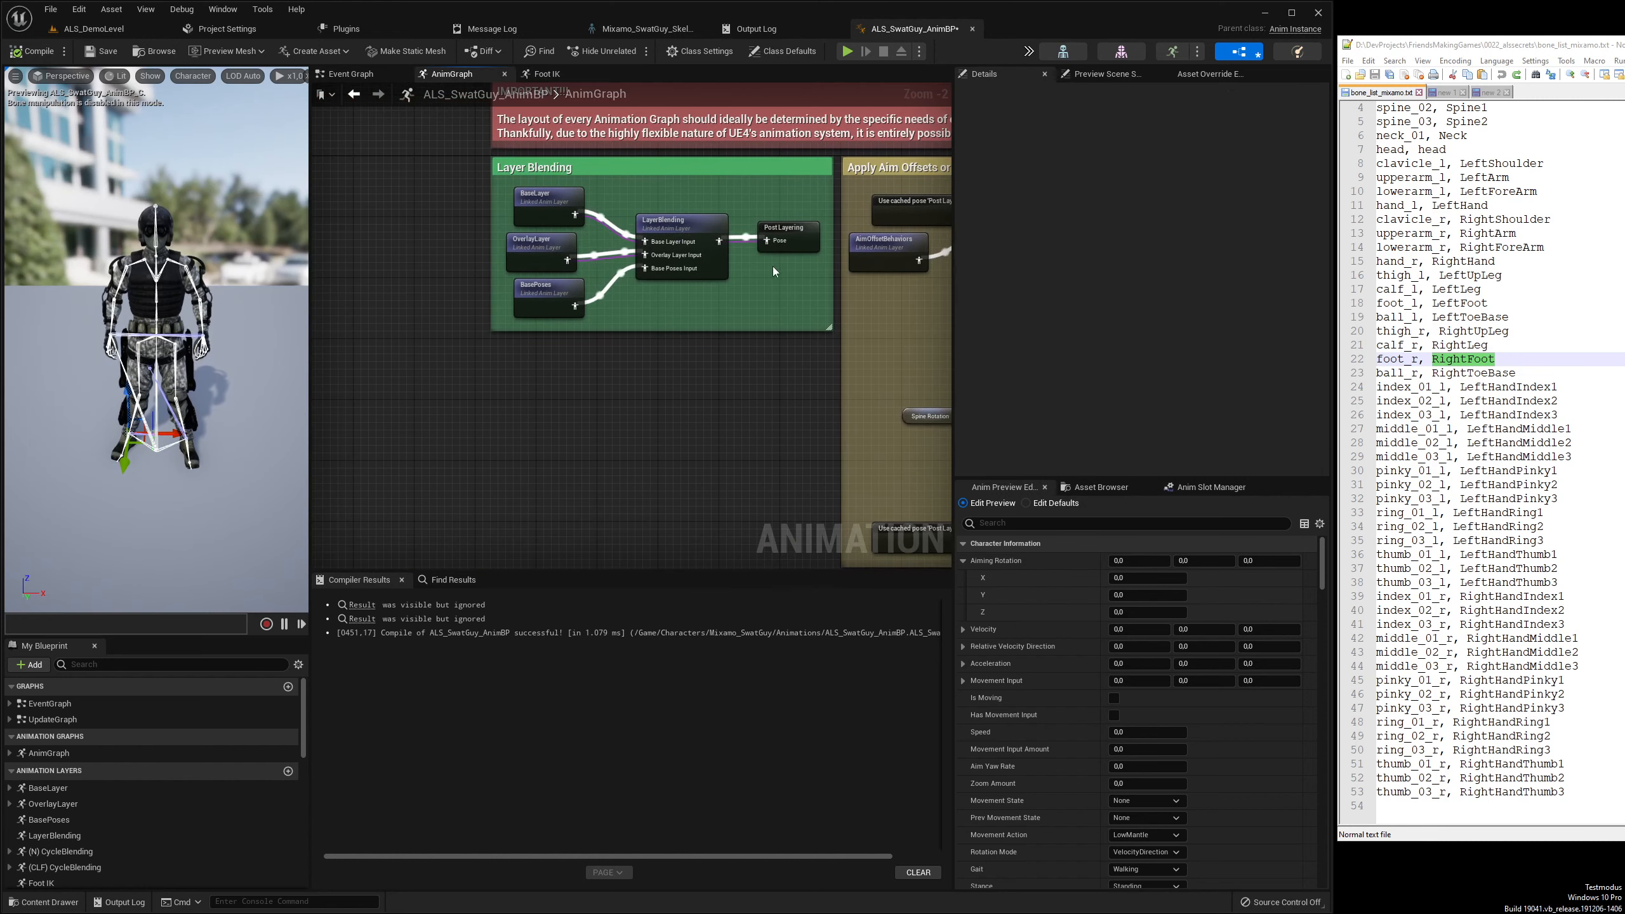
double_click(705, 229)
scroll(698, 158, "up", 3)
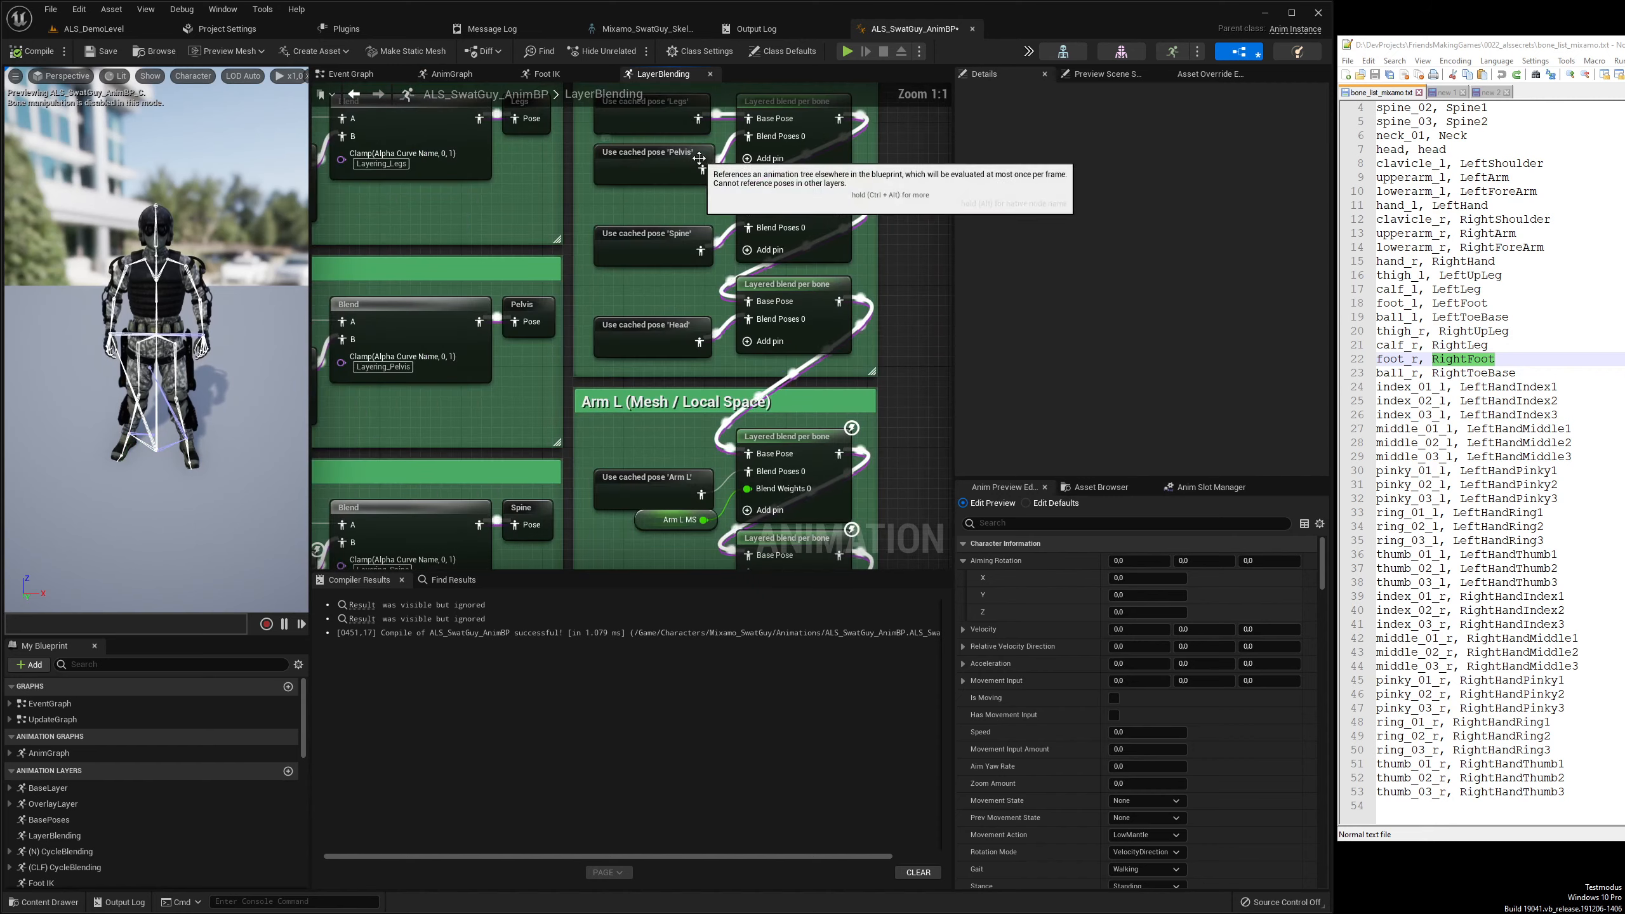
right_click_drag(904, 198, 739, 292)
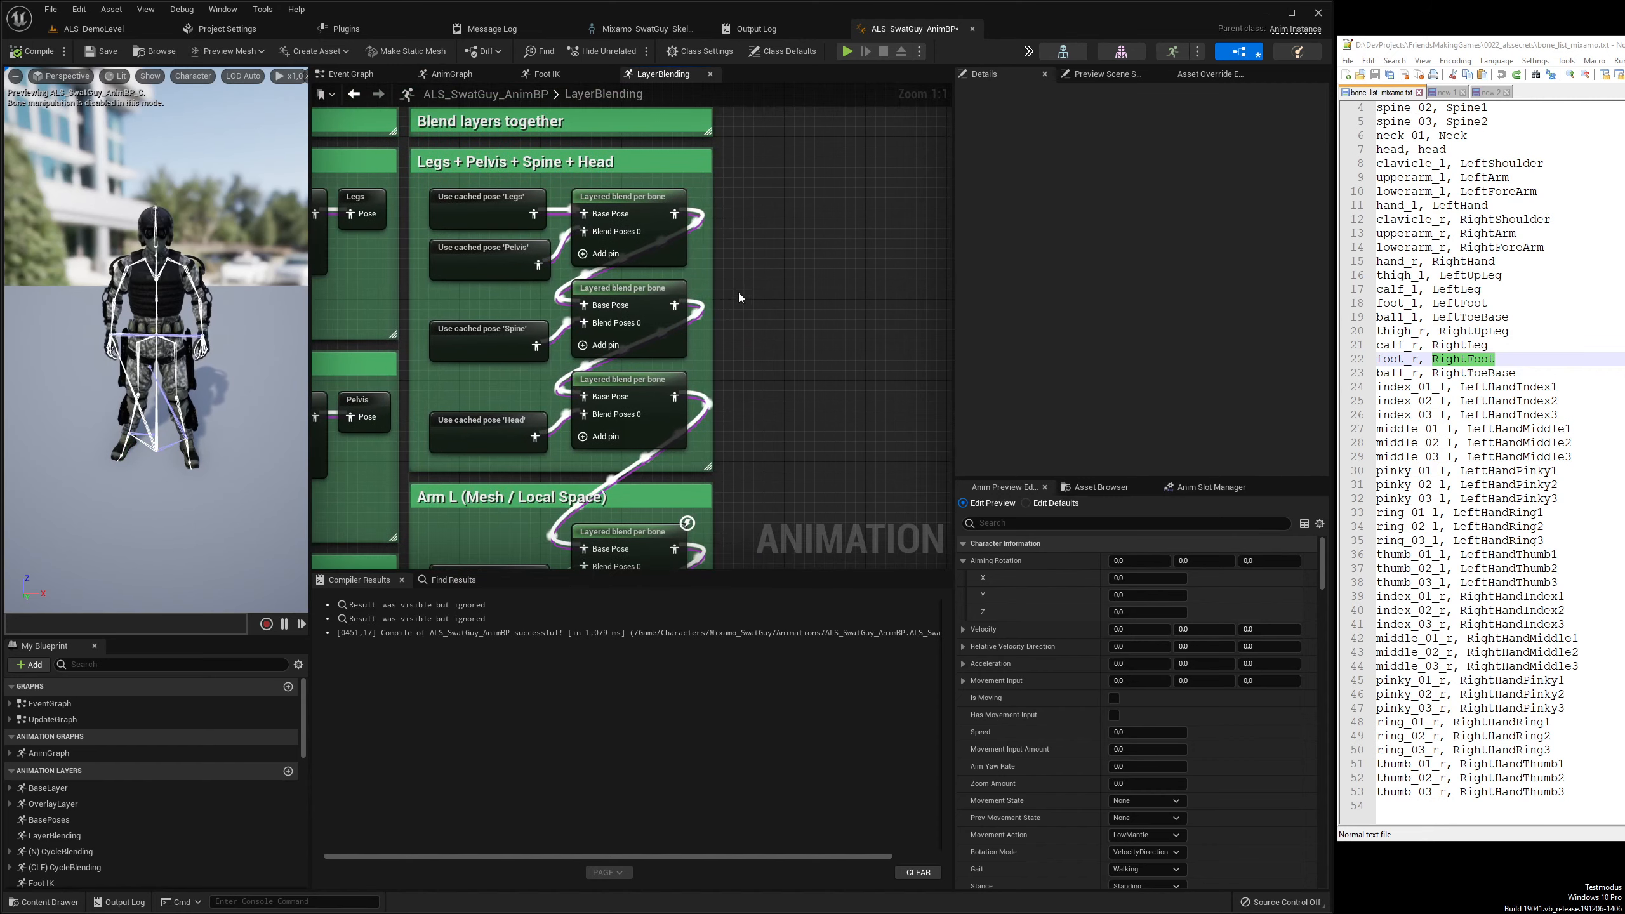
On the first Layered blend per bone node, expand the third branch filter and set the first filter's bone name to Hips from the bone list
left_click(661, 211)
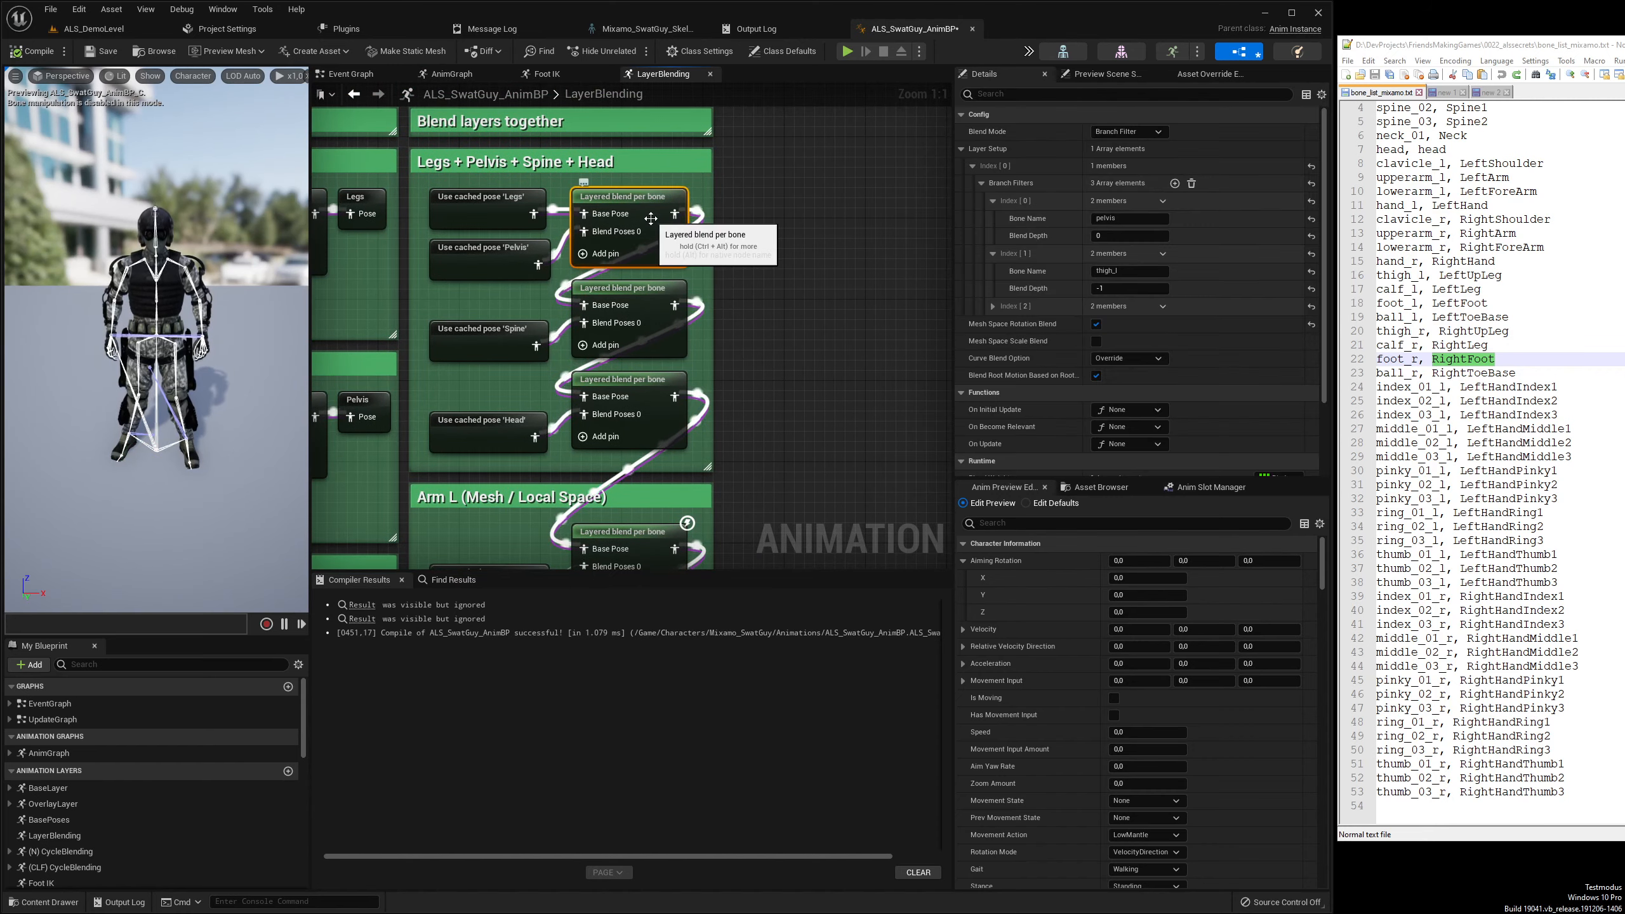
left_click(992, 307)
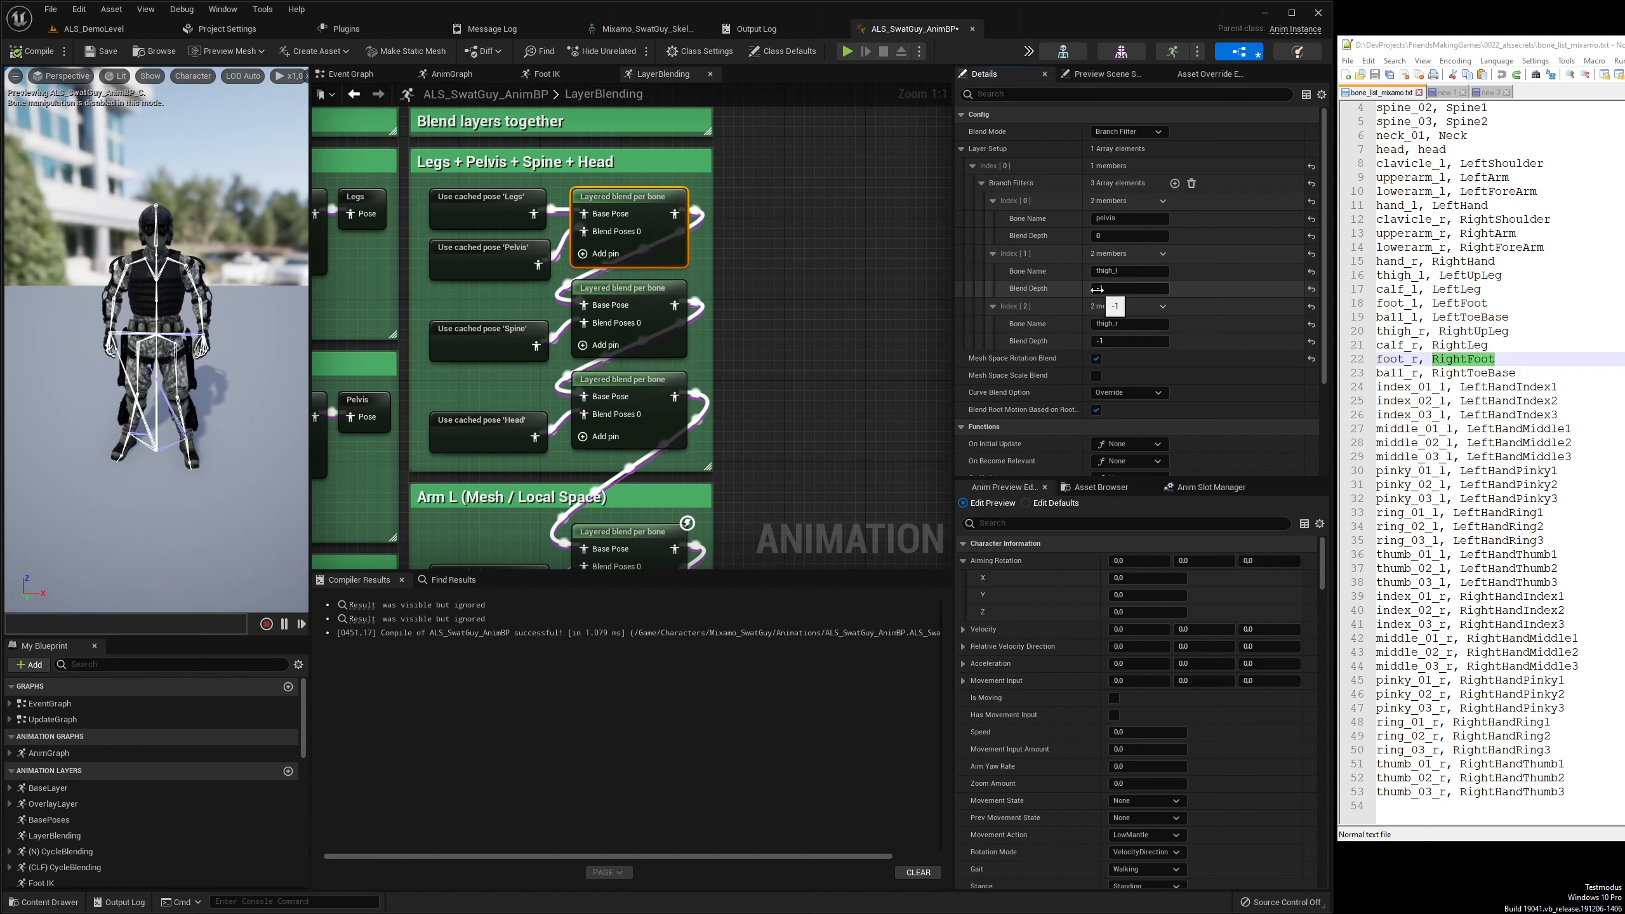
left_click(1120, 219)
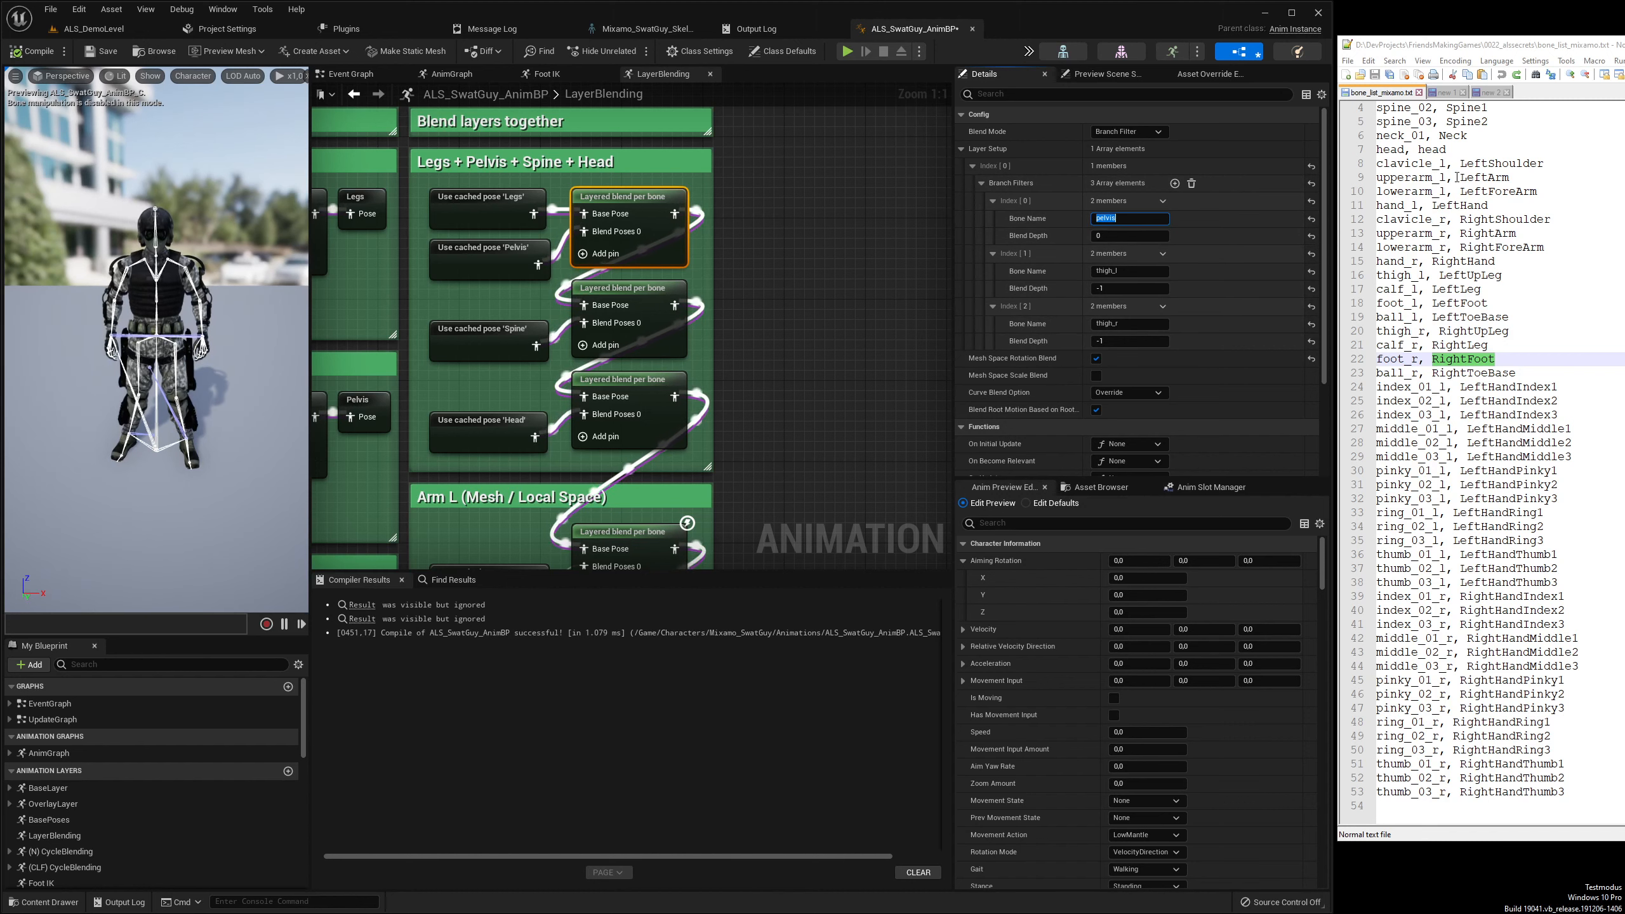
double_click(1433, 149)
key("ctrl+f")
key("Return")
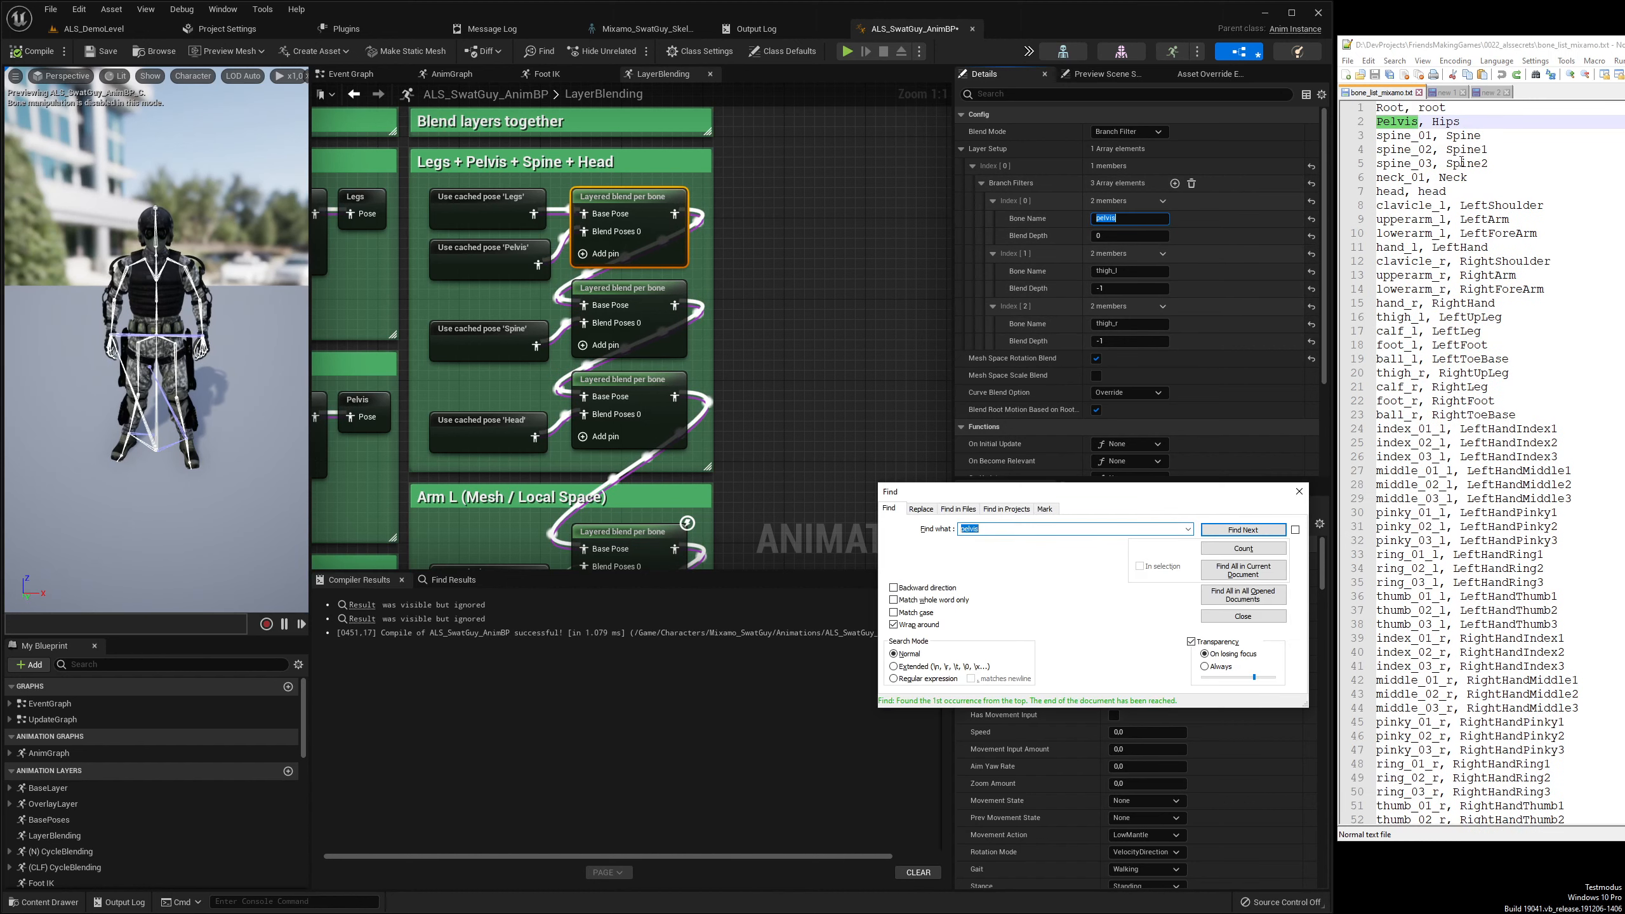
double_click(1440, 121)
left_click(1130, 218)
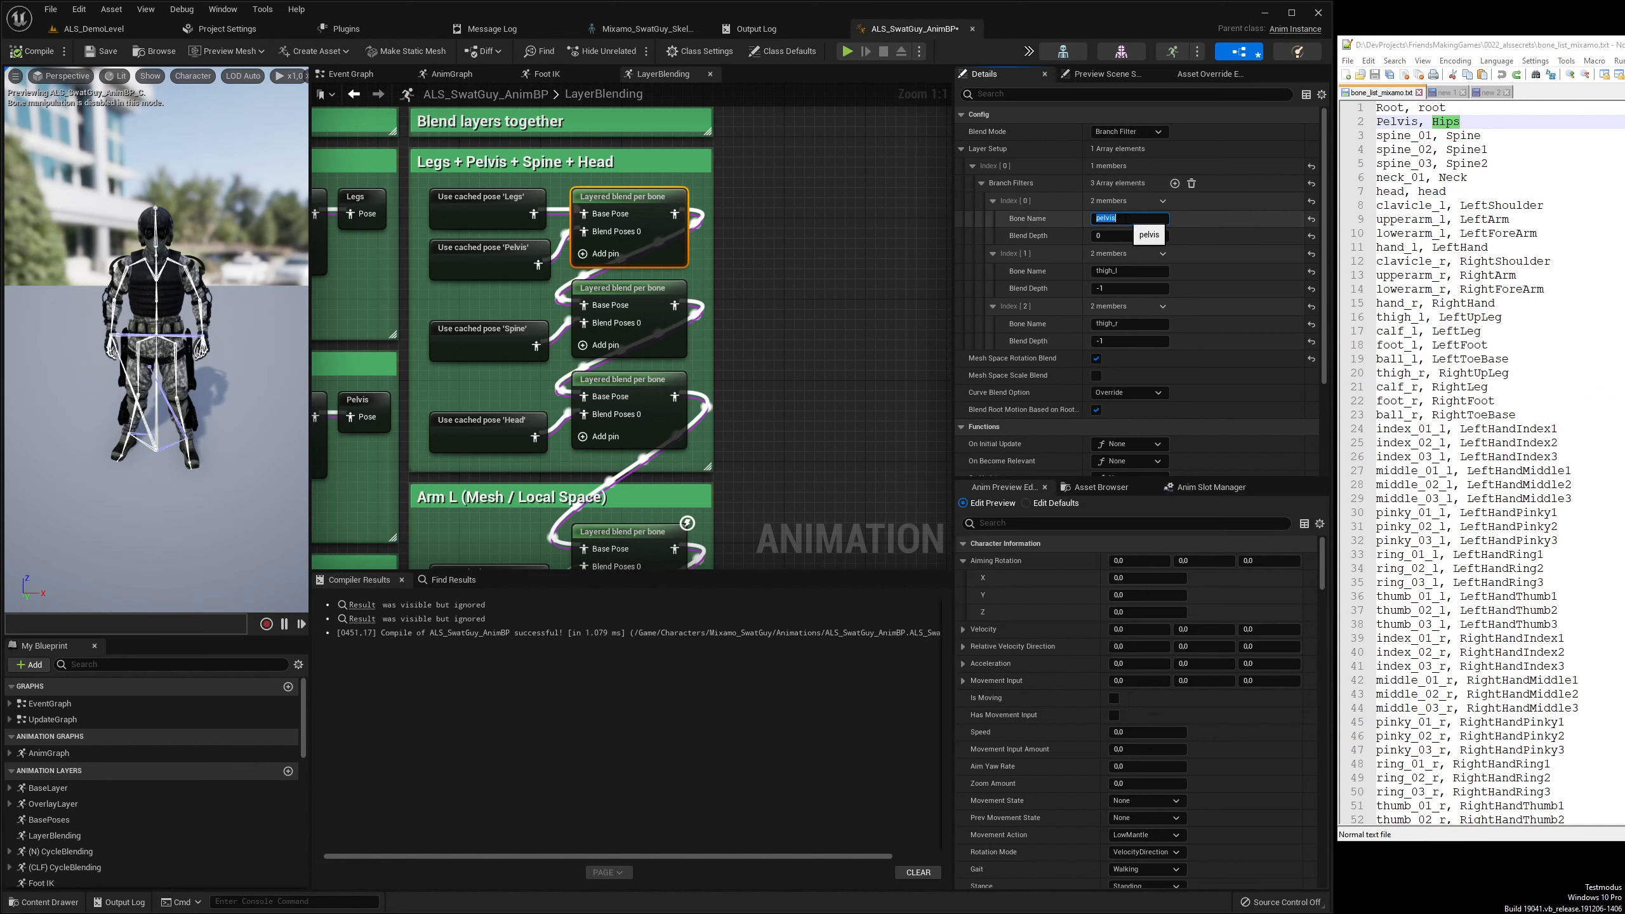
Look up thigh_l in the bone list and set the second branch filter's bone name to LeftUpLeg
left_click(1129, 270)
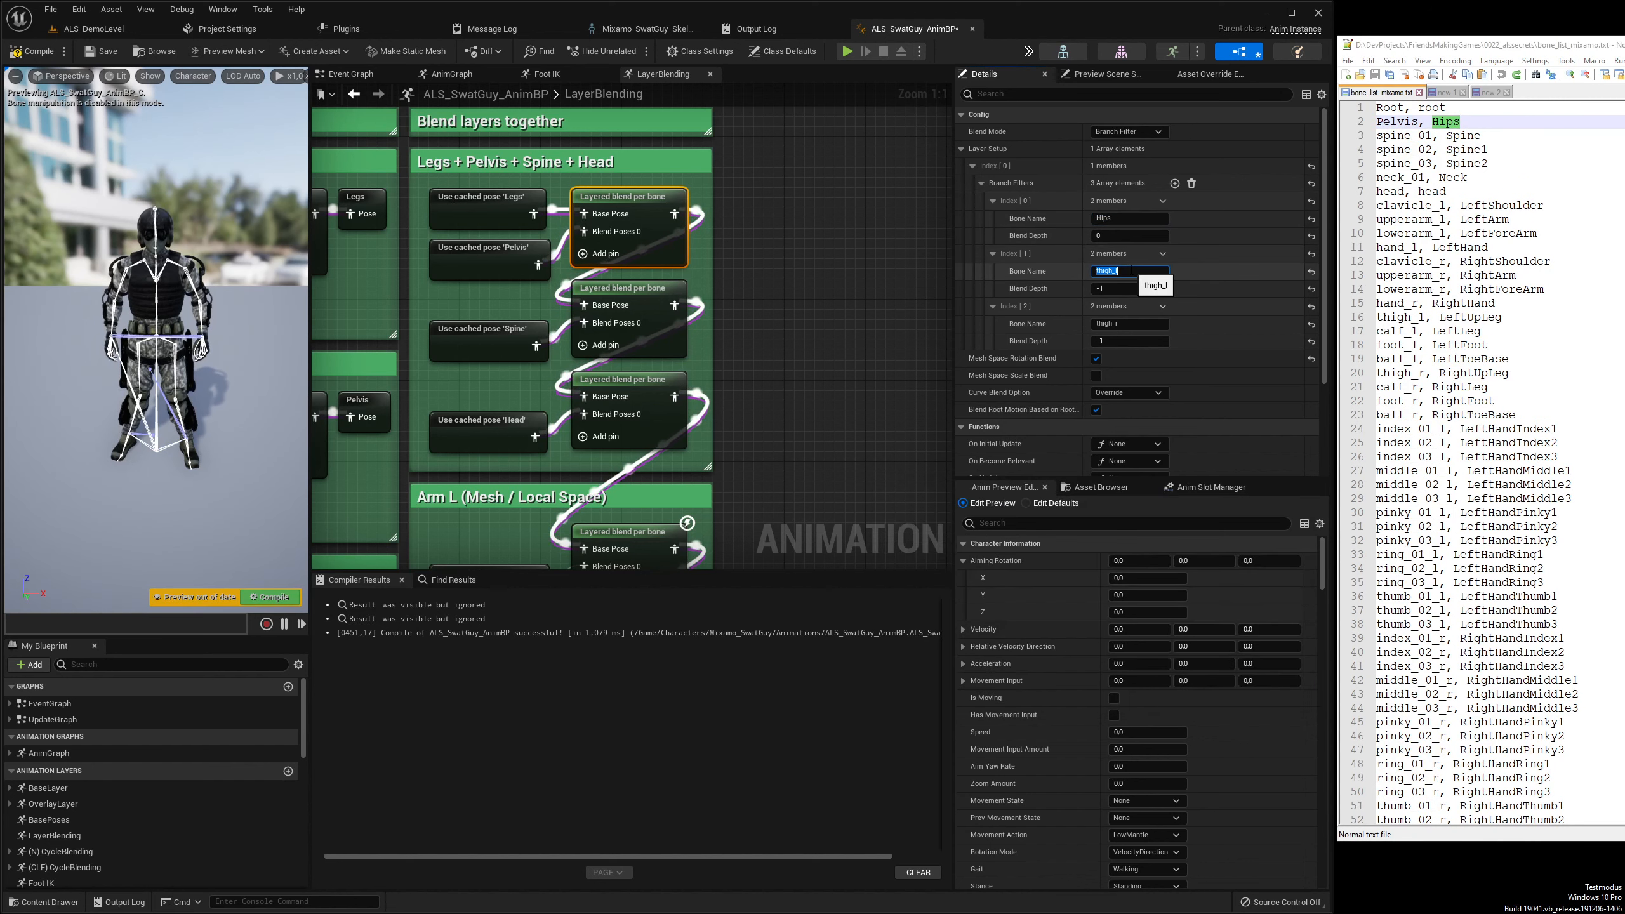
left_click(1426, 193)
key("ctrl+f")
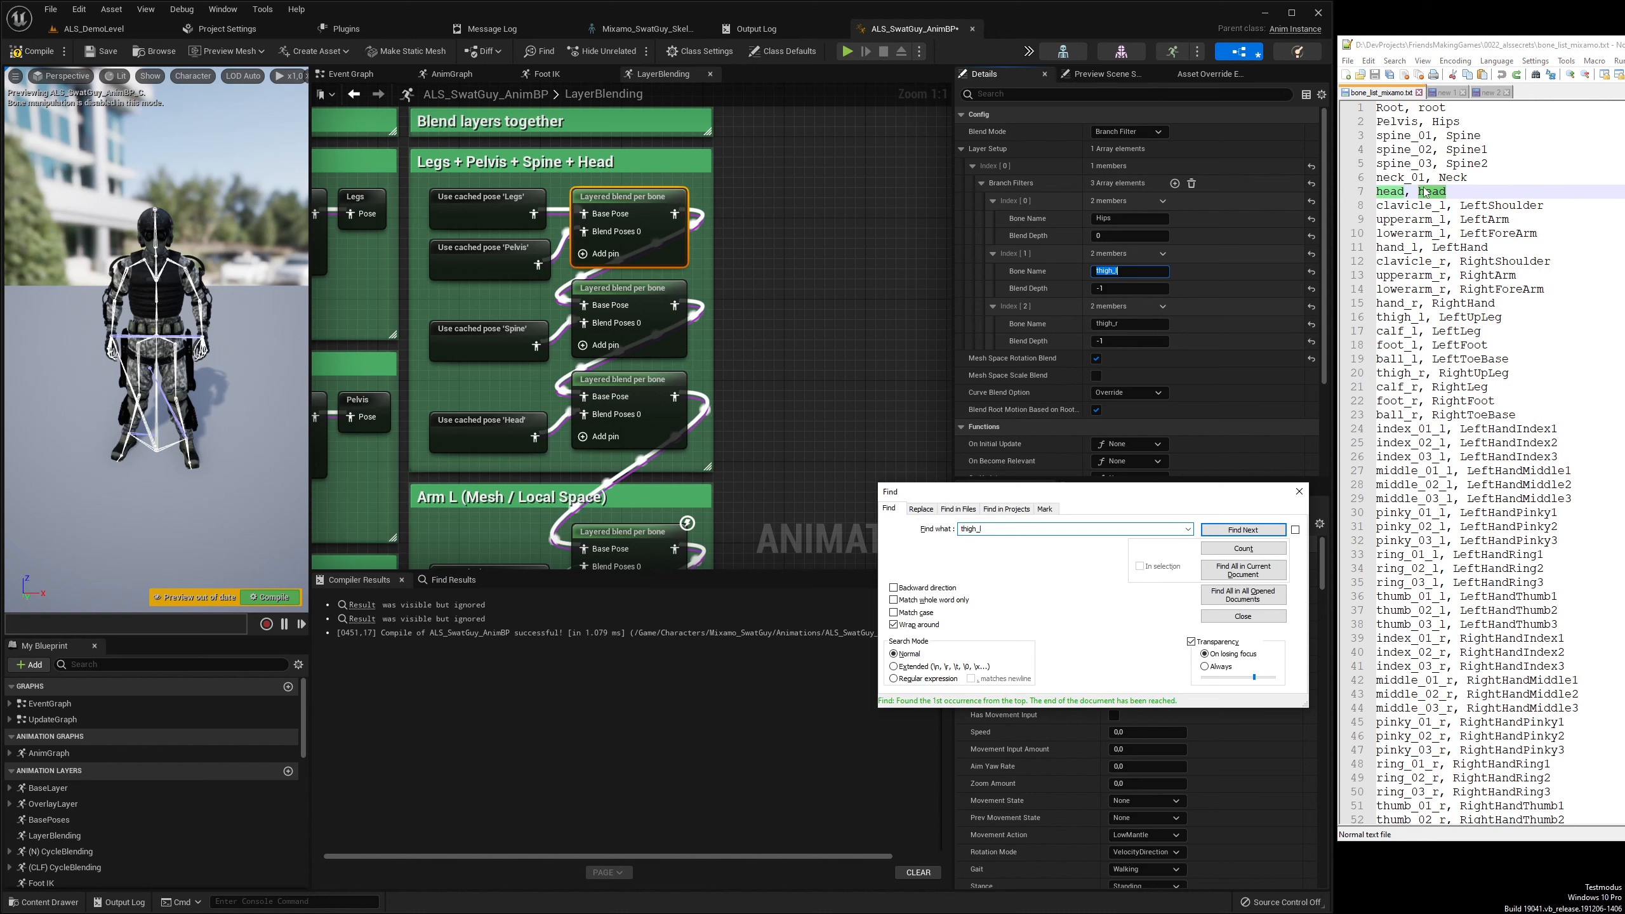
left_click(1449, 317)
key("ctrl+c")
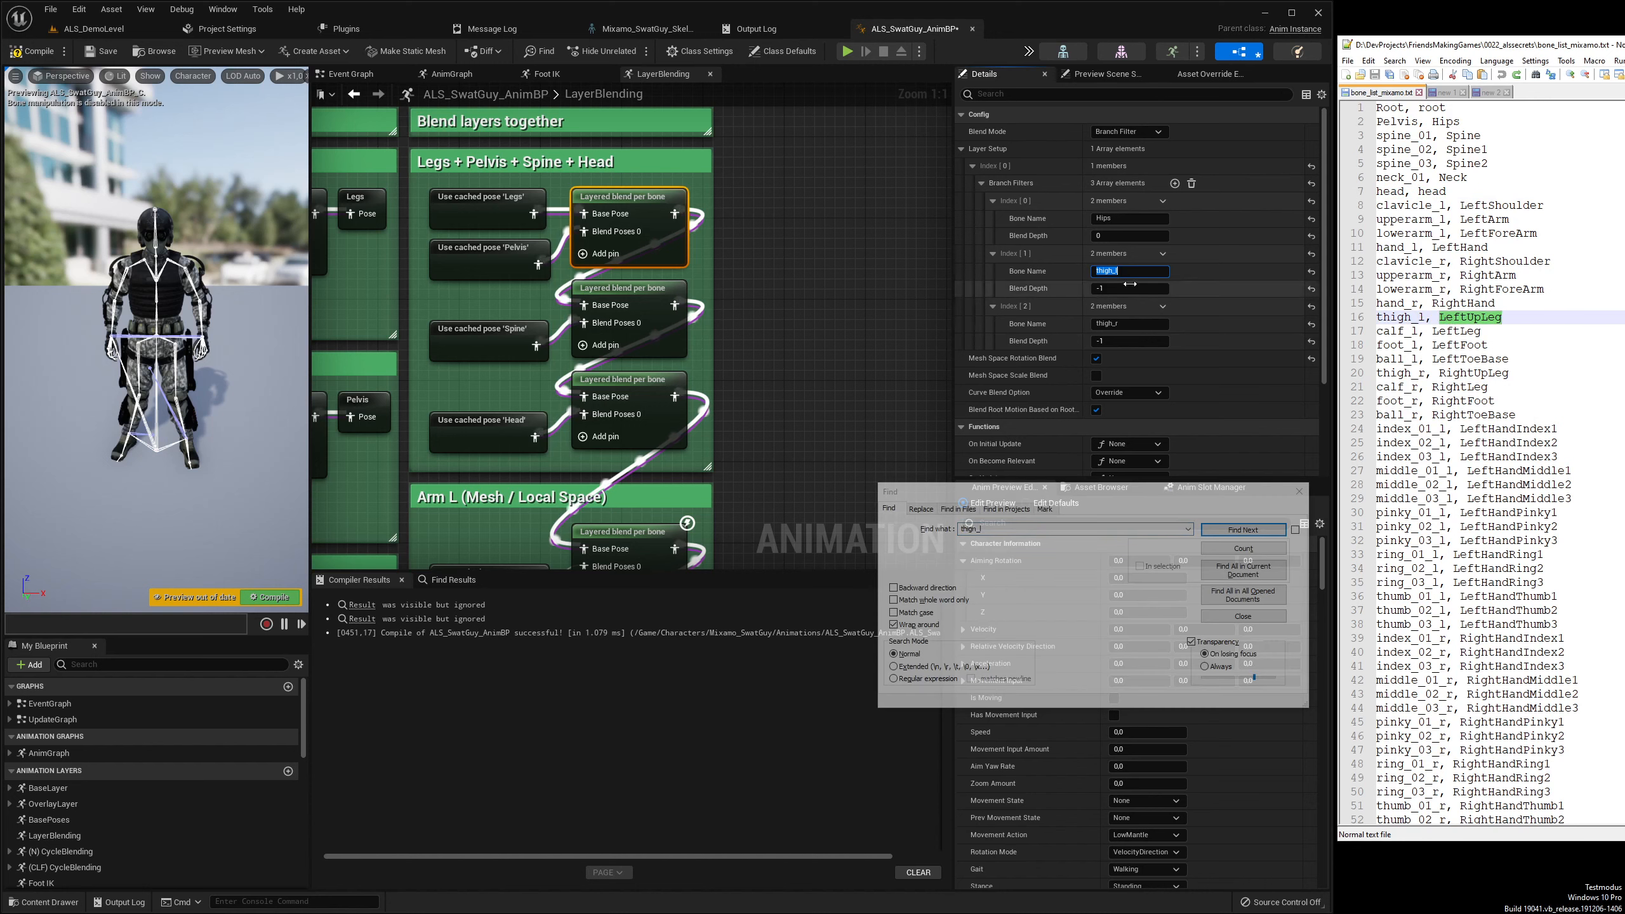
left_click(1129, 271)
key("ctrl+v")
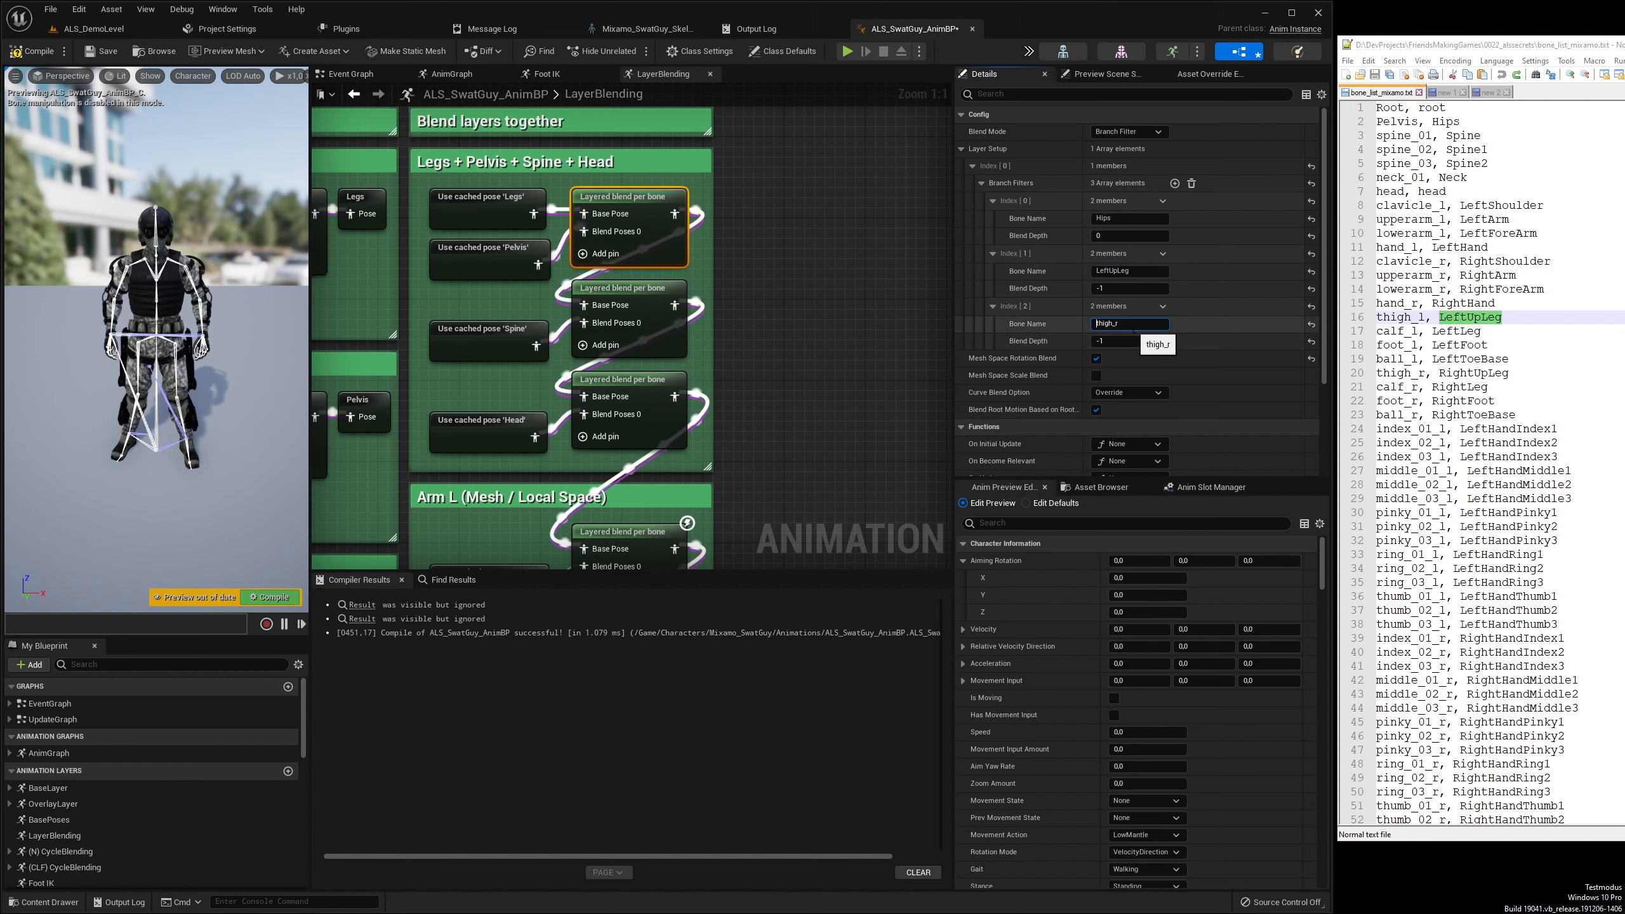
Look up thigh_r in the bone list and set the third branch filter's bone name to RightUpLeg
left_click(1461, 262)
key("ctrl+f")
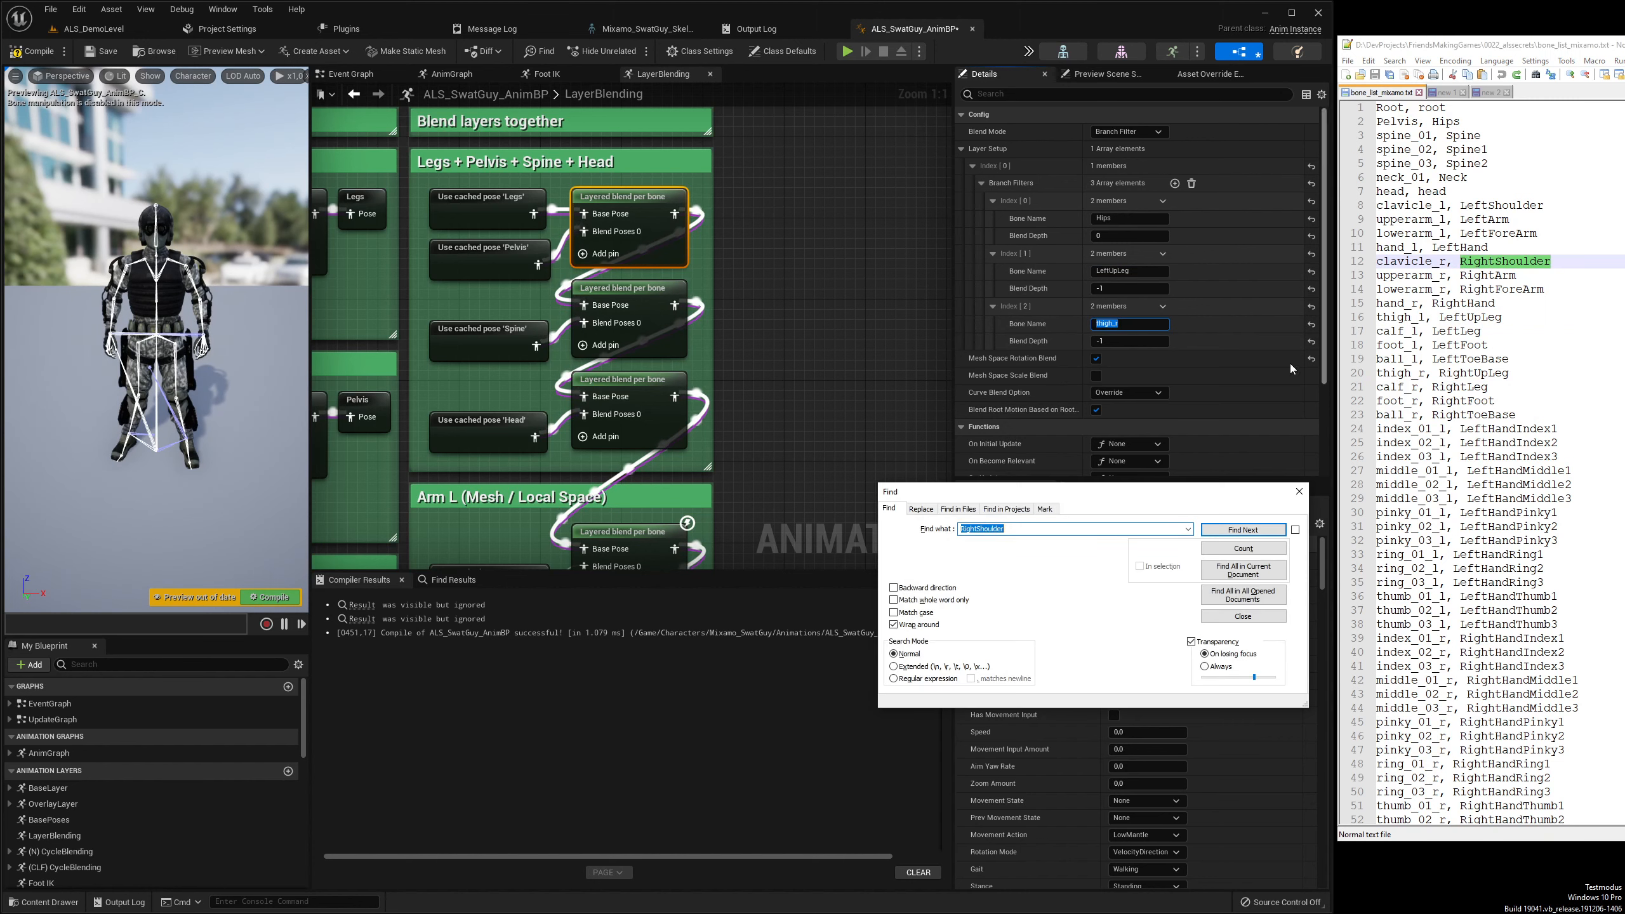
key("ctrl+v")
key("Return")
double_click(1473, 372)
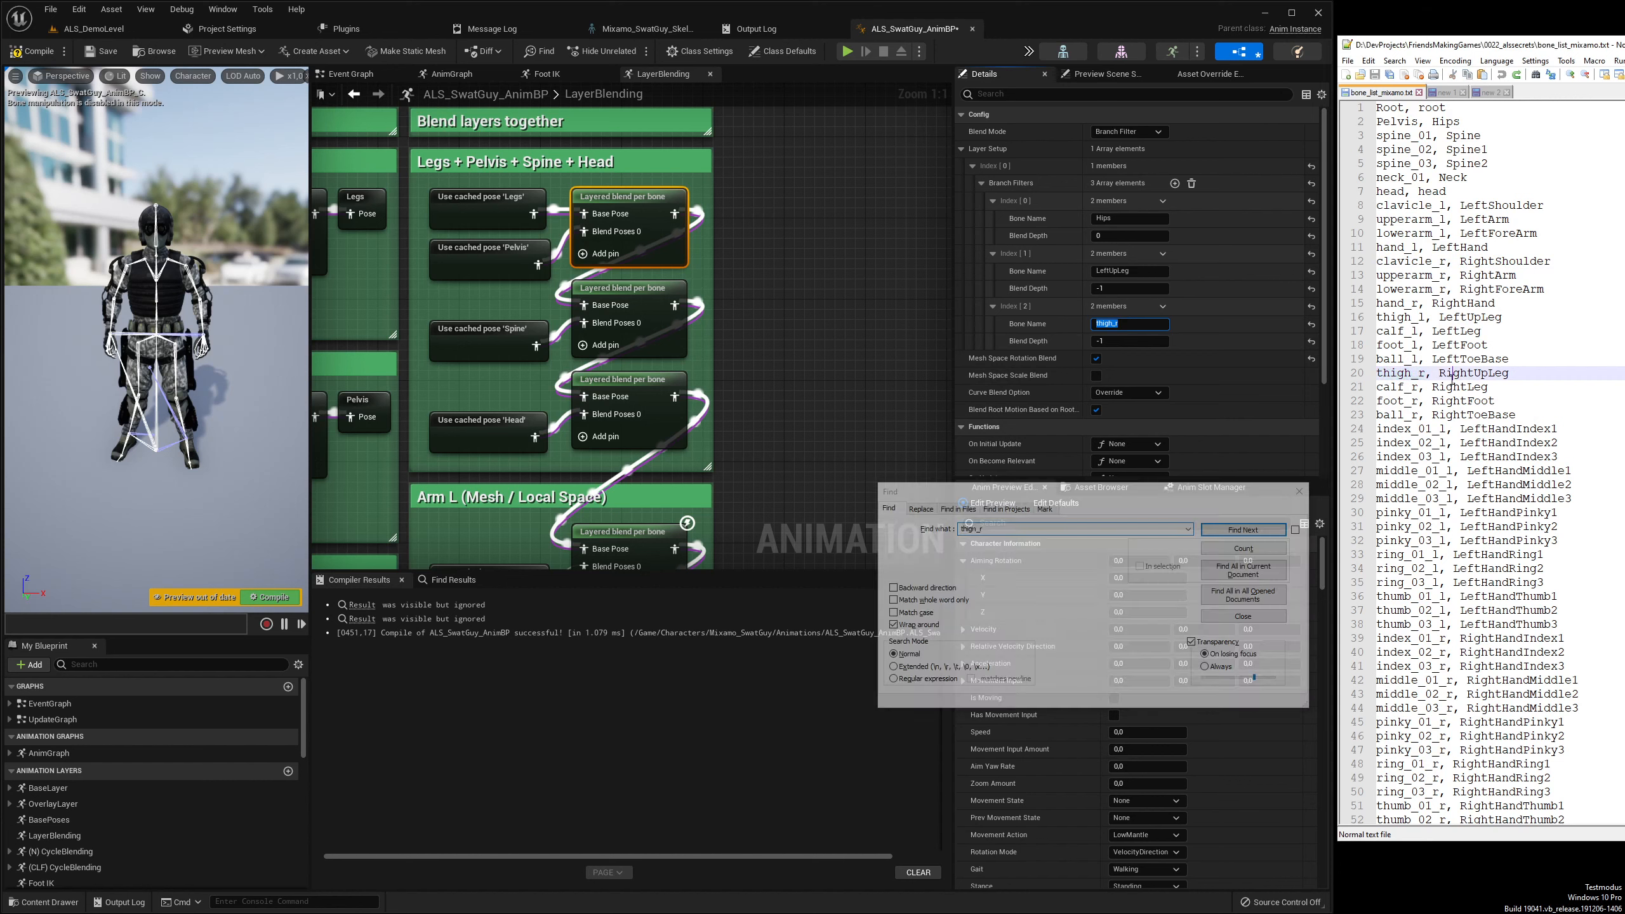
left_click(1128, 324)
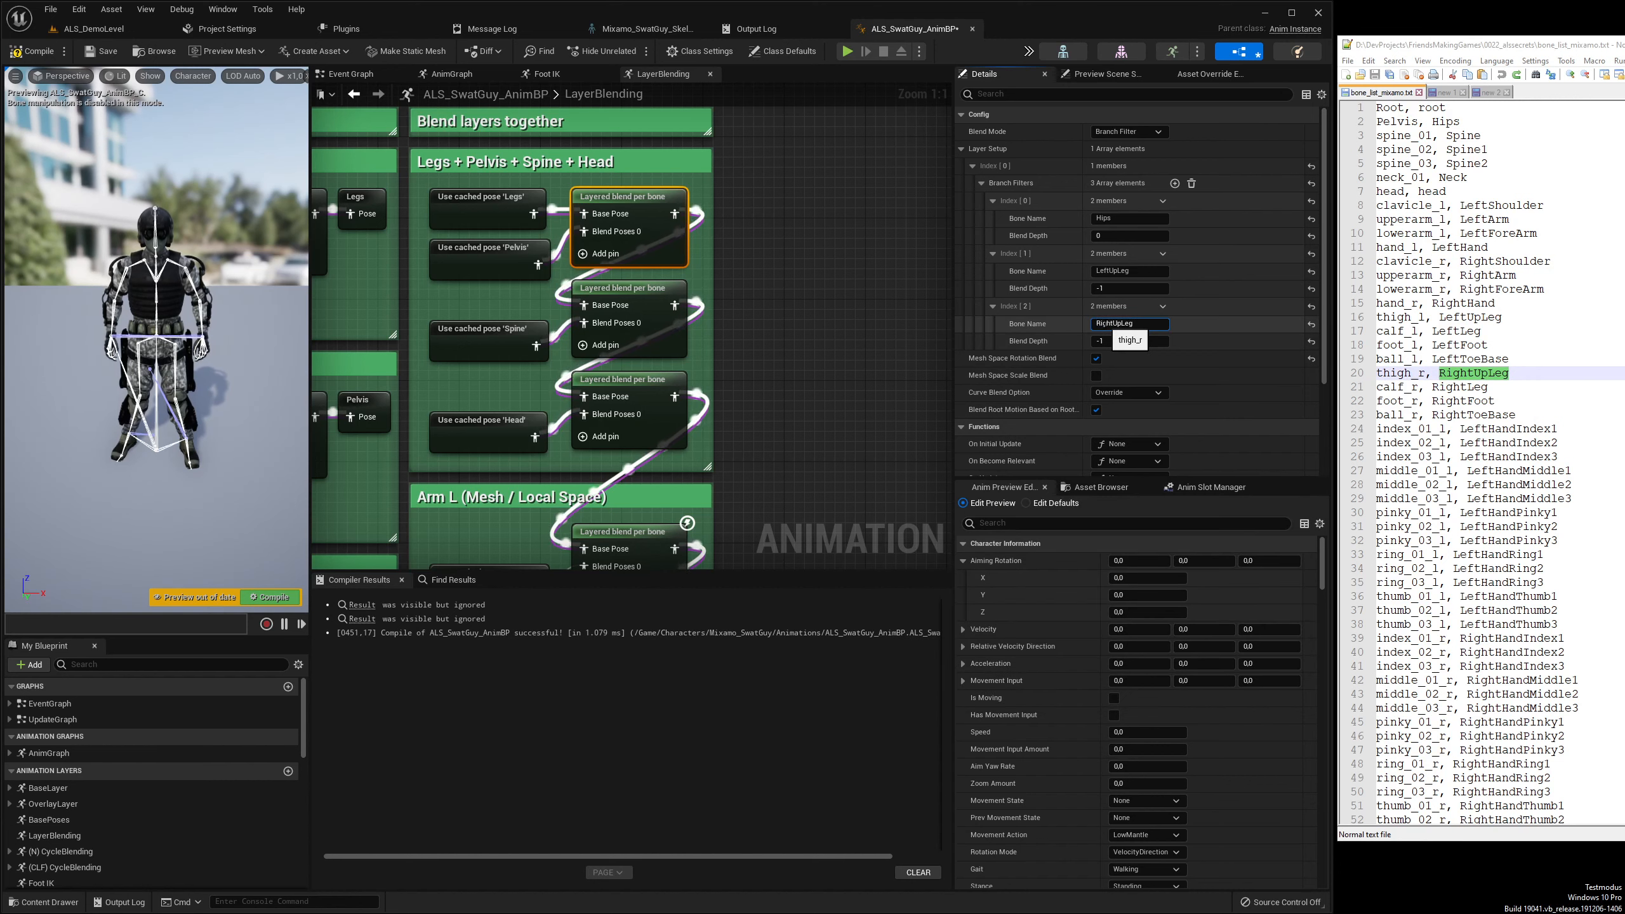
Set the branch filter bone name of the second Layered blend per bone node to Spine, using the bone list
left_click(627, 308)
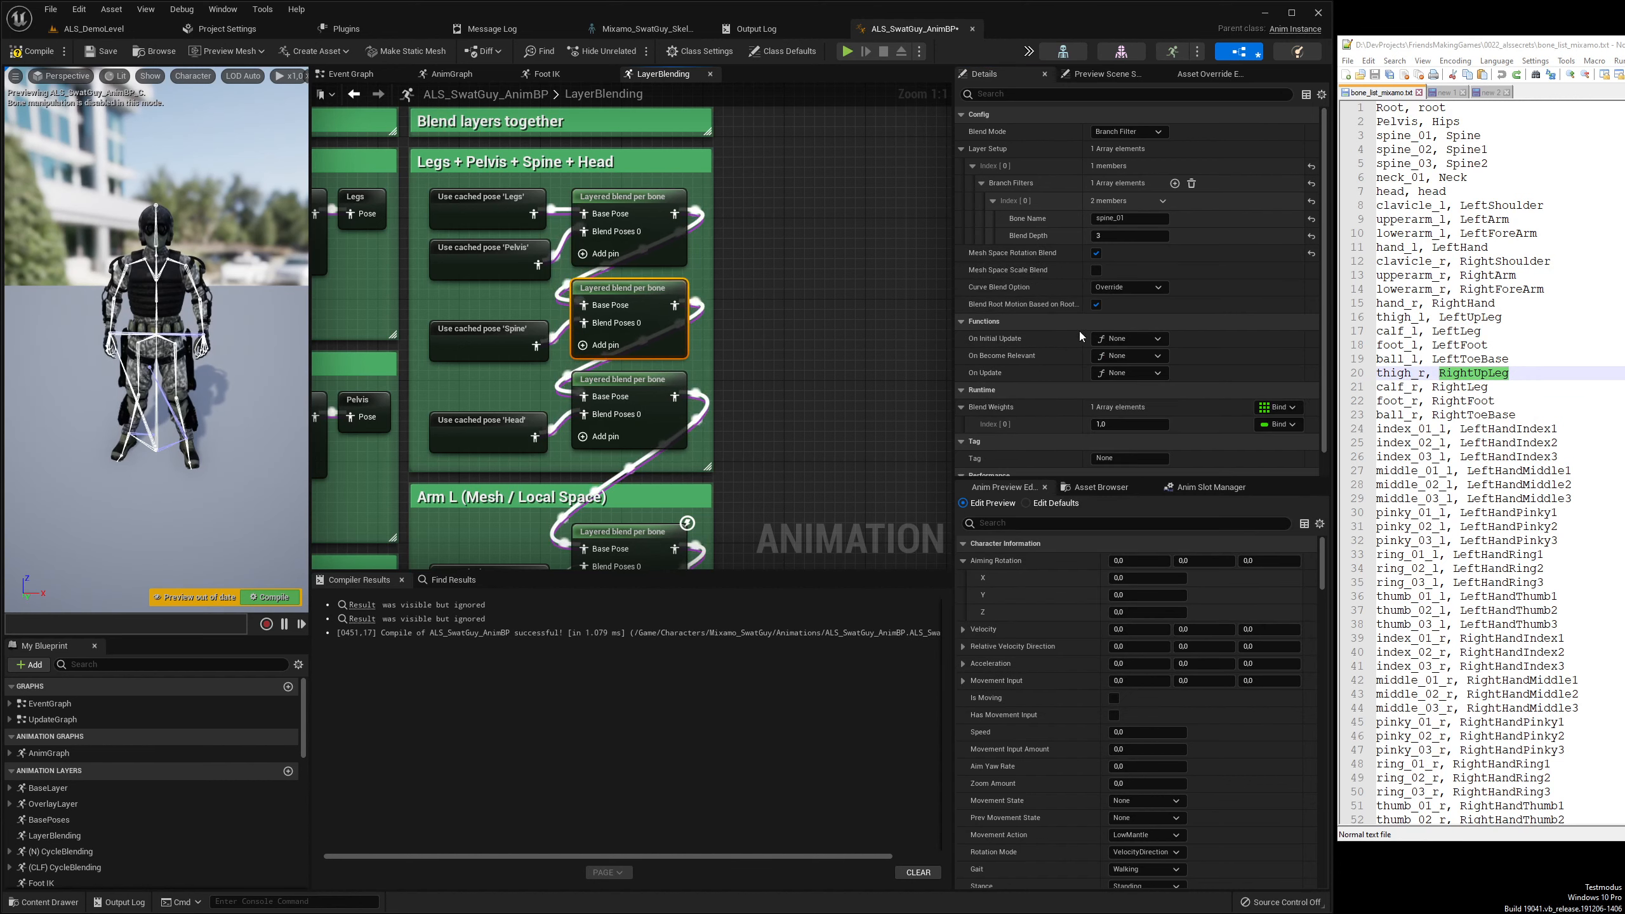
left_click(1471, 135)
left_click(1152, 218)
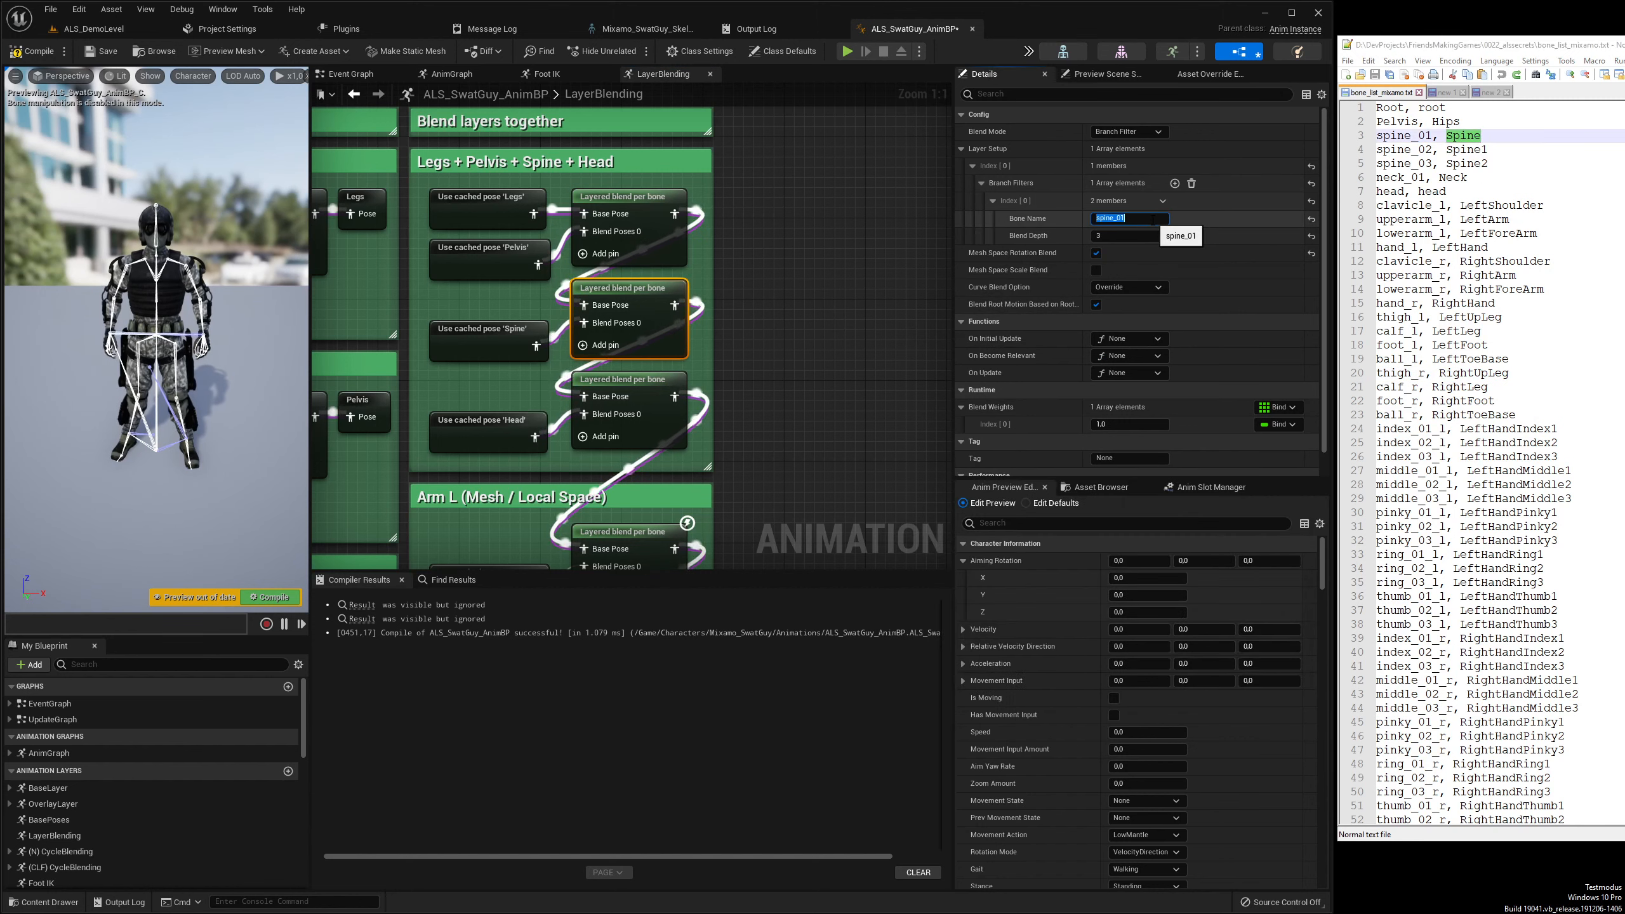
Set the branch filter bone name of the third Layered blend per bone node to Neck, using the bone list
left_click(665, 383)
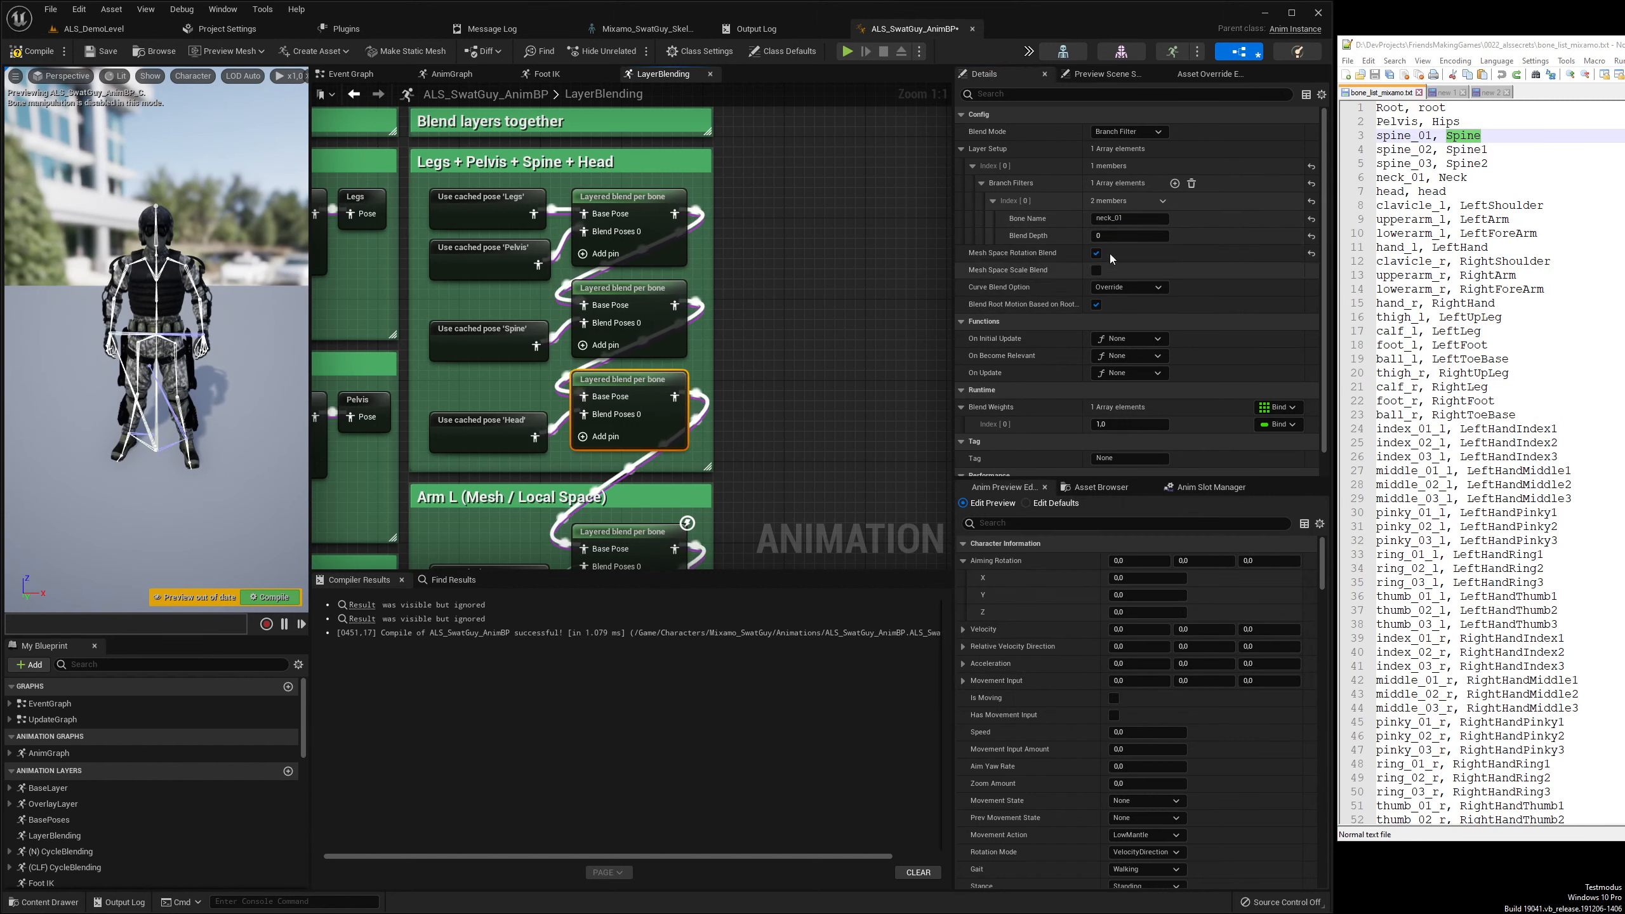
double_click(1453, 178)
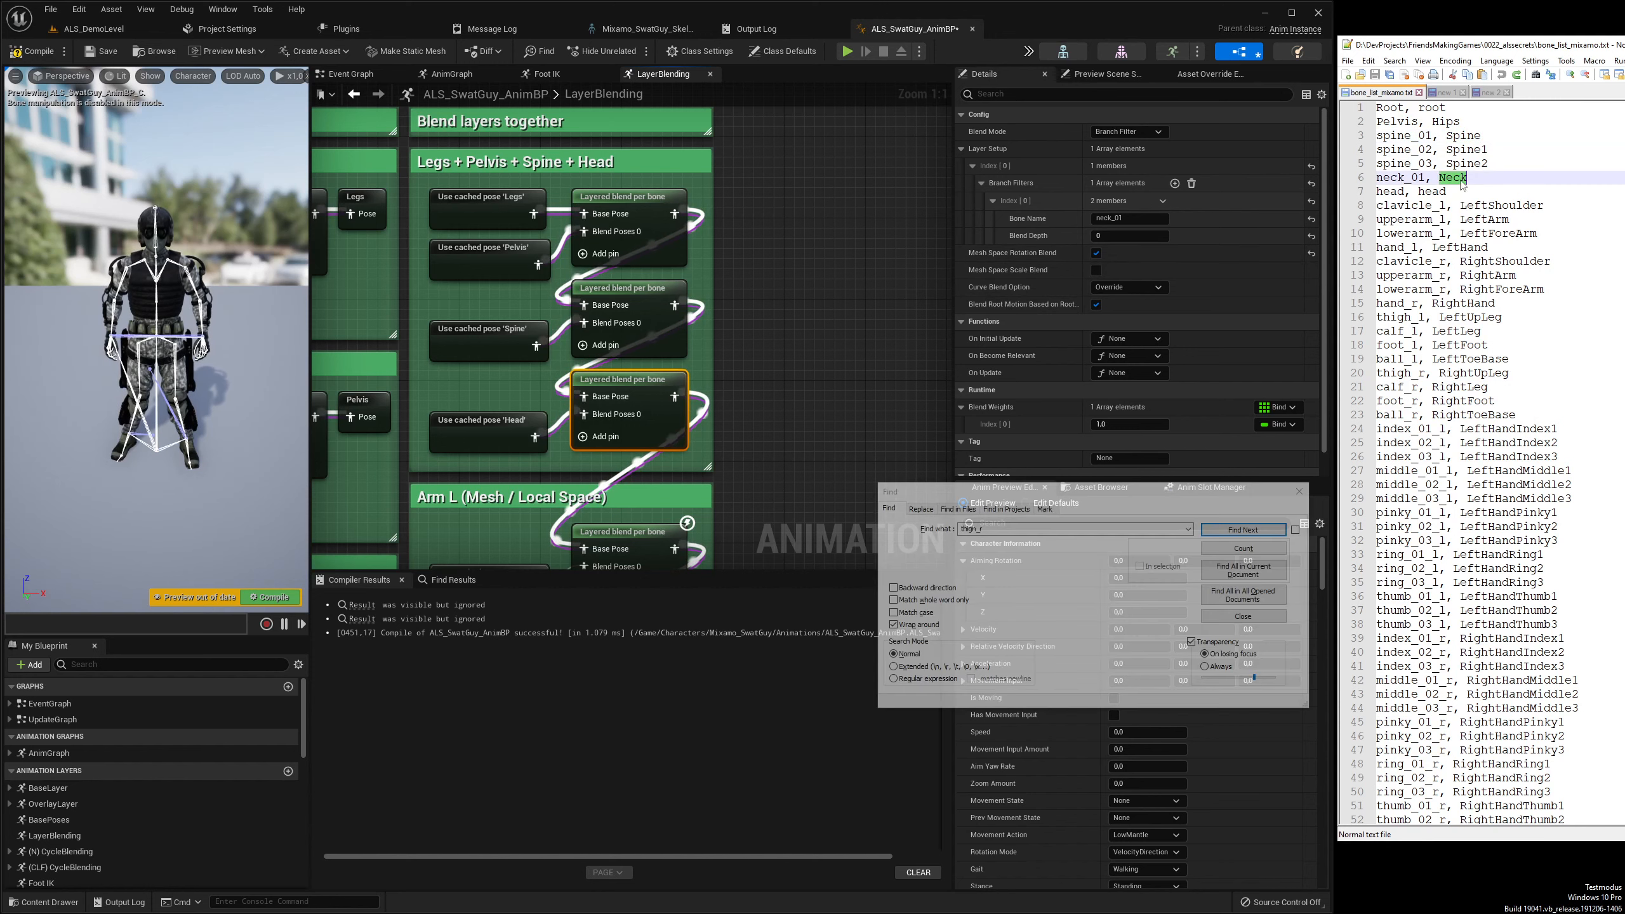
left_click(1117, 218)
key("ctrl+v")
In the Arm L section, look up clavicle_l and set the bone name to LeftShoulder on both Layered blend per bone nodes
right_click_drag(809, 431, 868, 103)
left_click(721, 207)
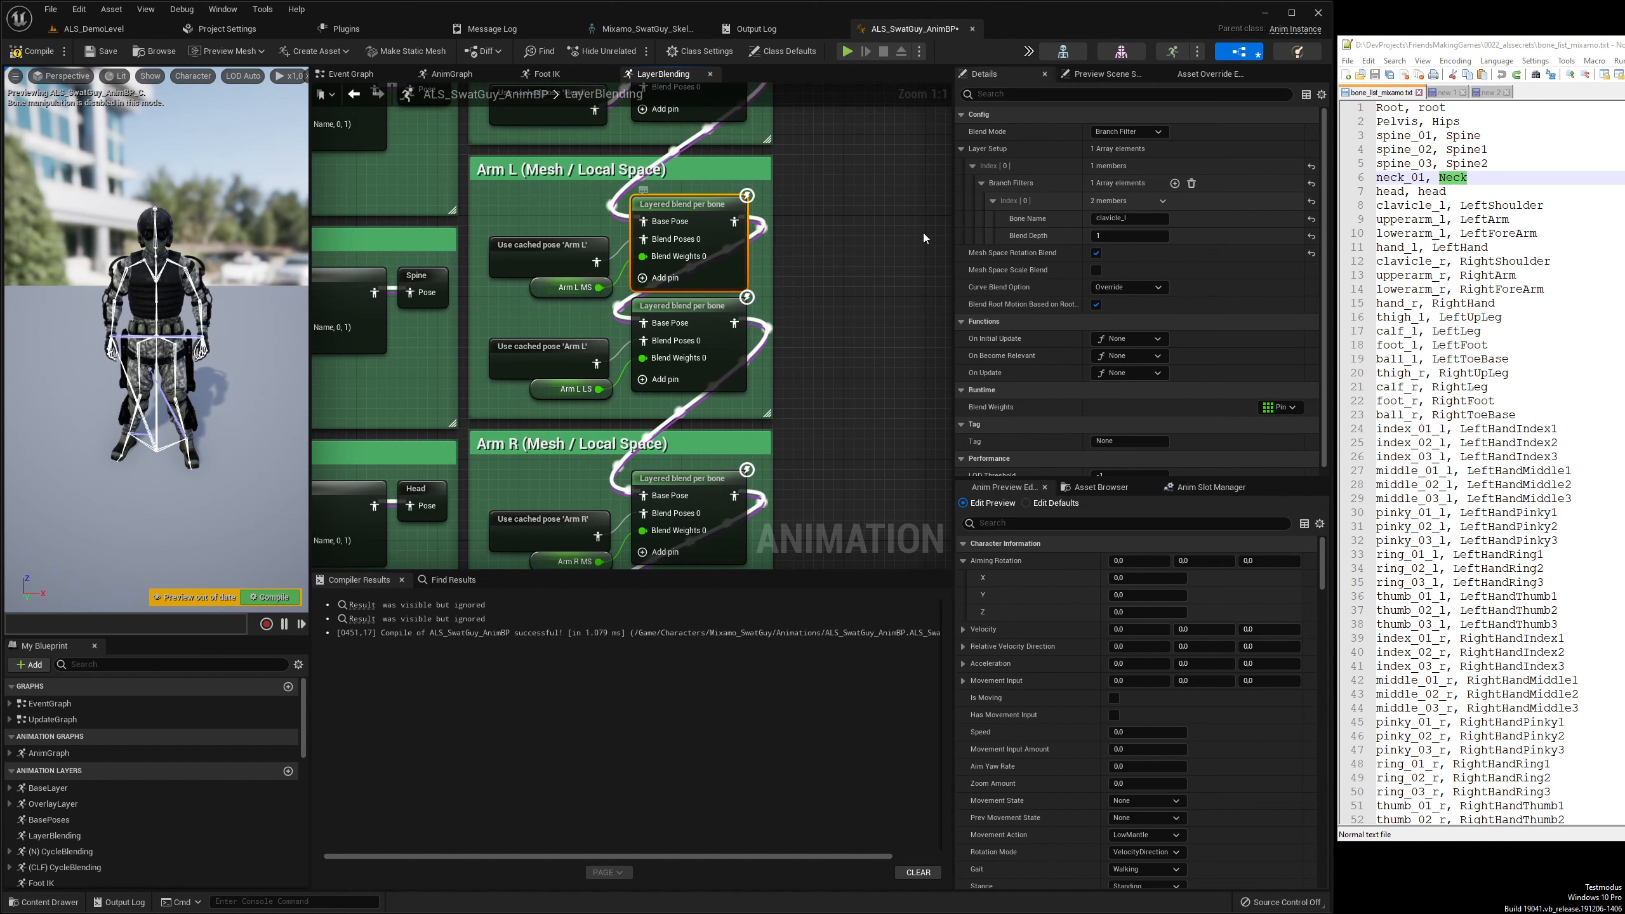
left_click(1126, 218)
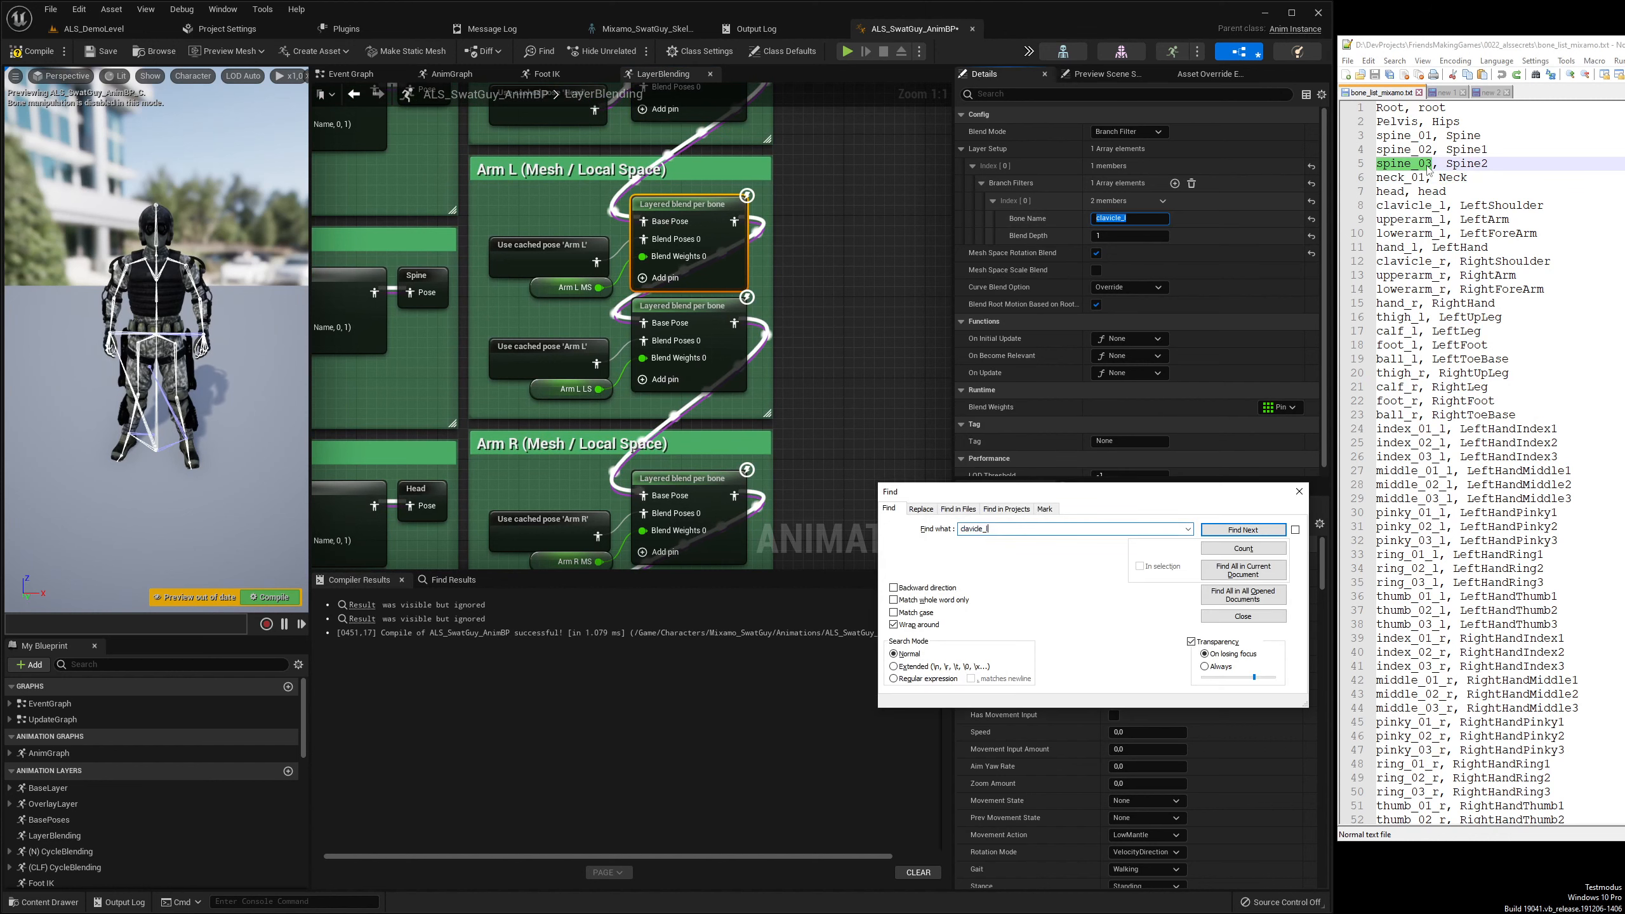
key("Return")
double_click(1489, 206)
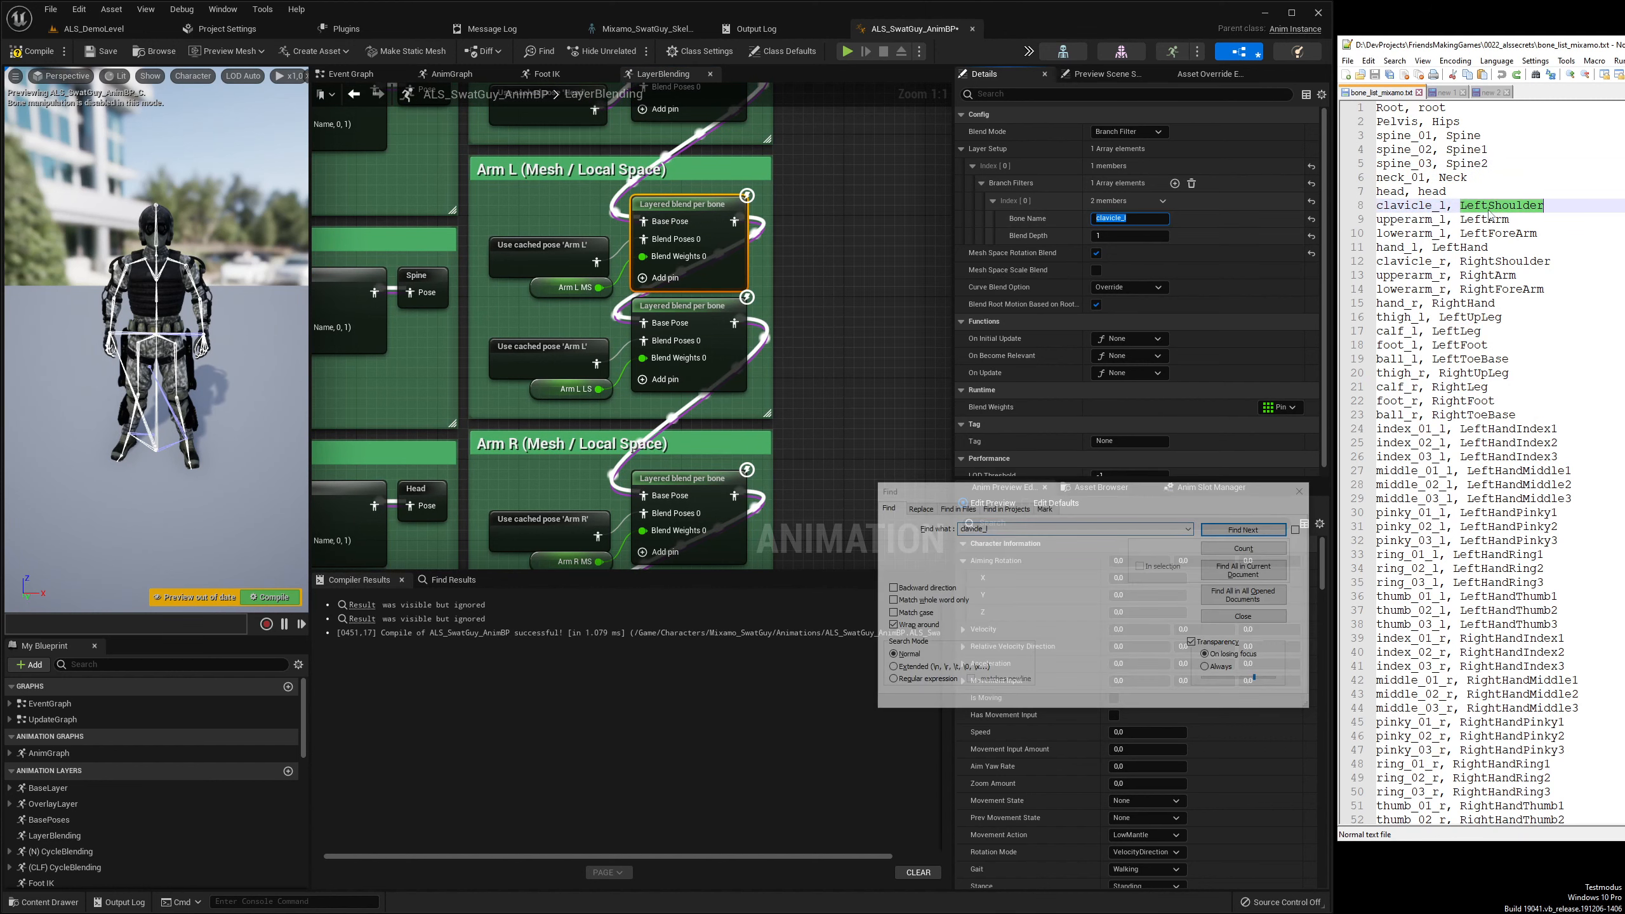
left_click(1105, 218)
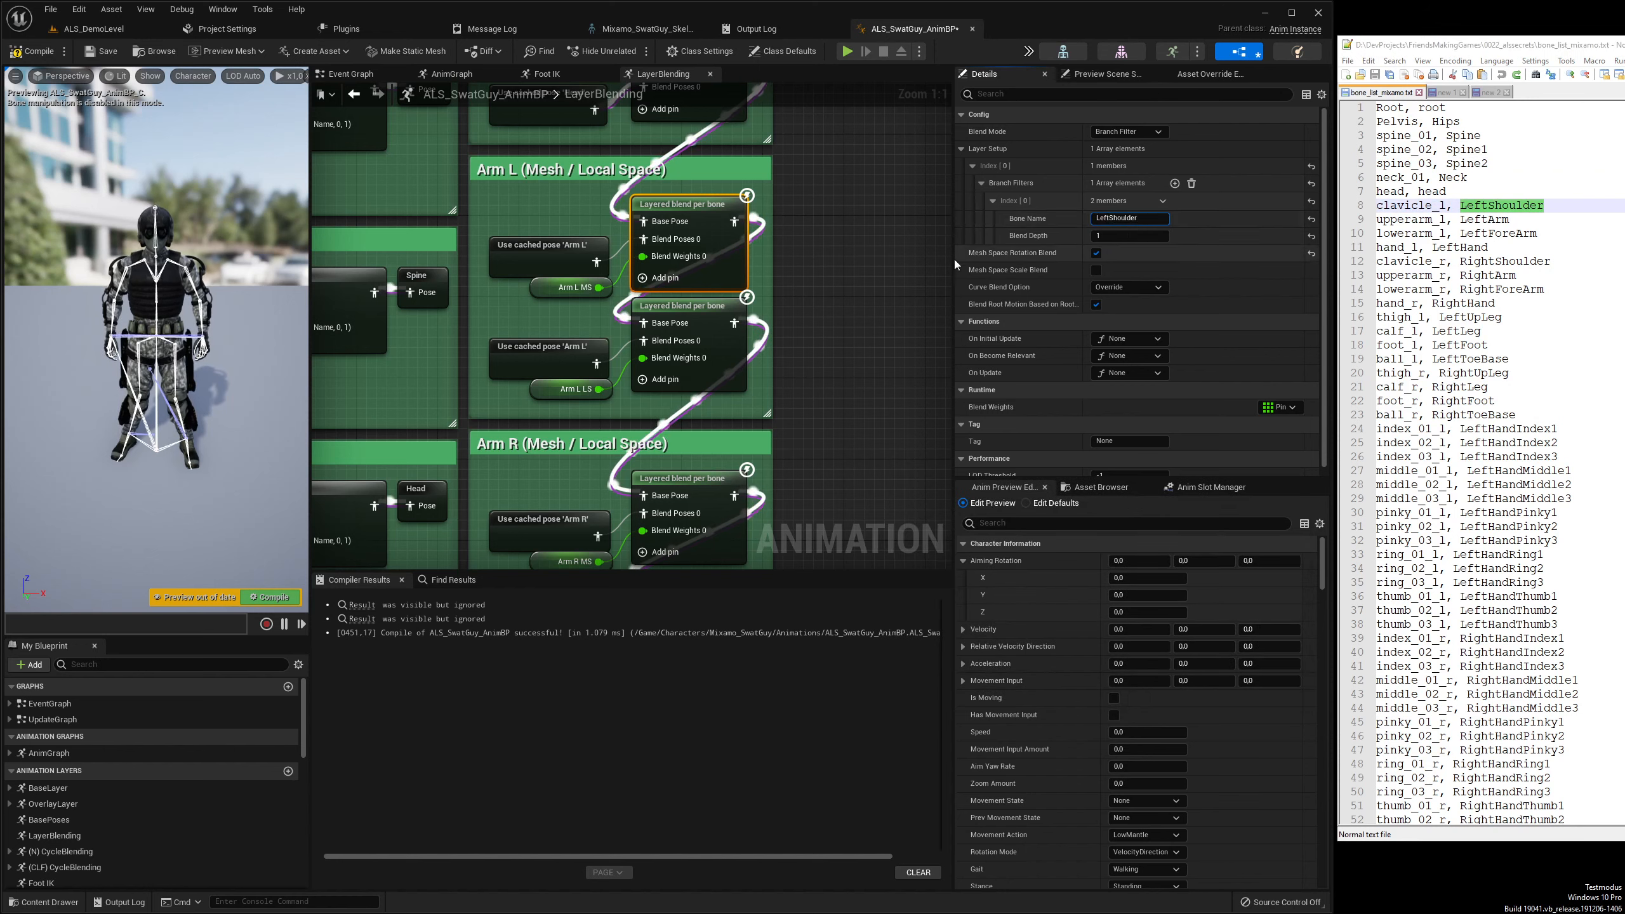
left_click(710, 319)
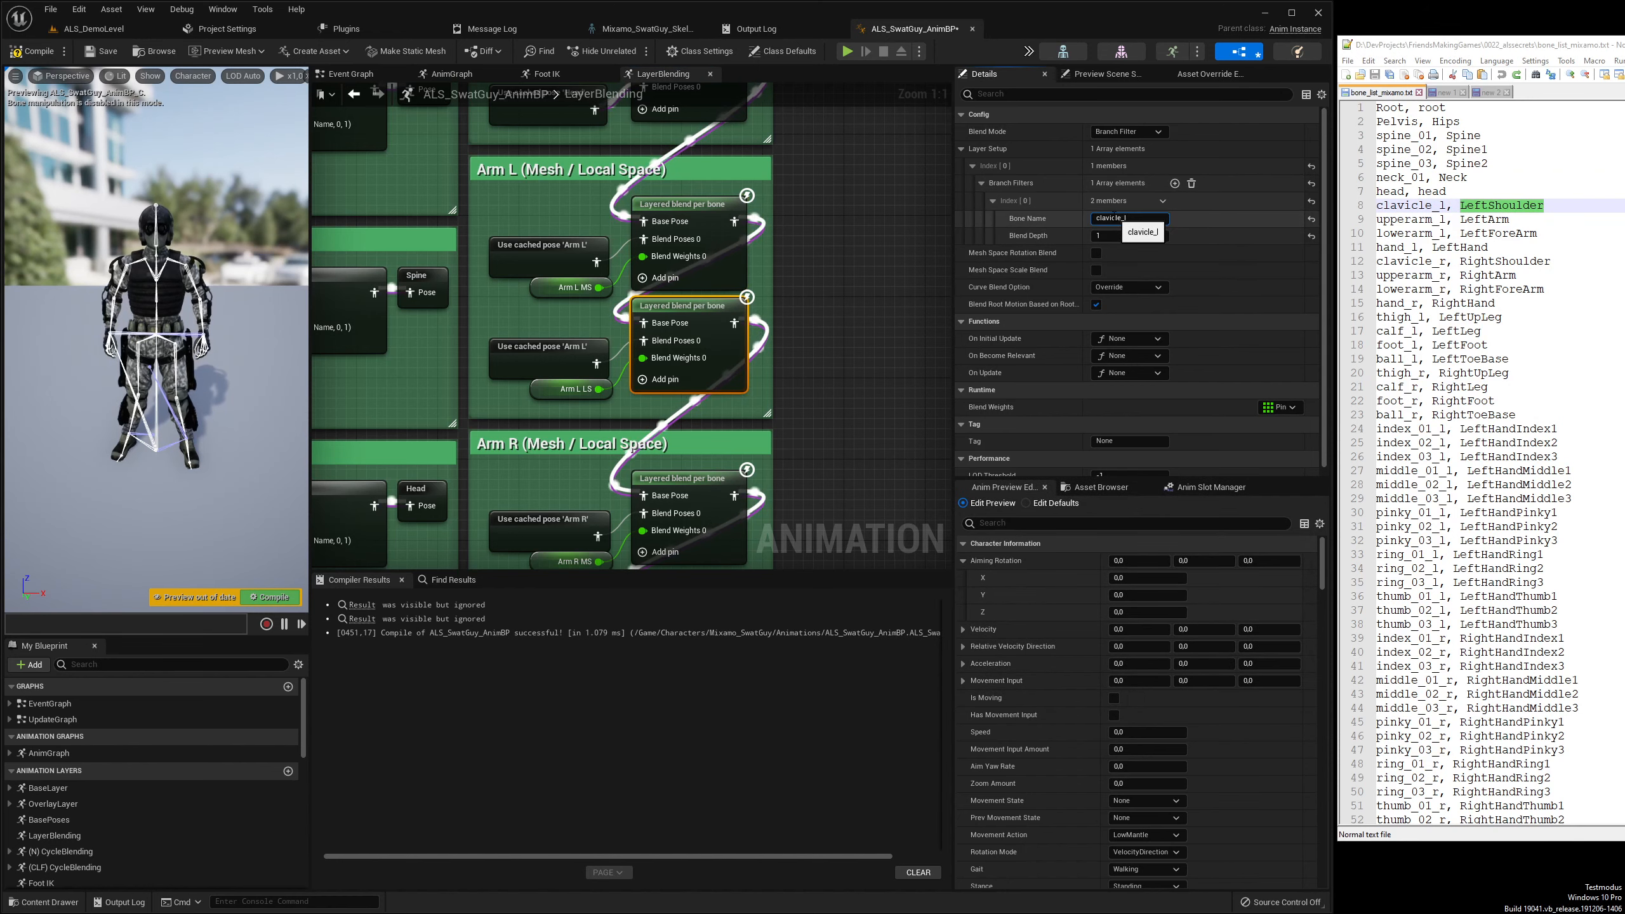
left_click(891, 256)
On the first Layered blend per bone node of the Arm R section, look up clavicle_r and set the bone name to RightShoulder
right_click_drag(845, 374, 870, 236)
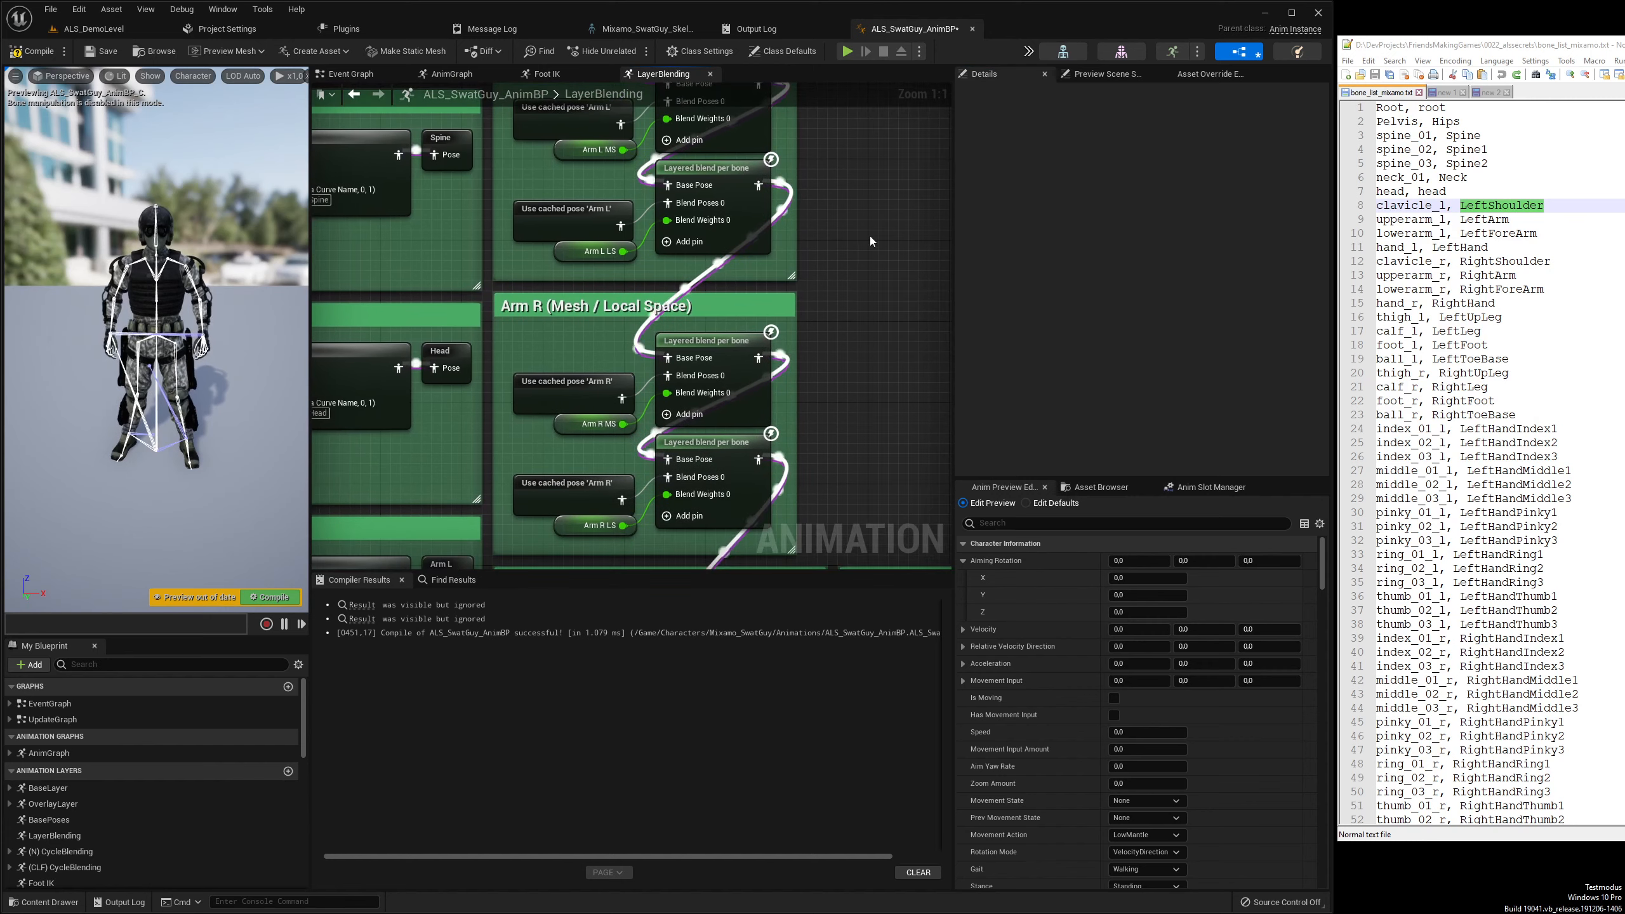
left_click(742, 354)
right_click_drag(882, 308, 871, 235)
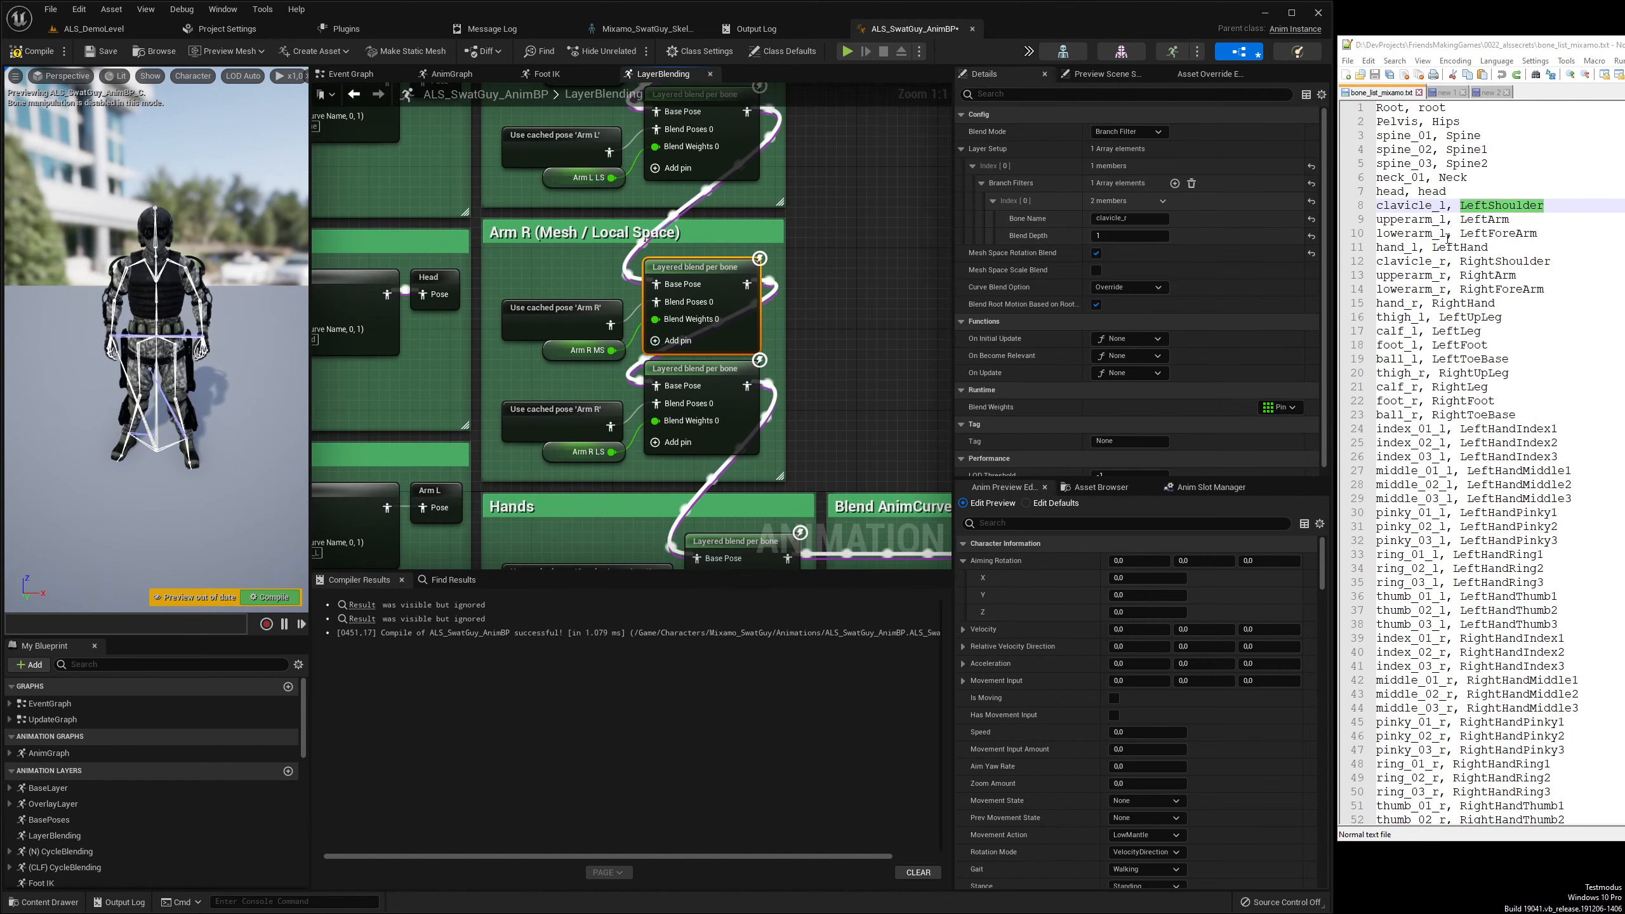
left_click(1136, 219)
key("ctrl+c")
left_click(1434, 205)
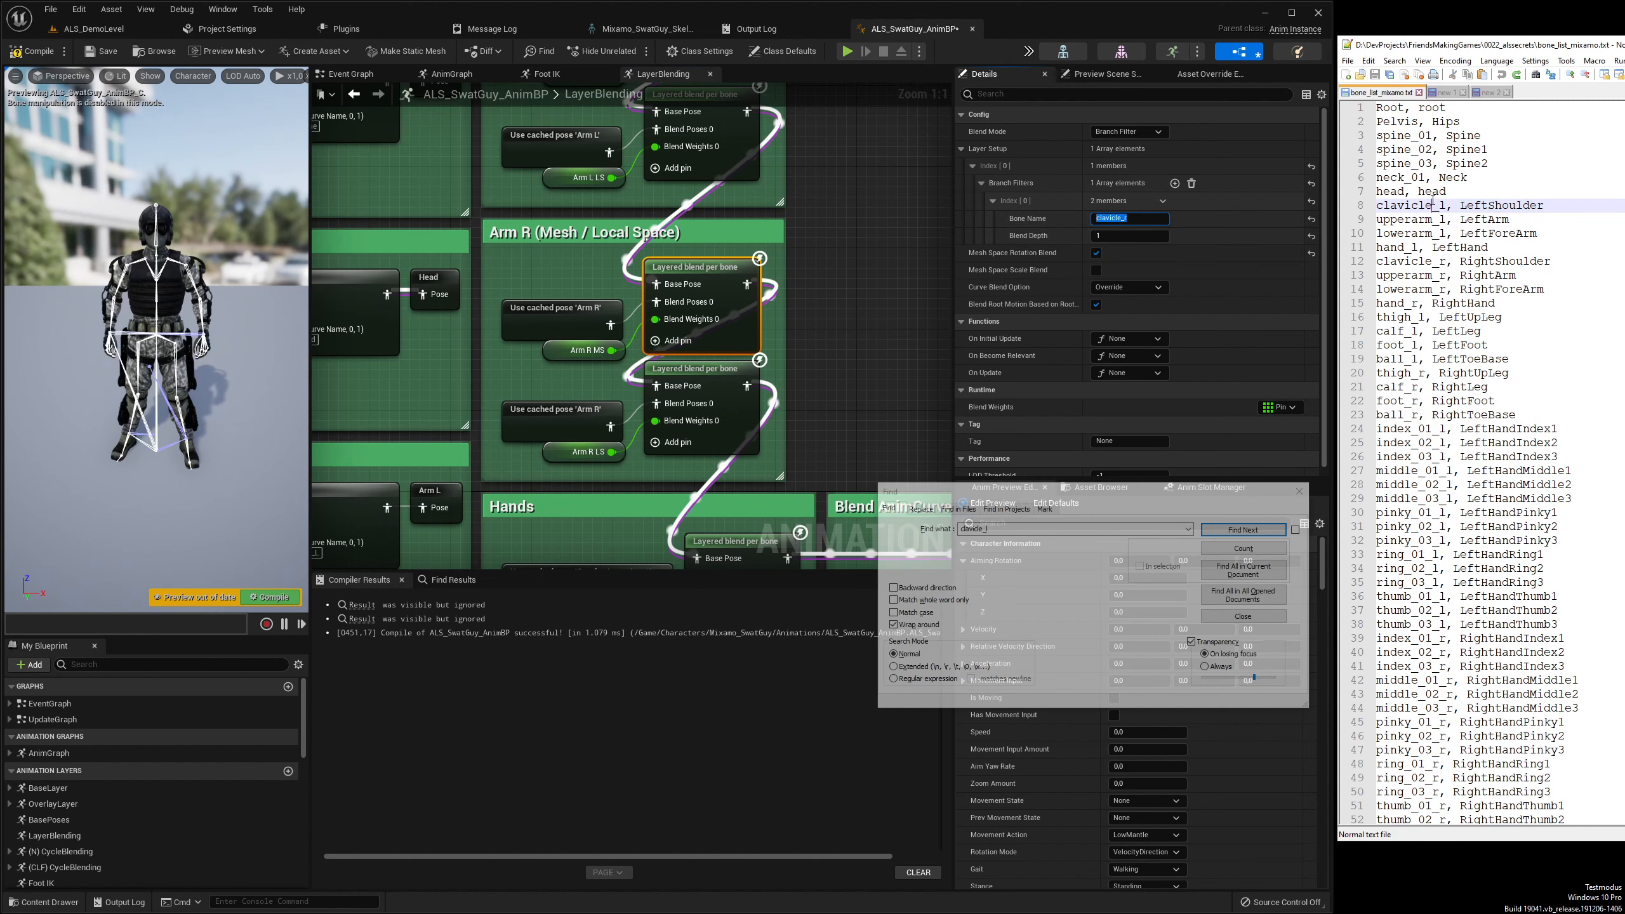
key("ctrl+f")
key("ctrl+v")
key("Return")
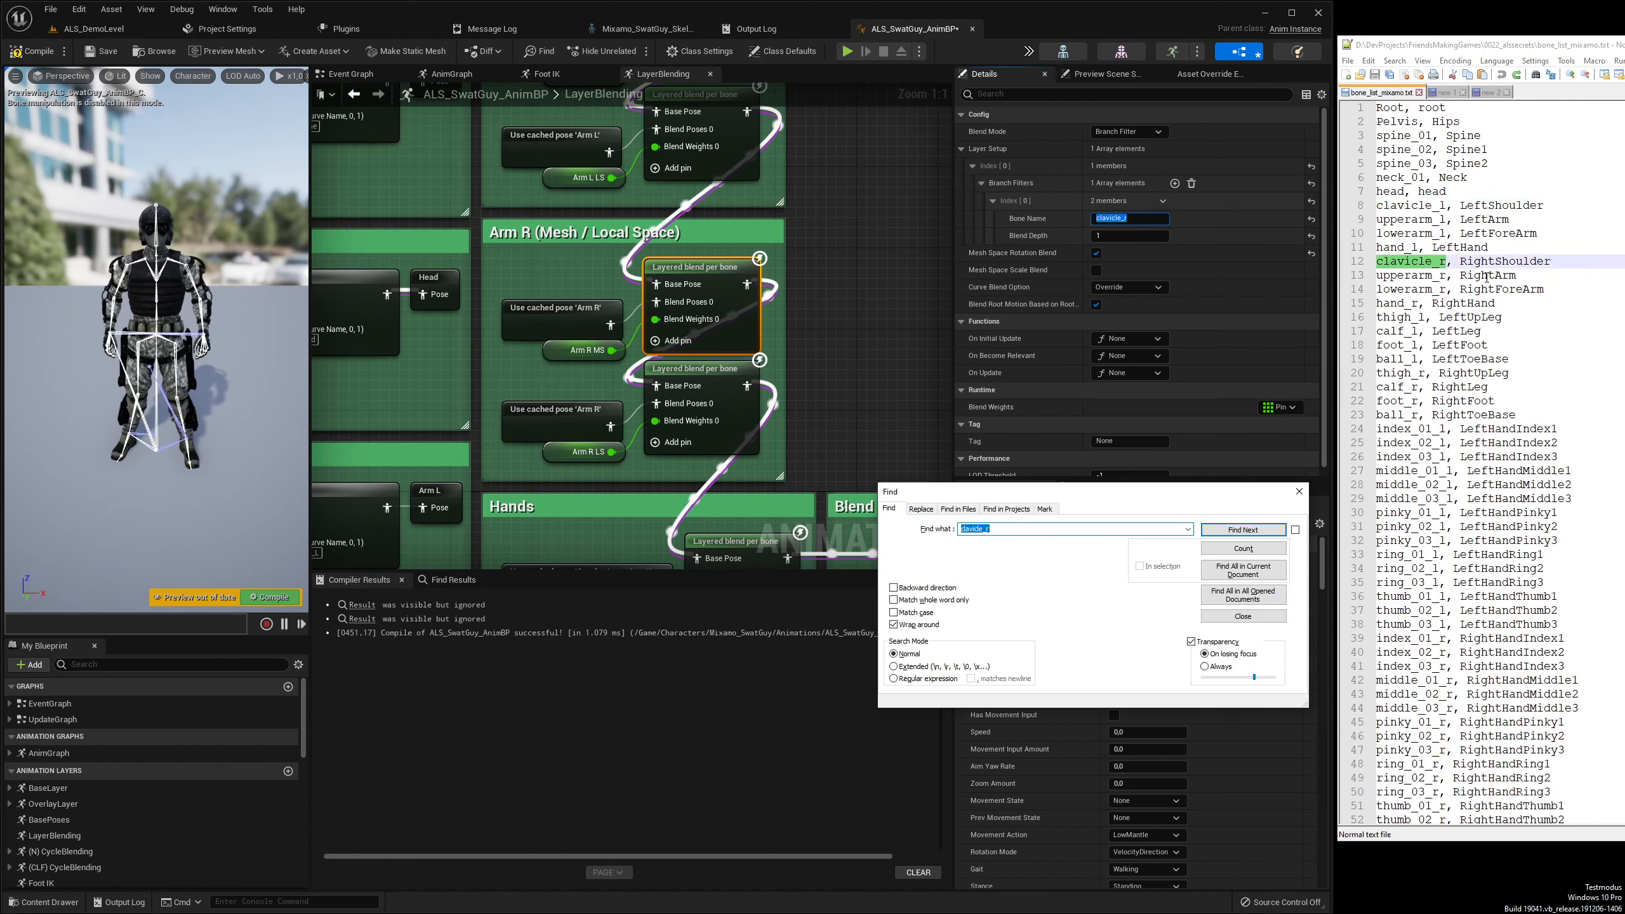
double_click(1503, 261)
left_click(1111, 219)
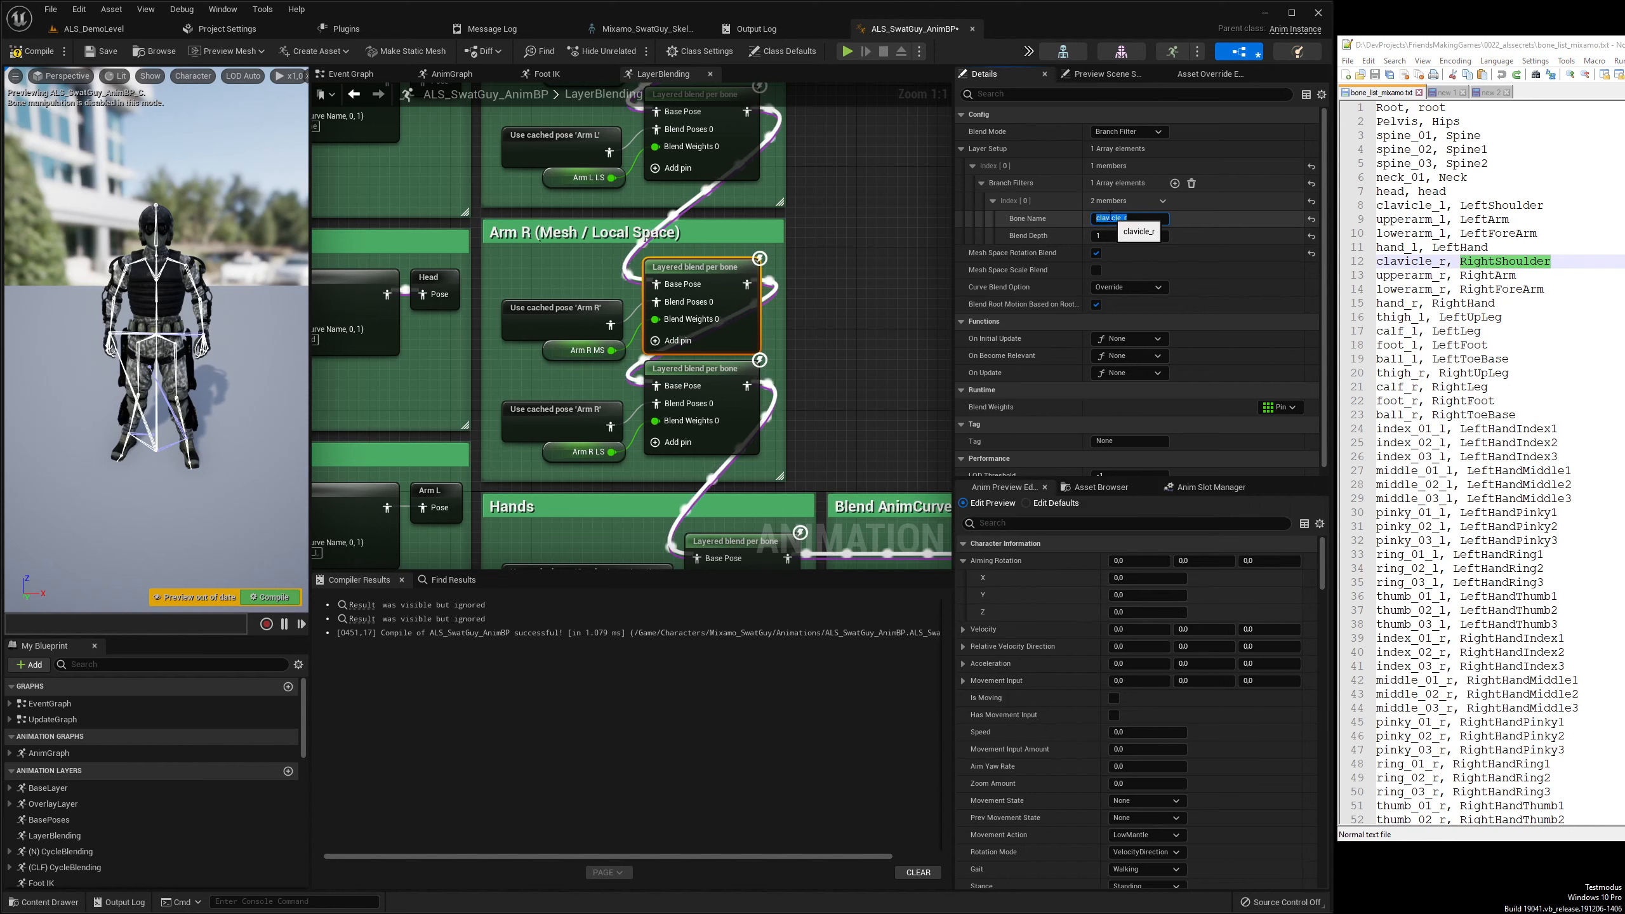
key("ctrl+v")
Set the bone name of the second Layered blend per bone node in the Arm R section to RightShoulder
right_click_drag(824, 340, 837, 282)
left_click(733, 310)
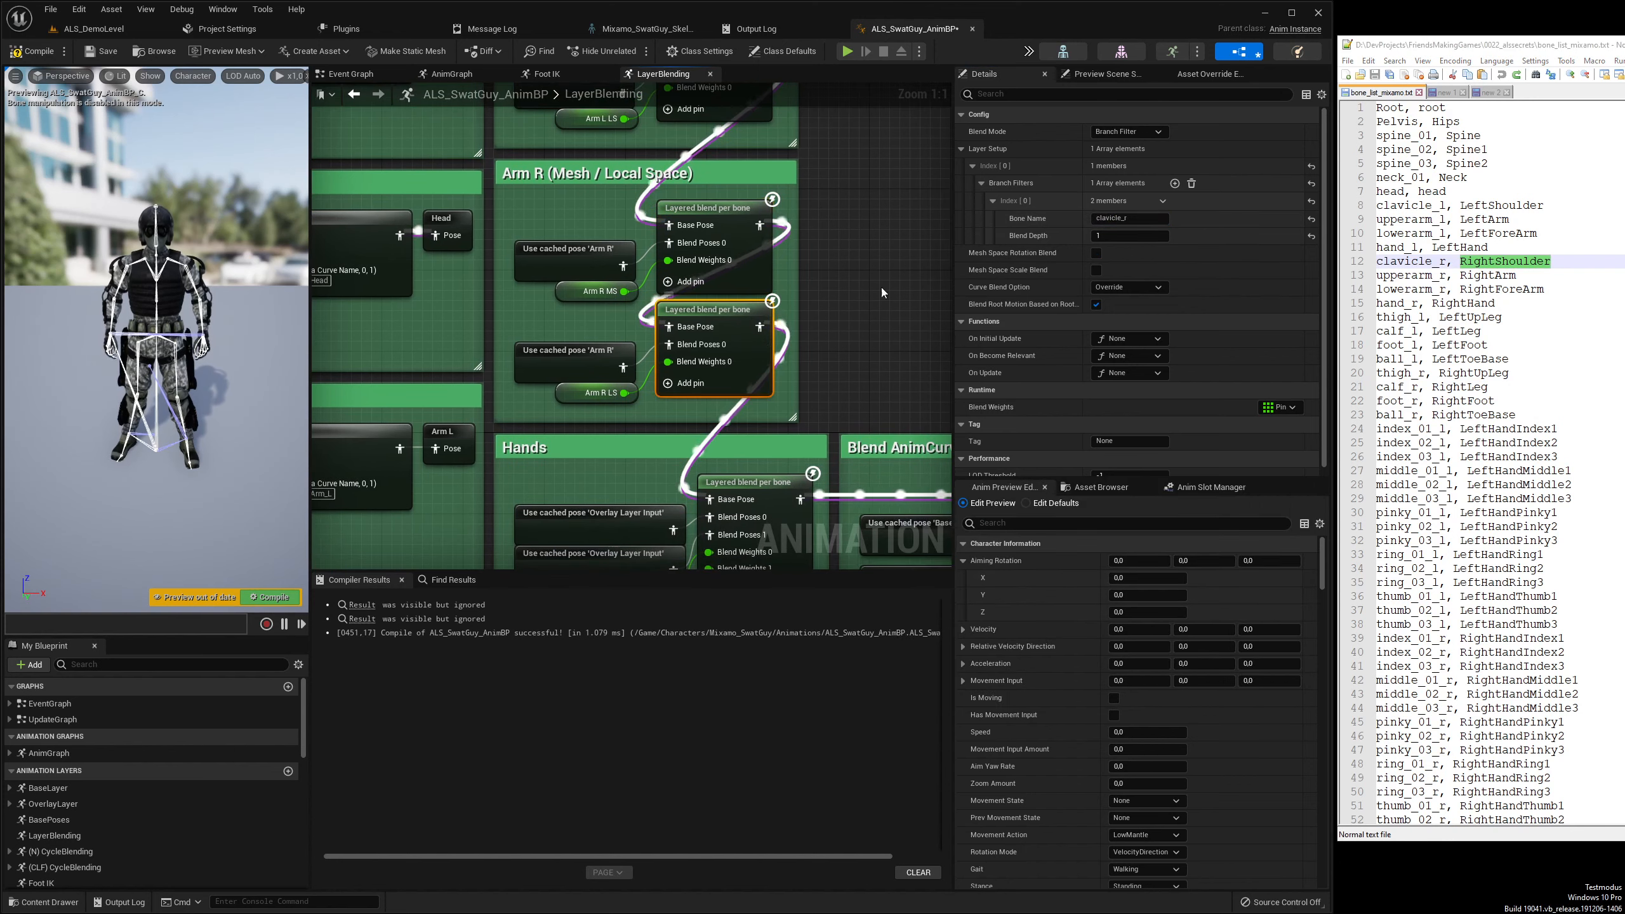
left_click(1123, 218)
key("ctrl+v")
Select the Layered blend per bone node in the Hands section and expand all branch filters of both of its layers
right_click_drag(870, 368, 871, 193)
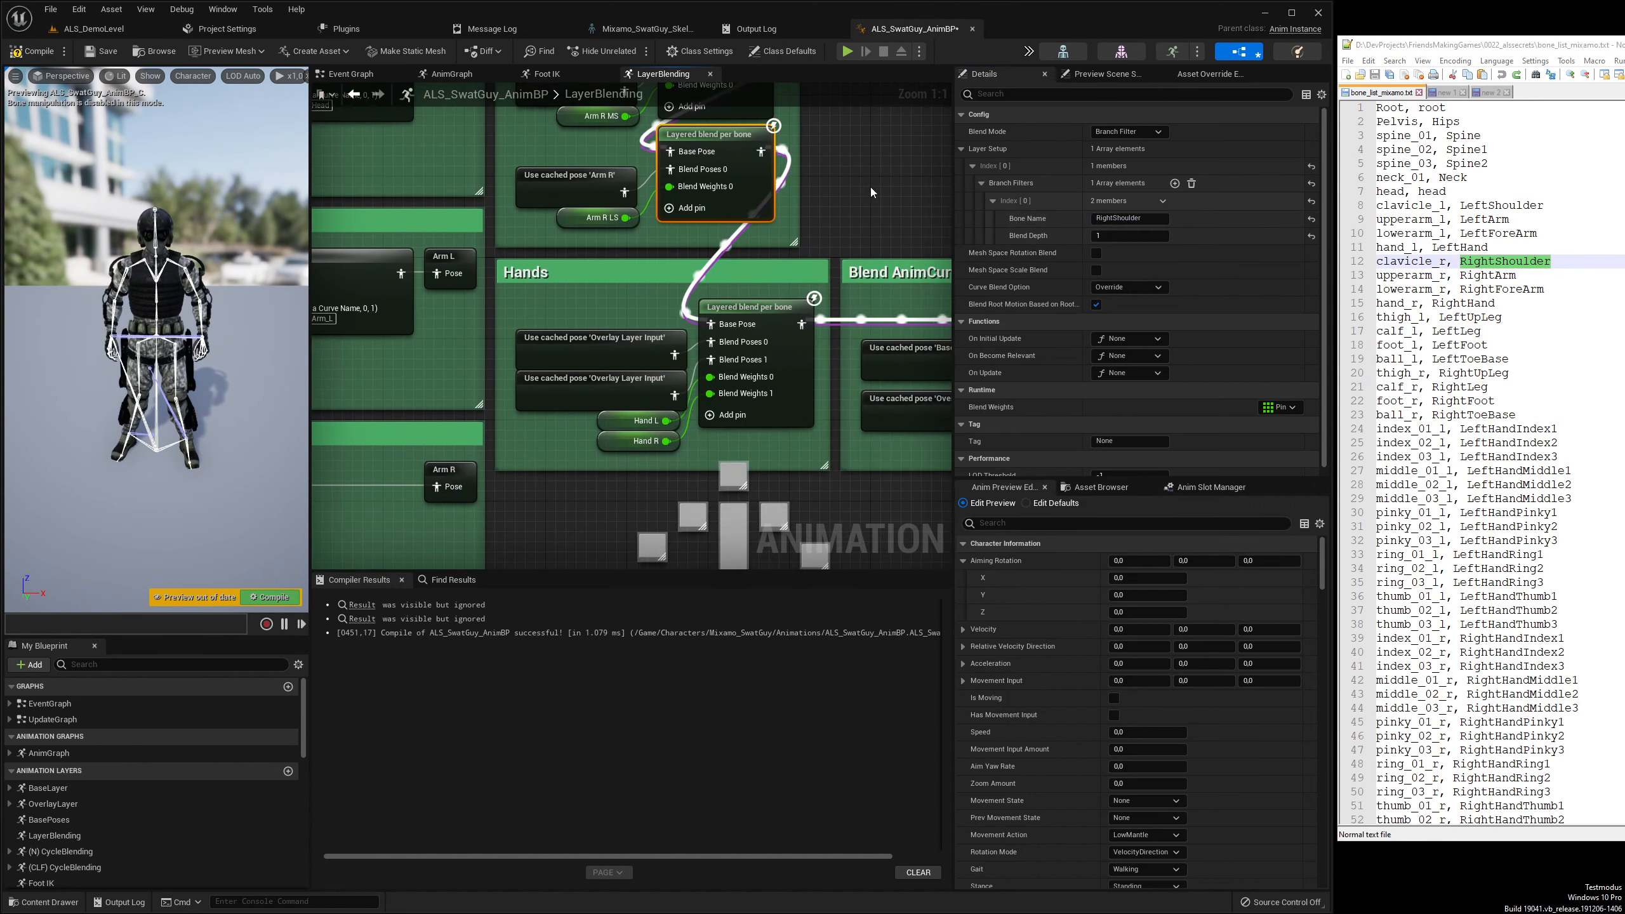
left_click(751, 310)
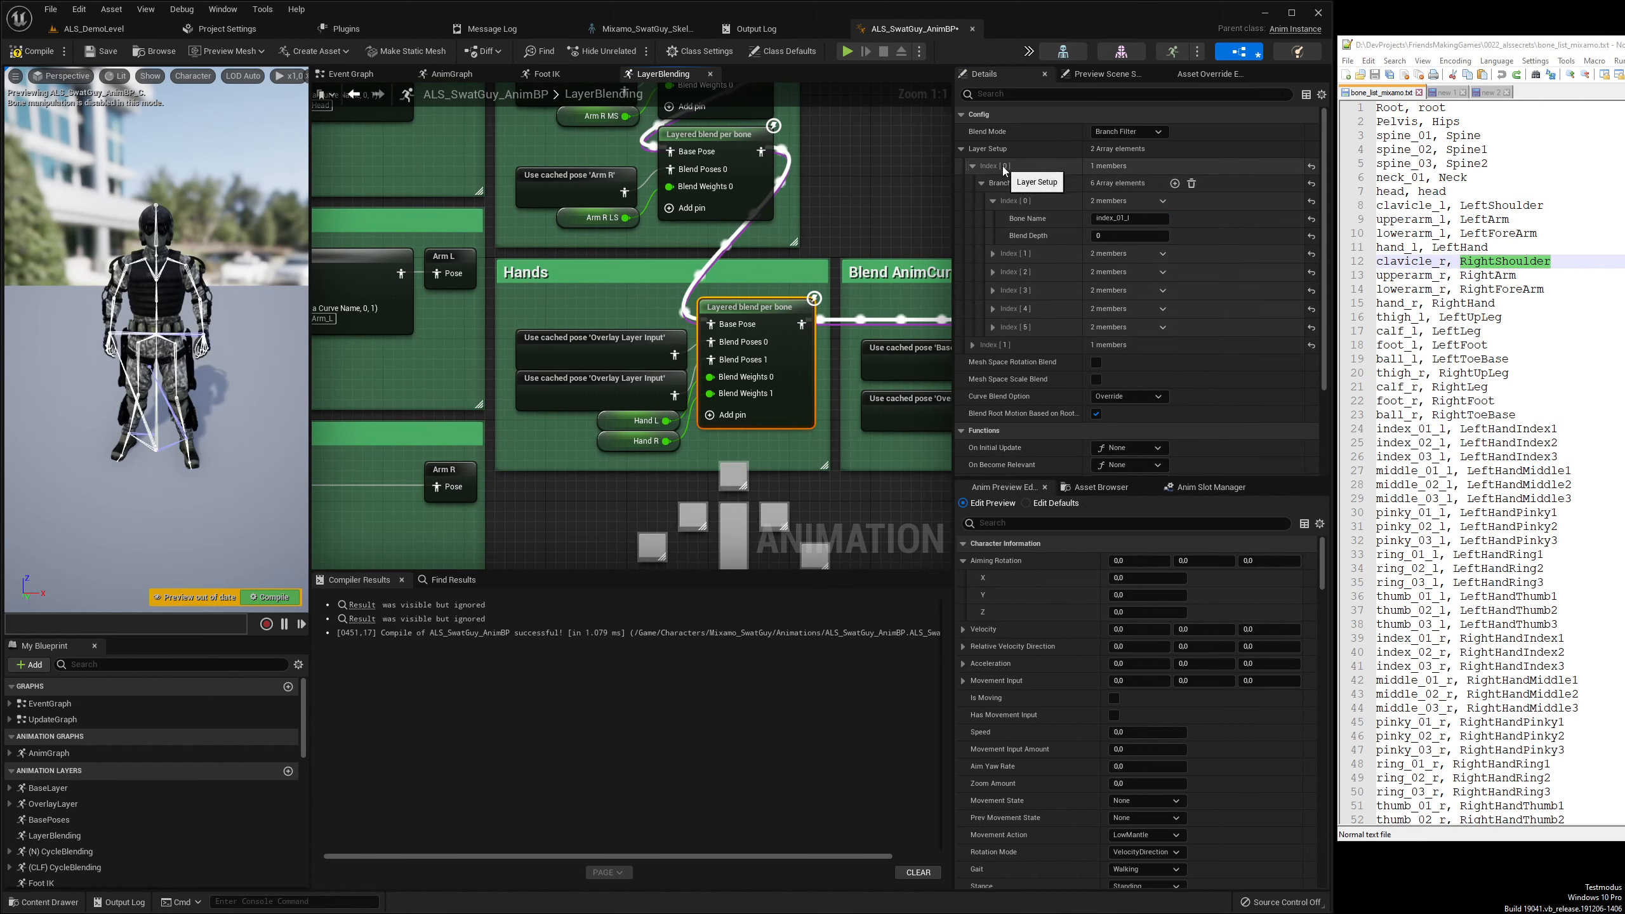
left_click(972, 344)
left_click(981, 362)
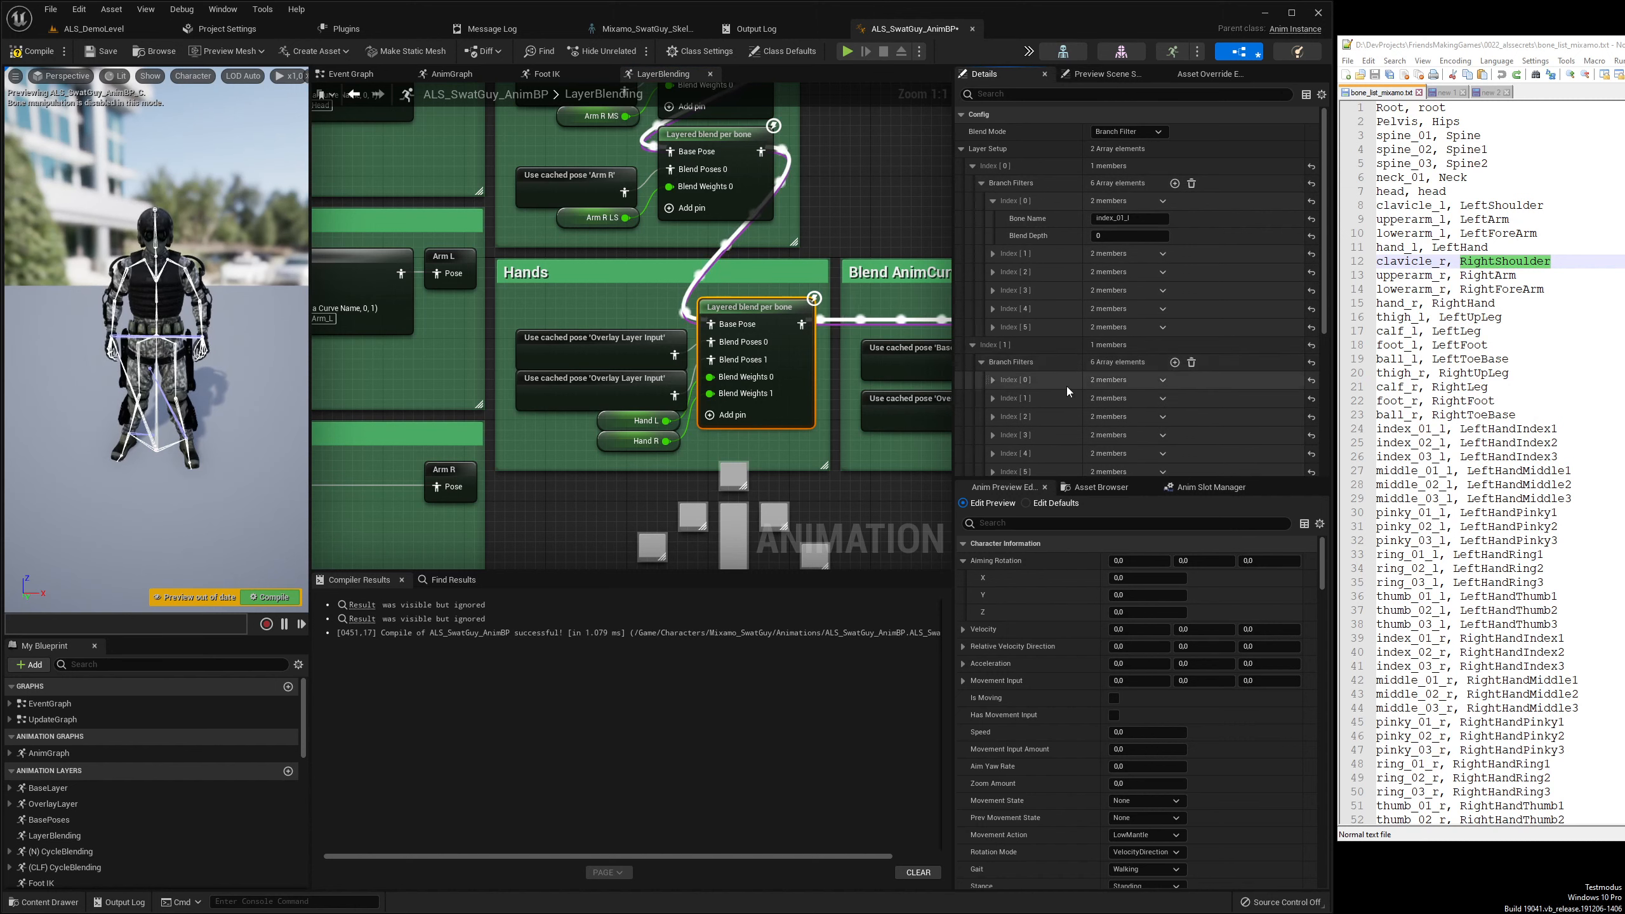
right_click(984, 345)
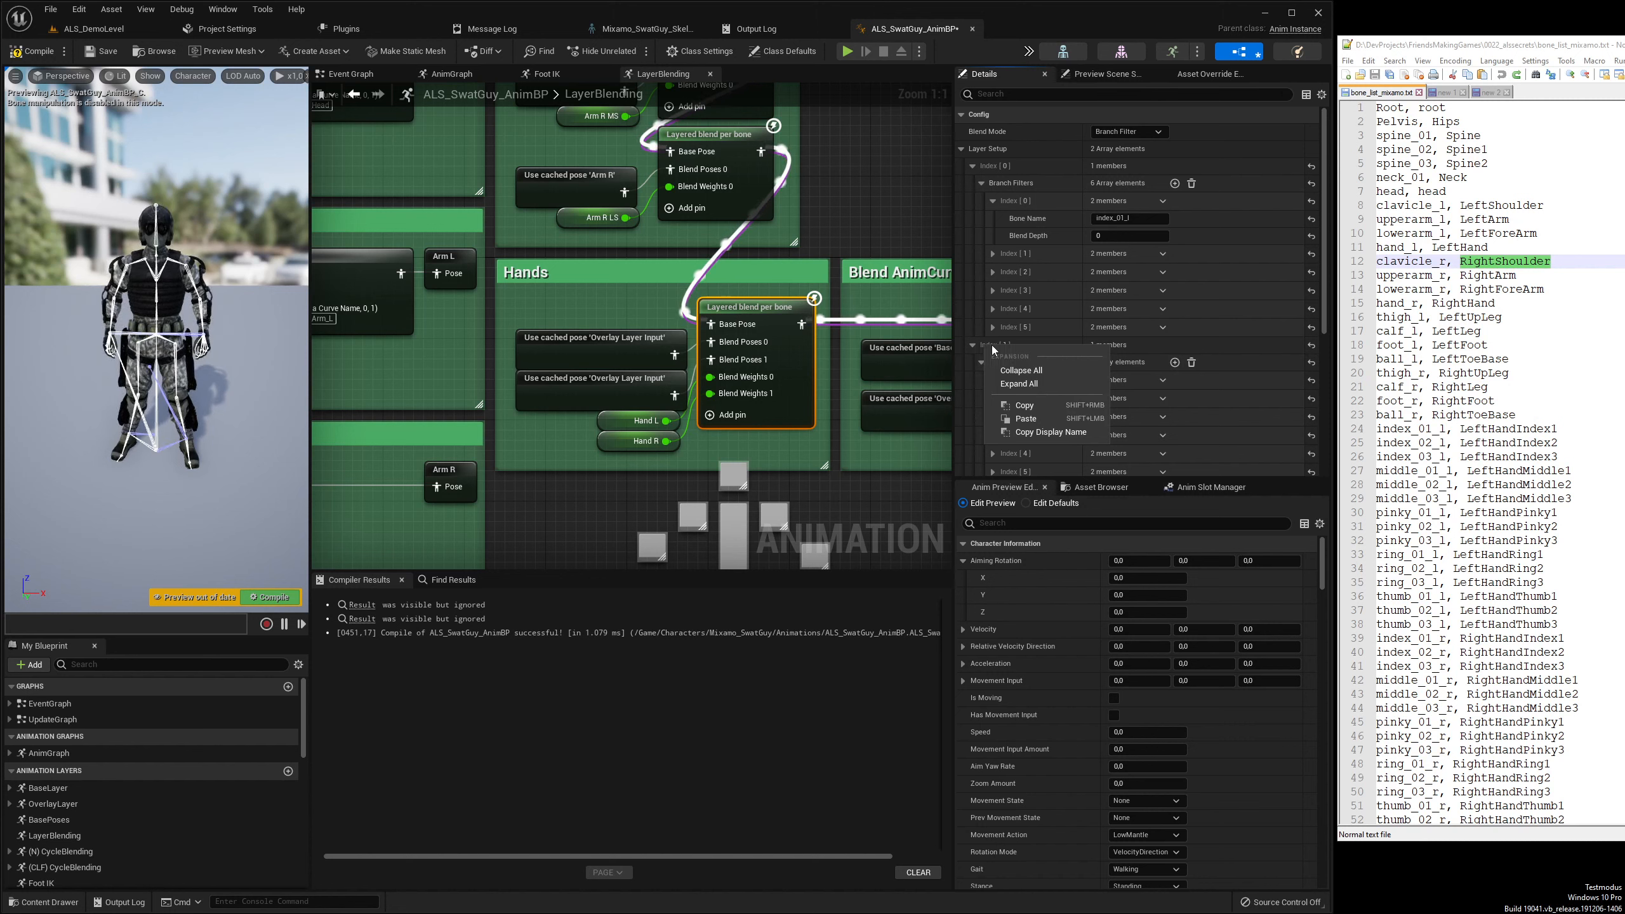
left_click(1020, 383)
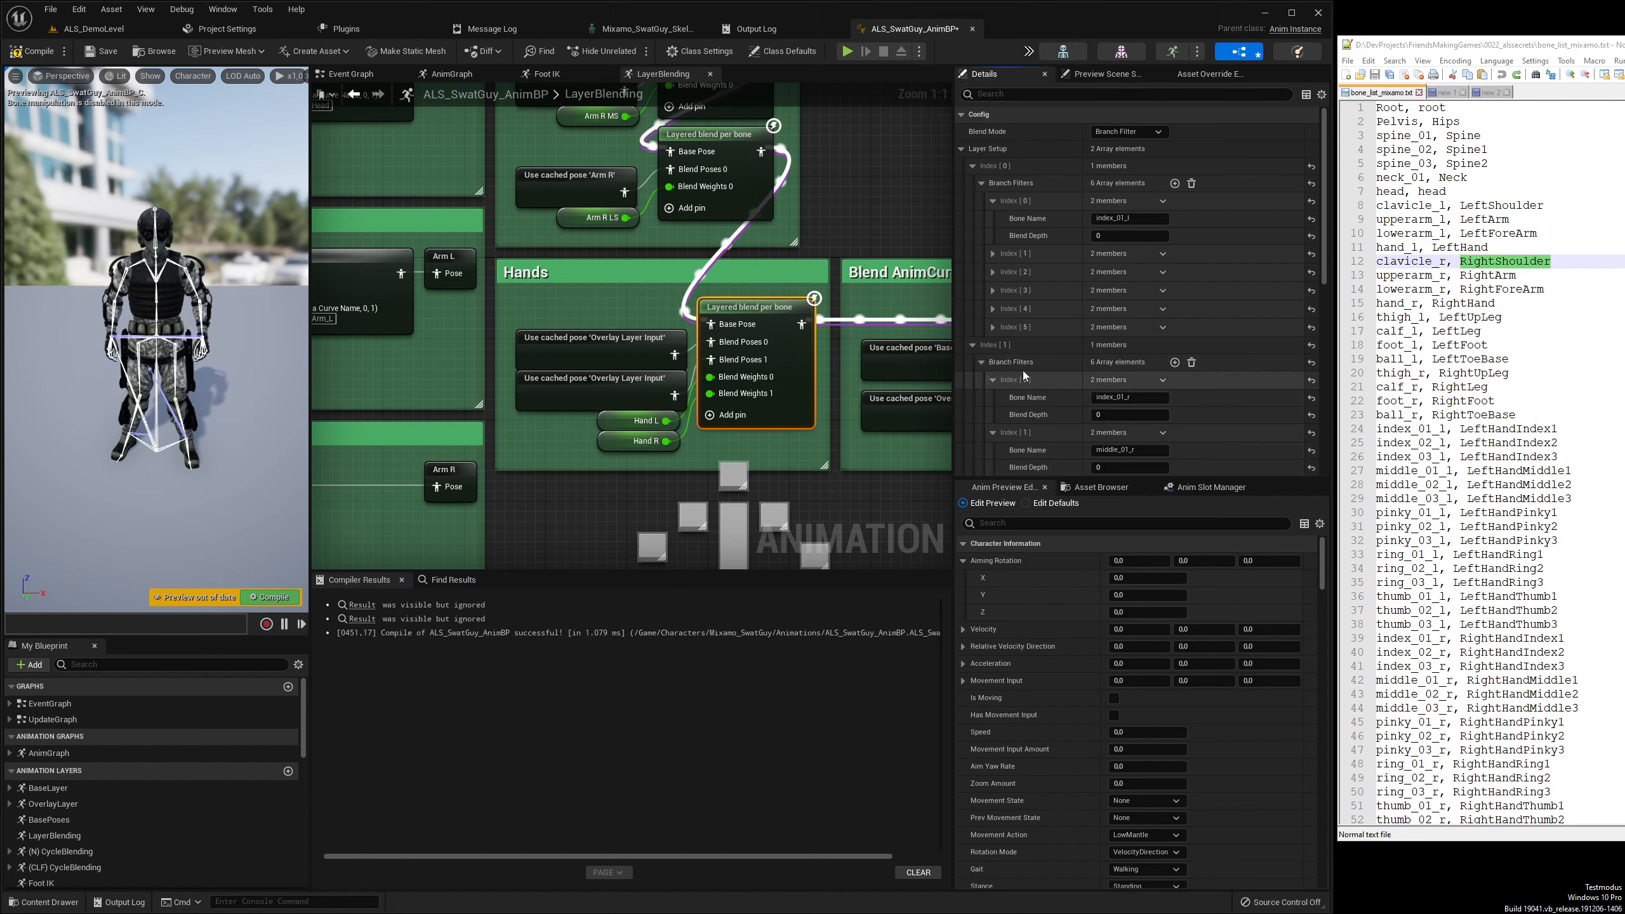
right_click(1012, 184)
left_click(1036, 212)
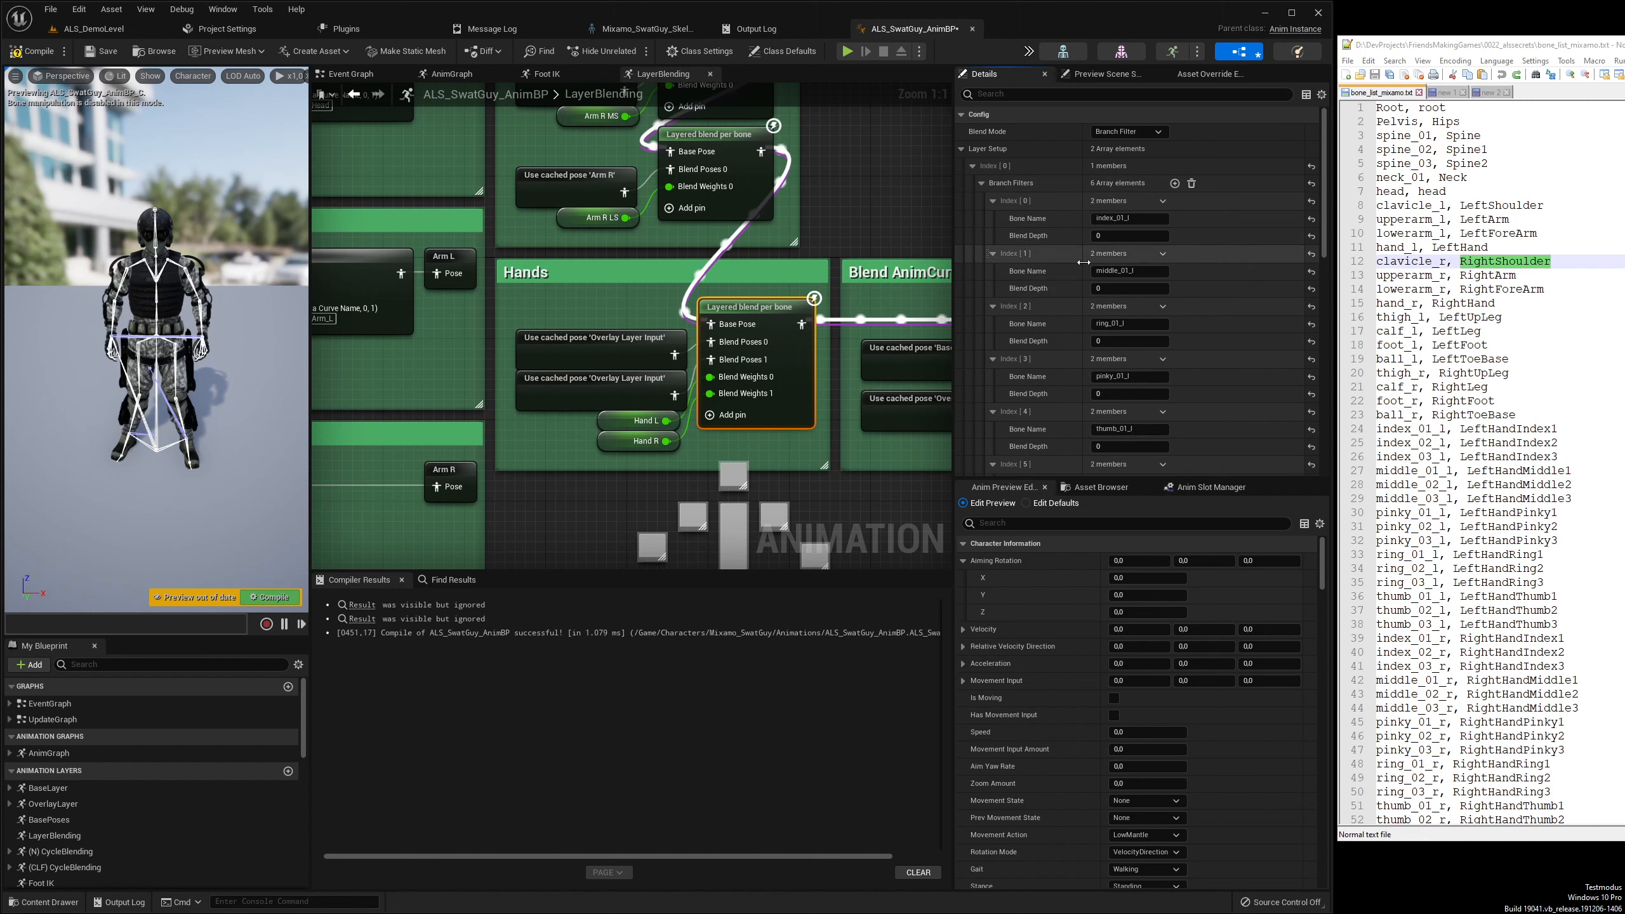
Look up index_01_l in the bone list and set the first layer's first branch filter to LeftHandIndex1
double_click(1393, 163)
key("ctrl+f")
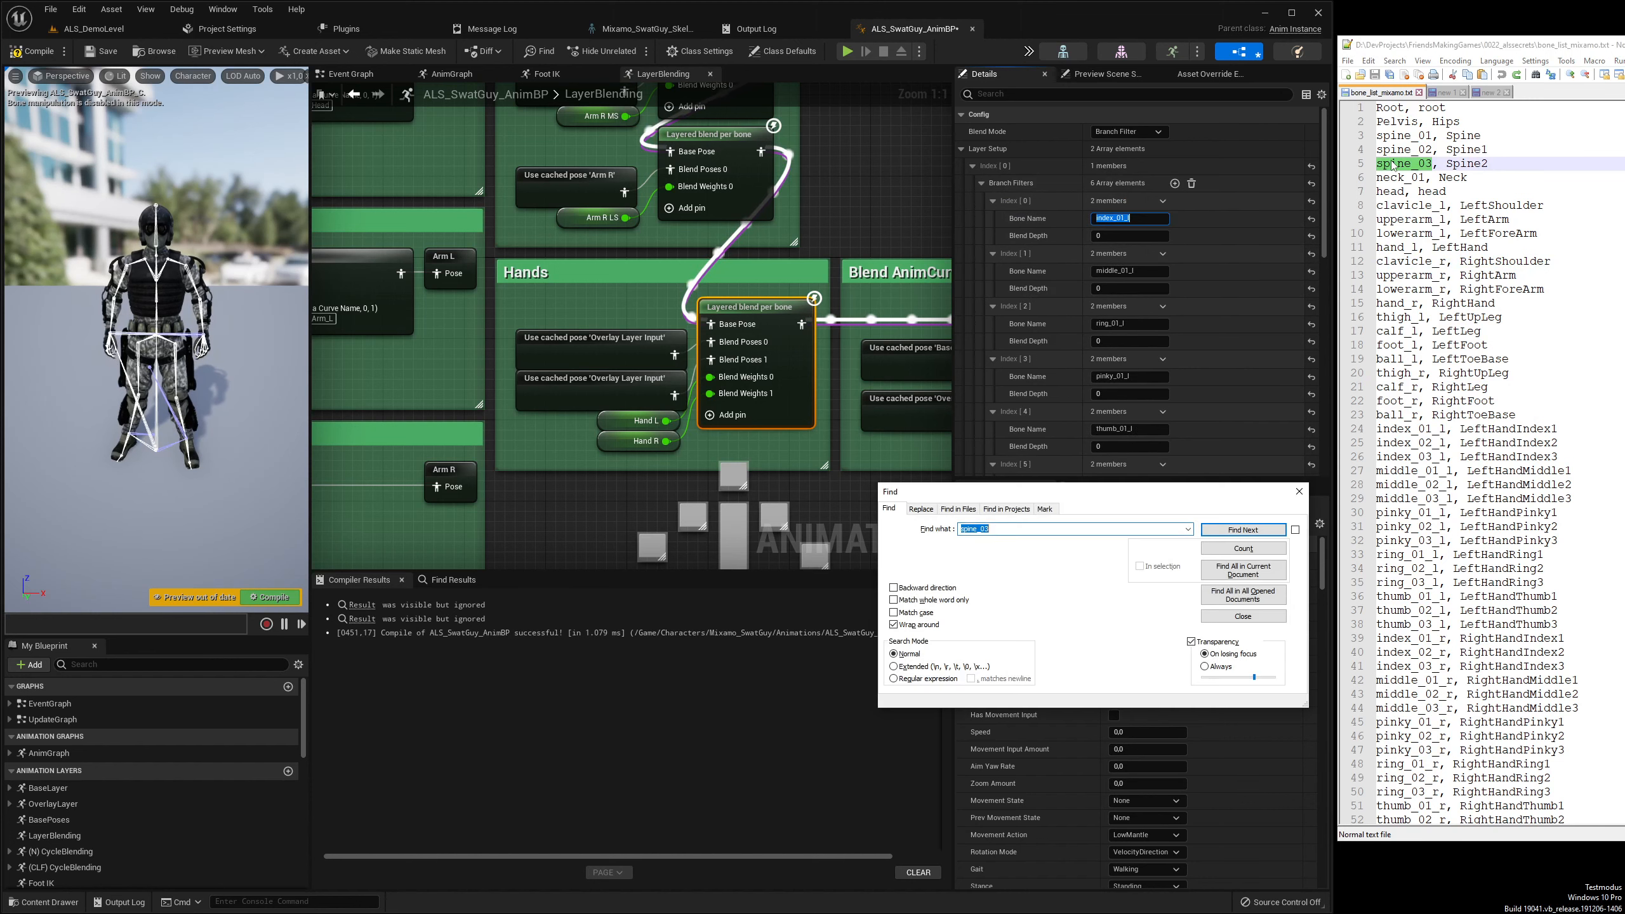
key("Return")
double_click(1487, 428)
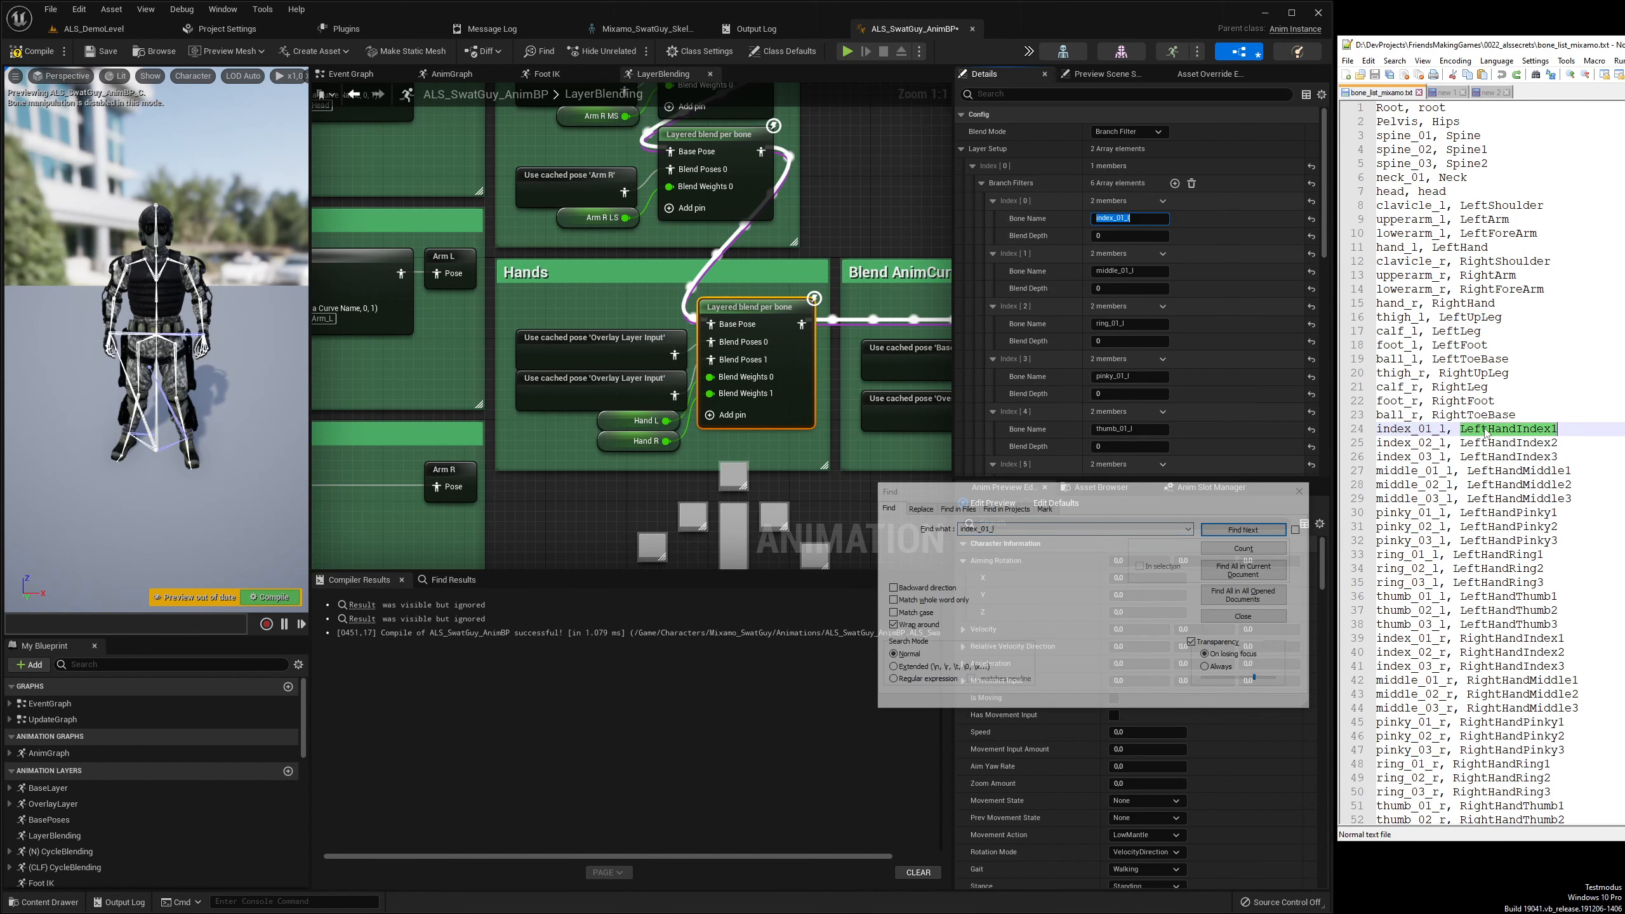
key("ctrl+c")
left_click(1129, 218)
key("ctrl+v")
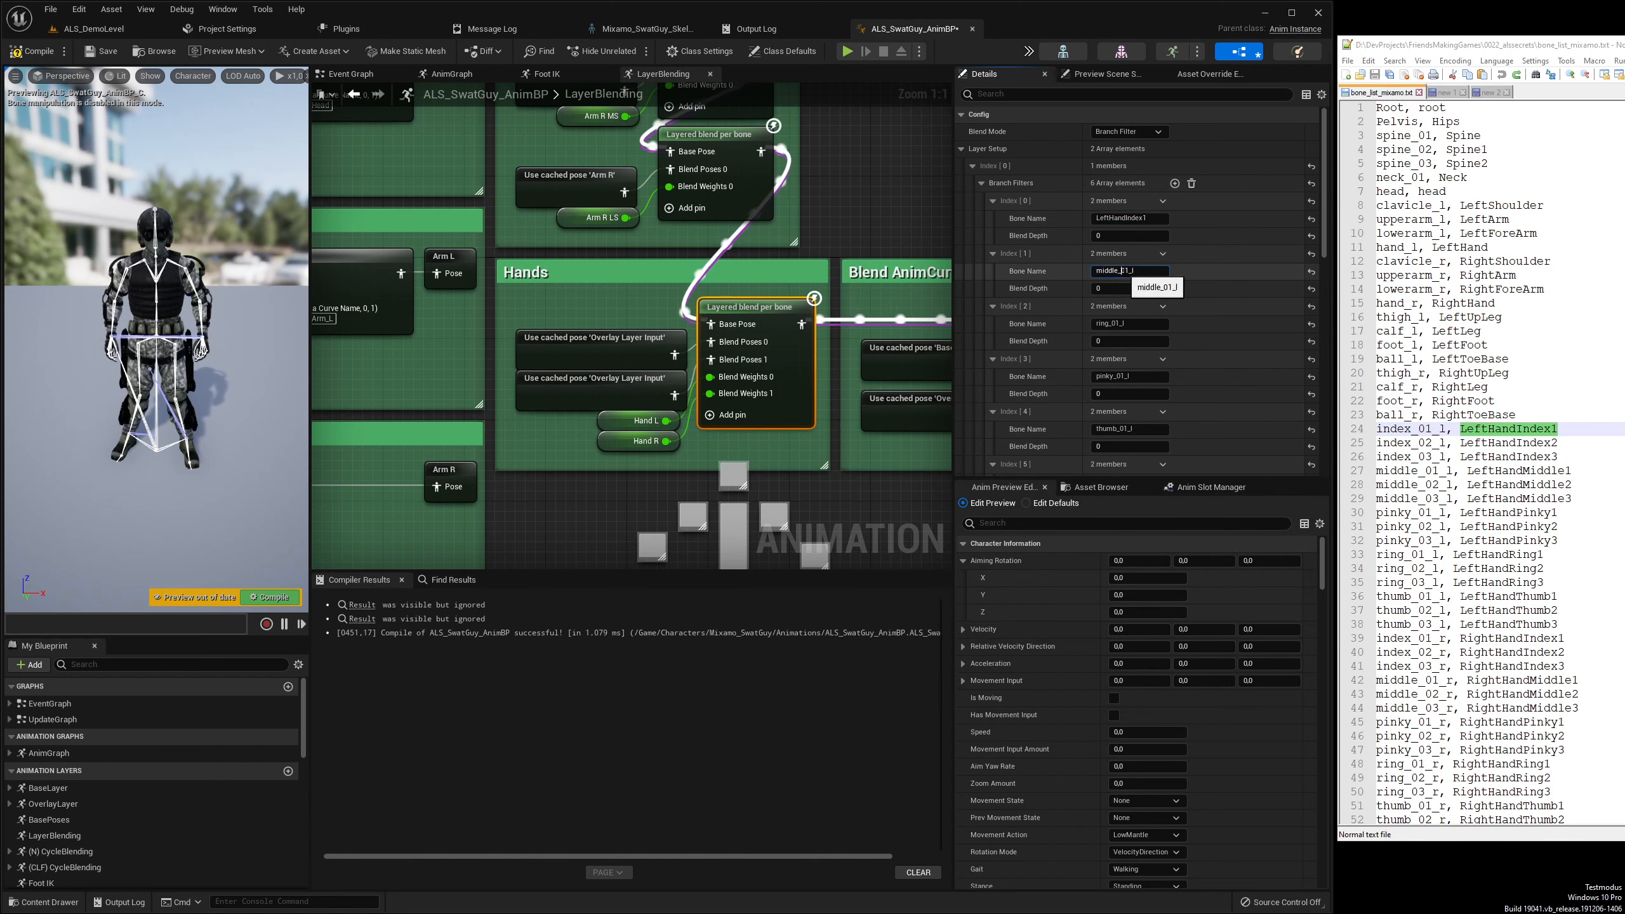
Look up middle_01_l in the bone list and set the second branch filter's bone name to LeftHandMiddle1
left_click(1121, 272)
key("ctrl+c")
left_click(1444, 220)
key("ctrl+f")
key("ctrl+v")
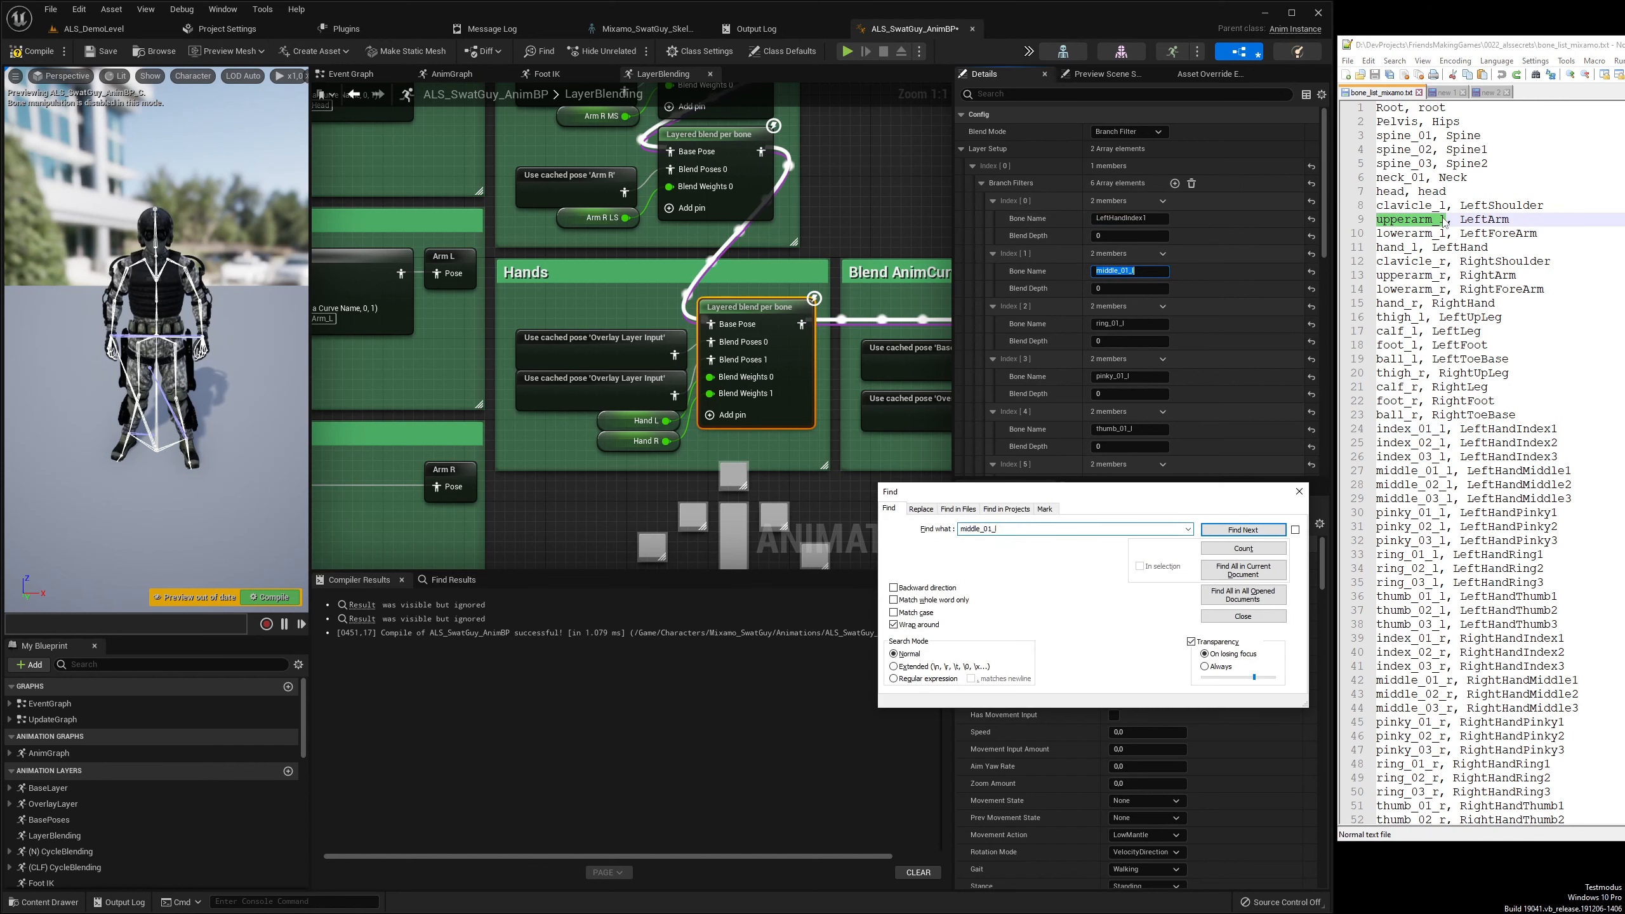
key("Return")
double_click(1493, 470)
key("ctrl+c")
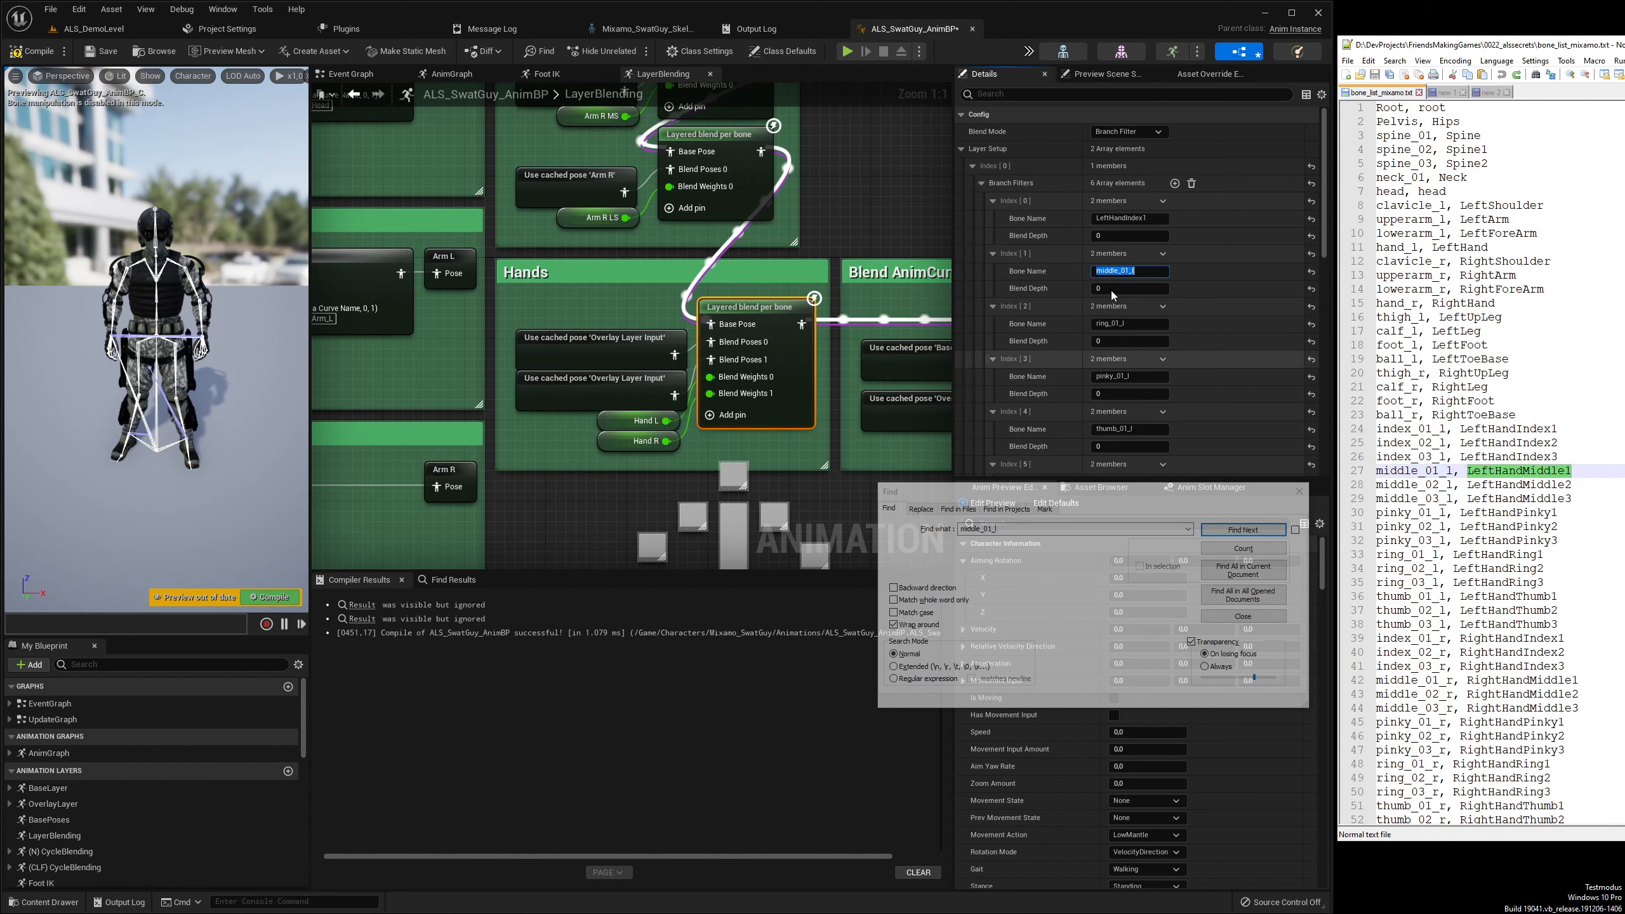
left_click(1129, 272)
key("ctrl+v")
Look up ring_01_l in the bone list and set the third branch filter's bone name to LeftHandRing1
left_click(1129, 324)
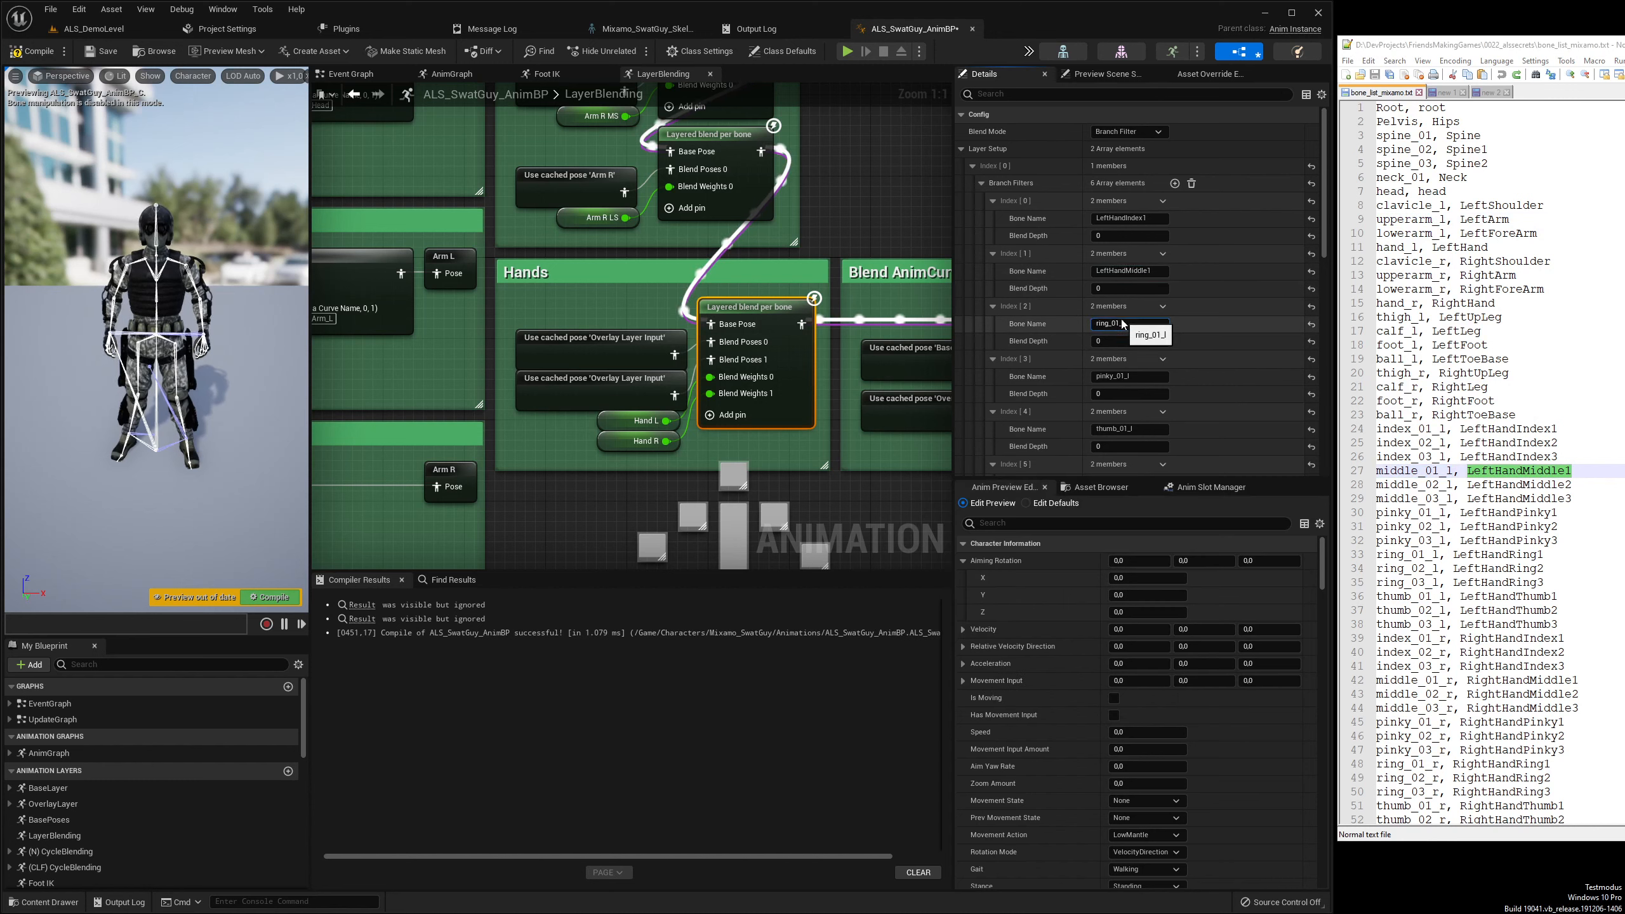
key("ctrl+c")
left_click(1464, 287)
key("ctrl+f")
key("ctrl+v")
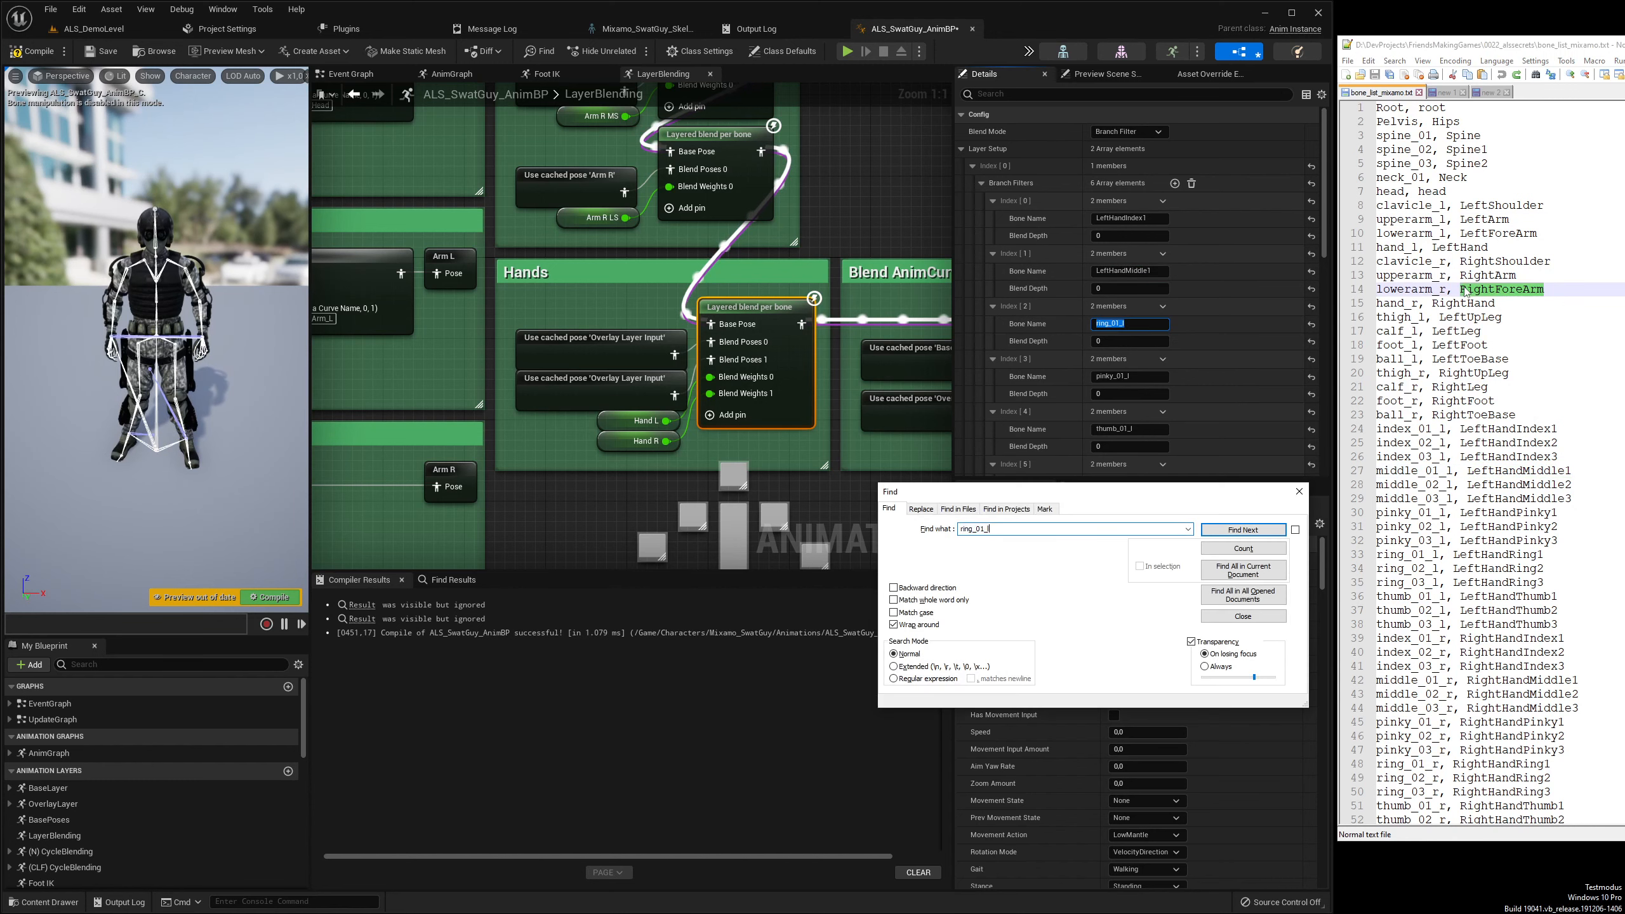
key("Return")
left_click(1482, 554)
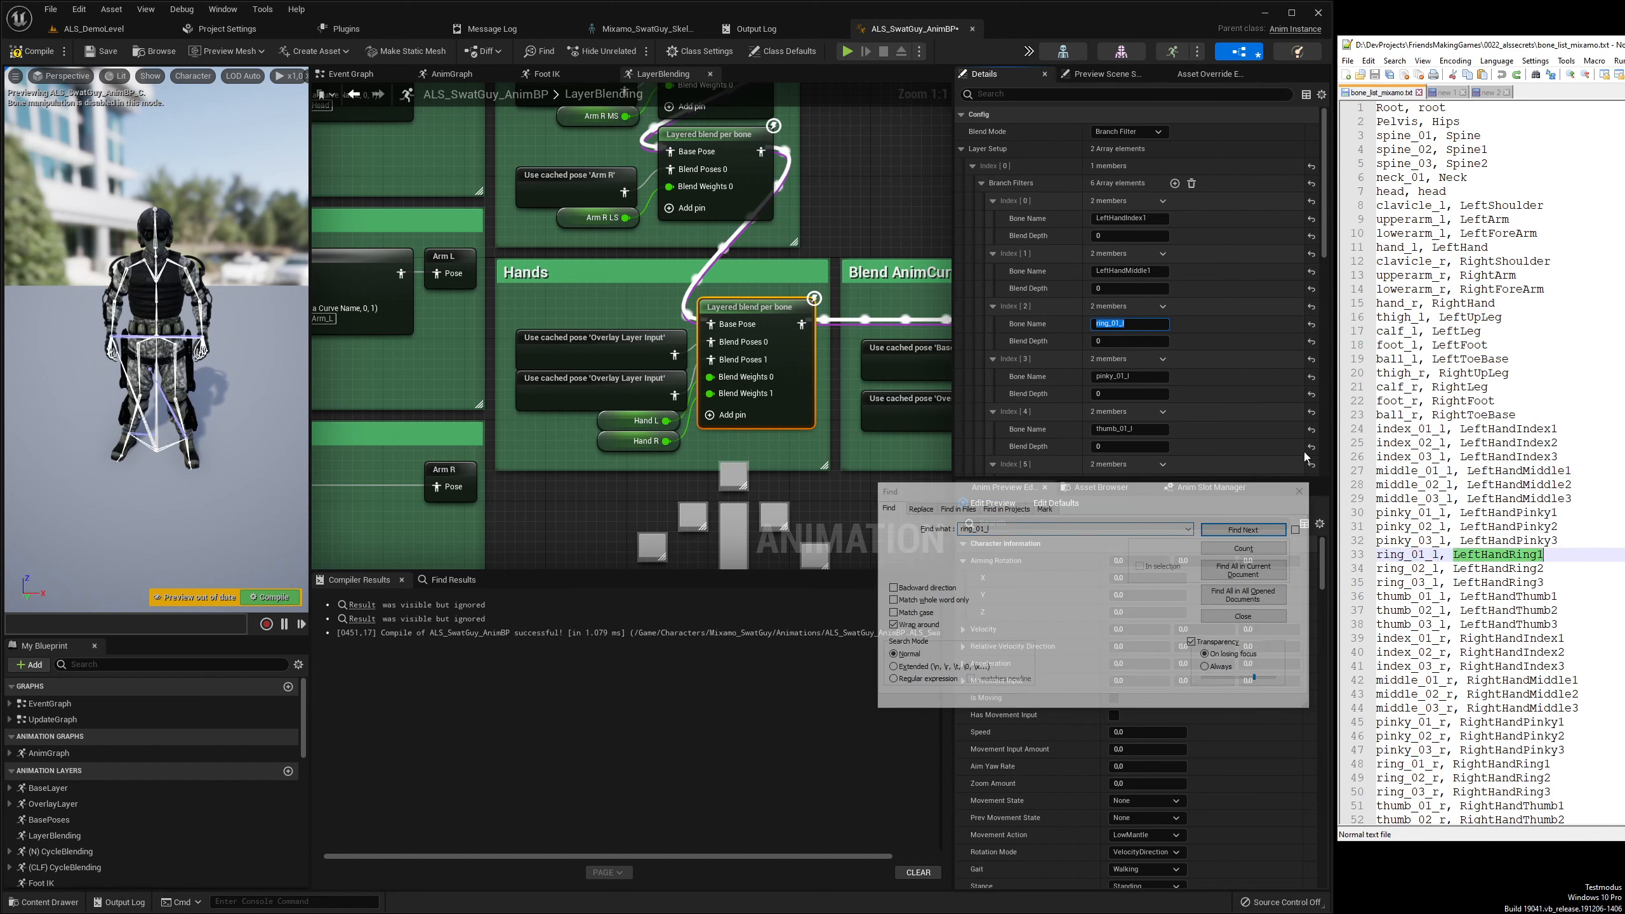
key("ctrl+c")
left_click(1129, 323)
key("ctrl+v")
key("Return")
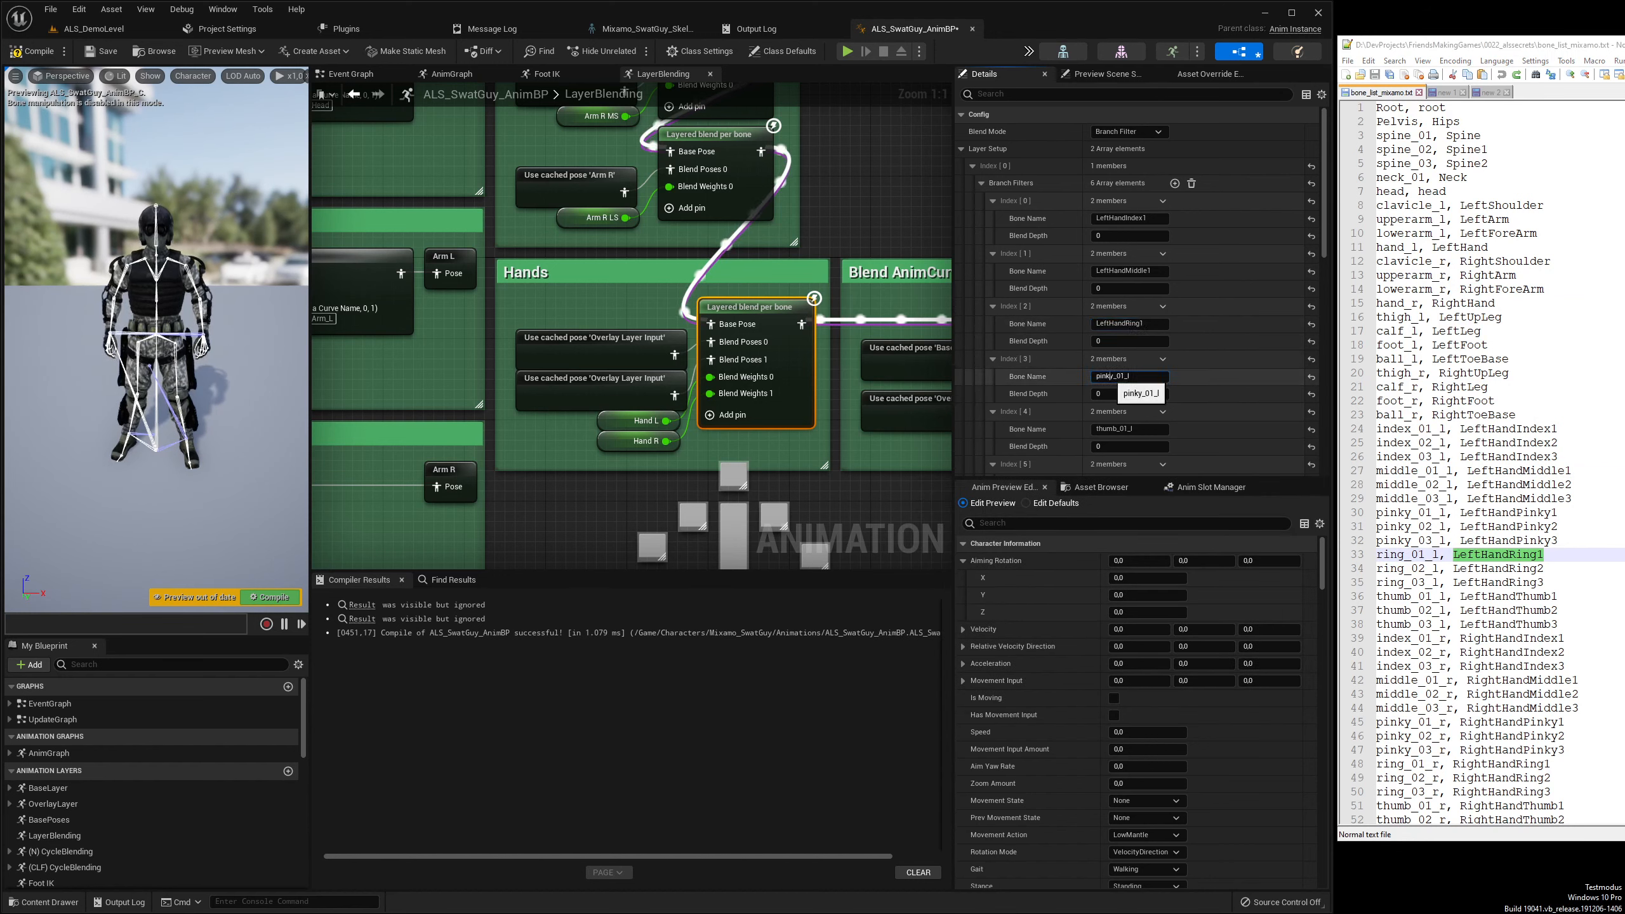
Look up pinky_01_l in the bone list and set the first layer's fourth branch filter to LeftHandPinky1
left_click(1110, 378)
key("ctrl+c")
left_click(1412, 340)
key("ctrl+f")
key("ctrl+v")
key("Return")
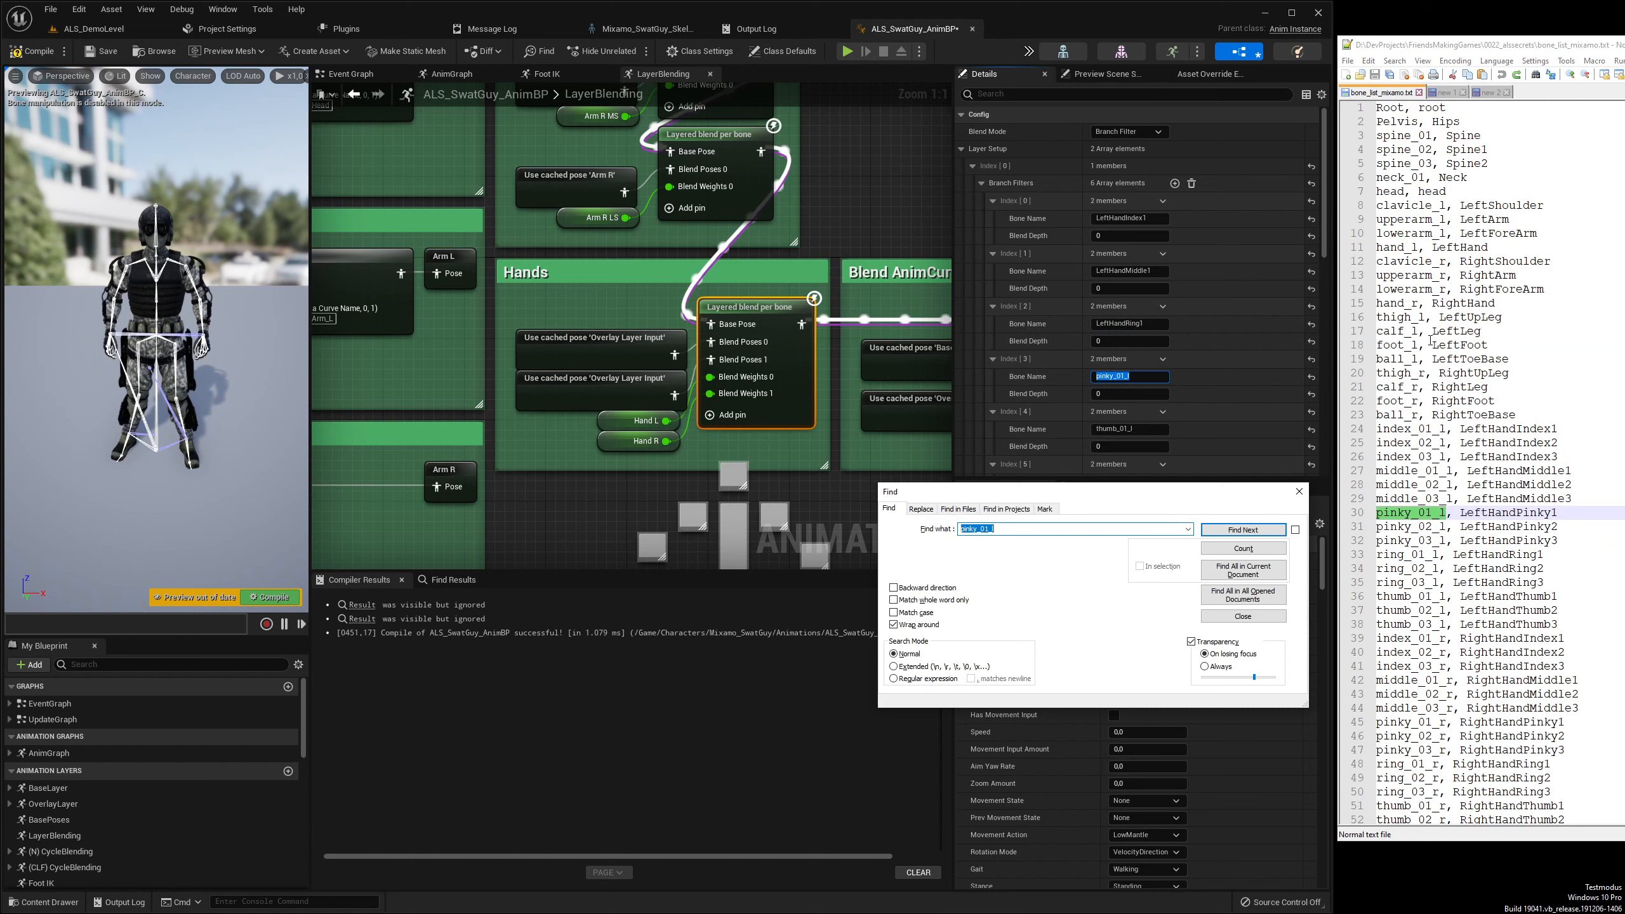
double_click(1485, 513)
key("ctrl+c")
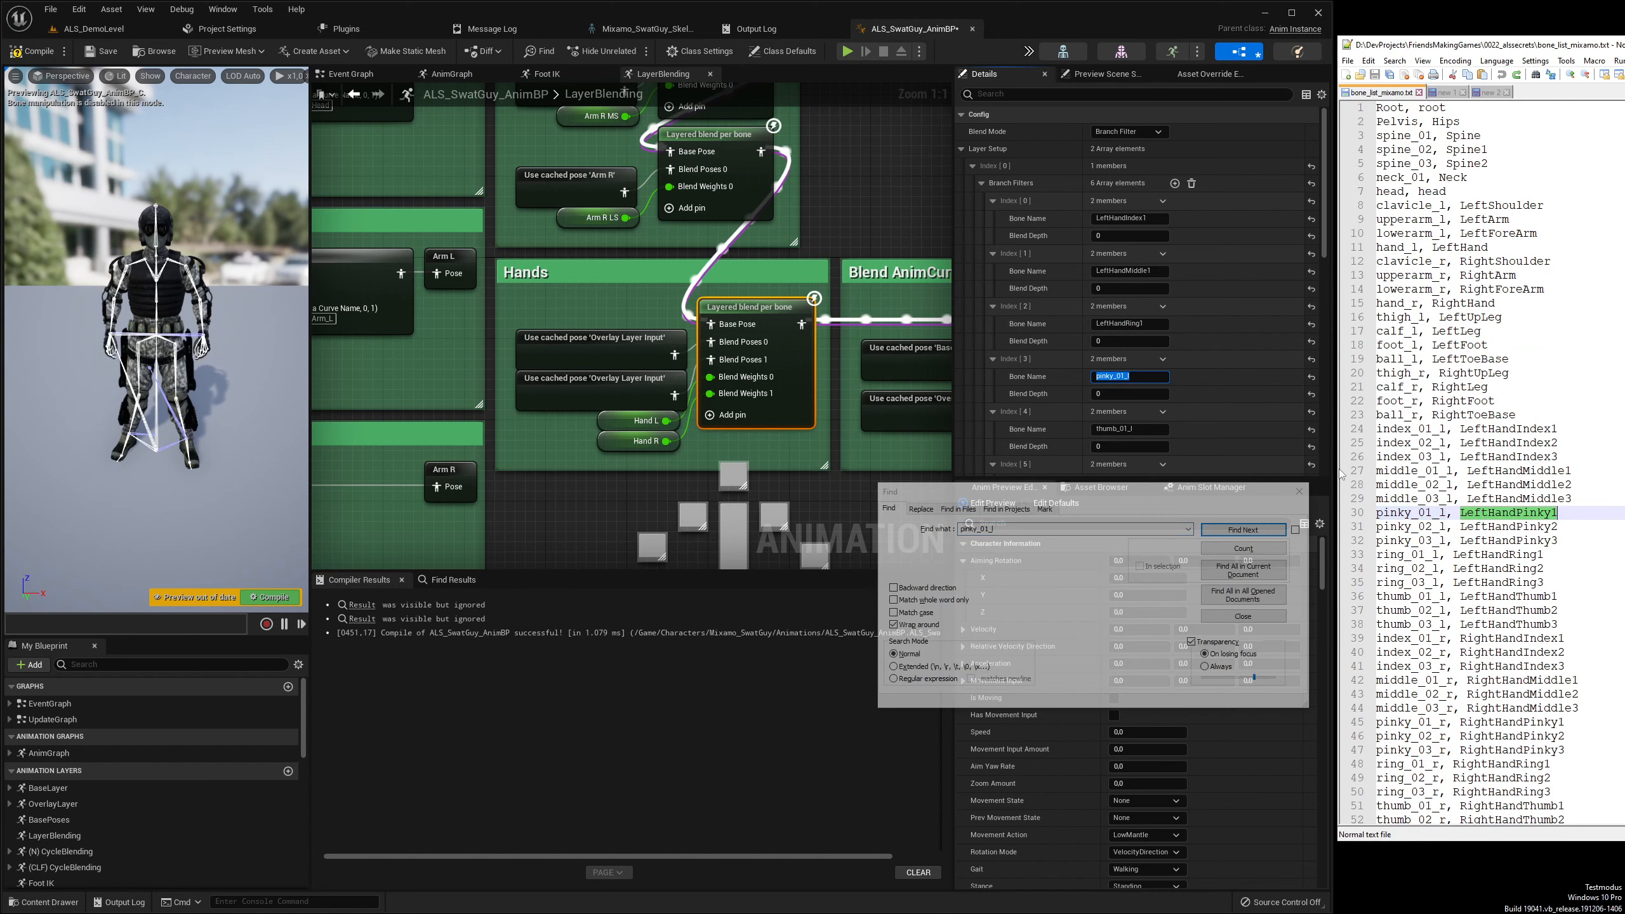
left_click(1129, 376)
key("ctrl+v")
key("Return")
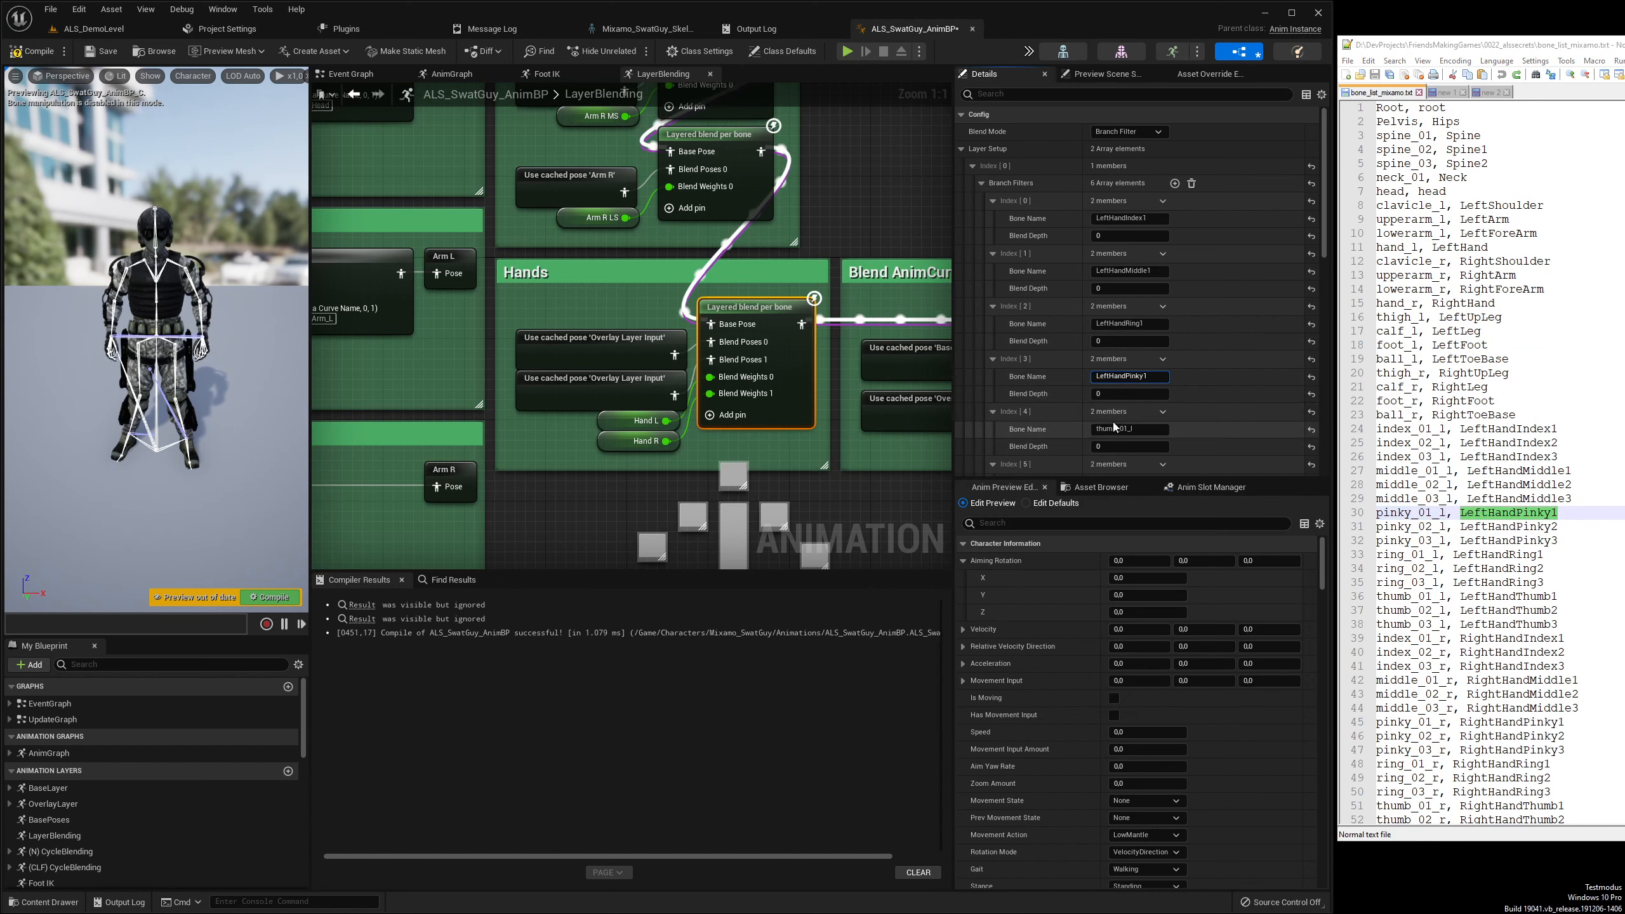
Look up thumb_01_l in the bone list and set the first layer's fifth branch filter to LeftHandThumb1
left_click(1113, 429)
key("ctrl+c")
double_click(1438, 307)
key("ctrl+f")
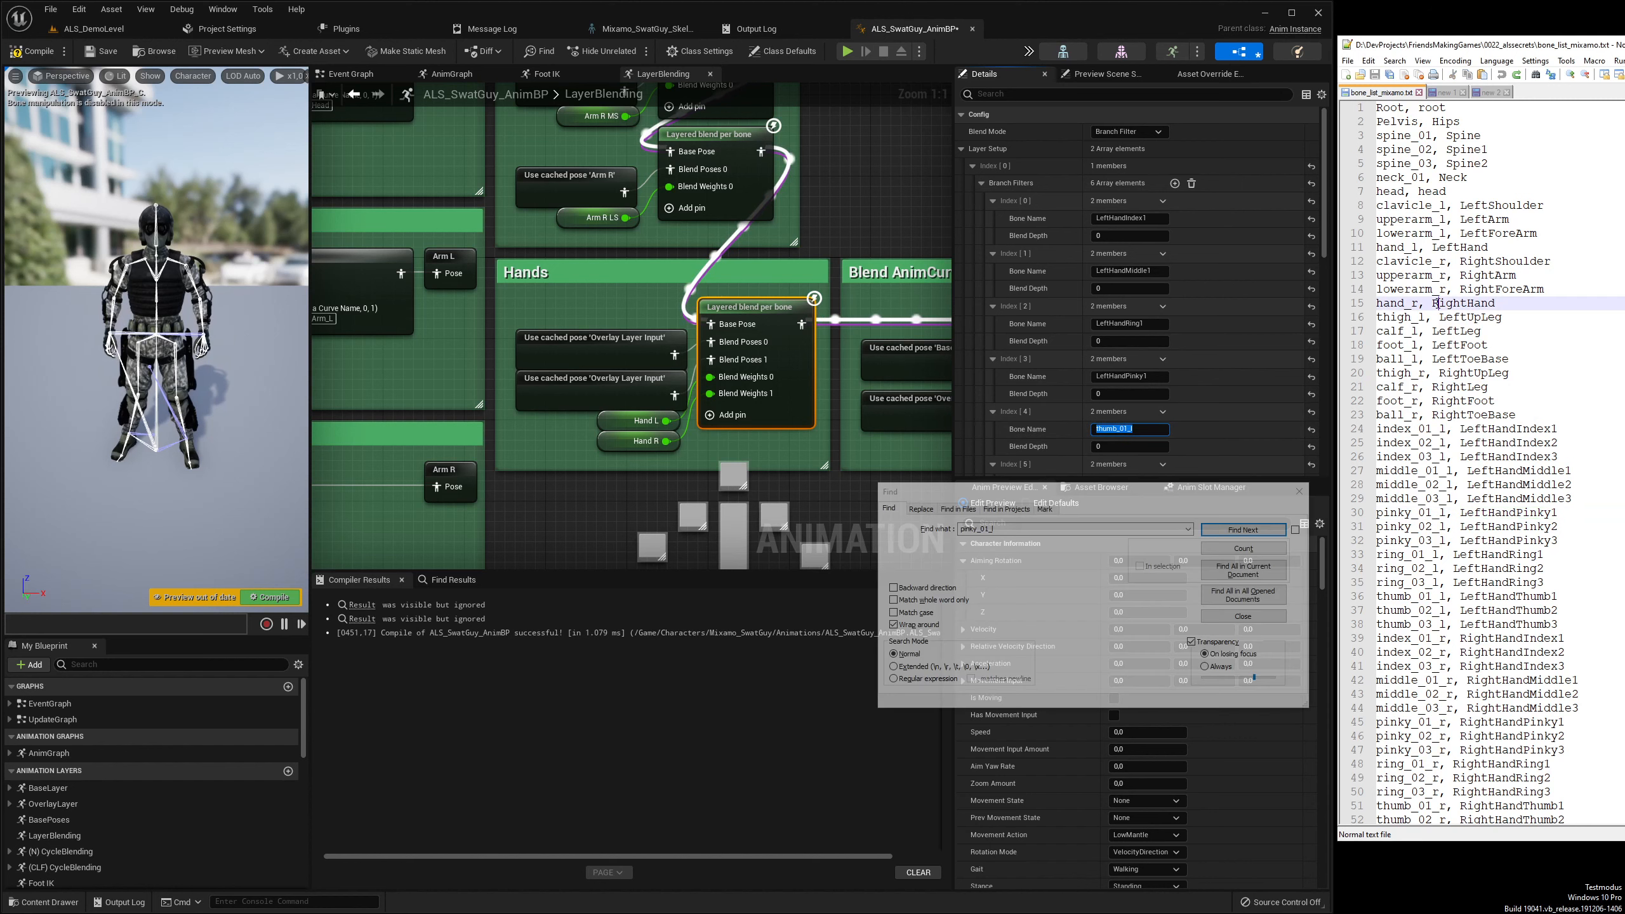
key("ctrl+v")
key("Return")
left_click(1484, 597)
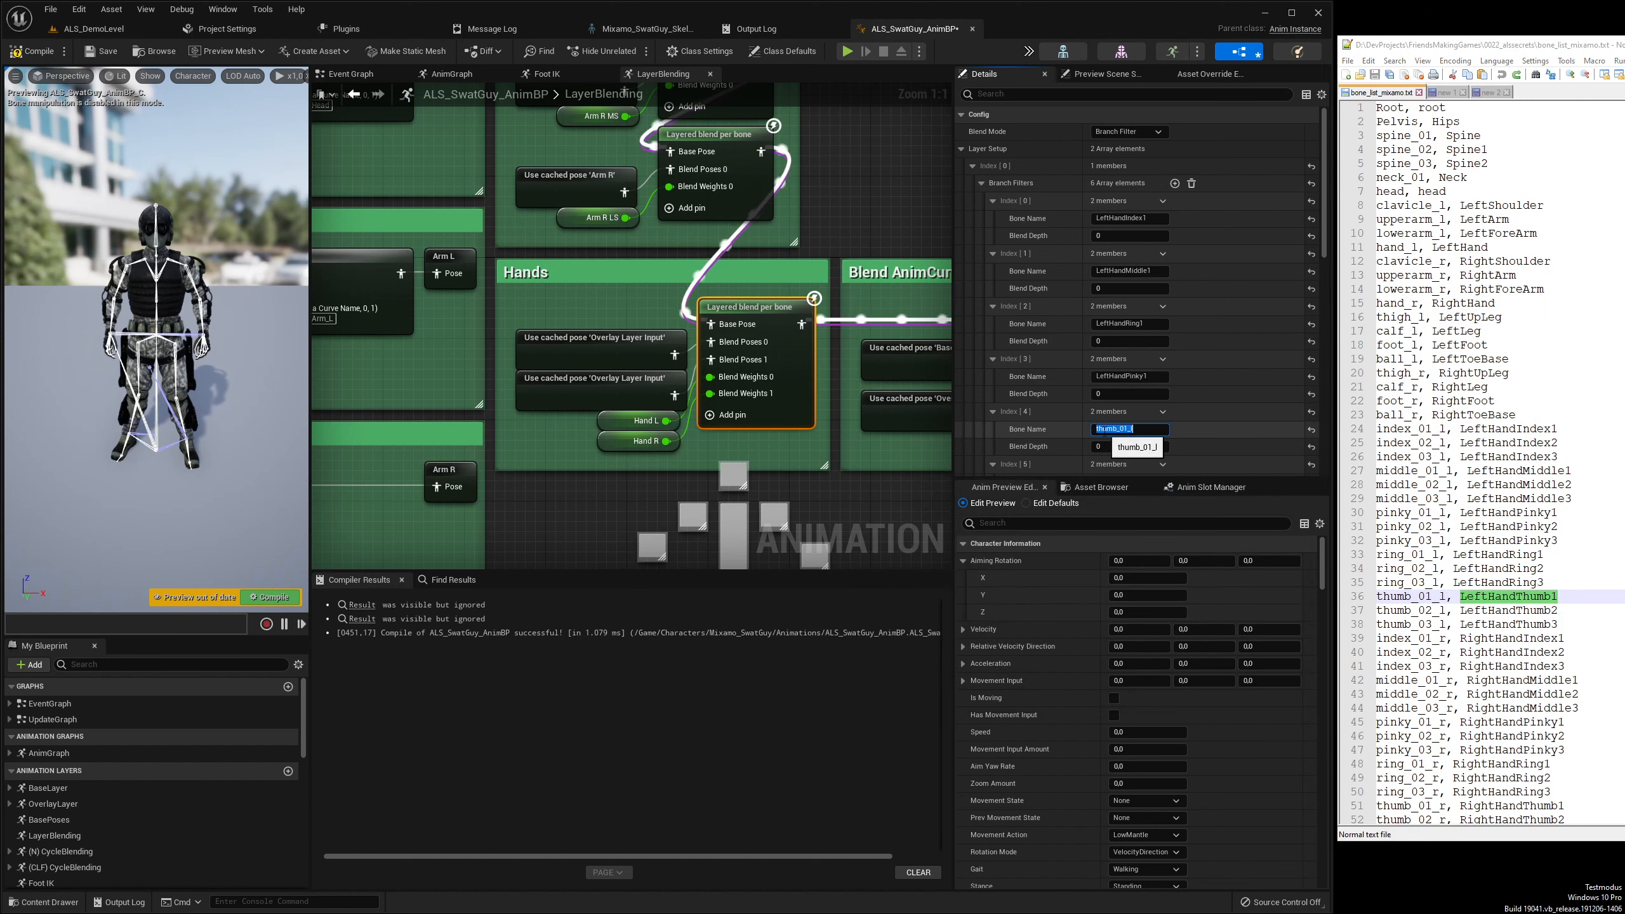
key("ctrl+v")
Look up index_01_r in the bone list and set the second layer's first branch filter to RightHandIndex1
scroll(1145, 409, "down", 5)
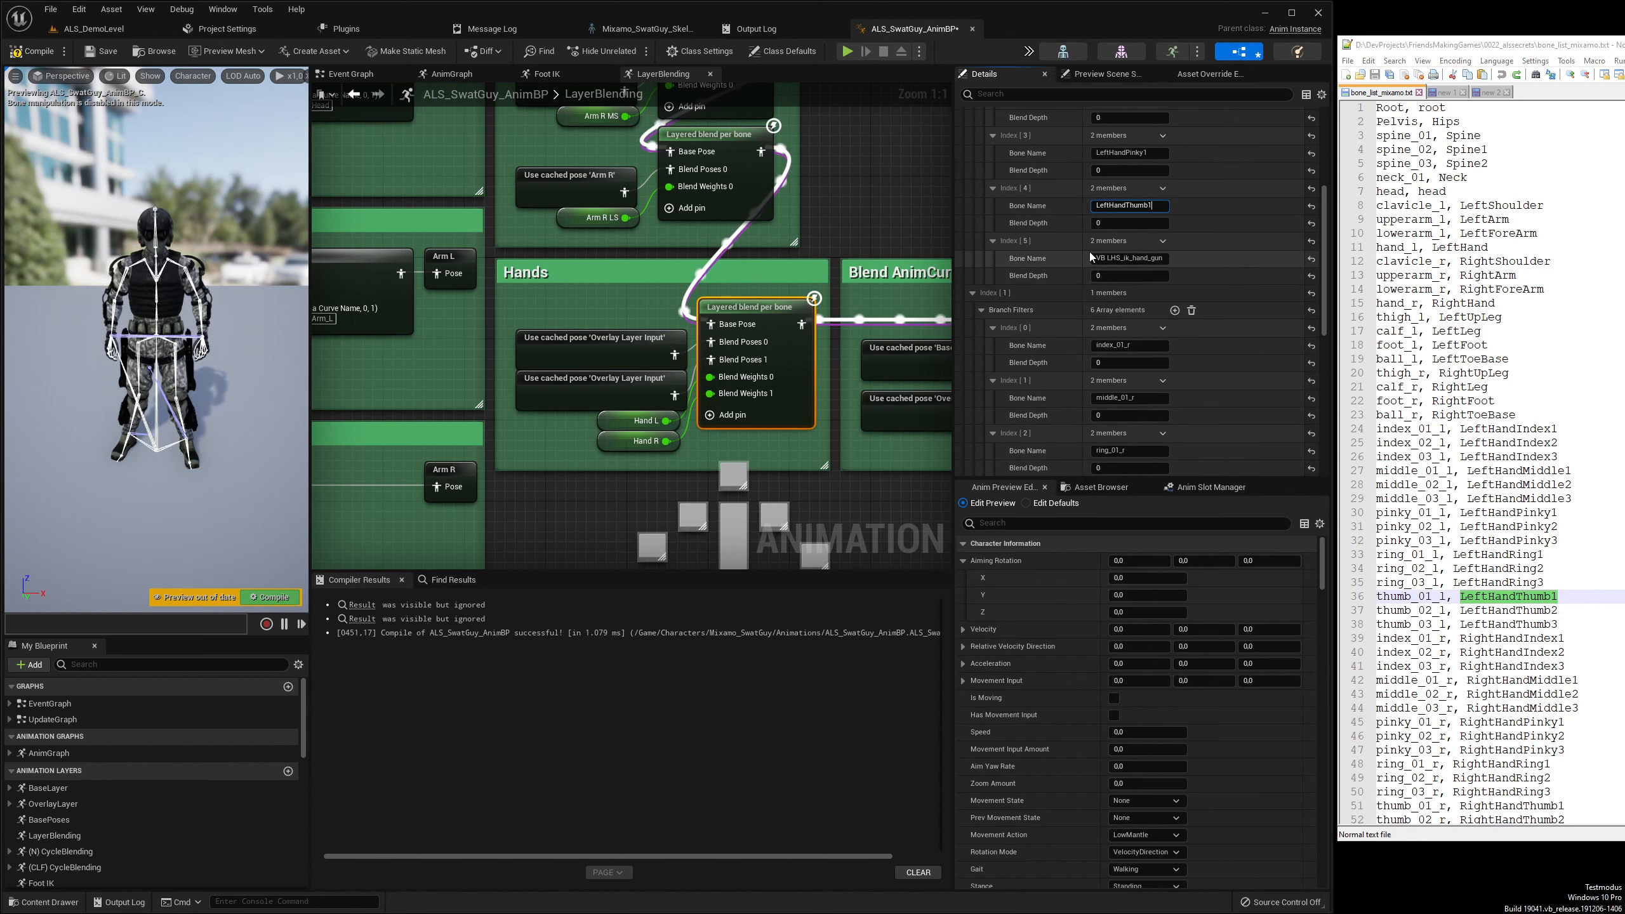
left_click(1126, 347)
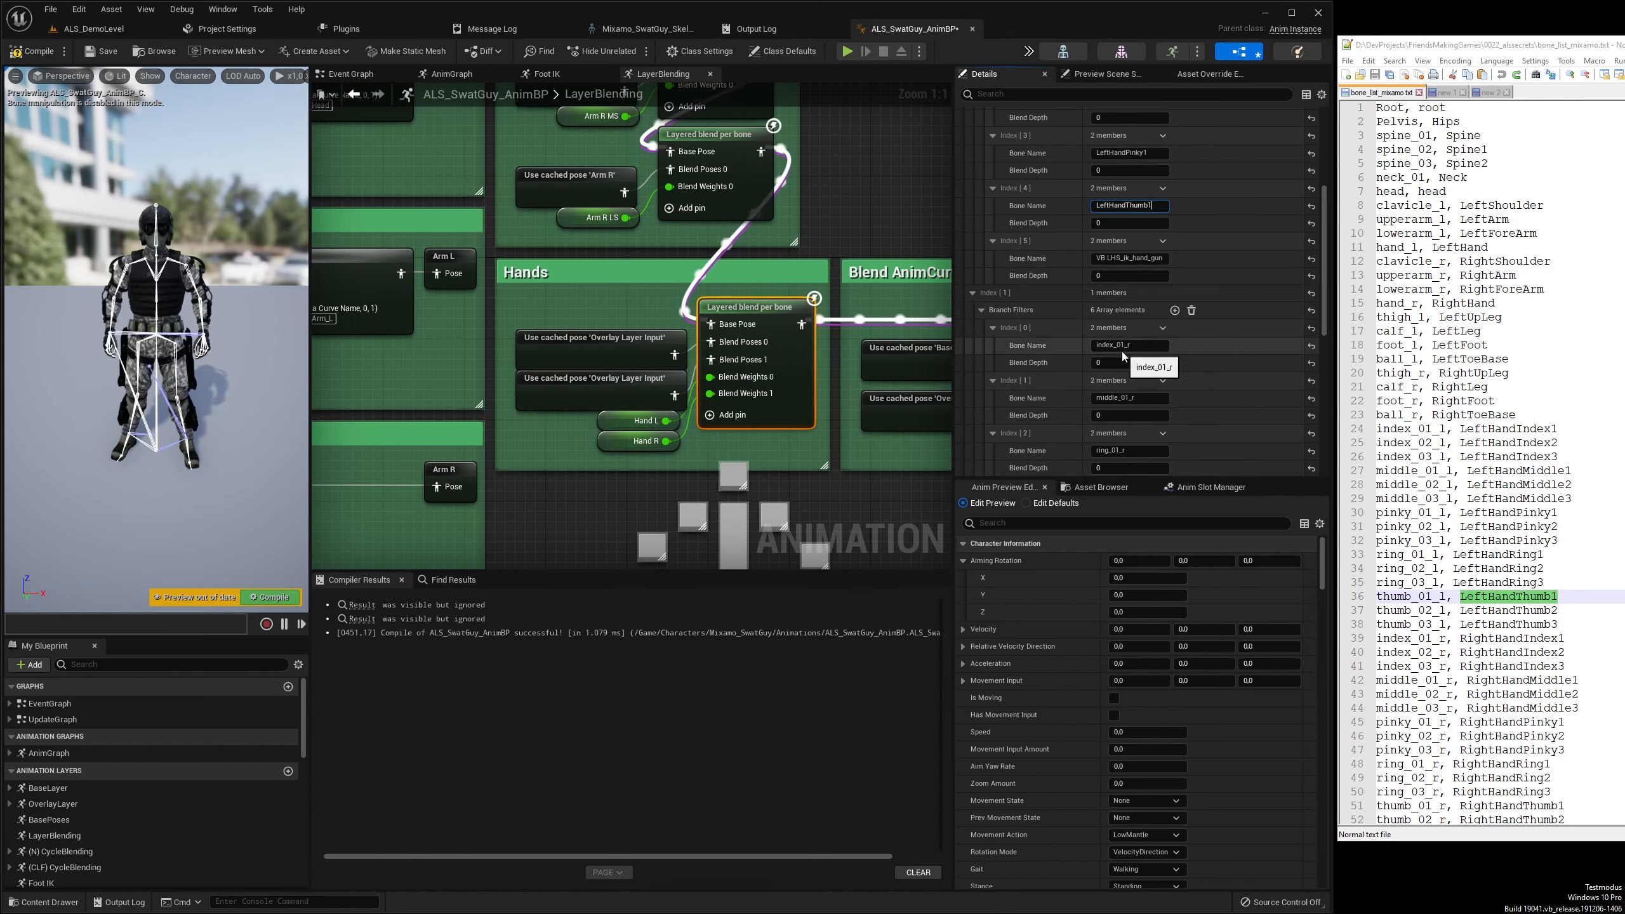
double_click(1412, 247)
key("ctrl+f")
key("Return")
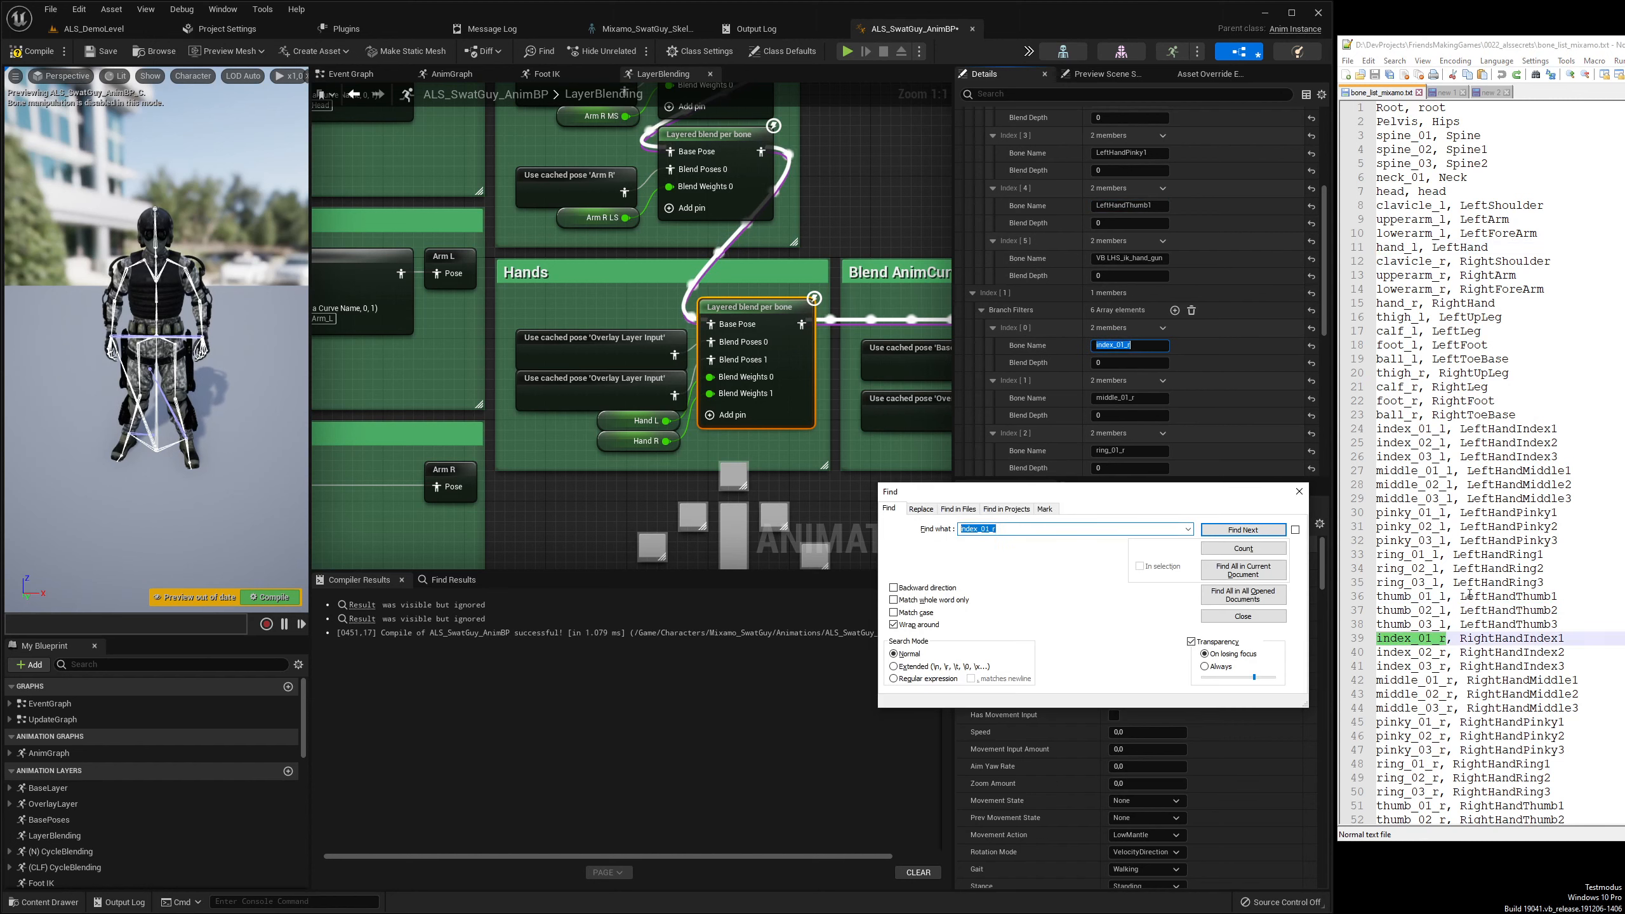
double_click(1479, 637)
key("ctrl+c")
left_click(1126, 346)
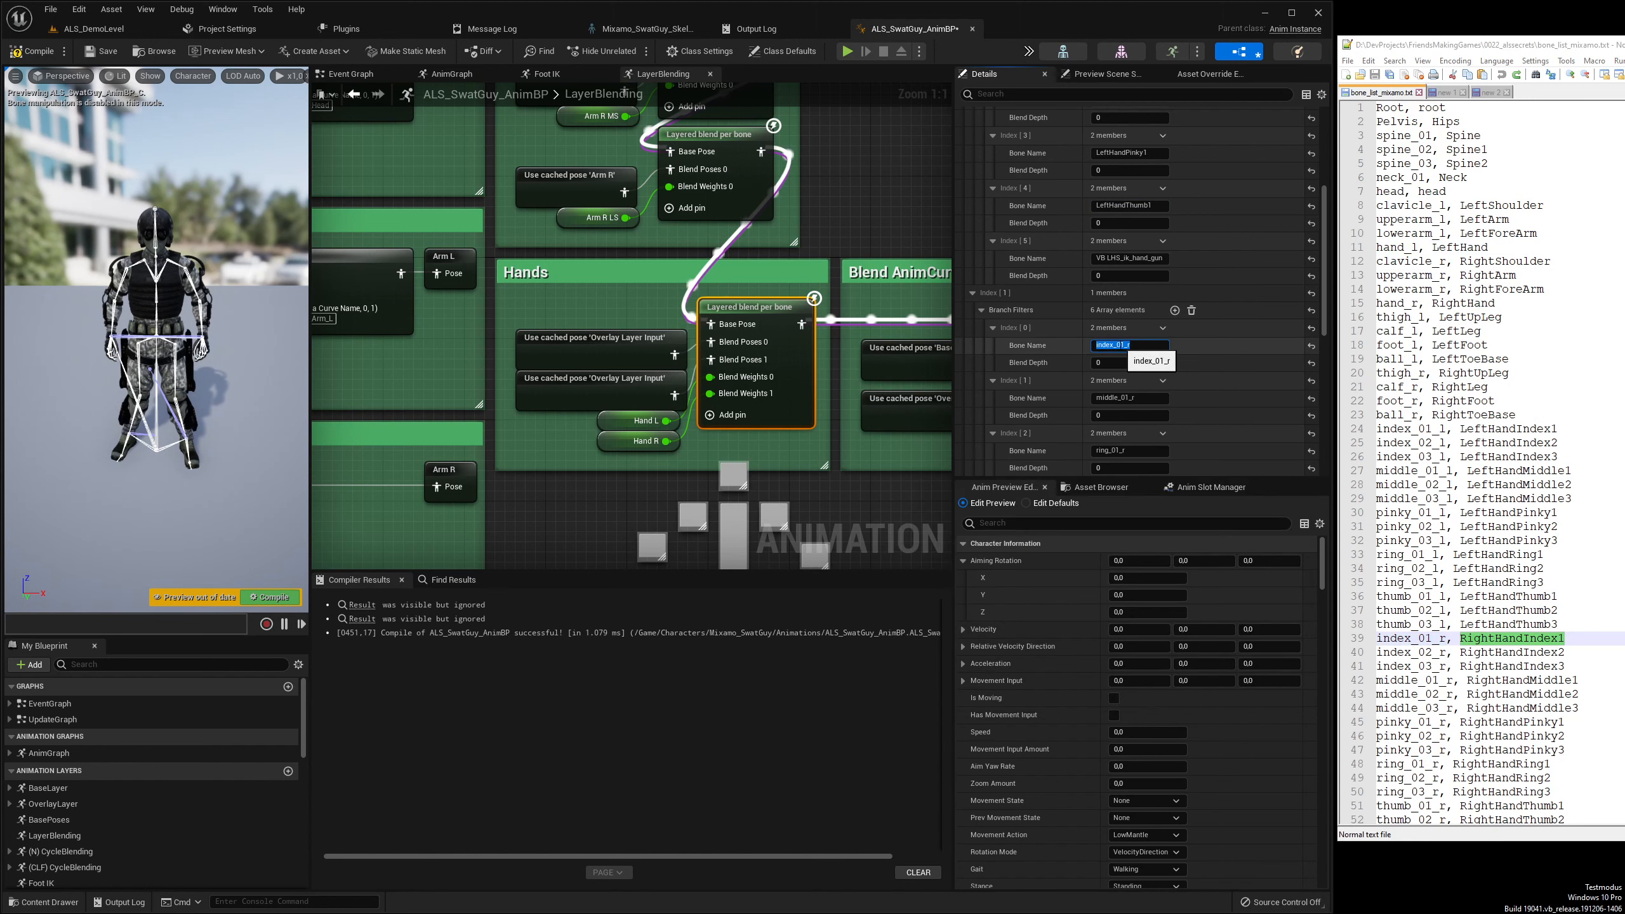
key("ctrl+v")
Look up middle_01_r in the bone list and set the second layer's second branch filter to RightHandMiddle1
scroll(1141, 382, "down", 3)
left_click(1114, 255)
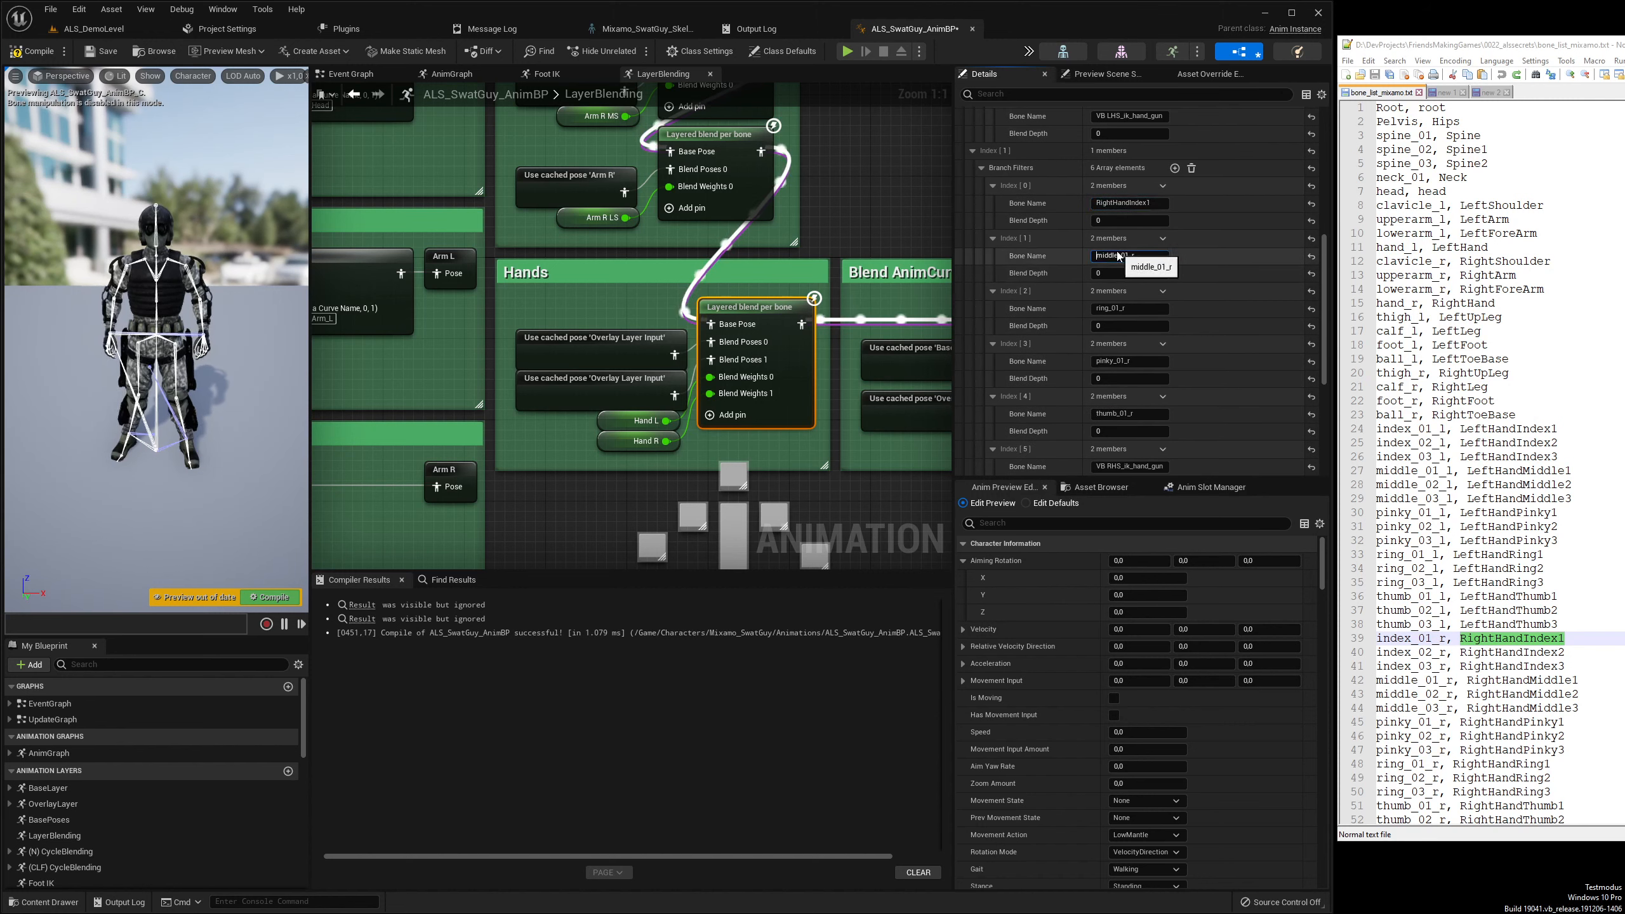
key("ctrl+c")
left_click(1417, 251)
key("ctrl+f")
key("ctrl+v")
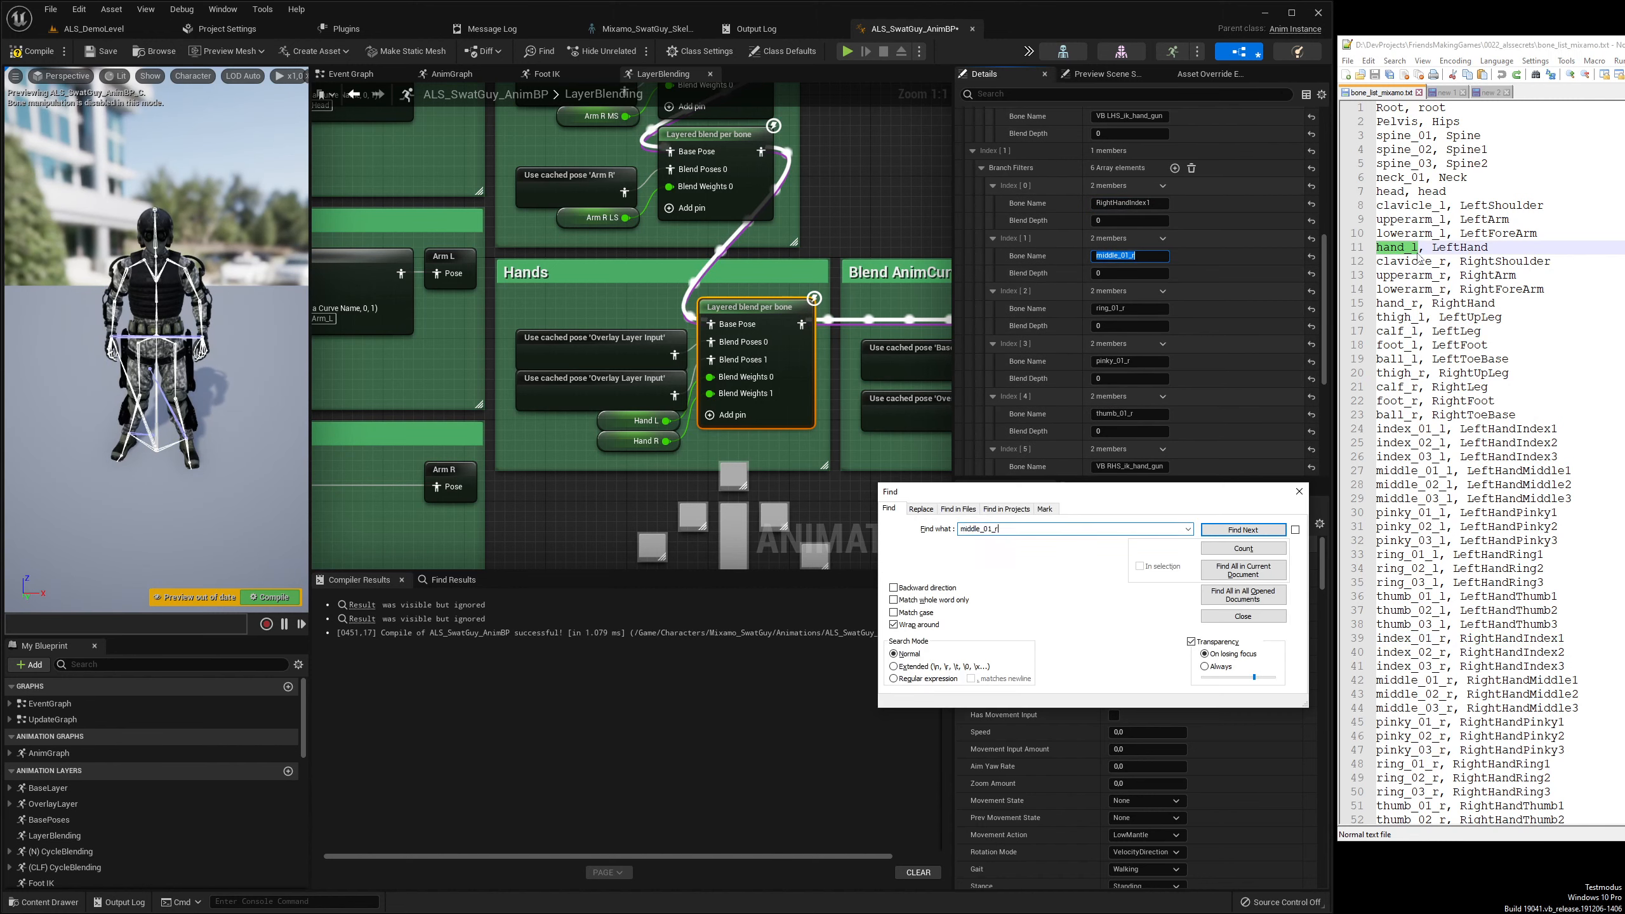
key("Return")
double_click(1487, 681)
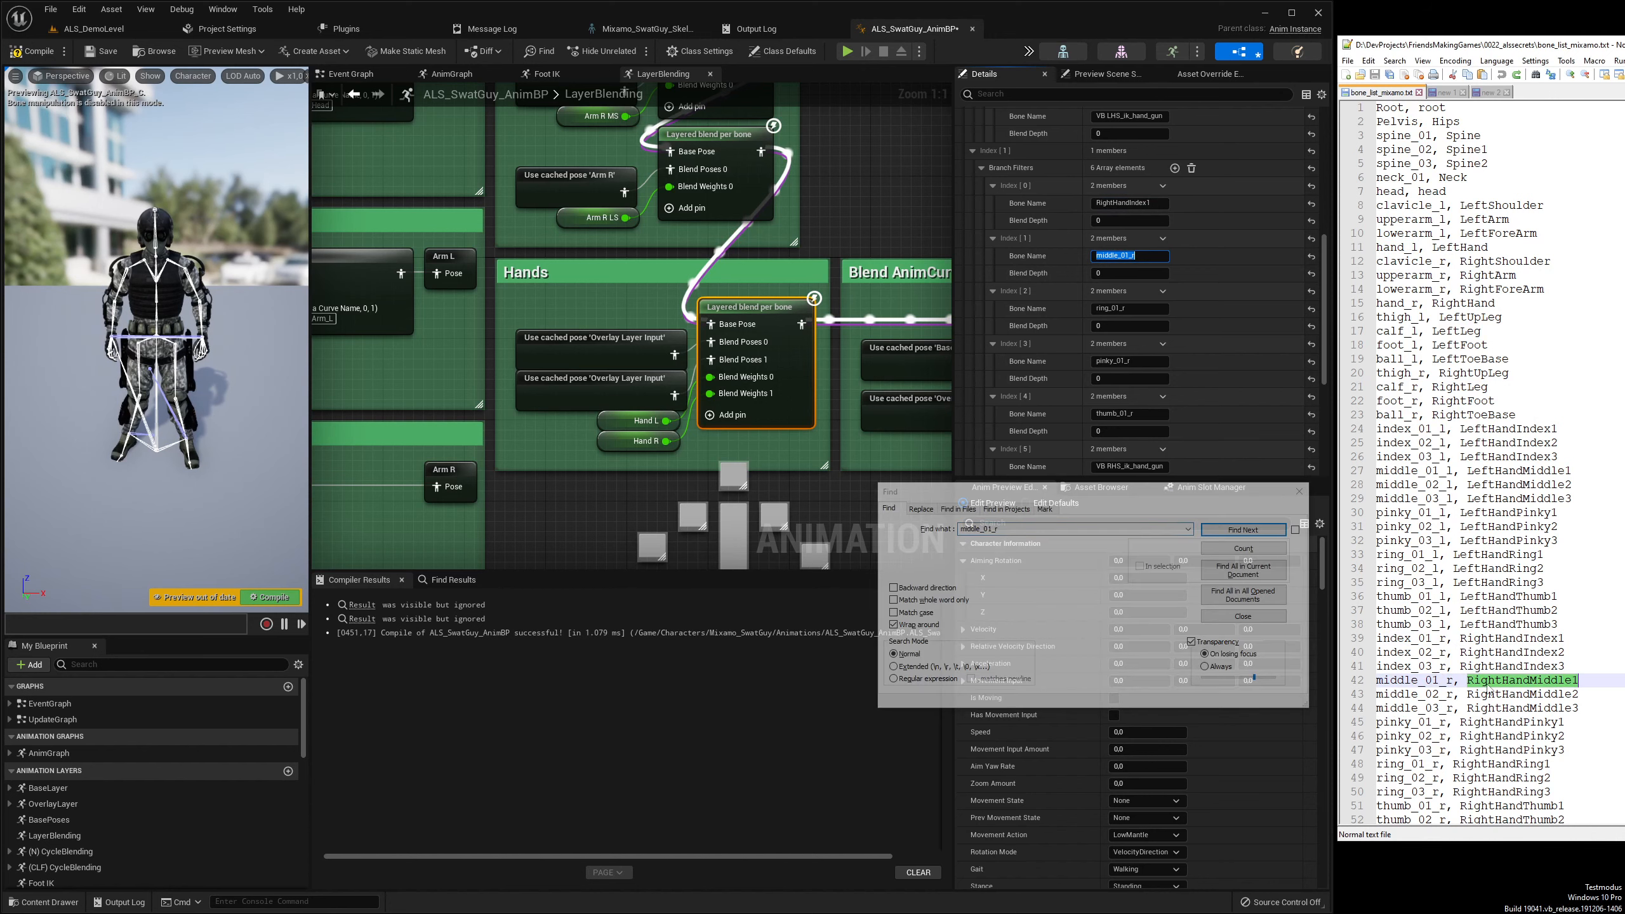
key("ctrl+c")
left_click(1126, 255)
key("ctrl+v")
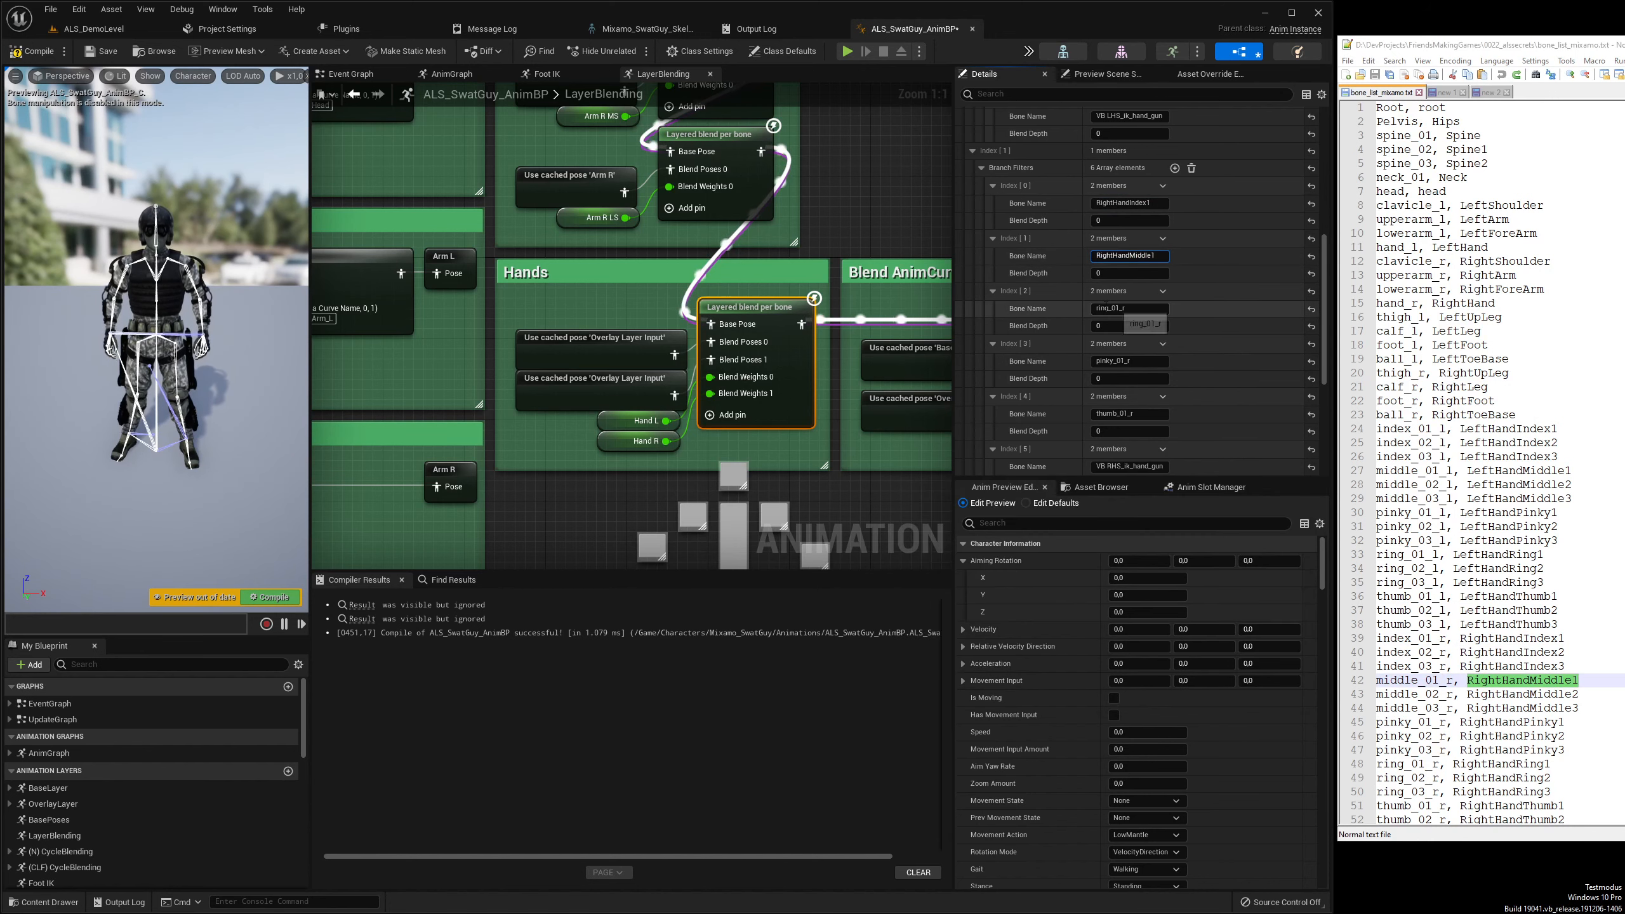
Look up ring_01_r in the bone list and set the second layer's third branch filter to RightHandRing1
left_click(1117, 308)
key("ctrl+c")
double_click(1444, 276)
key("ctrl+f")
key("ctrl+v")
key("Return")
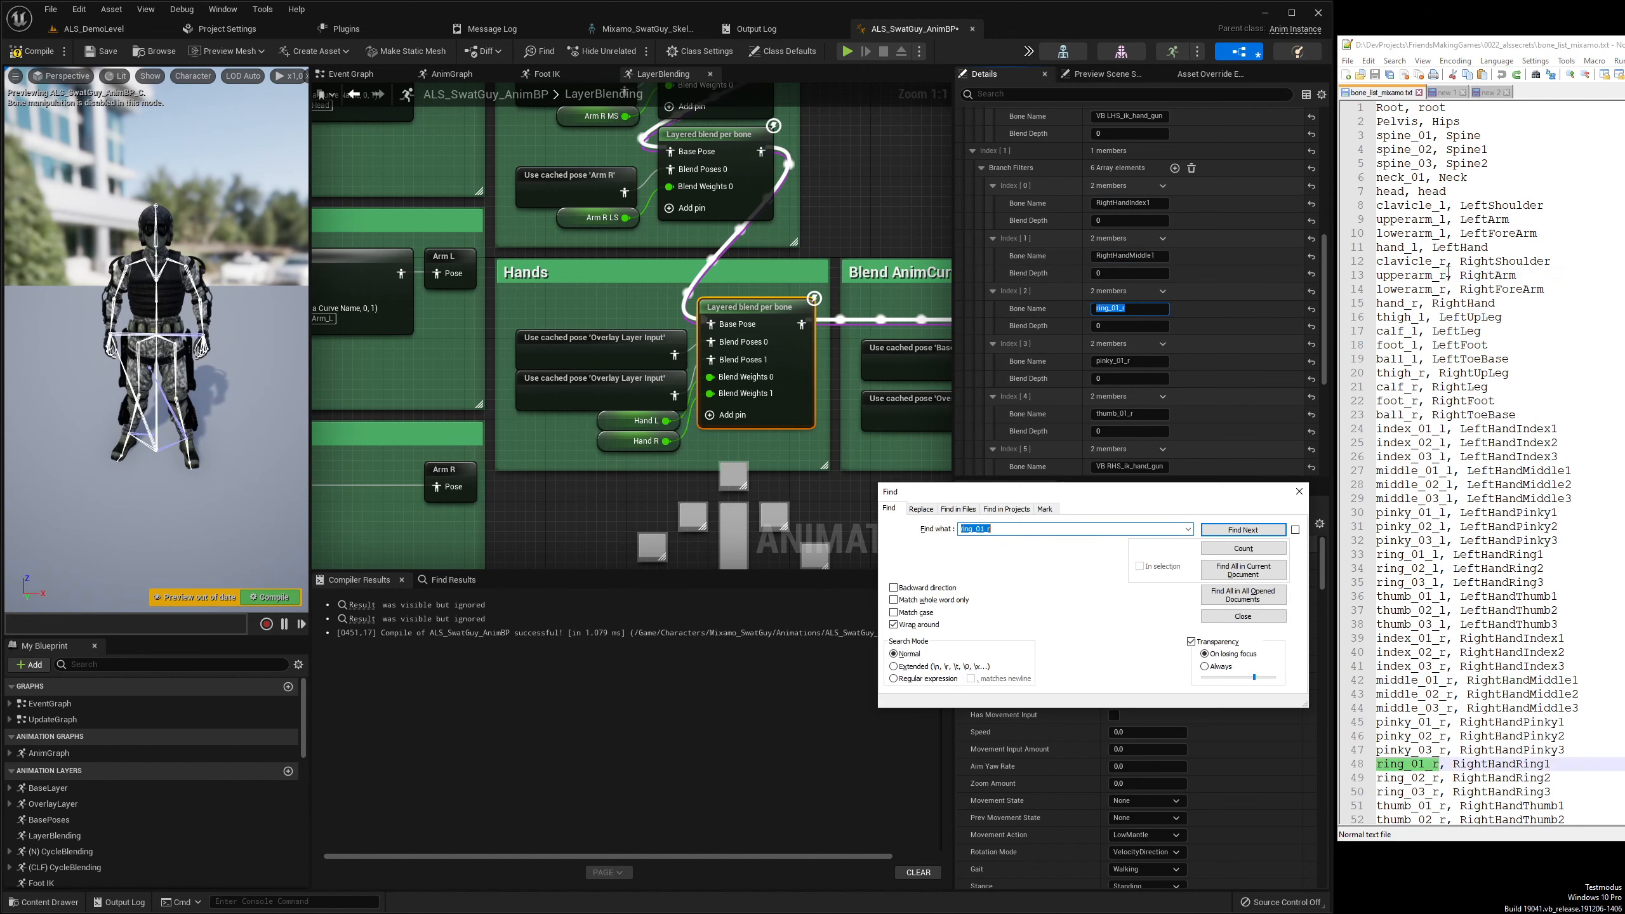
double_click(1479, 764)
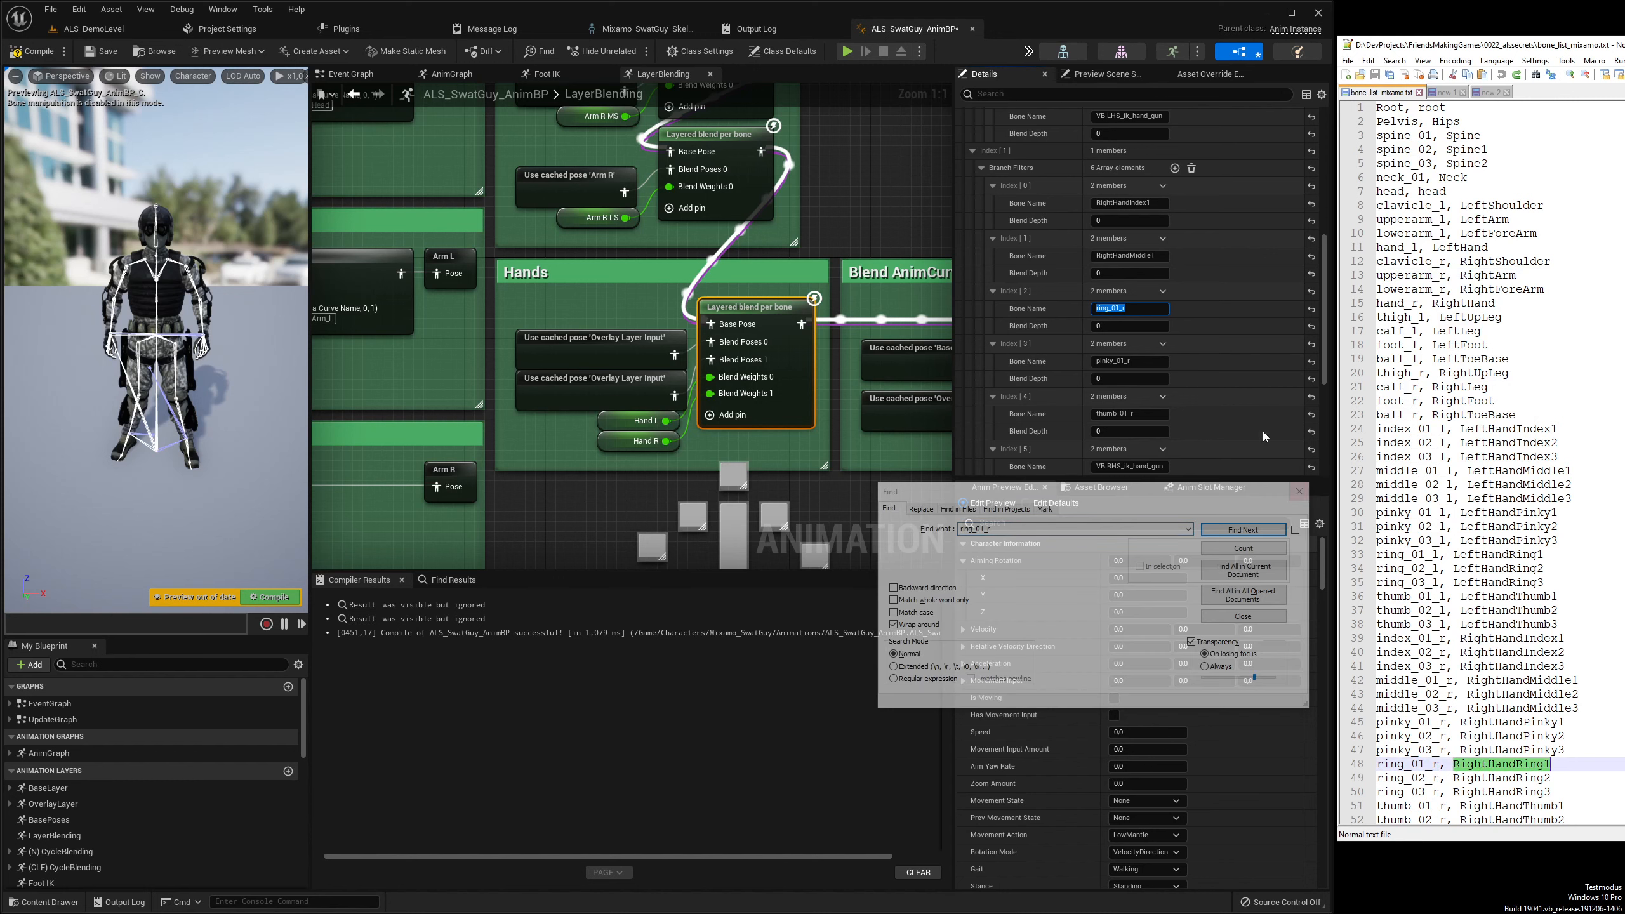
key("ctrl+c")
left_click(1126, 308)
key("ctrl+v")
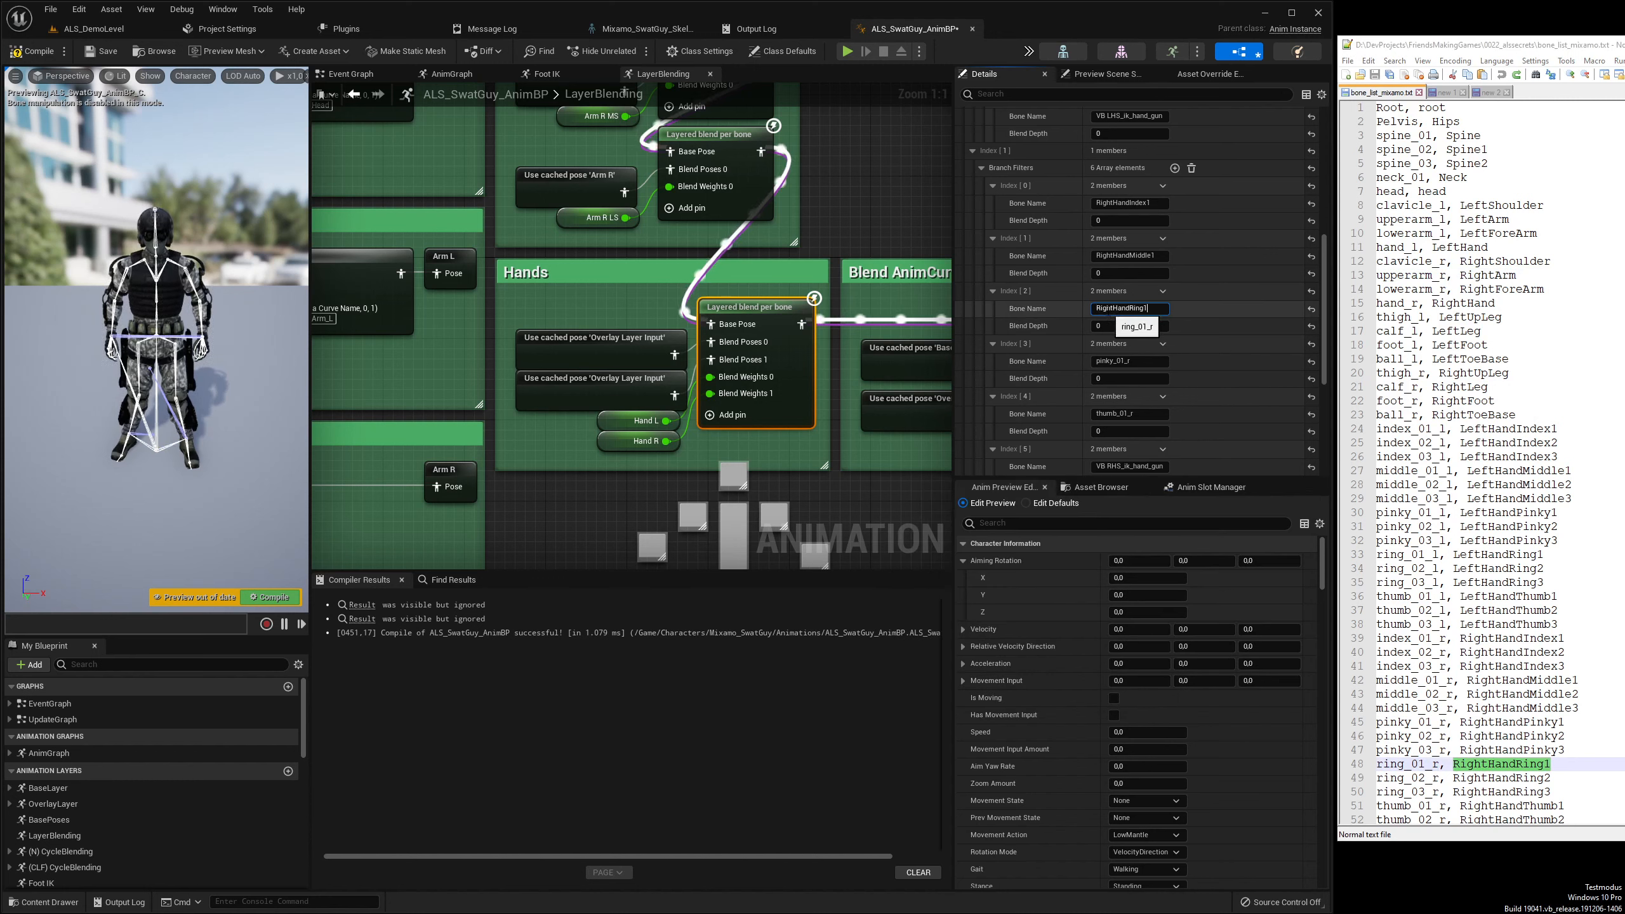
Look up pinky_01_r in the bone list and set the second layer's fourth branch filter to RightHandPinky1
left_click(1107, 361)
left_click(1371, 290)
key("ctrl+f")
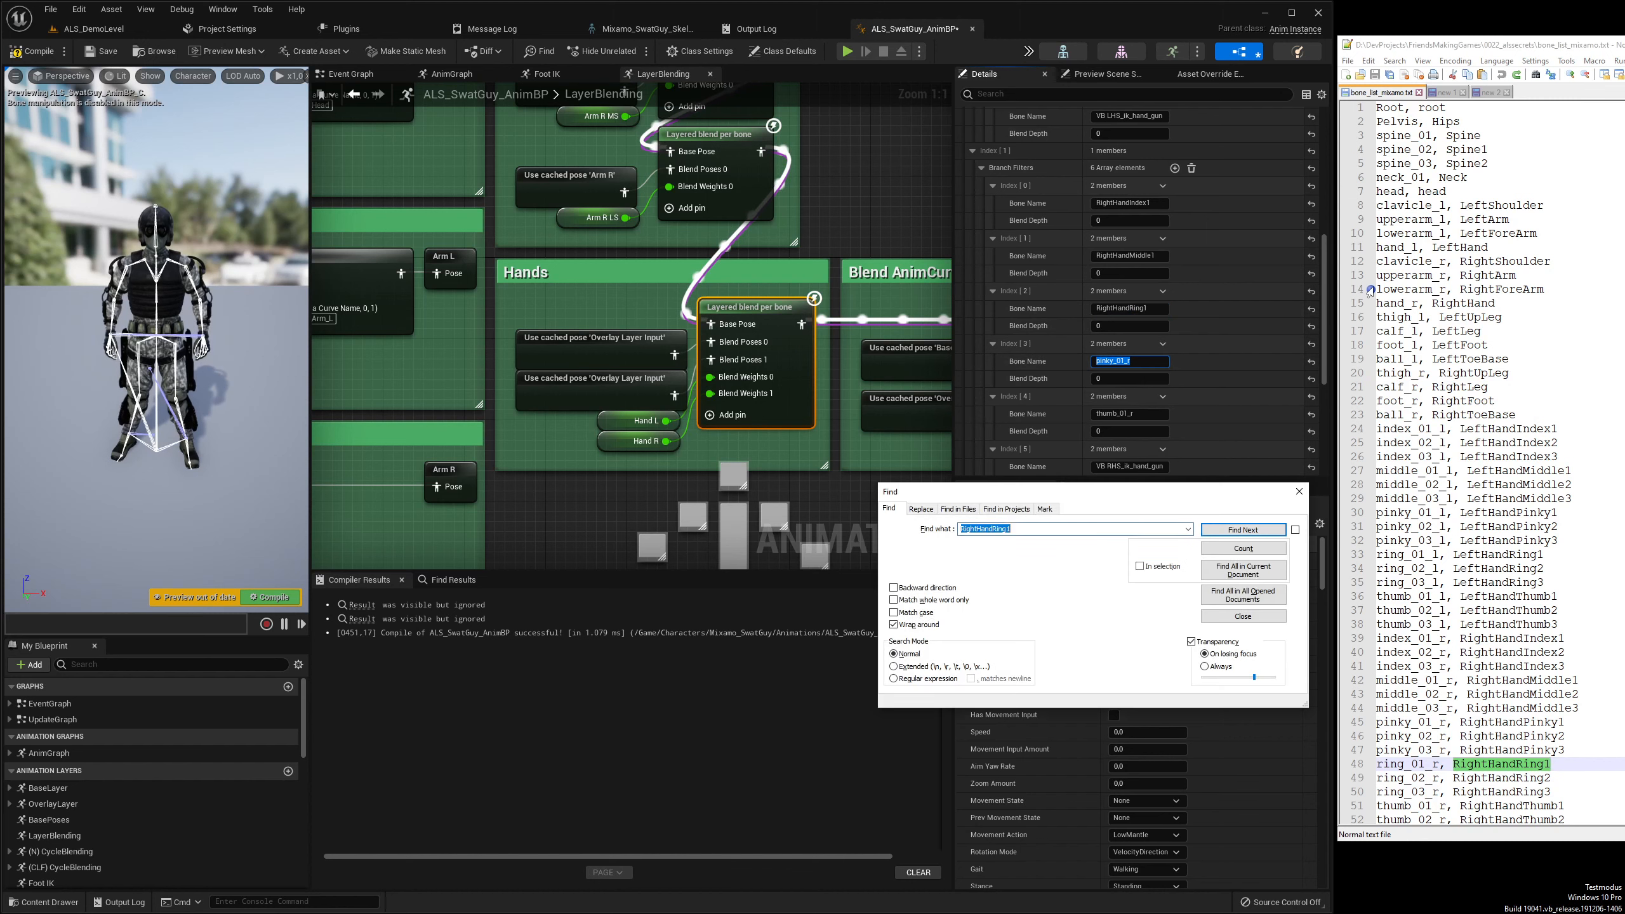
type("pinky_01_r")
key("Return")
double_click(1512, 722)
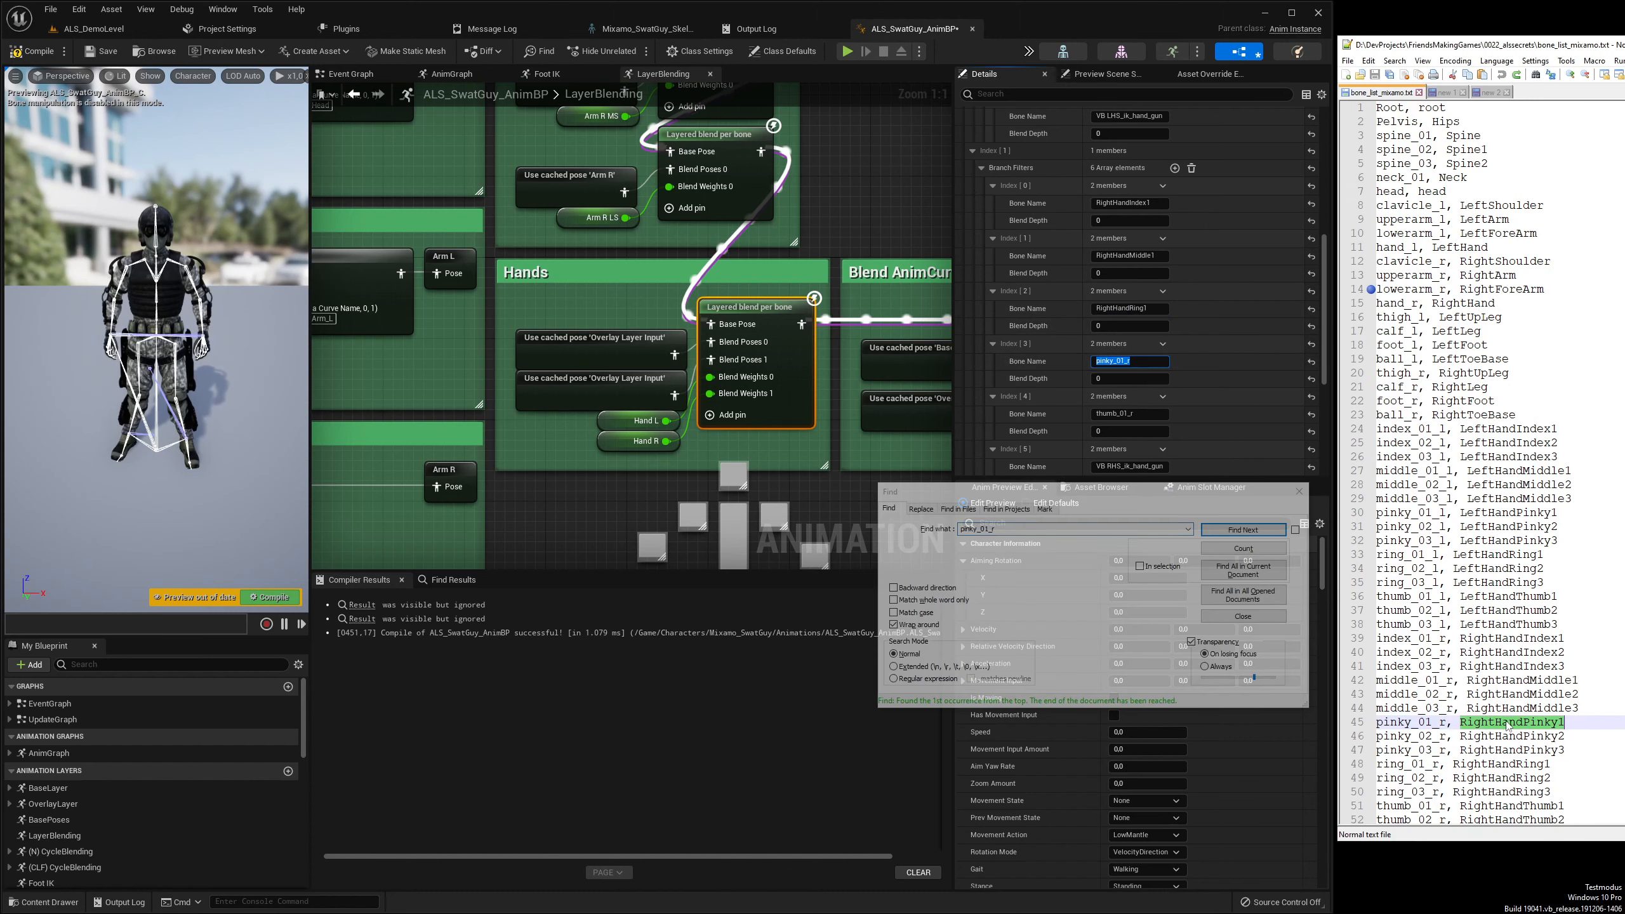
key("ctrl+c")
left_click(1129, 360)
key("ctrl+v")
Look up thumb_01_r in the bone list and set the second layer's fifth branch filter to RightHandThumb1
left_click(1131, 413)
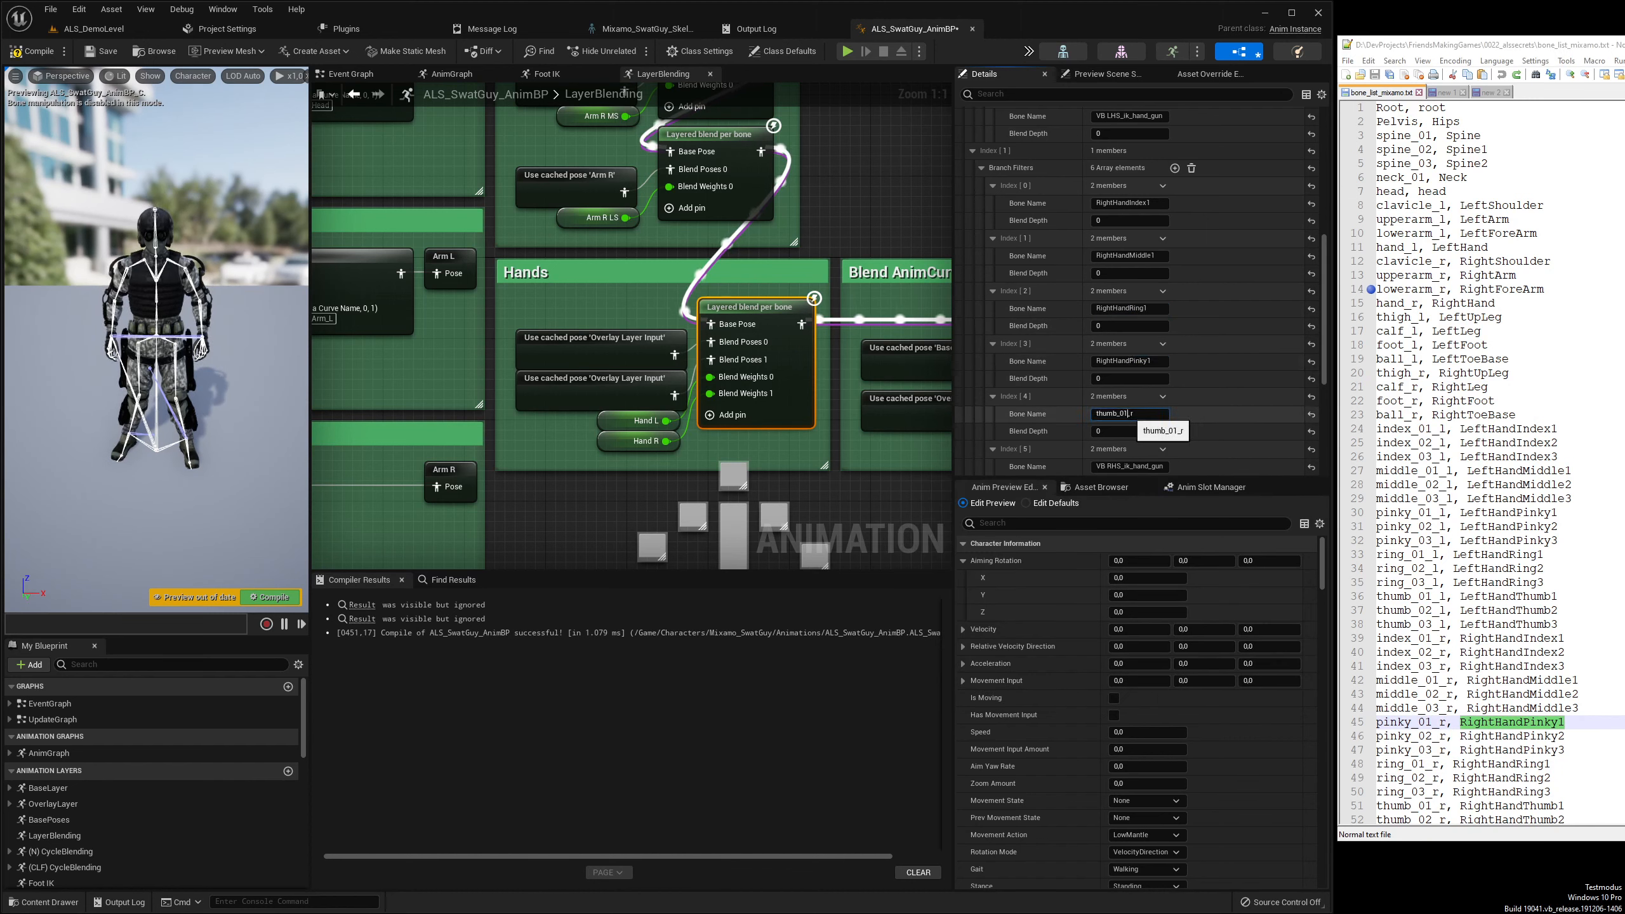
key("ctrl+c")
double_click(1435, 360)
key("ctrl+f")
key("ctrl+v")
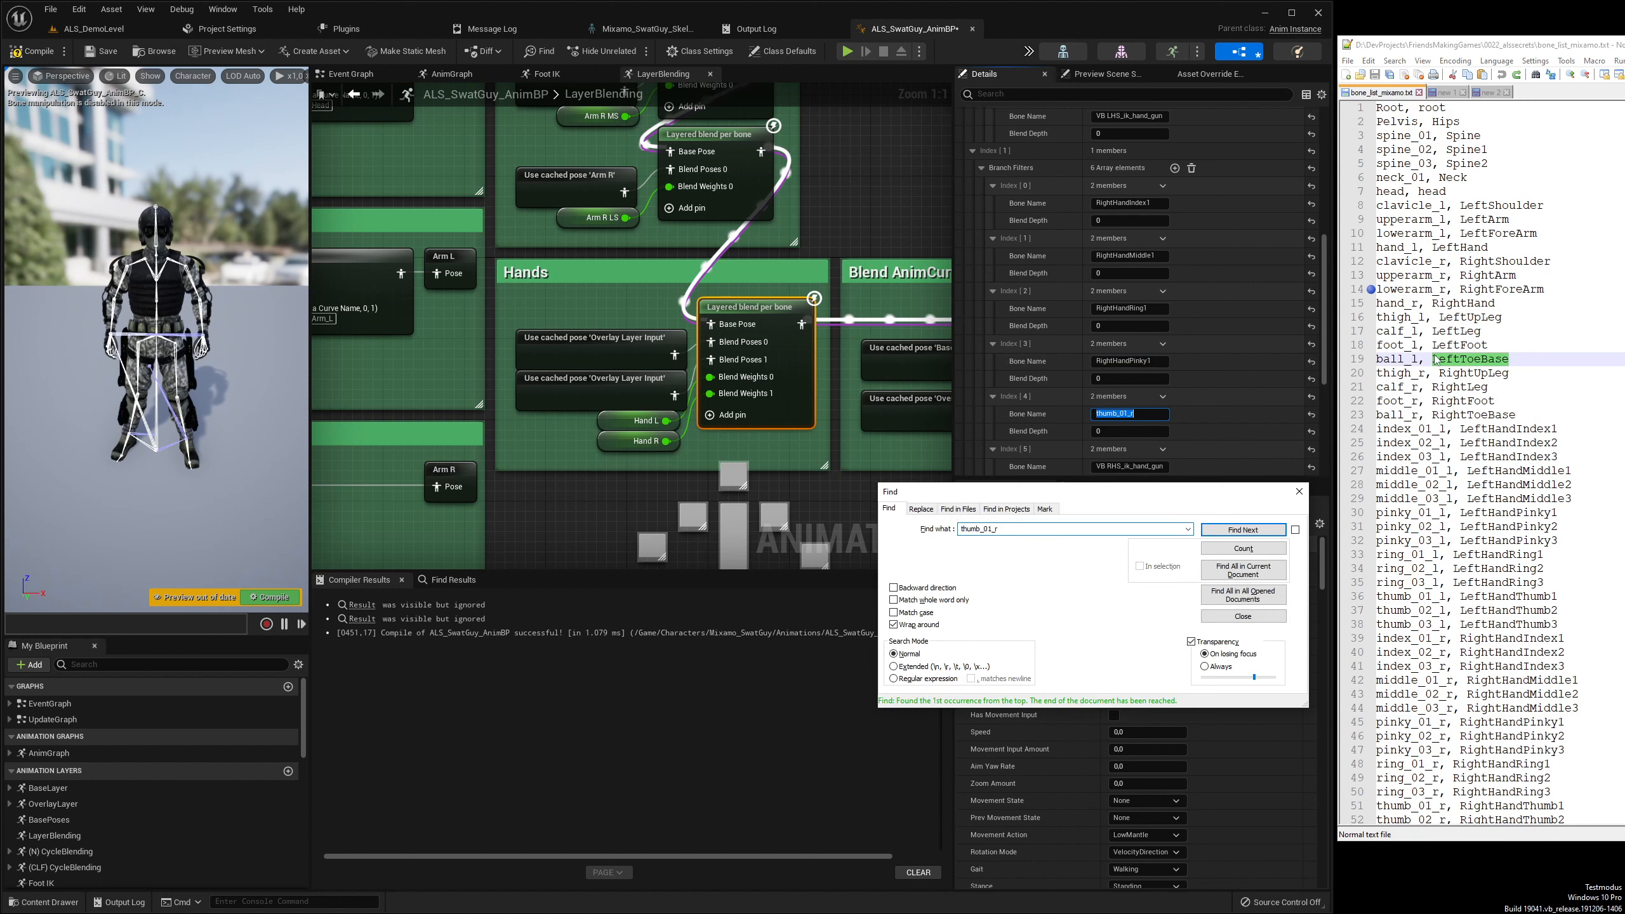
key("Return")
double_click(1494, 805)
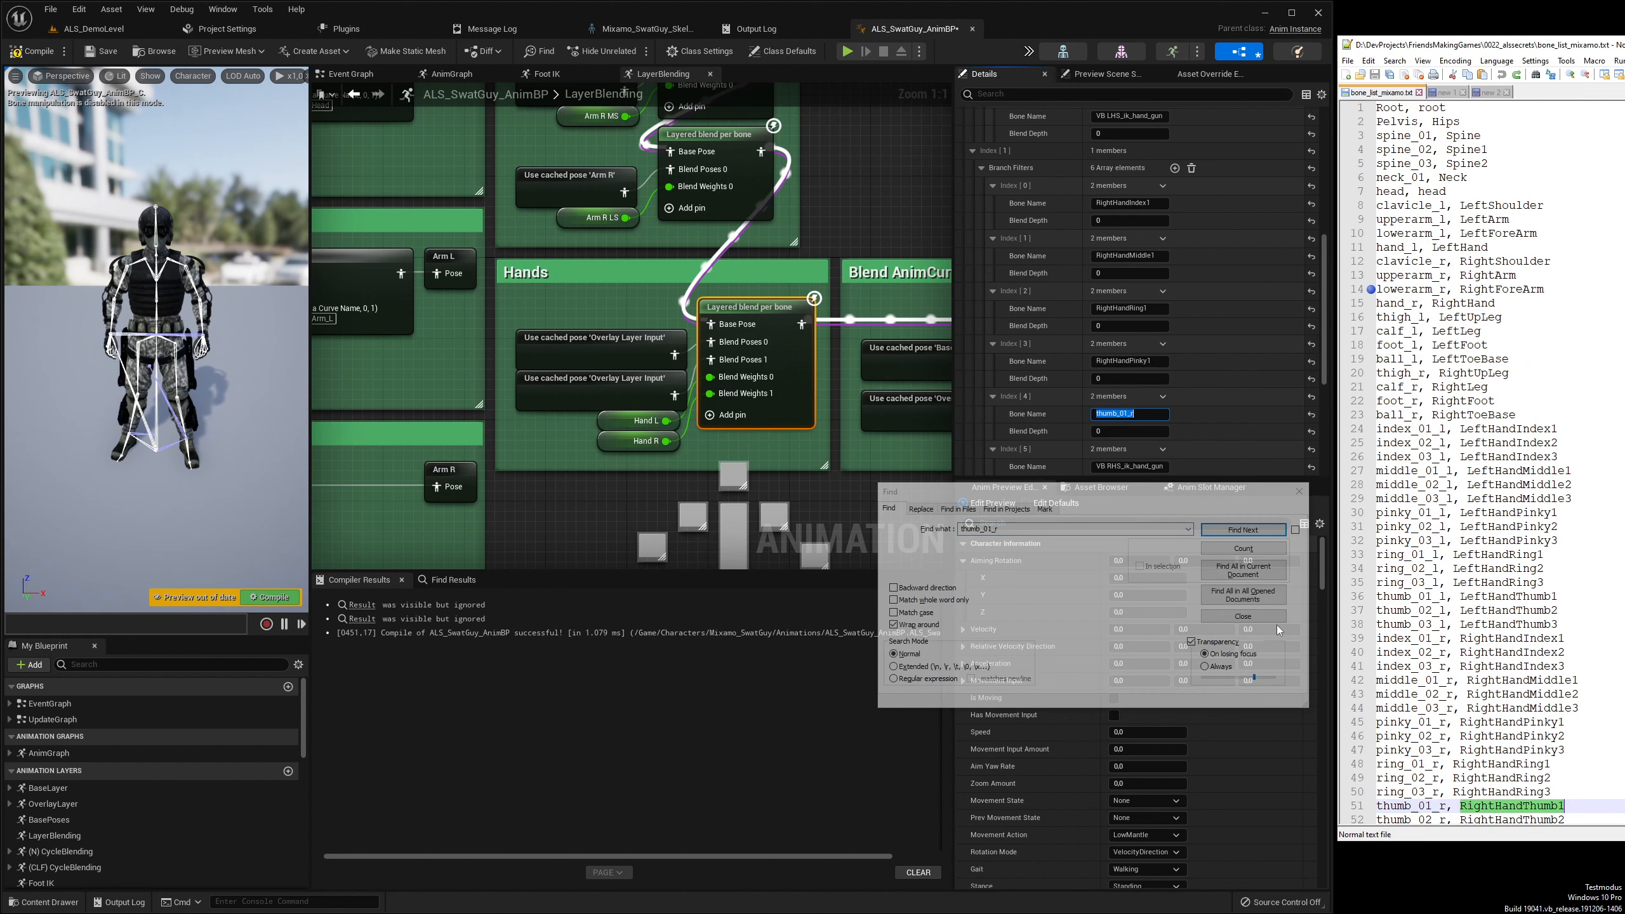
double_click(982, 528)
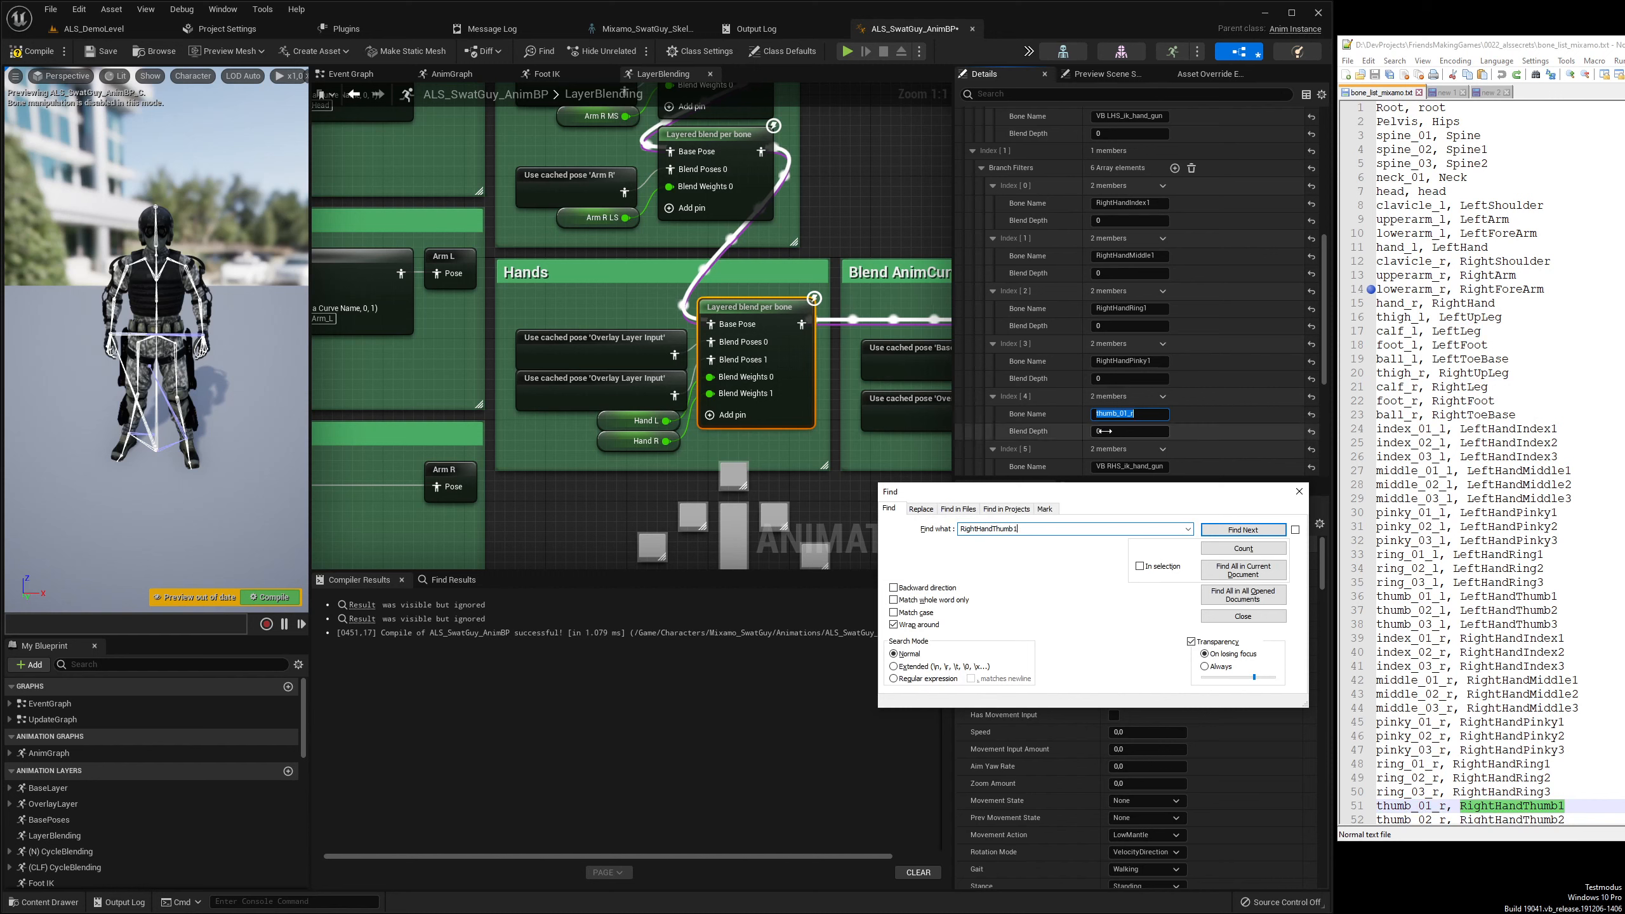
left_click(1120, 414)
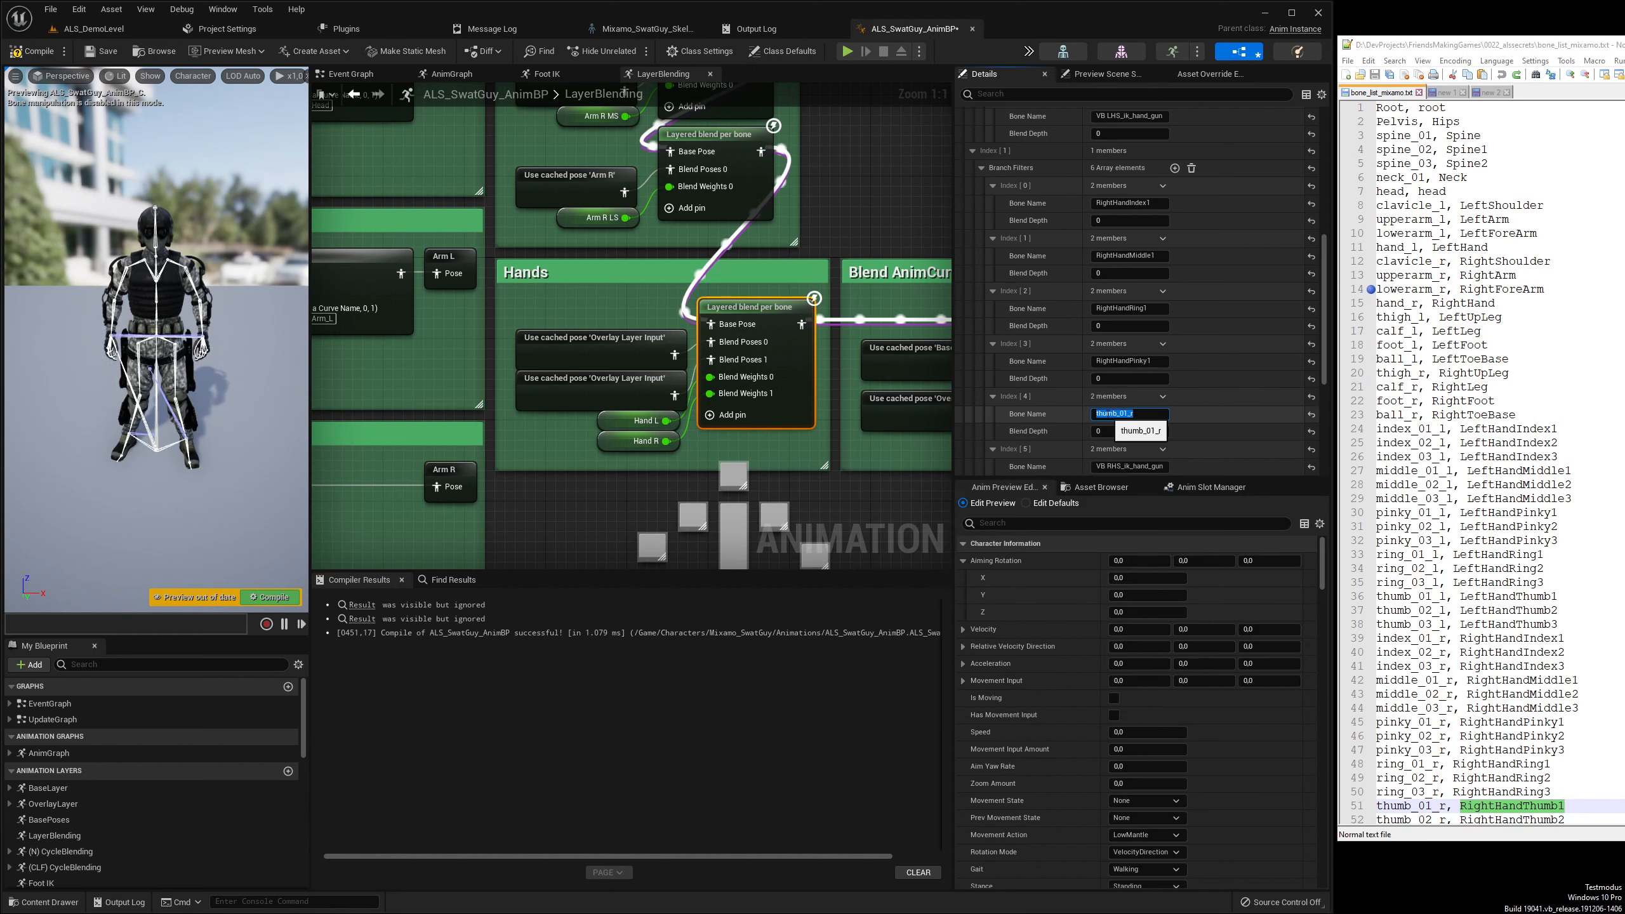
key("ctrl+f")
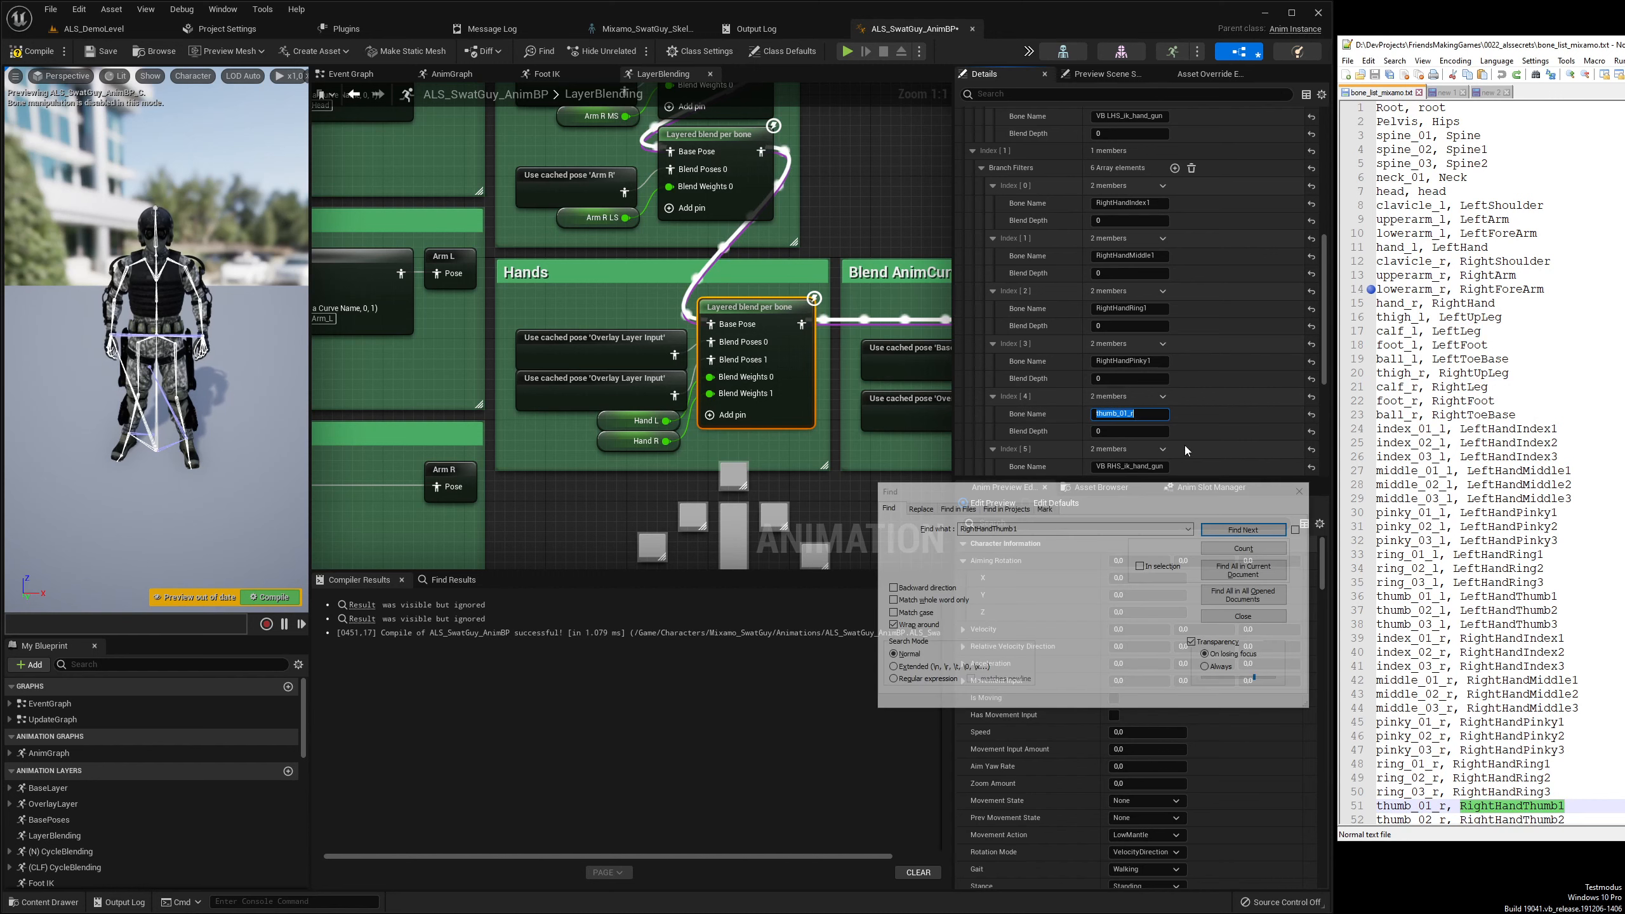
left_click(1129, 413)
key("ctrl+v")
Check the branch filters of the two Layered blend per bone nodes in the curve-blending section before the Output Pose
scroll(1126, 402, "down", 3)
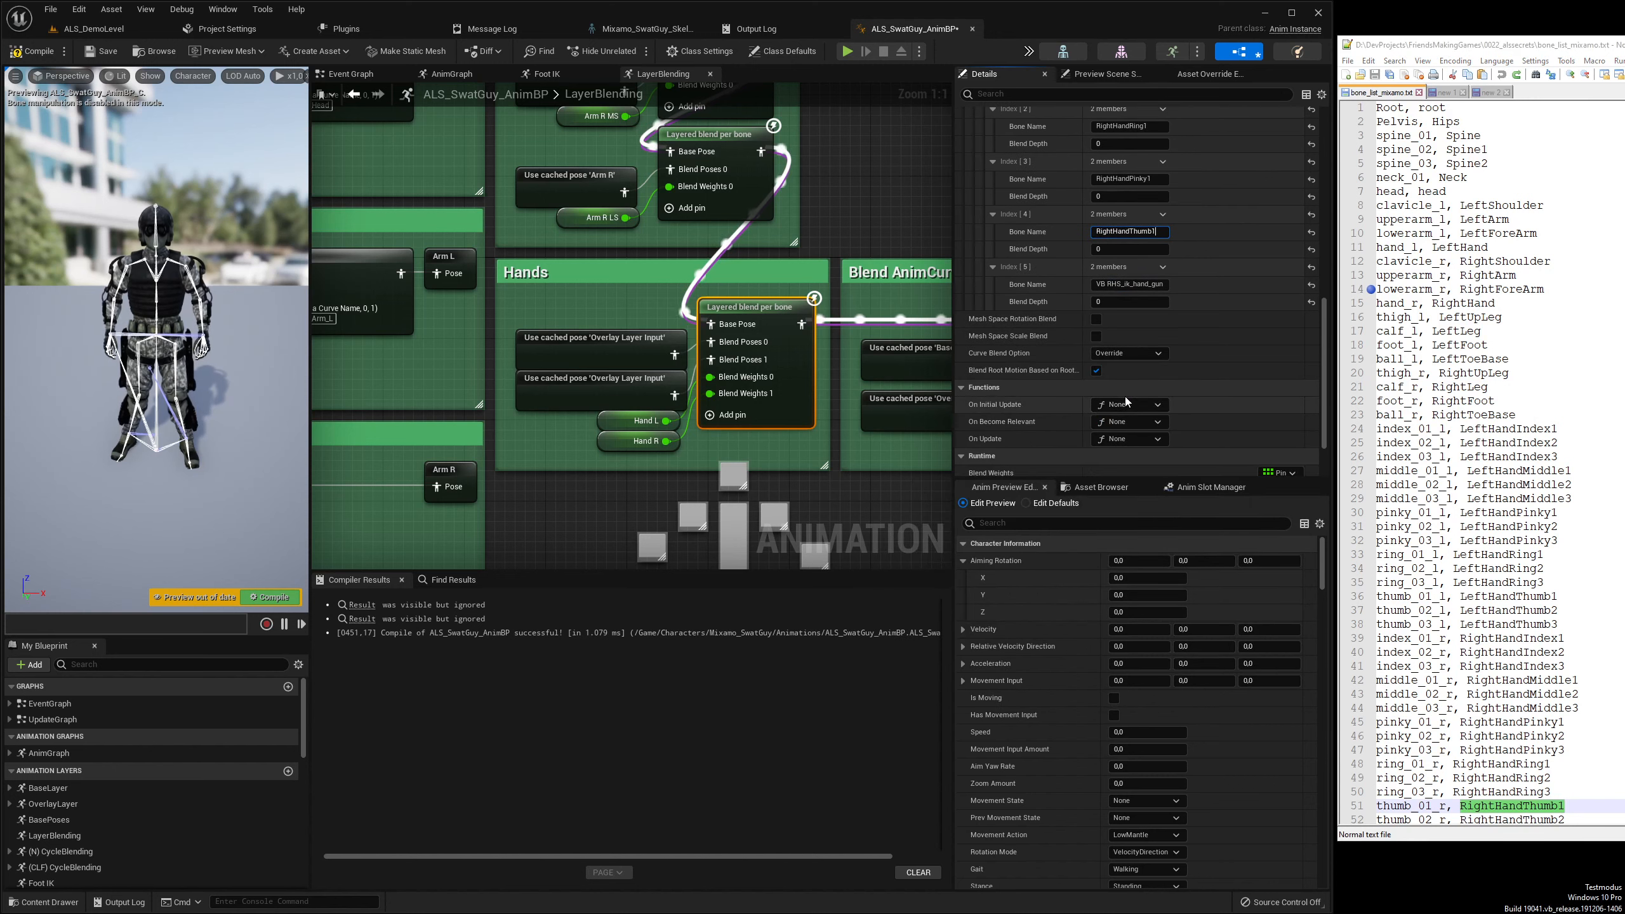
right_click_drag(870, 501, 518, 452)
left_click(569, 320)
right_click_drag(652, 481, 715, 452)
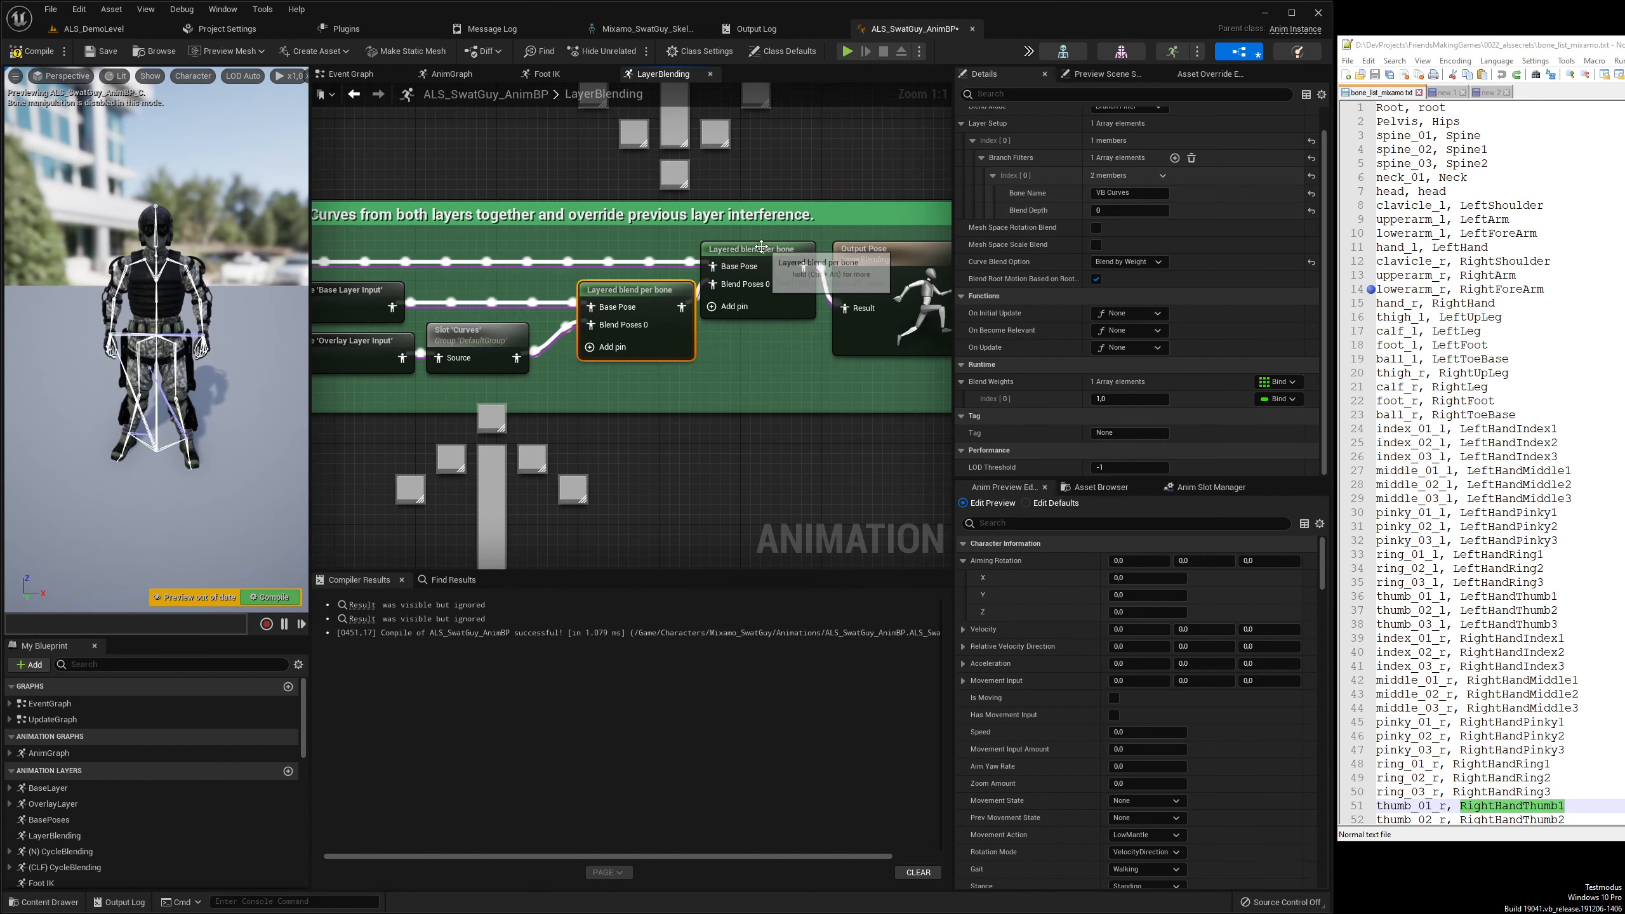
left_click(781, 282)
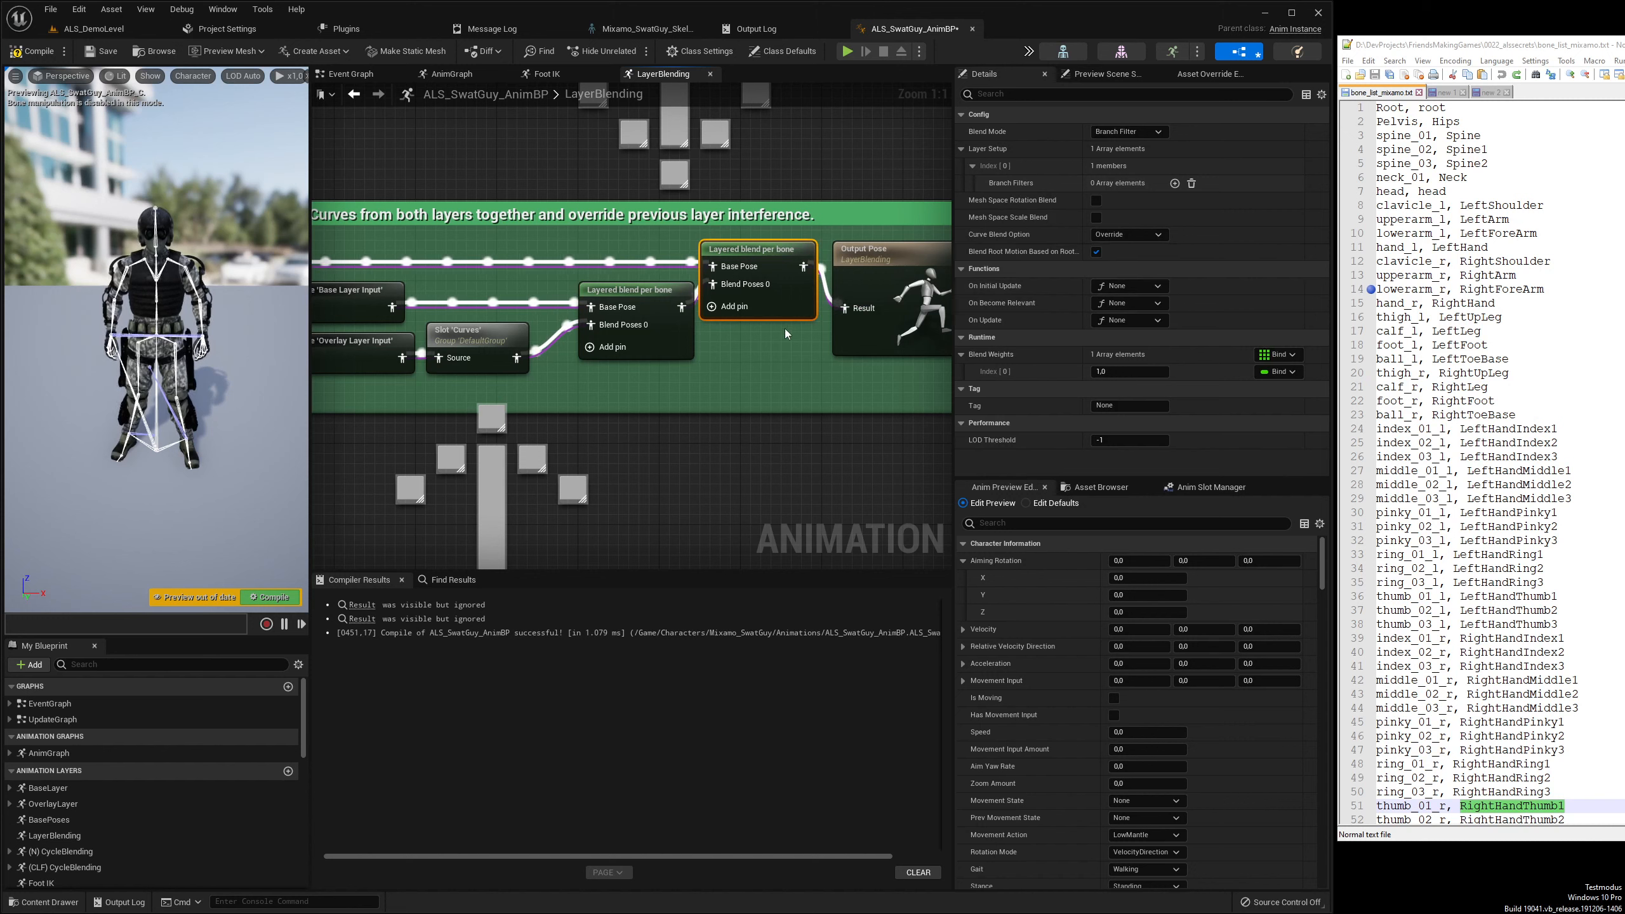
Find references to Layered blend per bone and open the node in the (CLF) Stop state with all its branch filters expanded
right_click(800, 292)
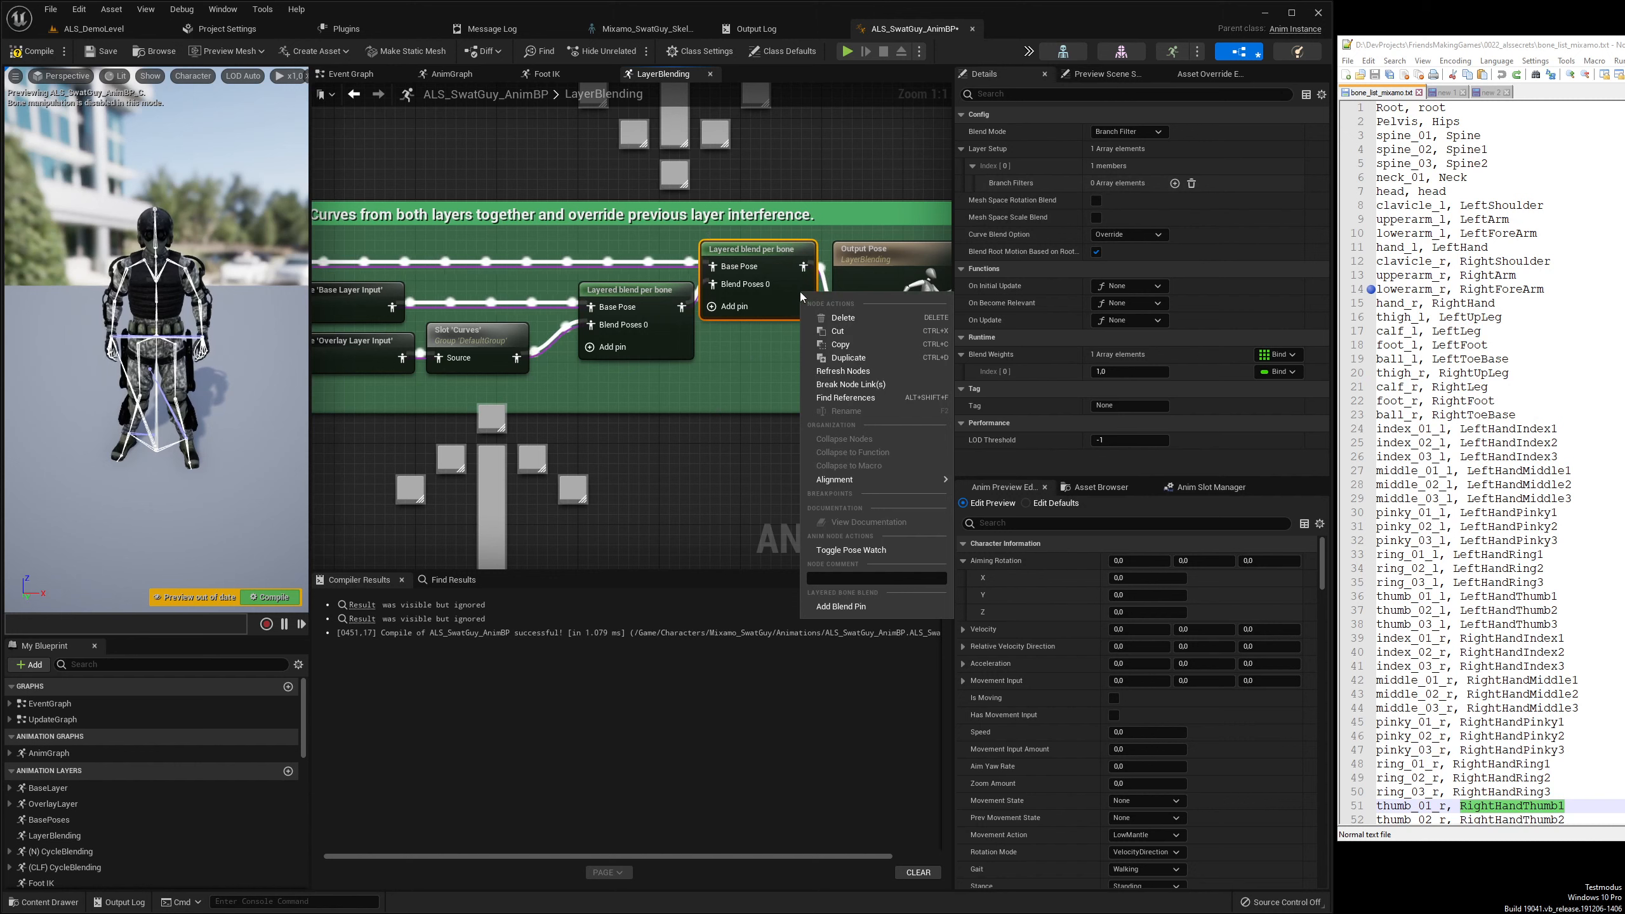
left_click(823, 396)
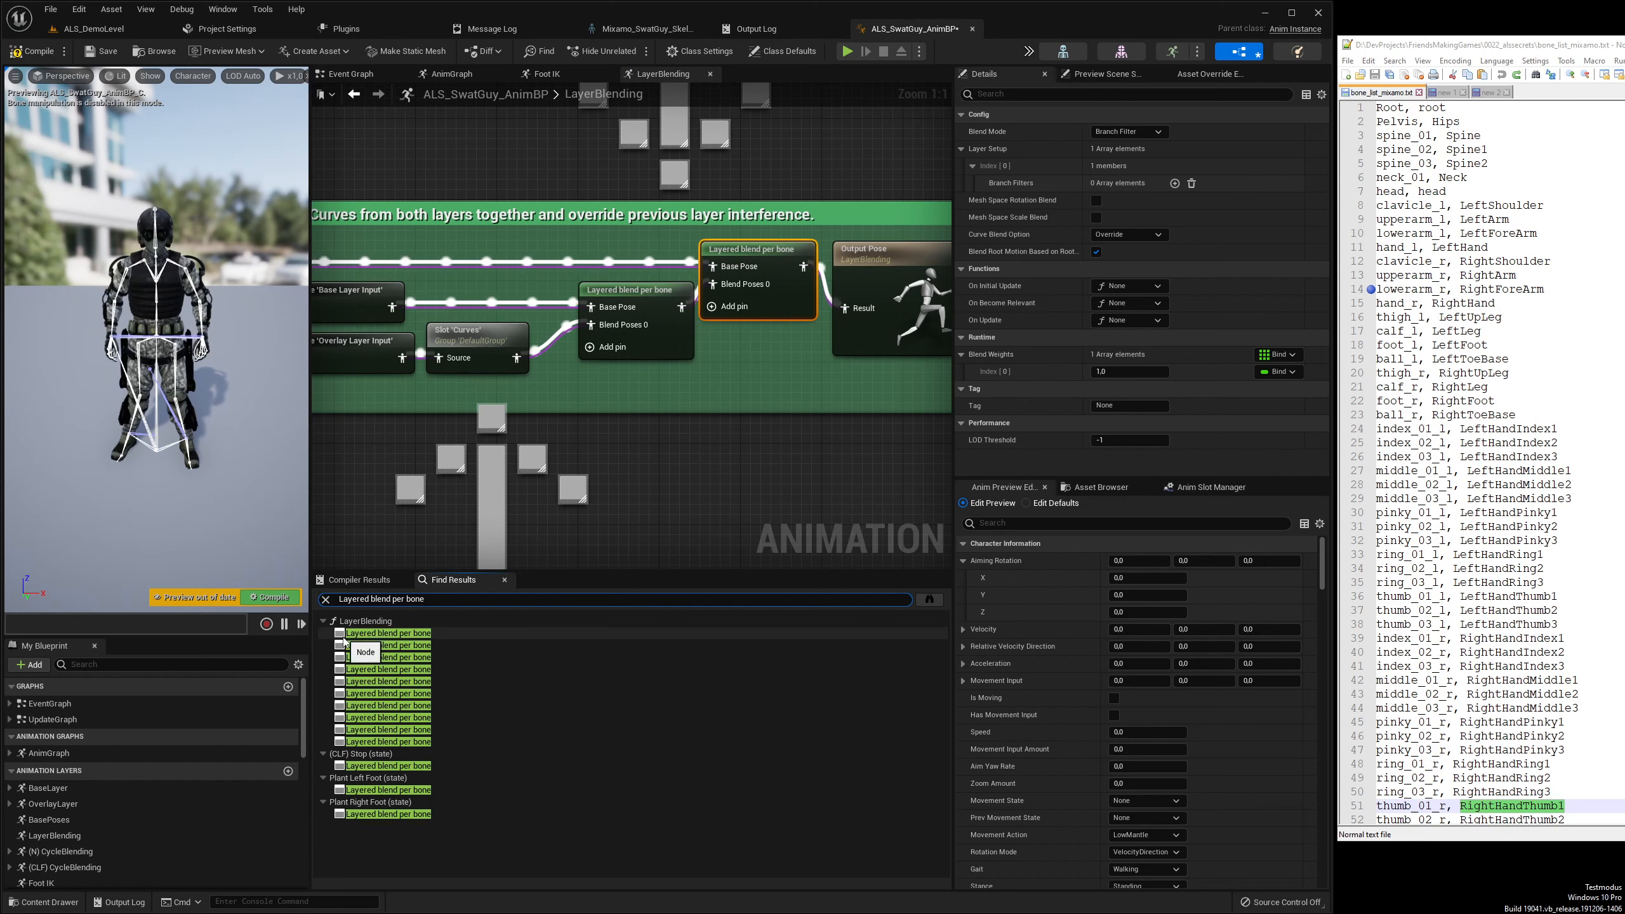
left_click(384, 766)
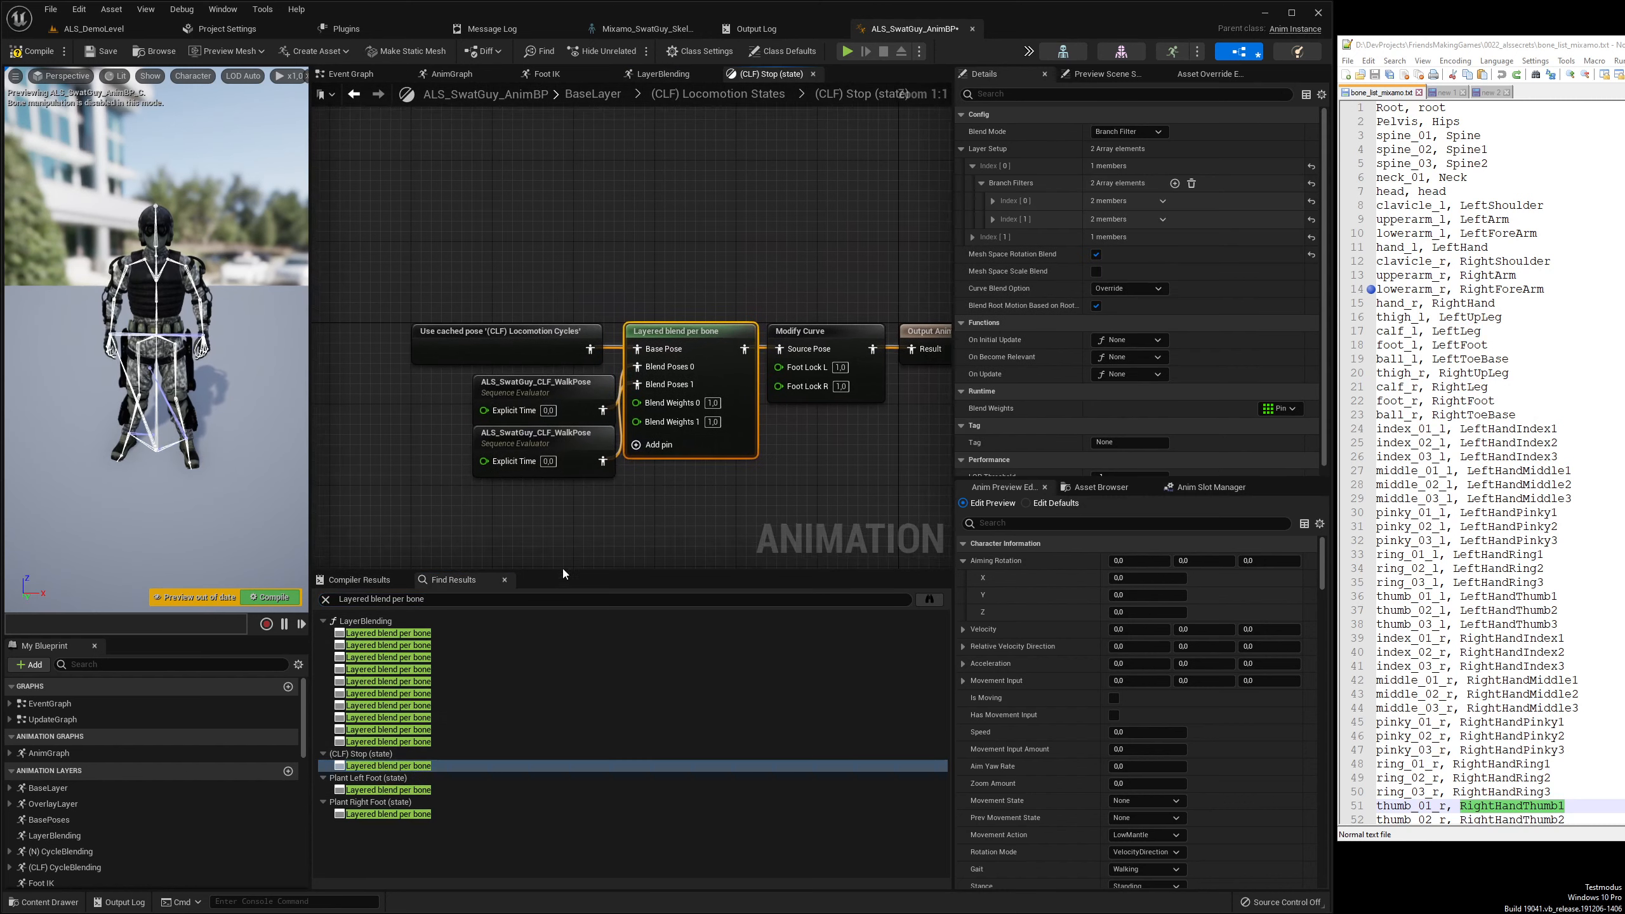
right_click(999, 153)
left_click(1028, 194)
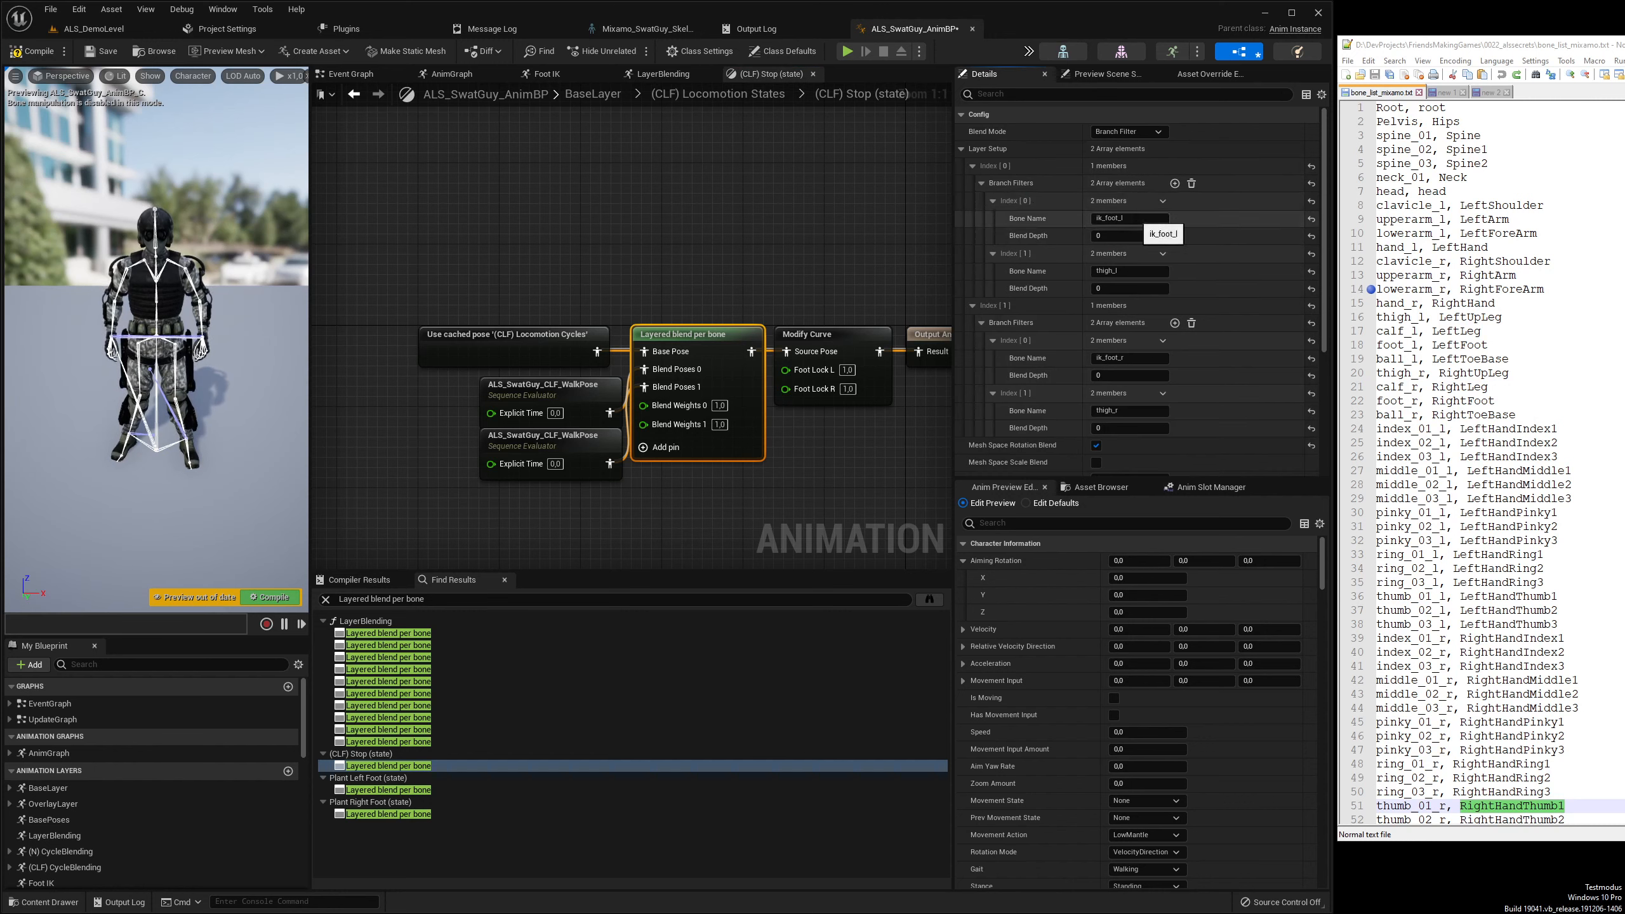
Look up thigh_l in the bone list and set the second branch filter of the (CLF) Stop node's first layer to LeftUpLeg
left_click(1397, 249)
key("ctrl+f")
key("ctrl+v")
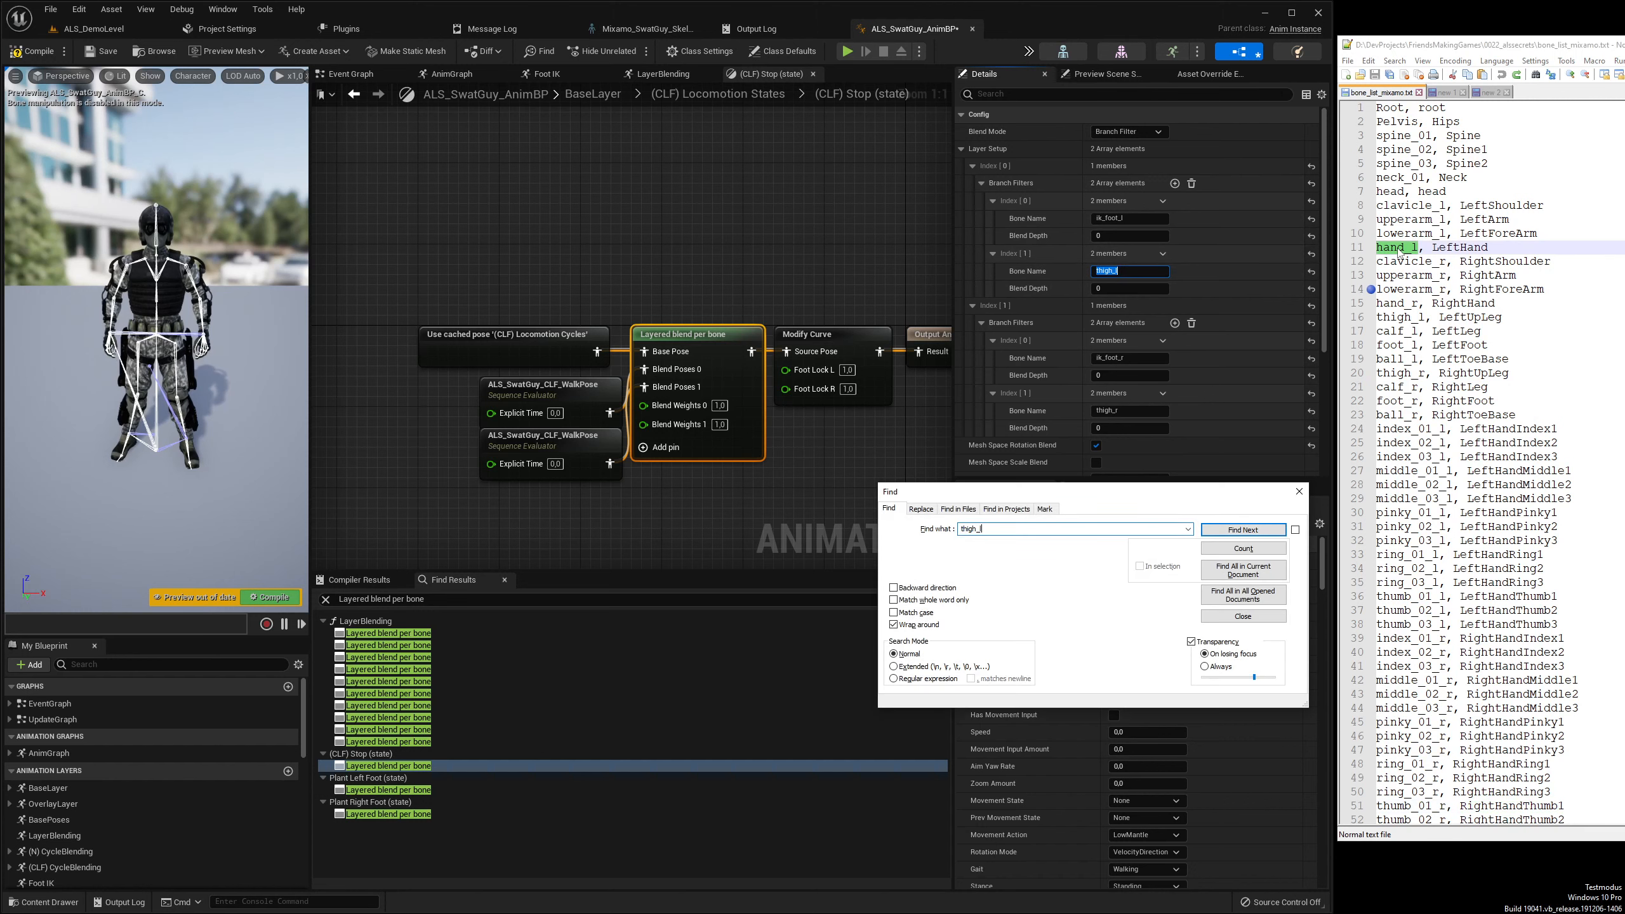
key("Return")
double_click(1450, 322)
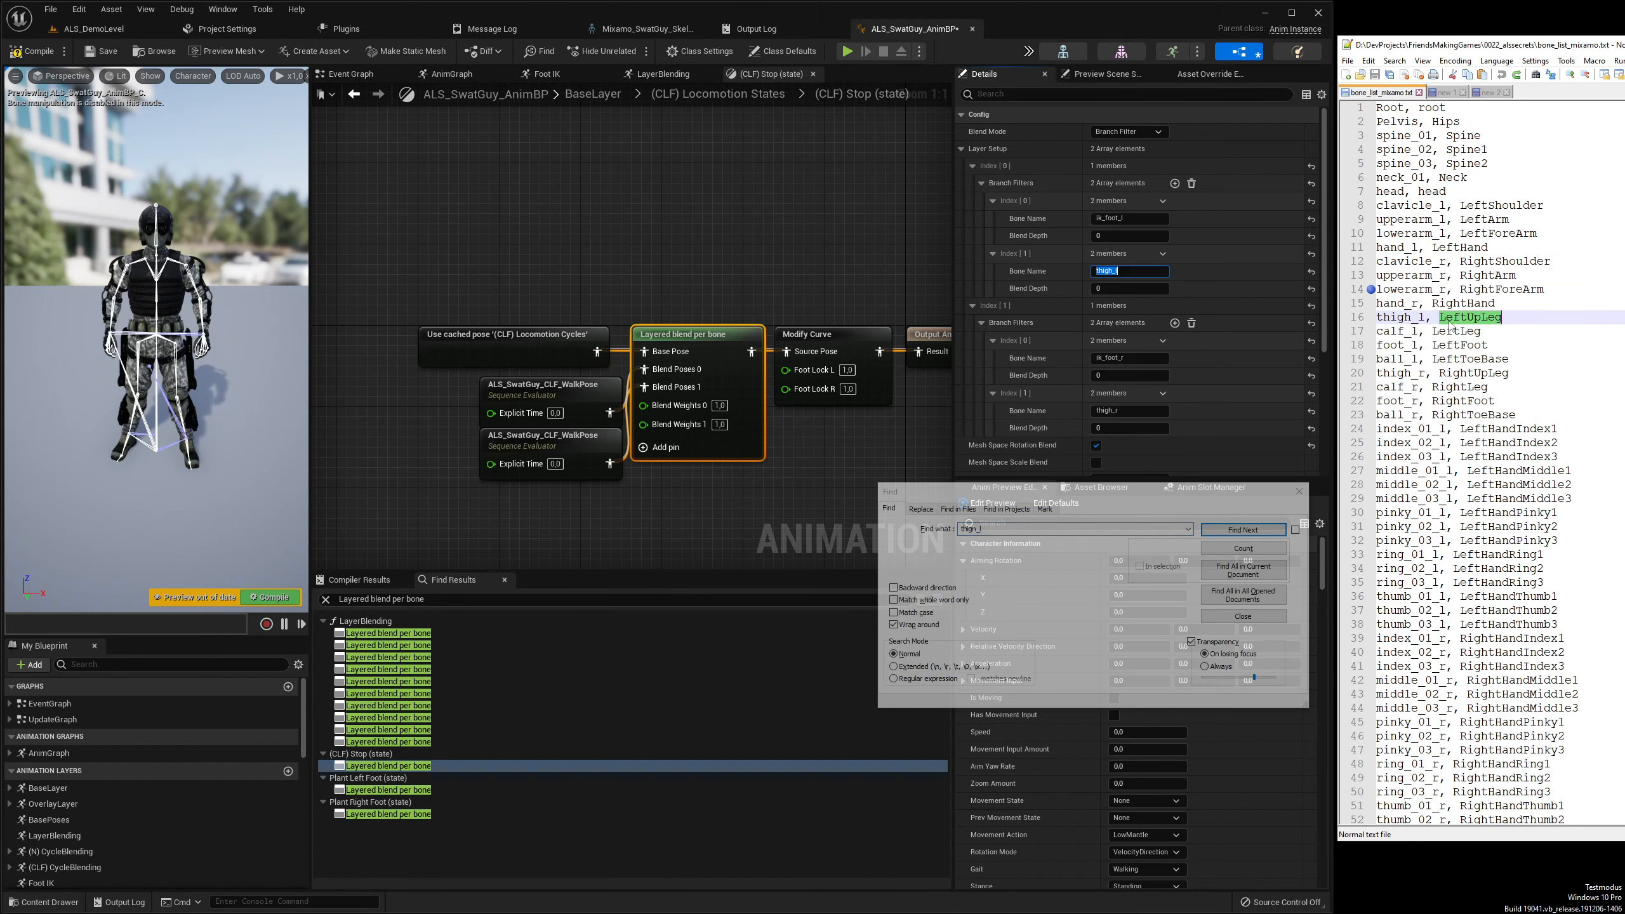
left_click(1122, 271)
key("ctrl+v")
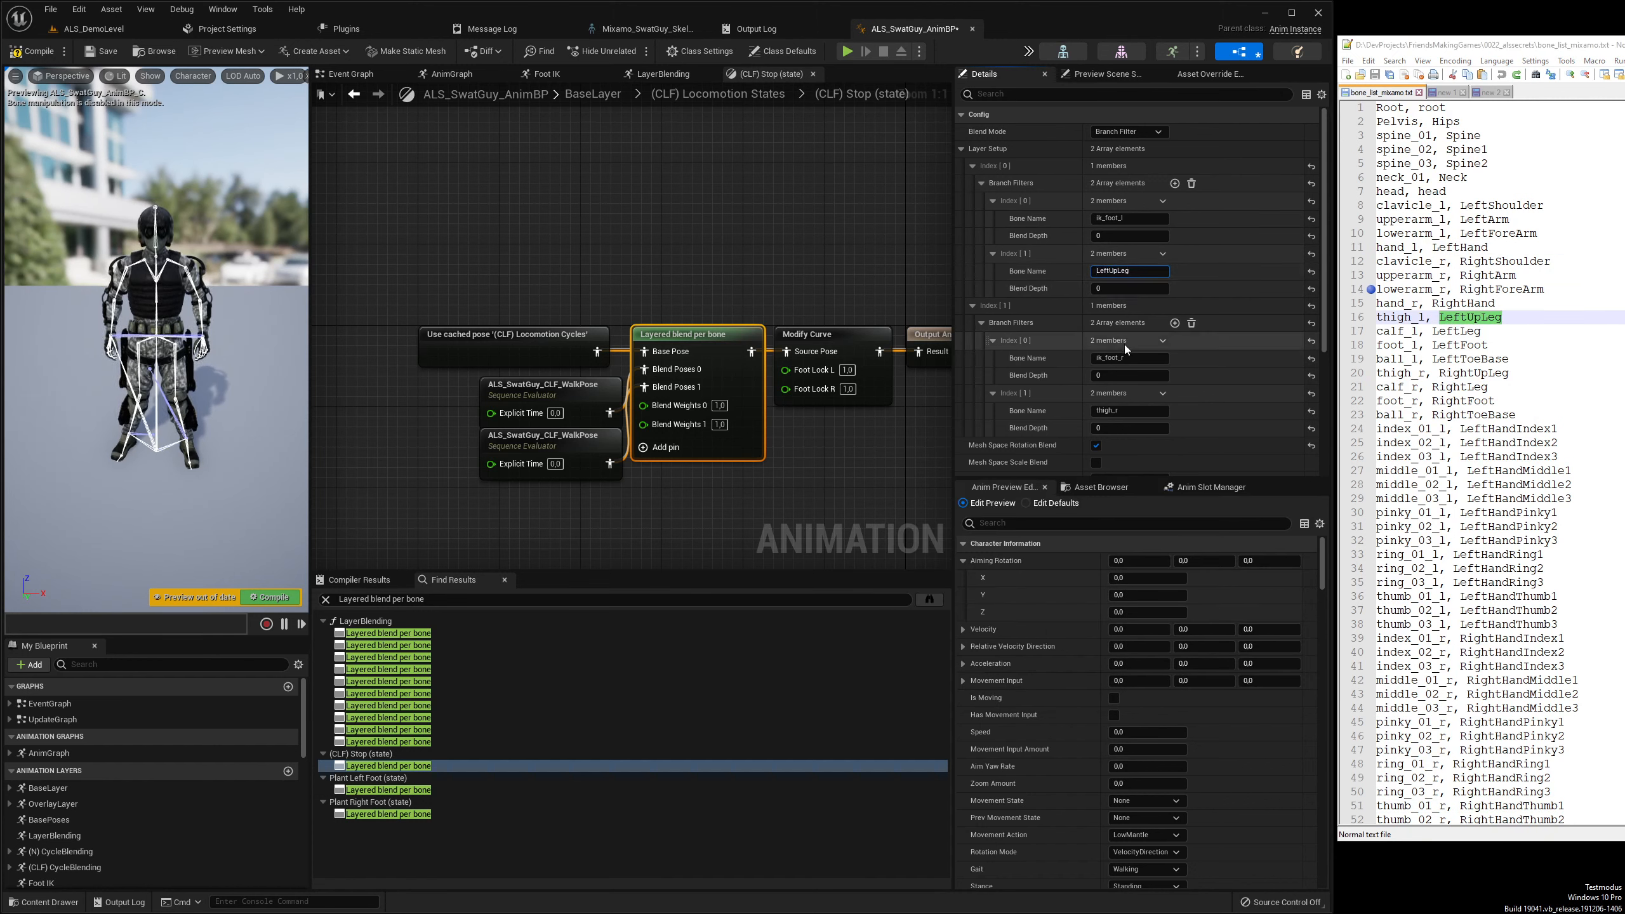
Look up thigh_r in the bone list and set the second branch filter of the (CLF) Stop node's second layer to RightUpLeg
left_click(1129, 410)
double_click(1405, 289)
key("ctrl+f")
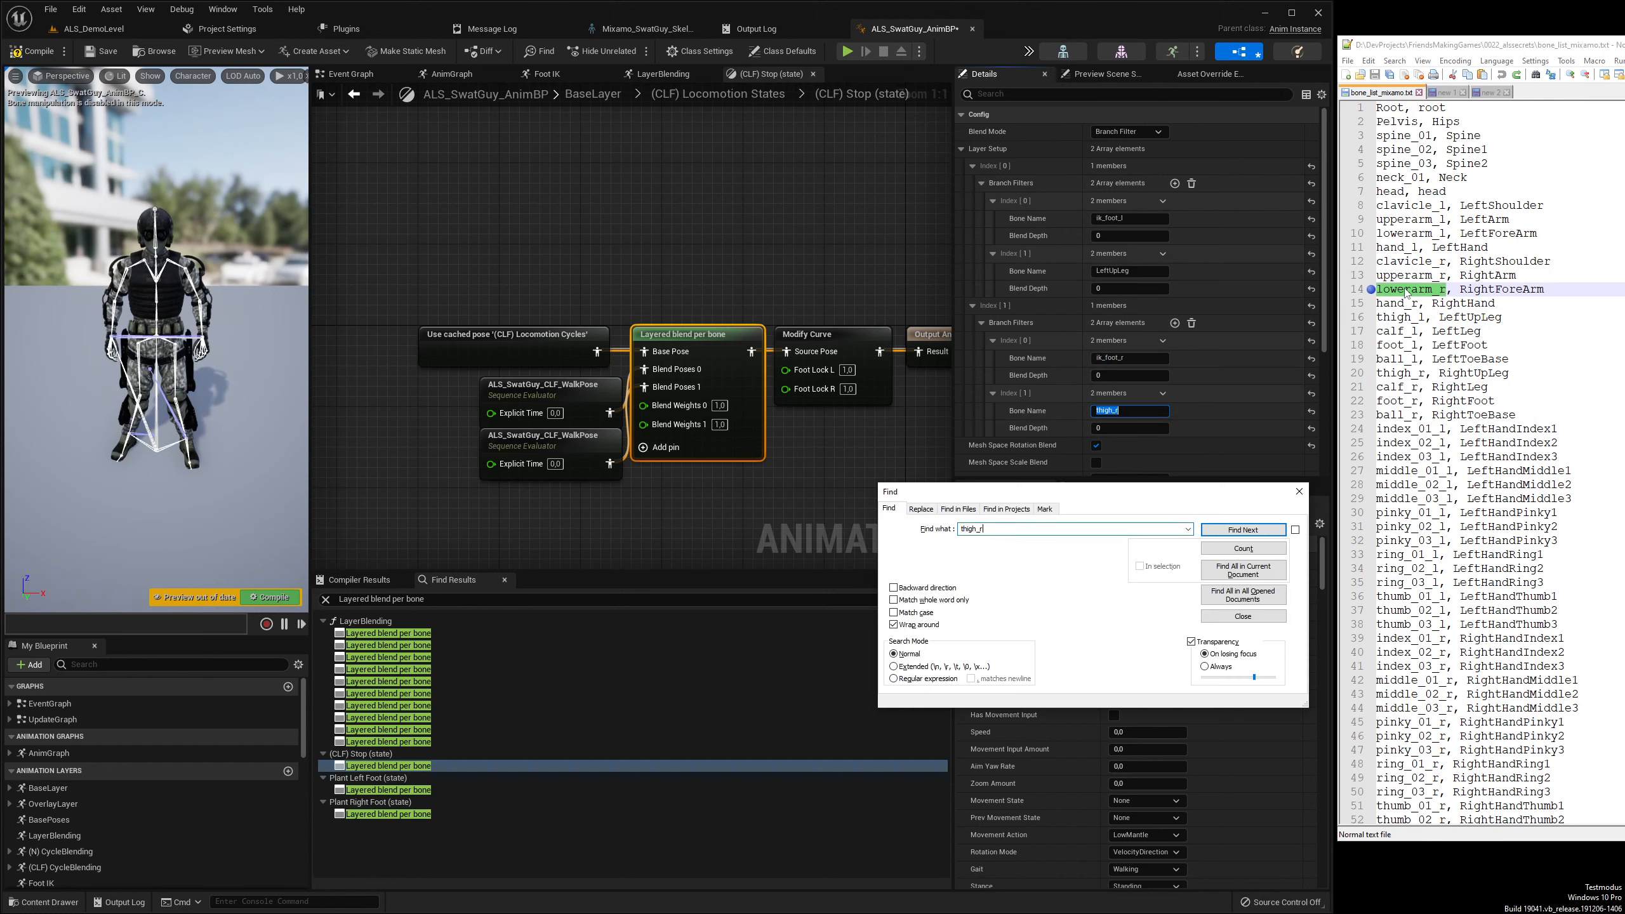
key("Return")
double_click(1472, 374)
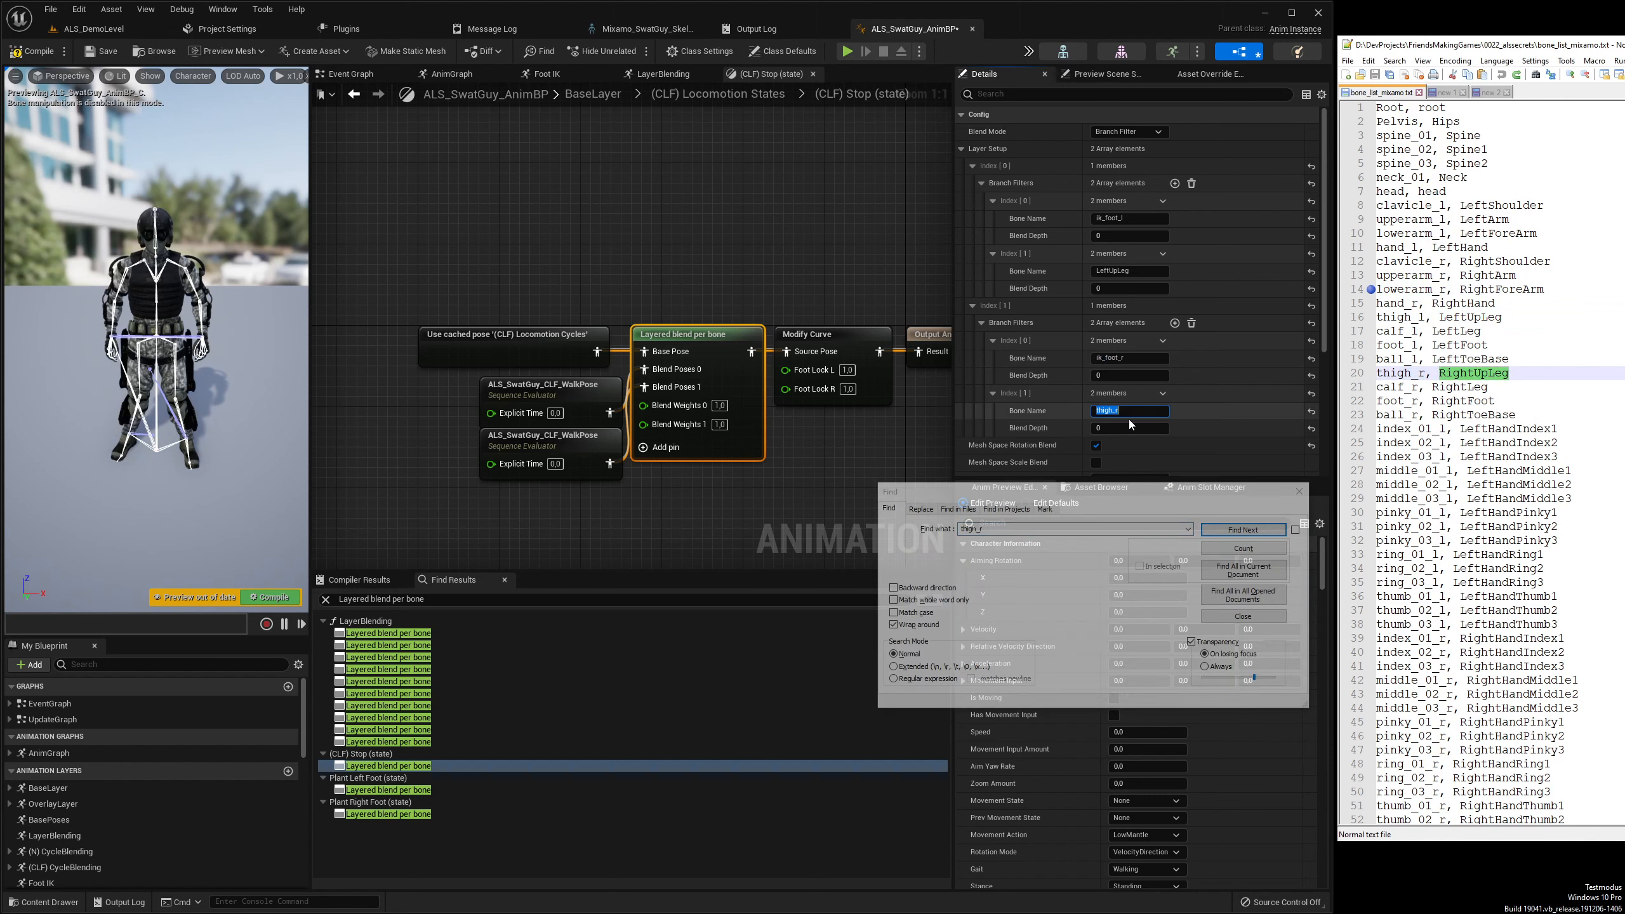
left_click(1115, 417)
key("Return")
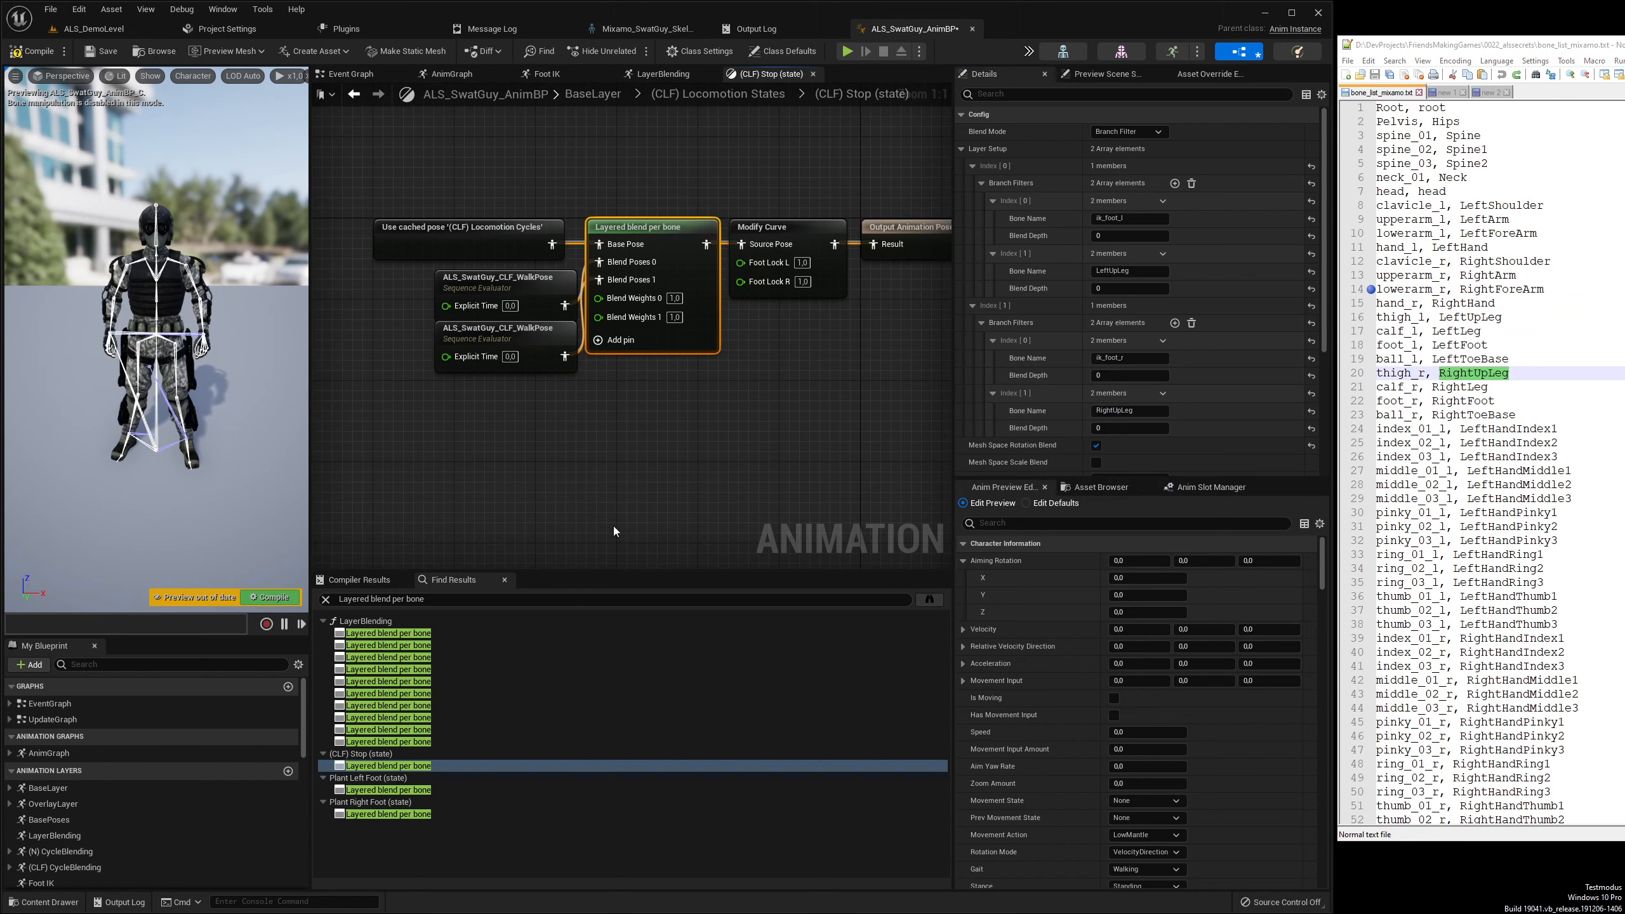
Open the Layered blend per bone node in the Plant Left Foot state and replace thigh_l in its second branch filter with LeftUpLeg from the bone list
left_click(449, 791)
double_click(449, 794)
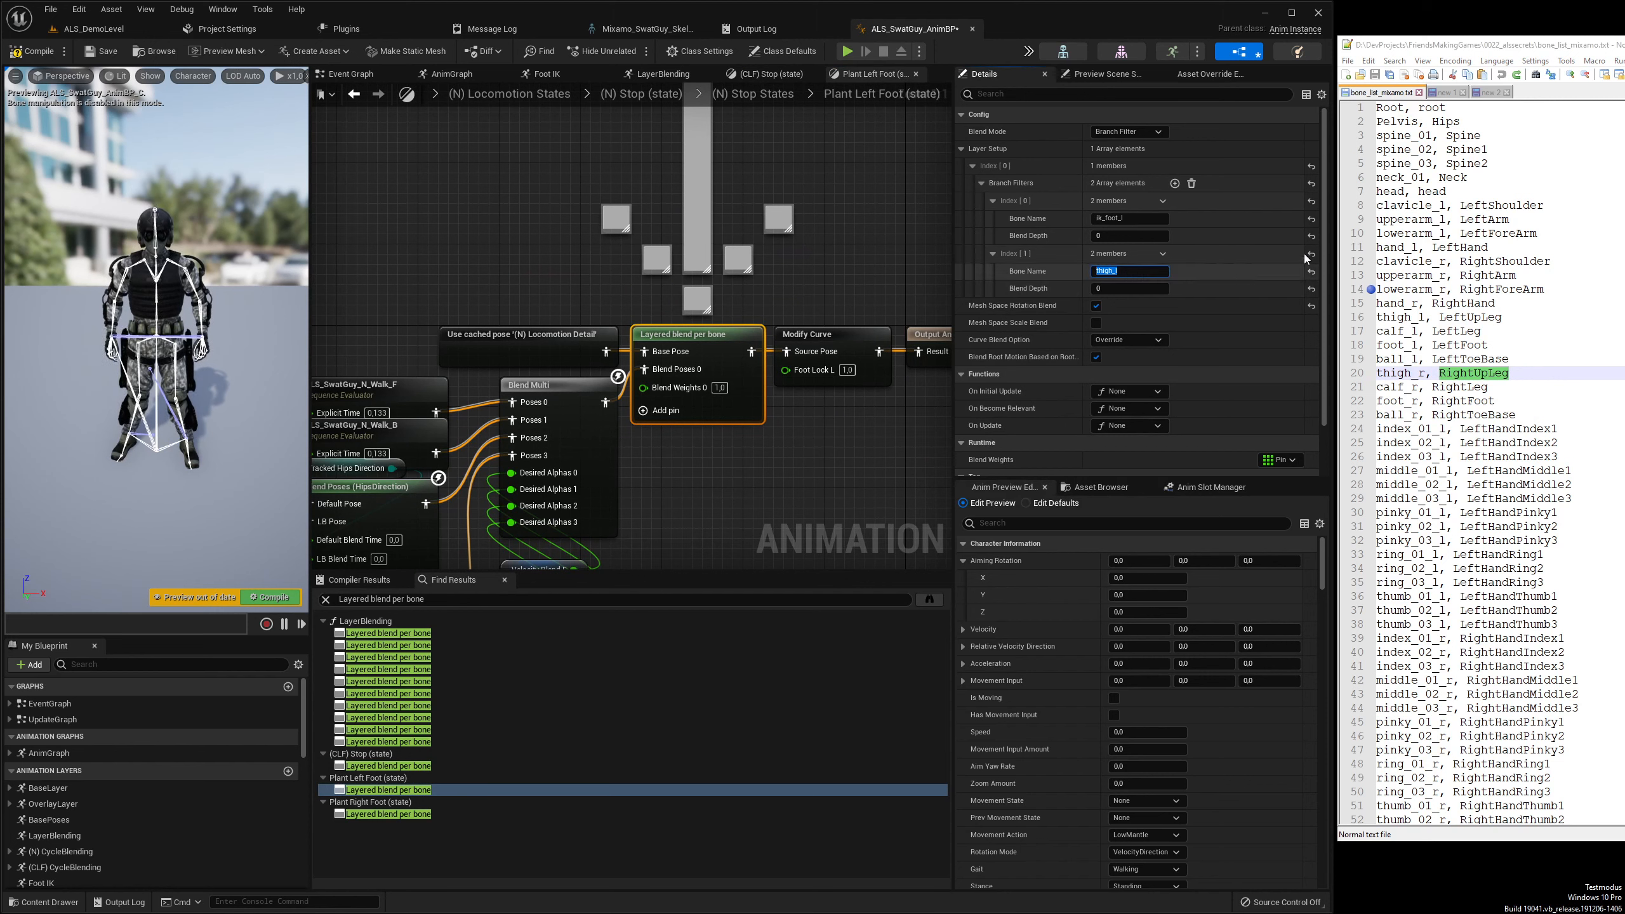
double_click(1418, 206)
key("ctrl+f")
key("Return")
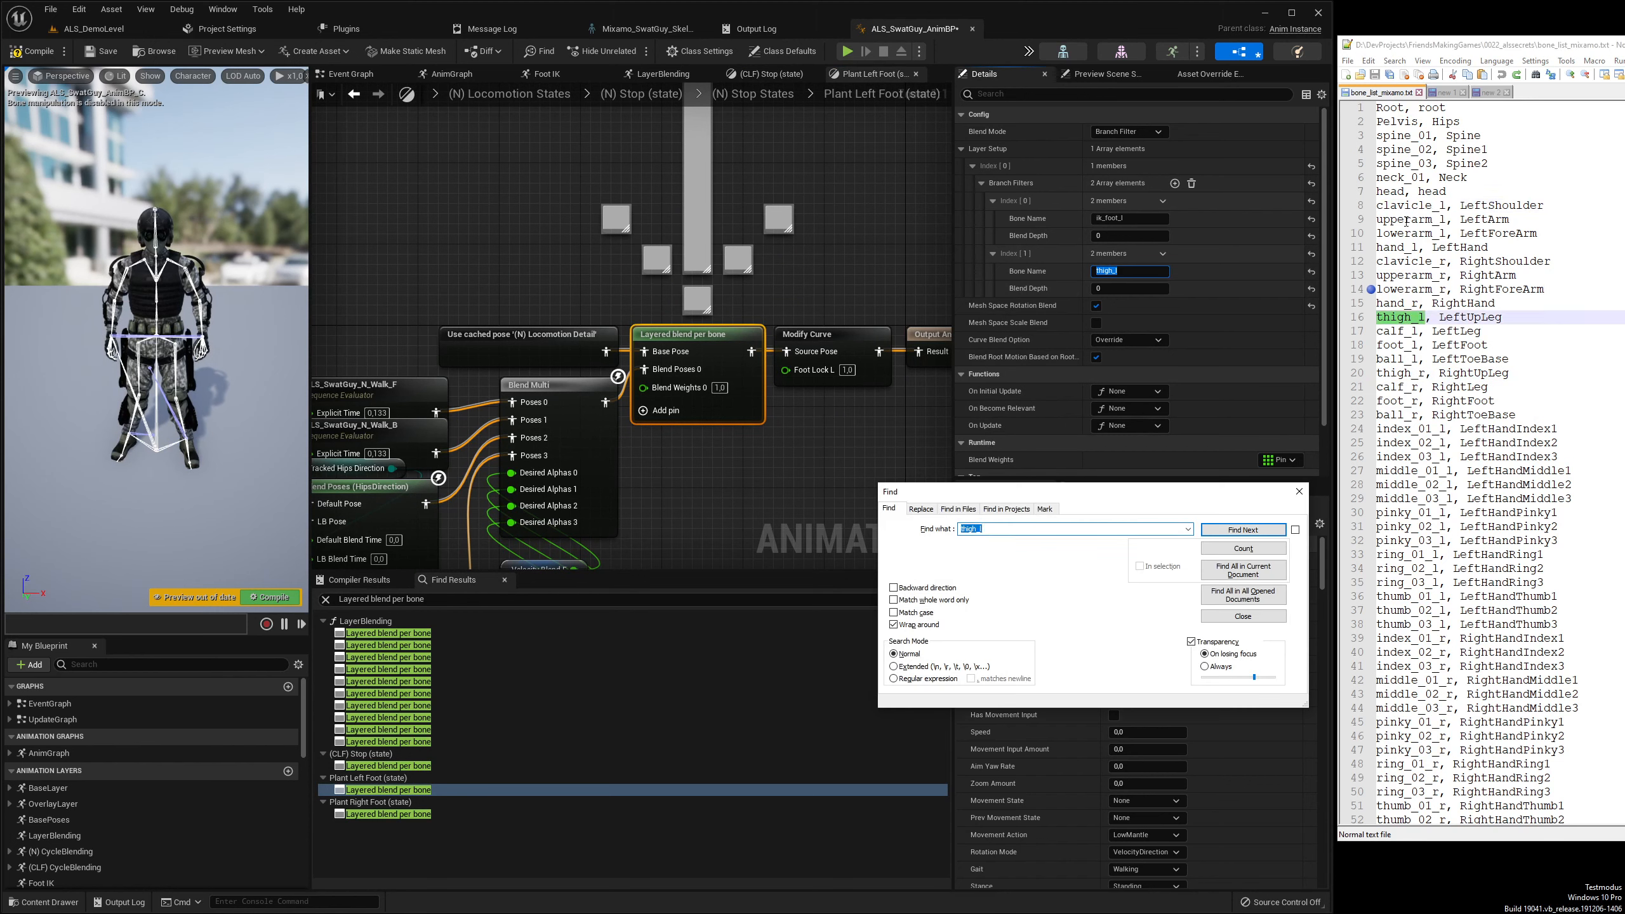
double_click(1469, 317)
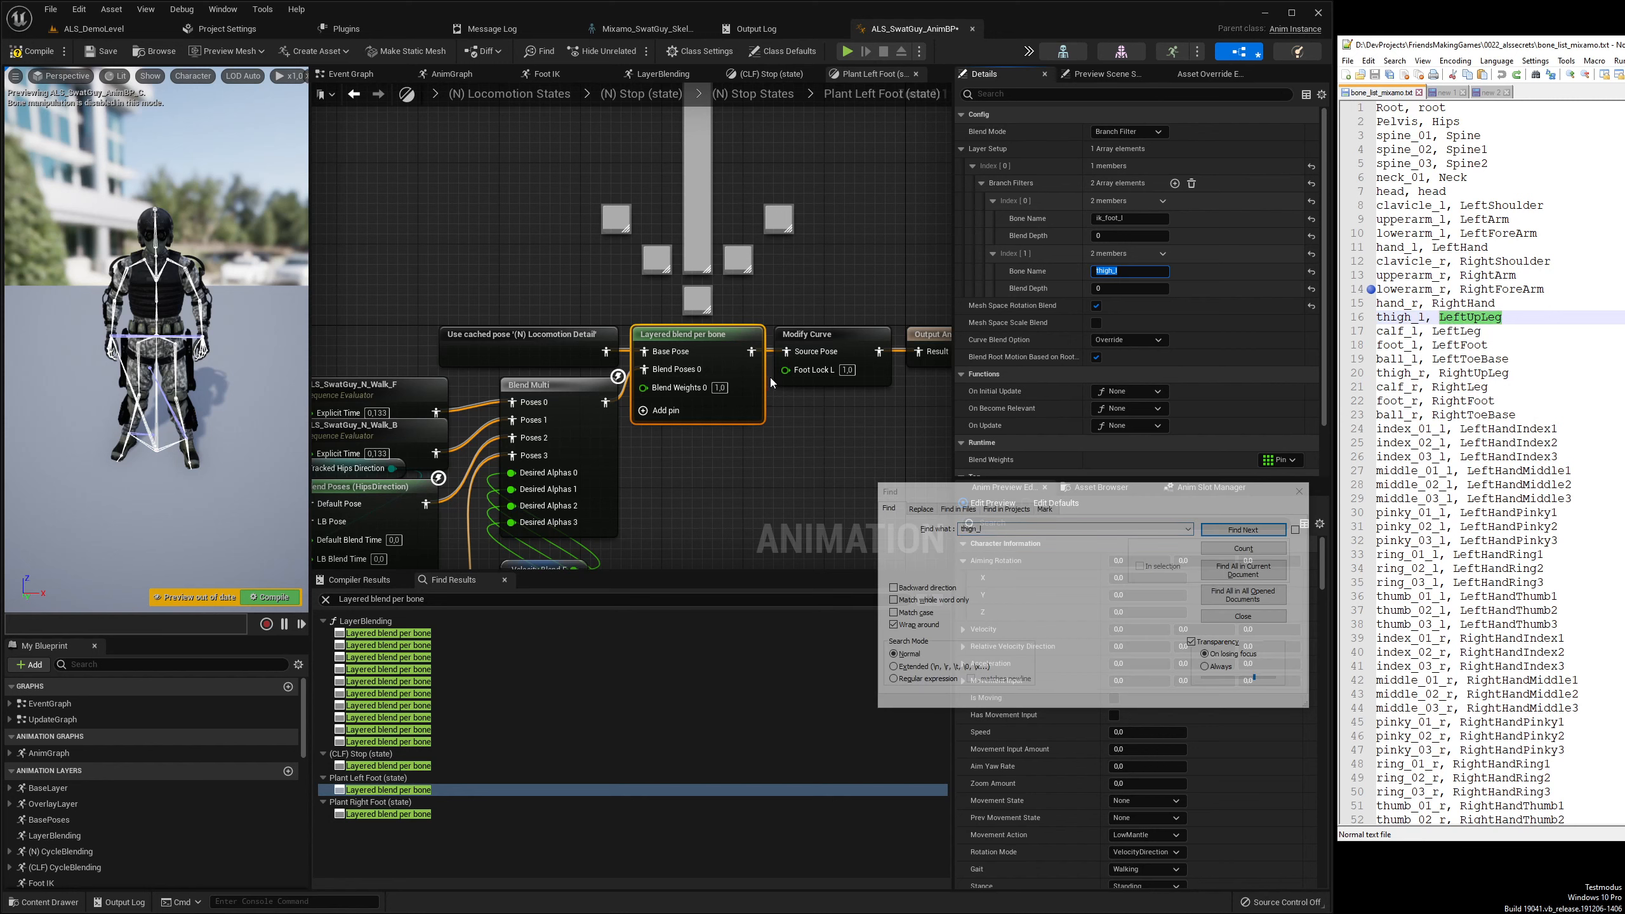
left_click(1122, 271)
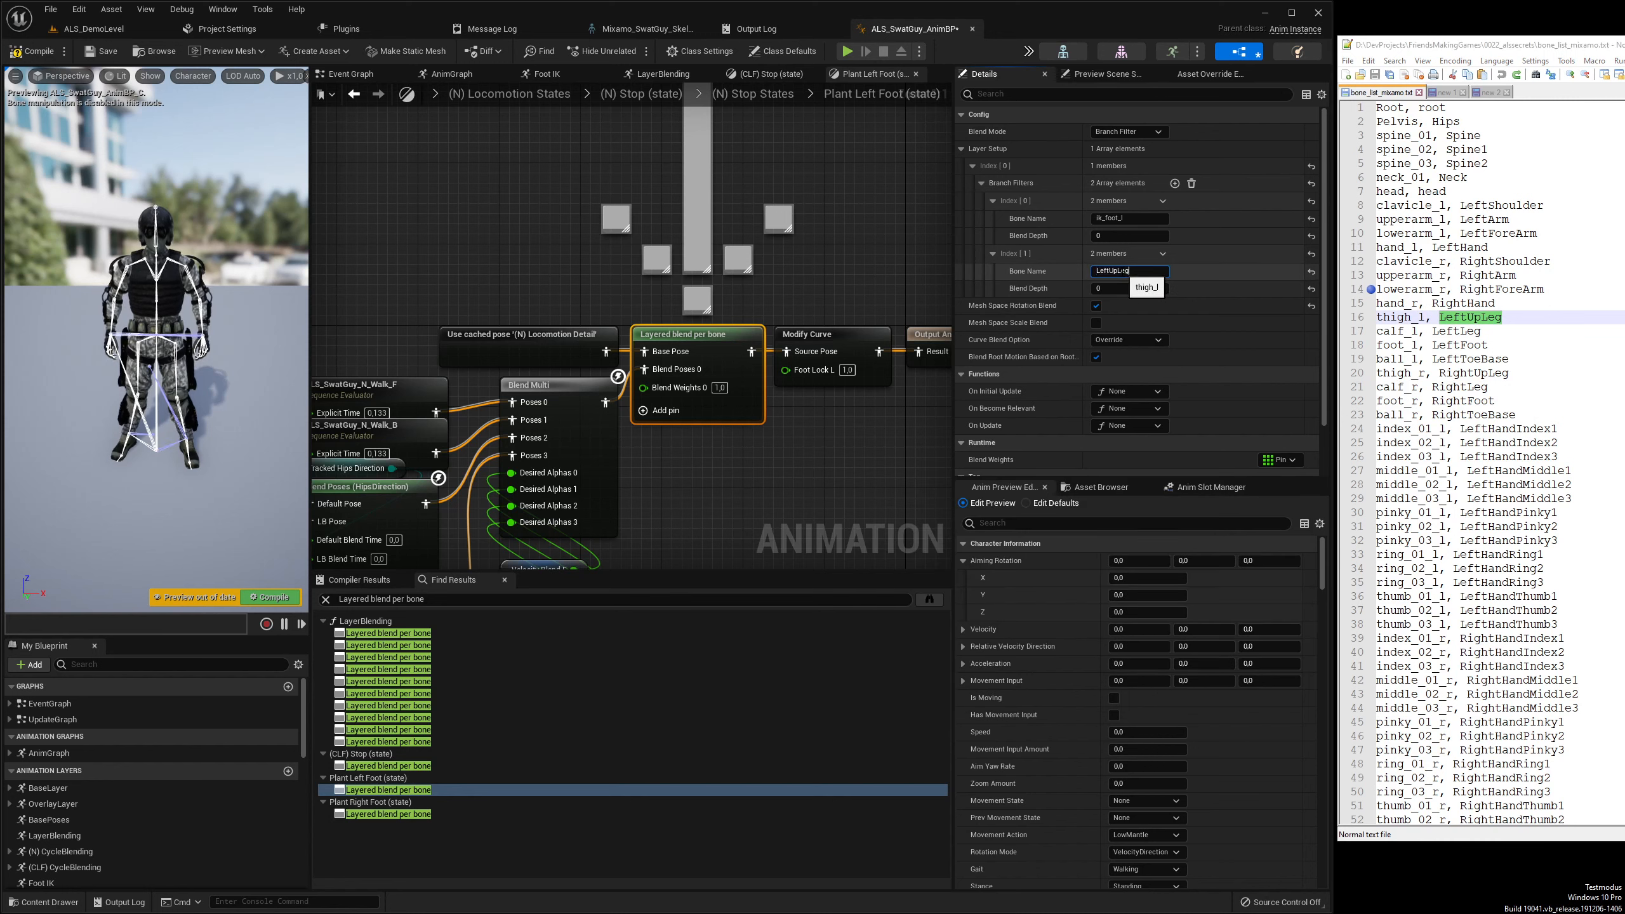
Replace thigh_r with RightUpLeg in the second branch filter of the Plant Right Foot state's Layered blend per bone node, and save the blueprint
double_click(419, 814)
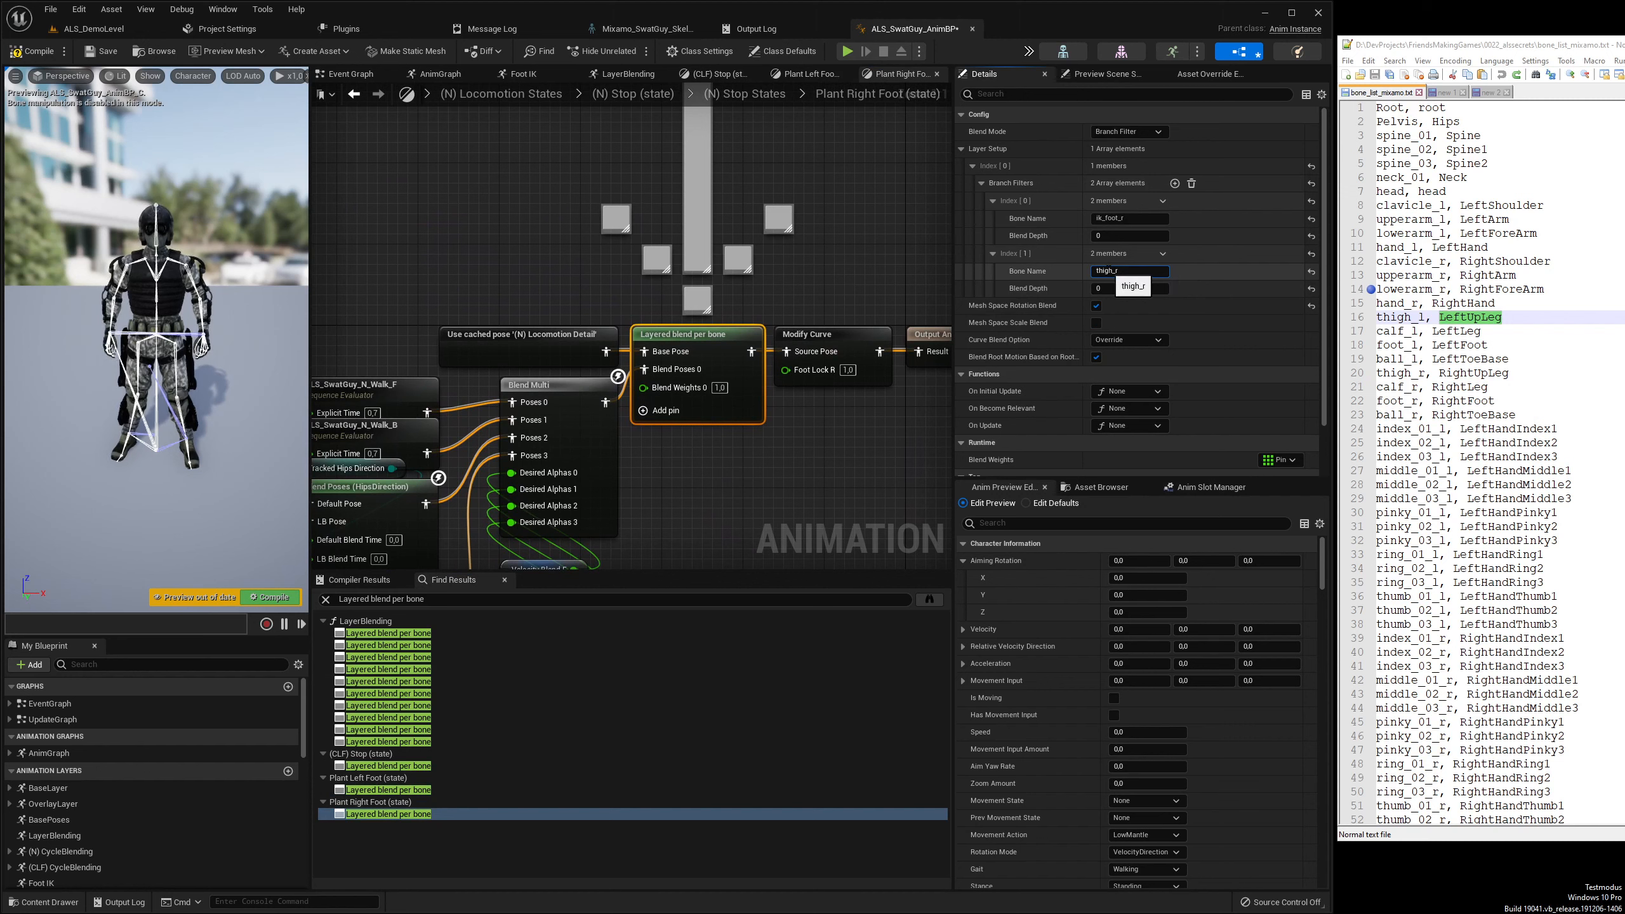
left_click(1113, 271)
double_click(1407, 219)
key("ctrl+f")
key("Return")
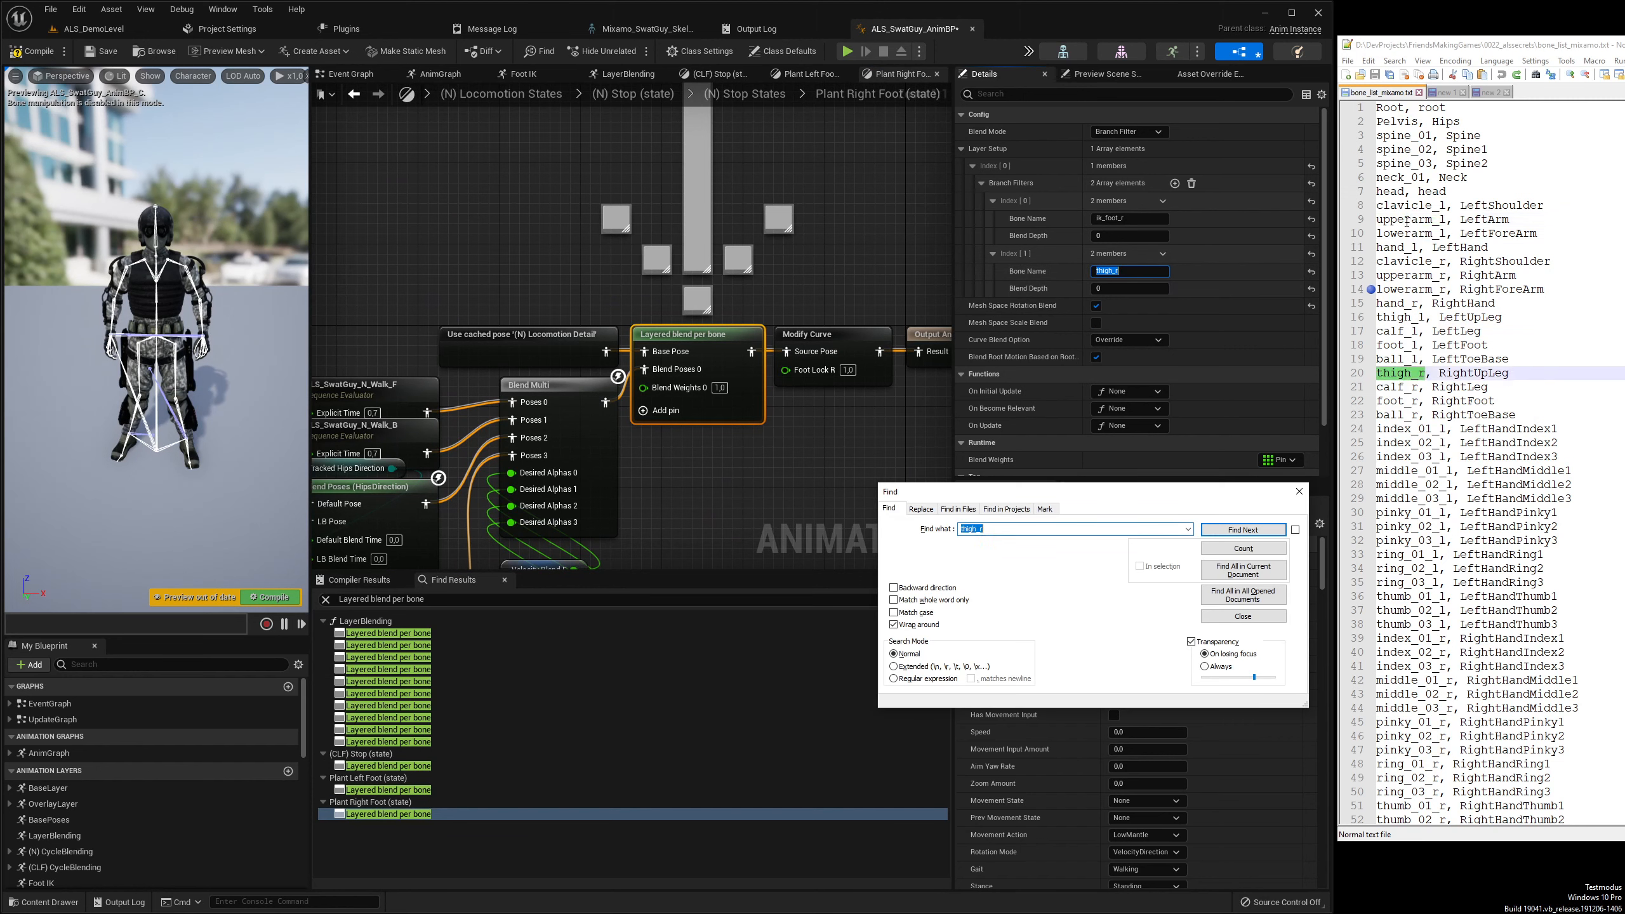
double_click(1477, 376)
key("ctrl+c")
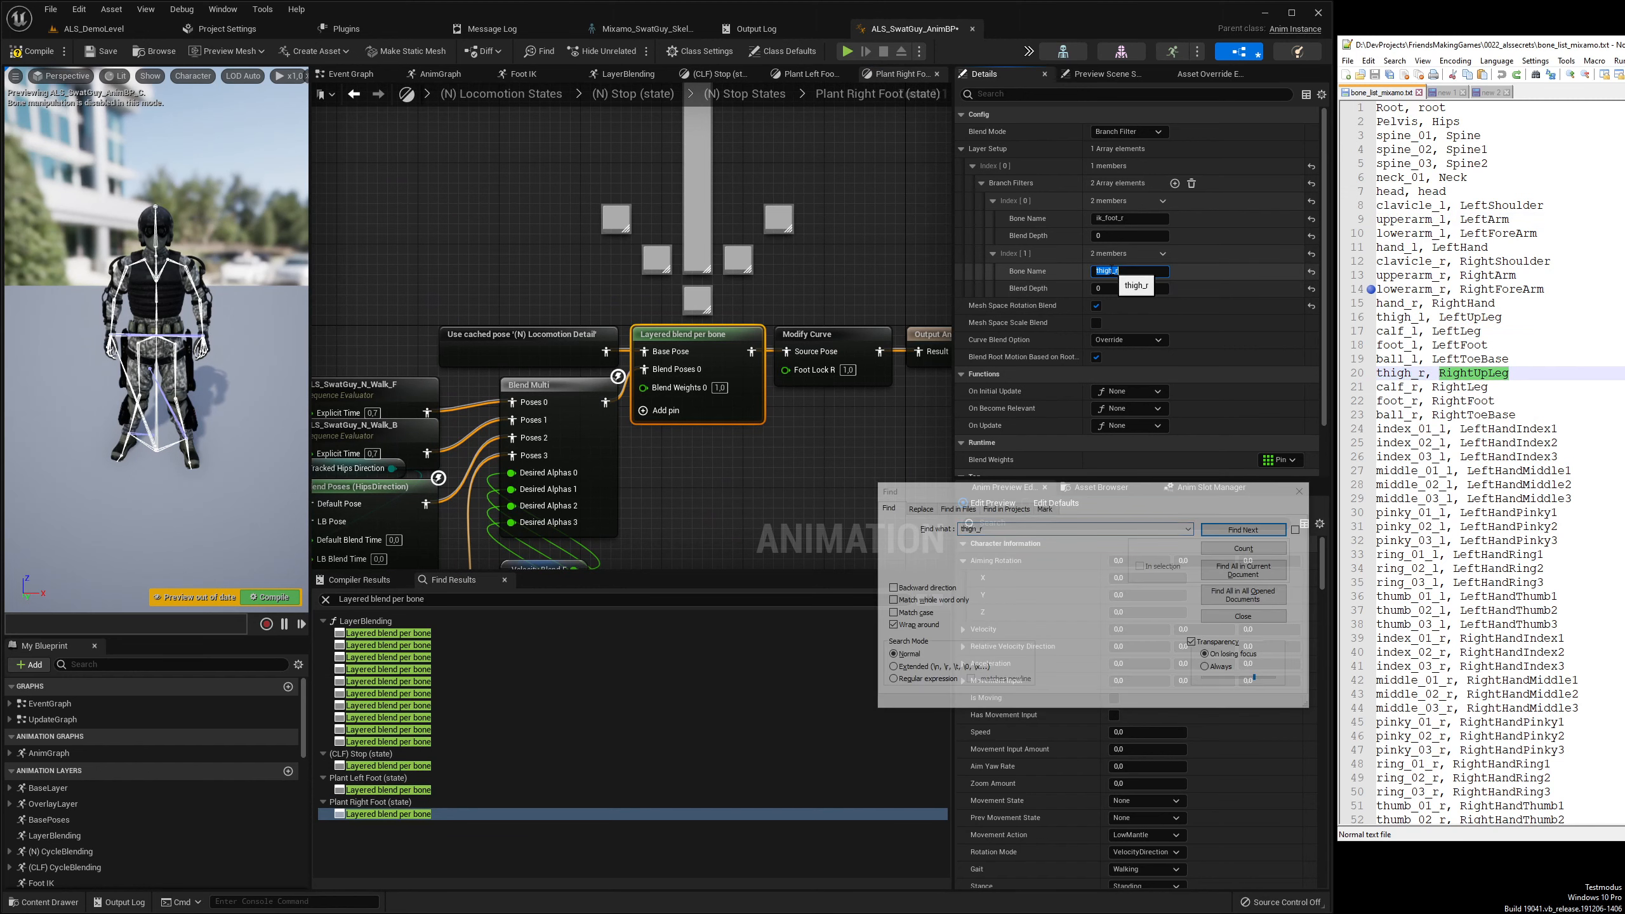
left_click(1129, 271)
key("ctrl+v")
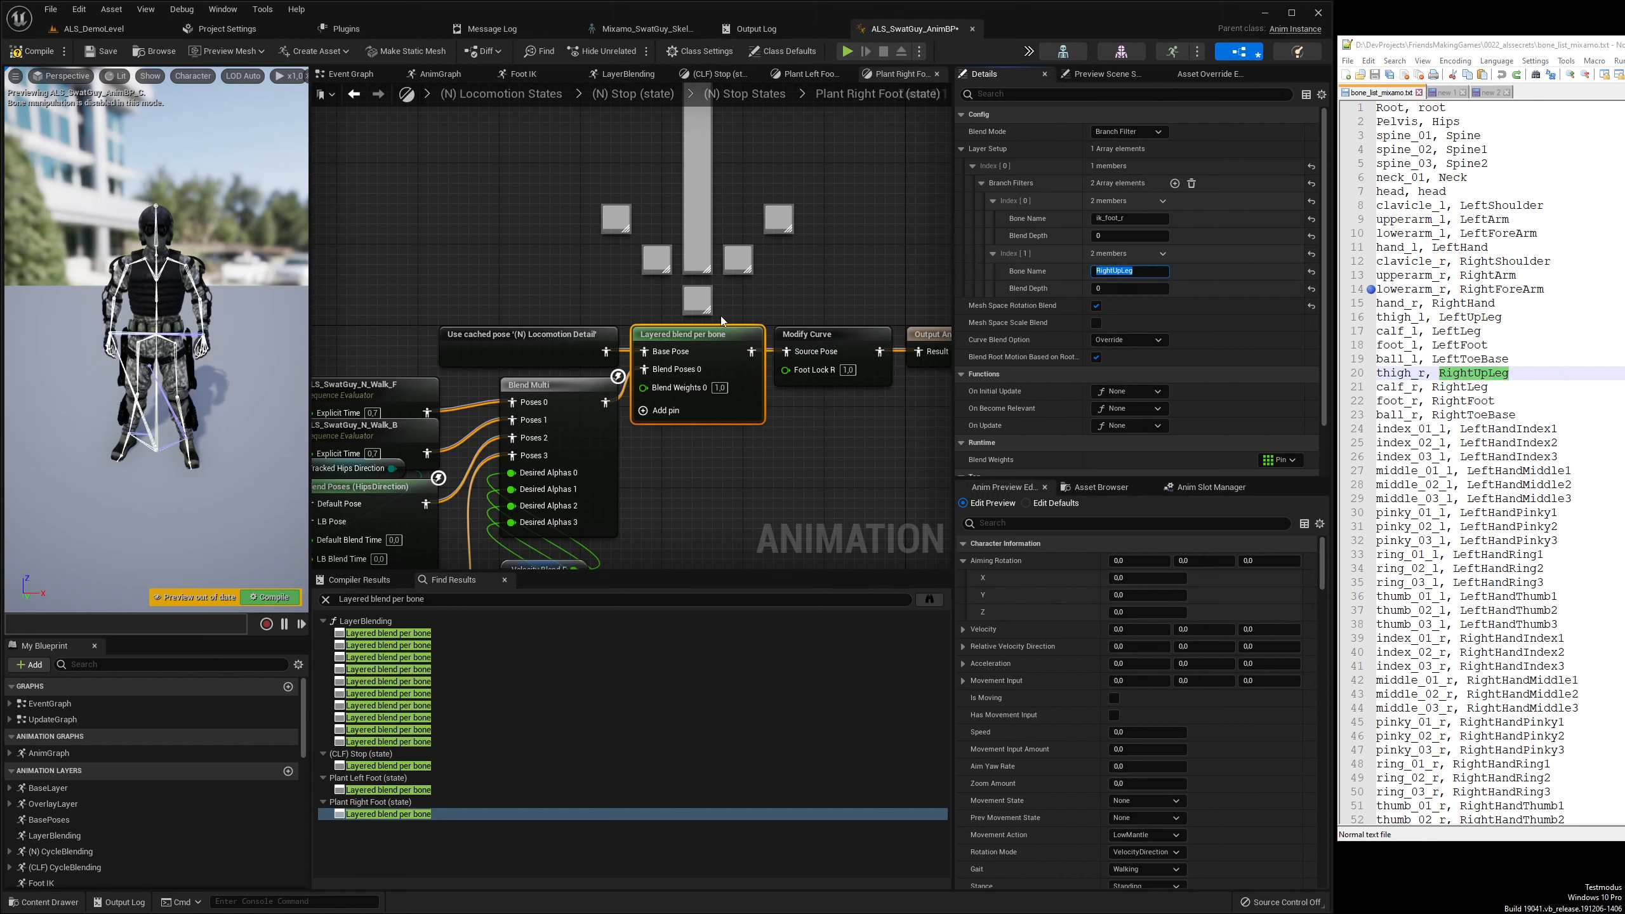
left_click(100, 54)
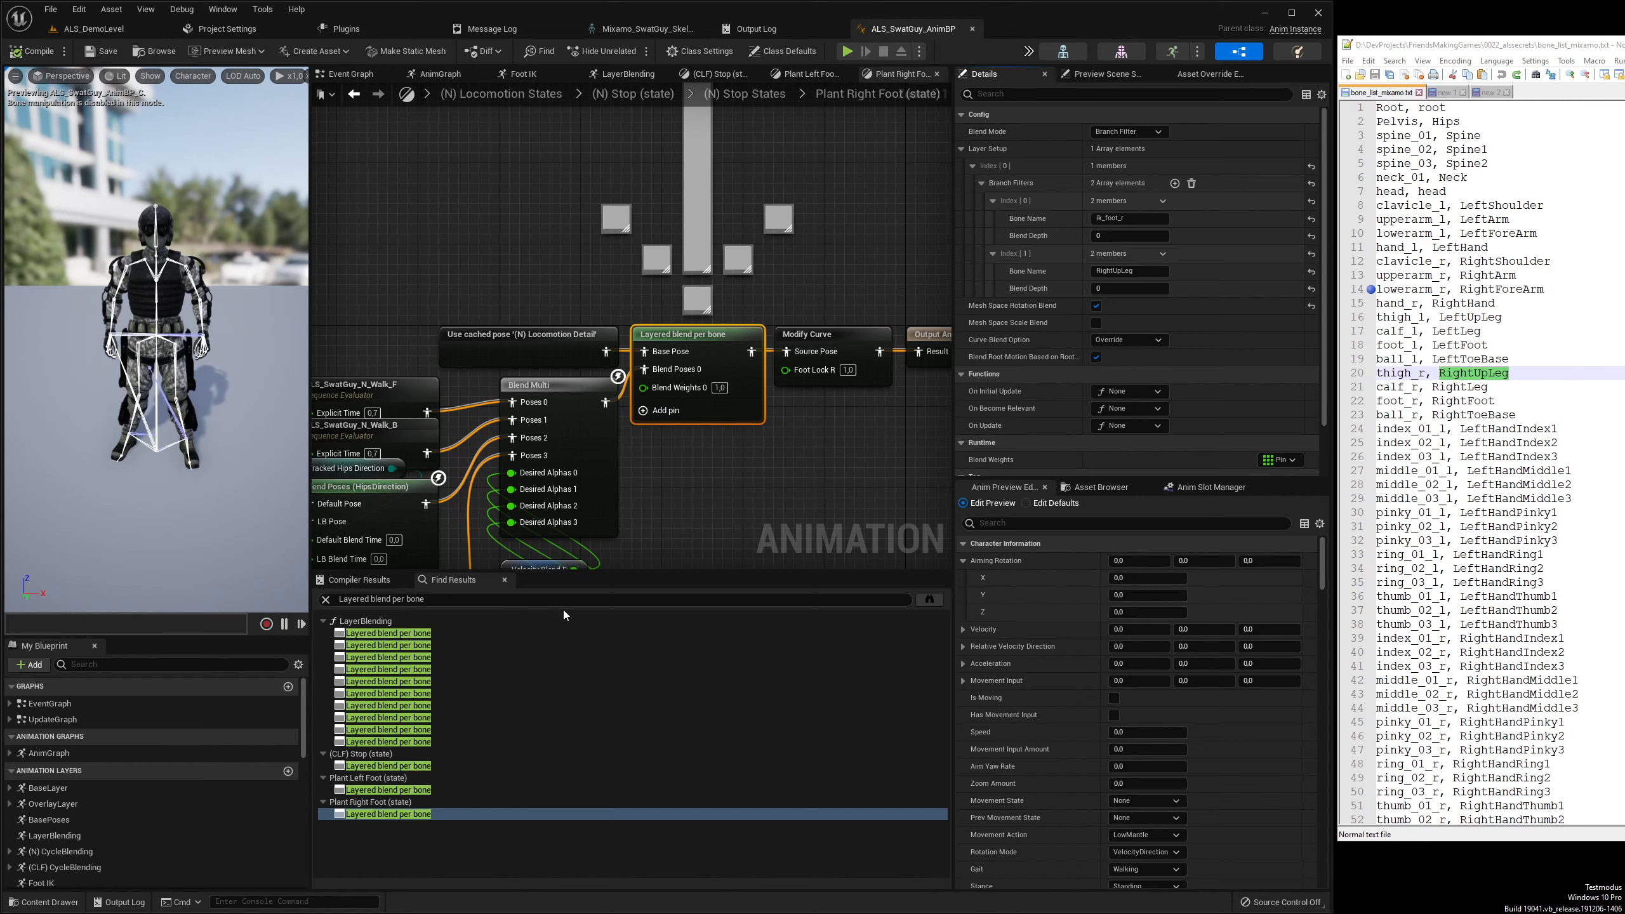
Review the branch filter bone names of the three Layered blend per bone nodes in LayerBlending's Legs + Pelvis + Spine + Head section
left_click(416, 633)
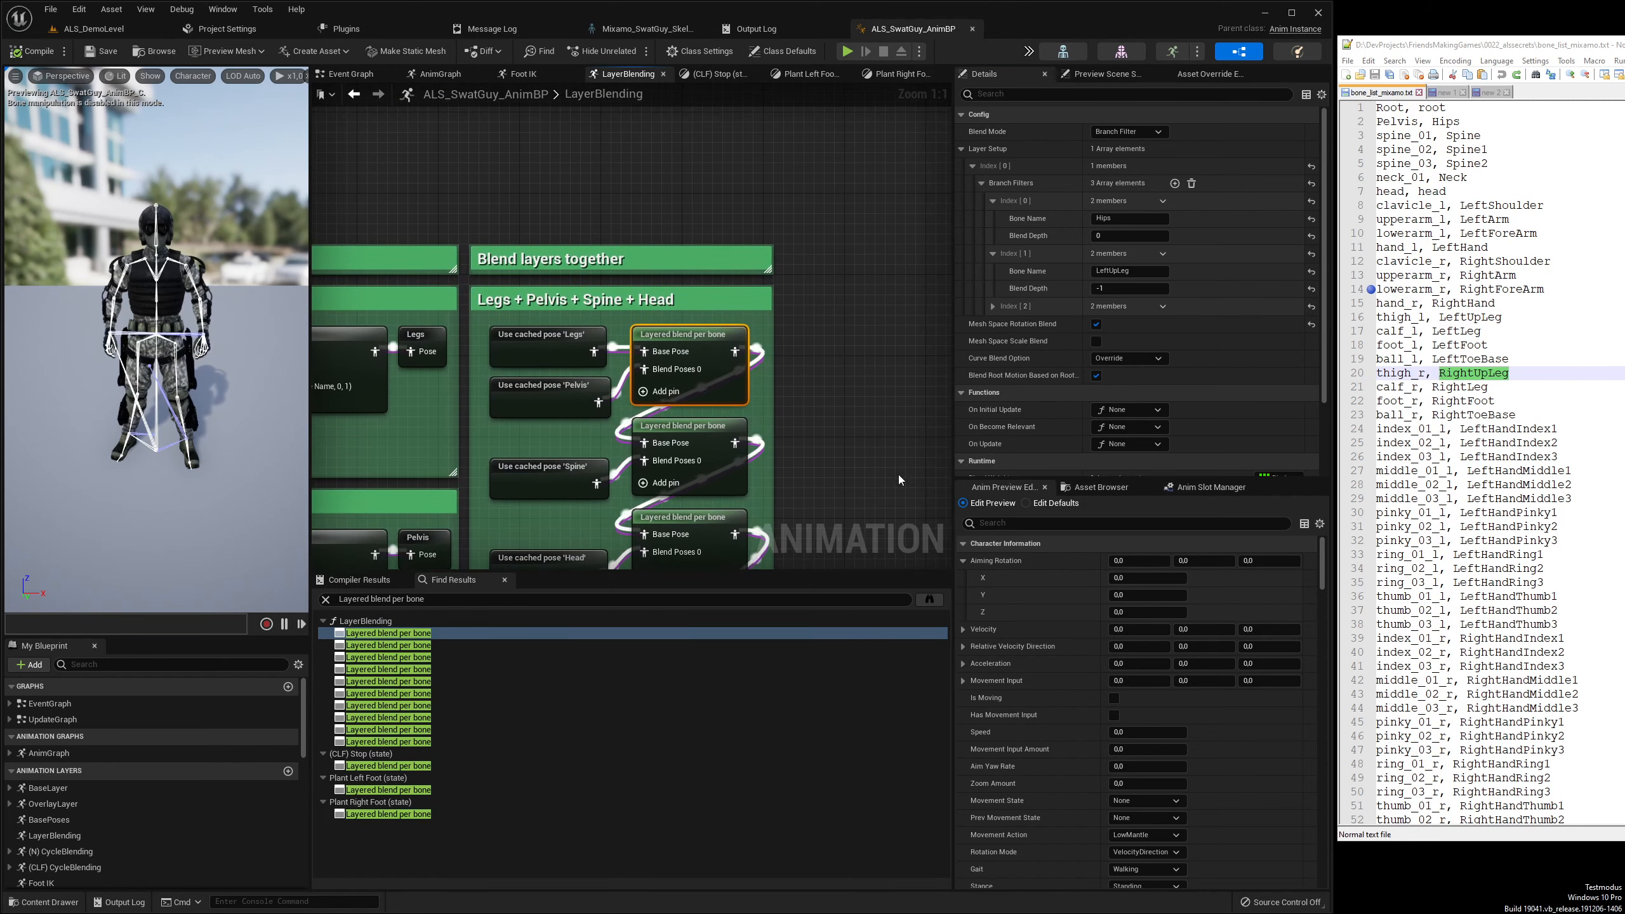
right_click(988, 148)
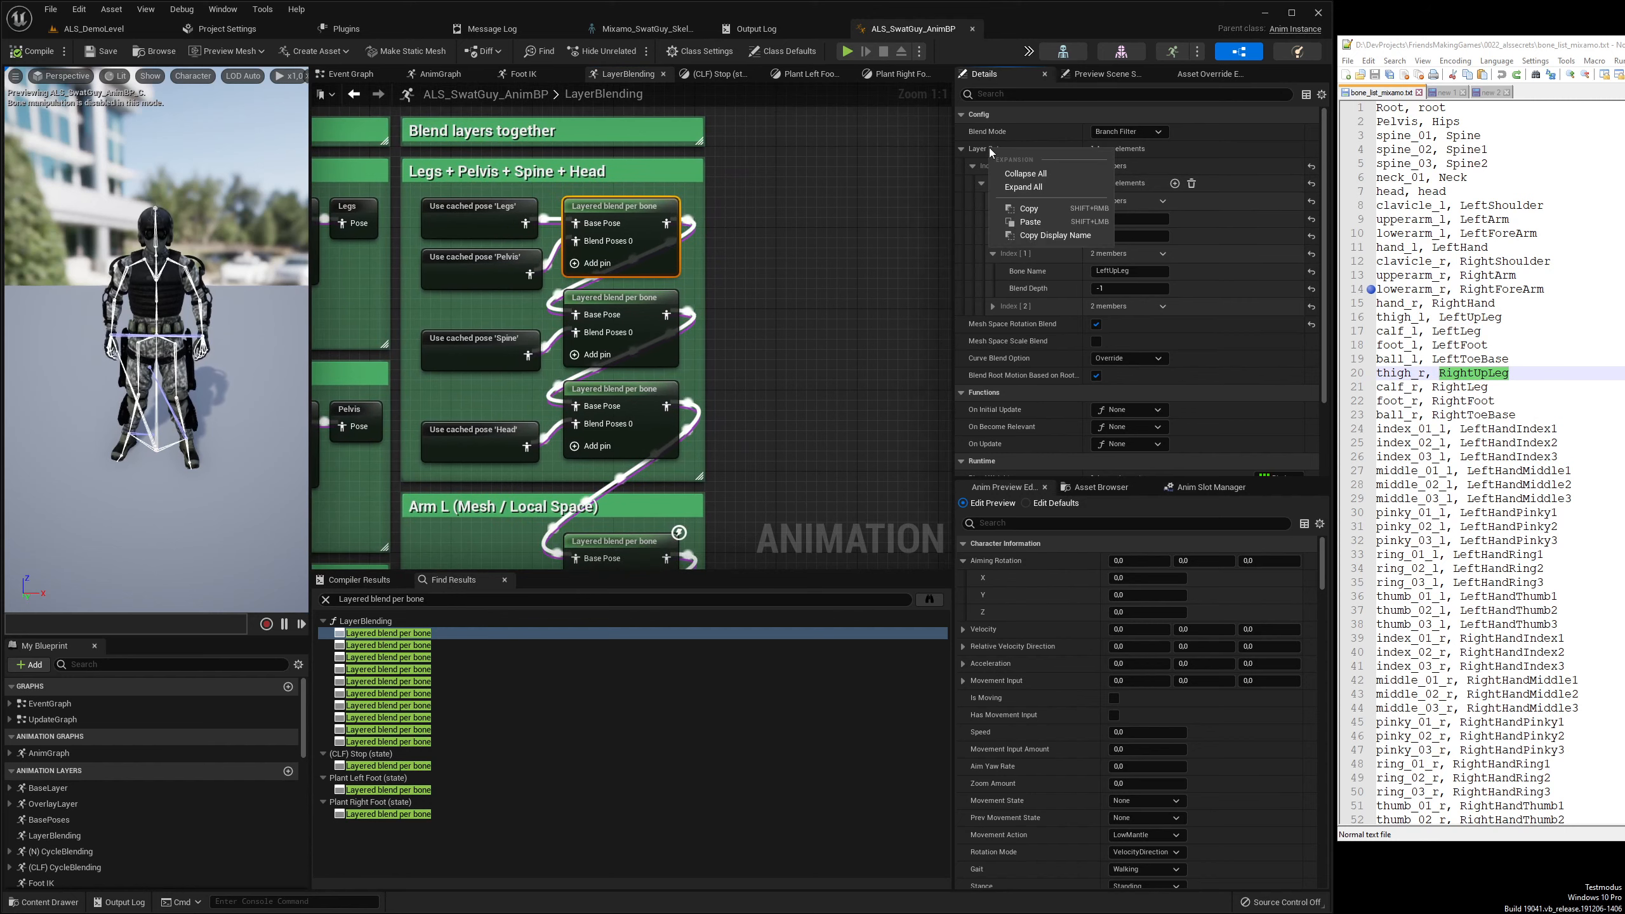
left_click(1018, 184)
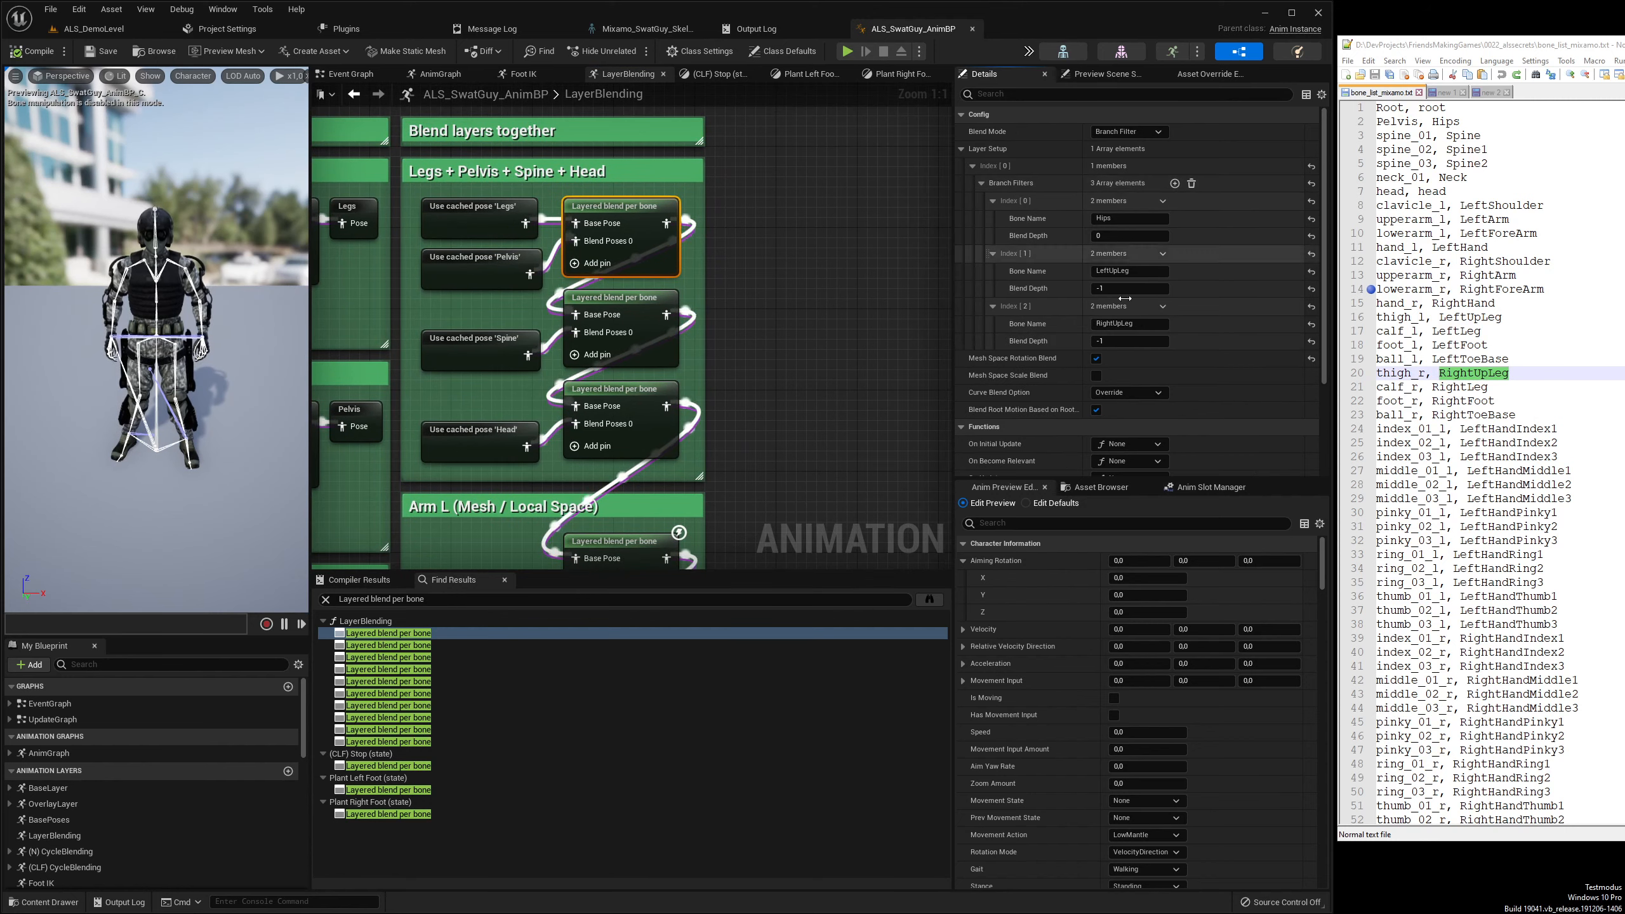
left_click(623, 308)
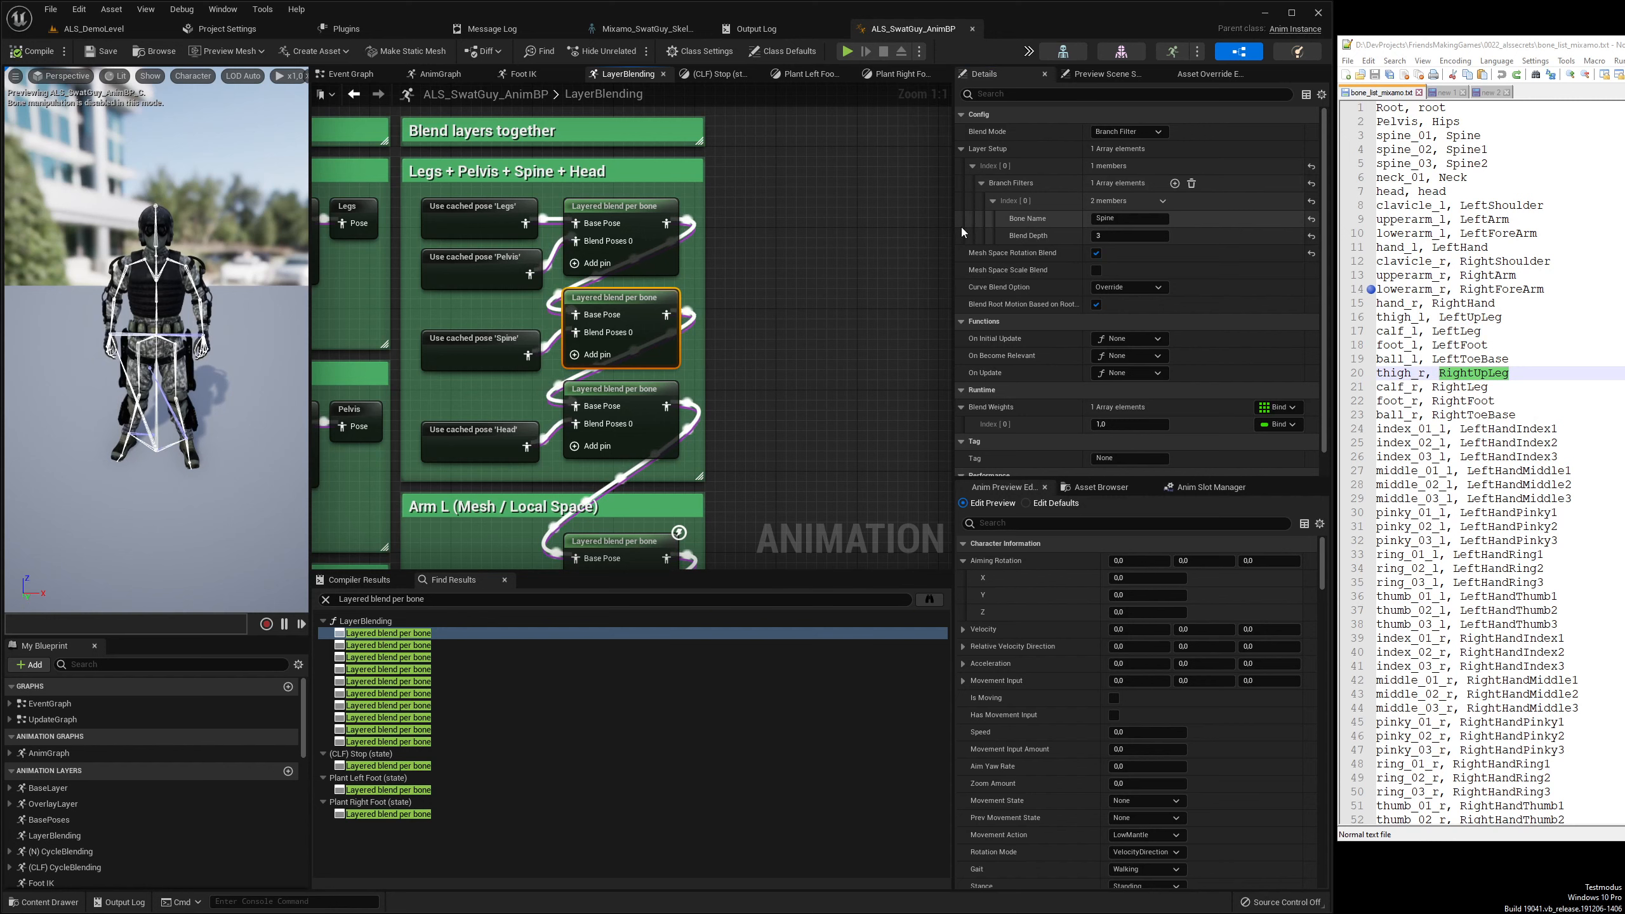
right_click_drag(892, 408, 902, 224)
left_click(665, 257)
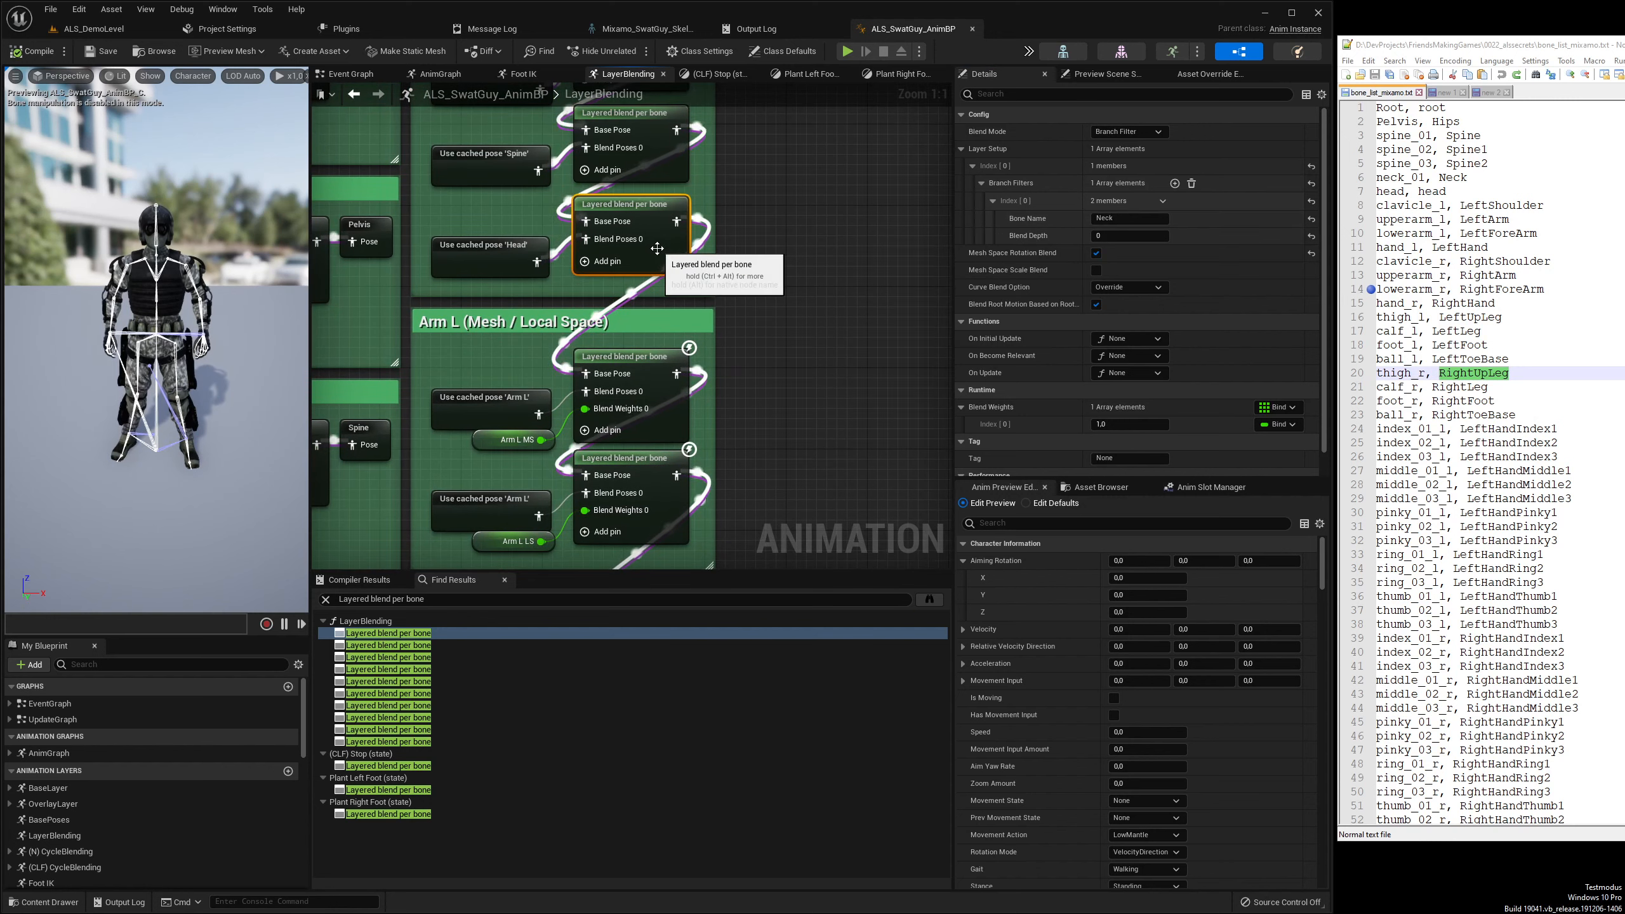
left_click(425, 660)
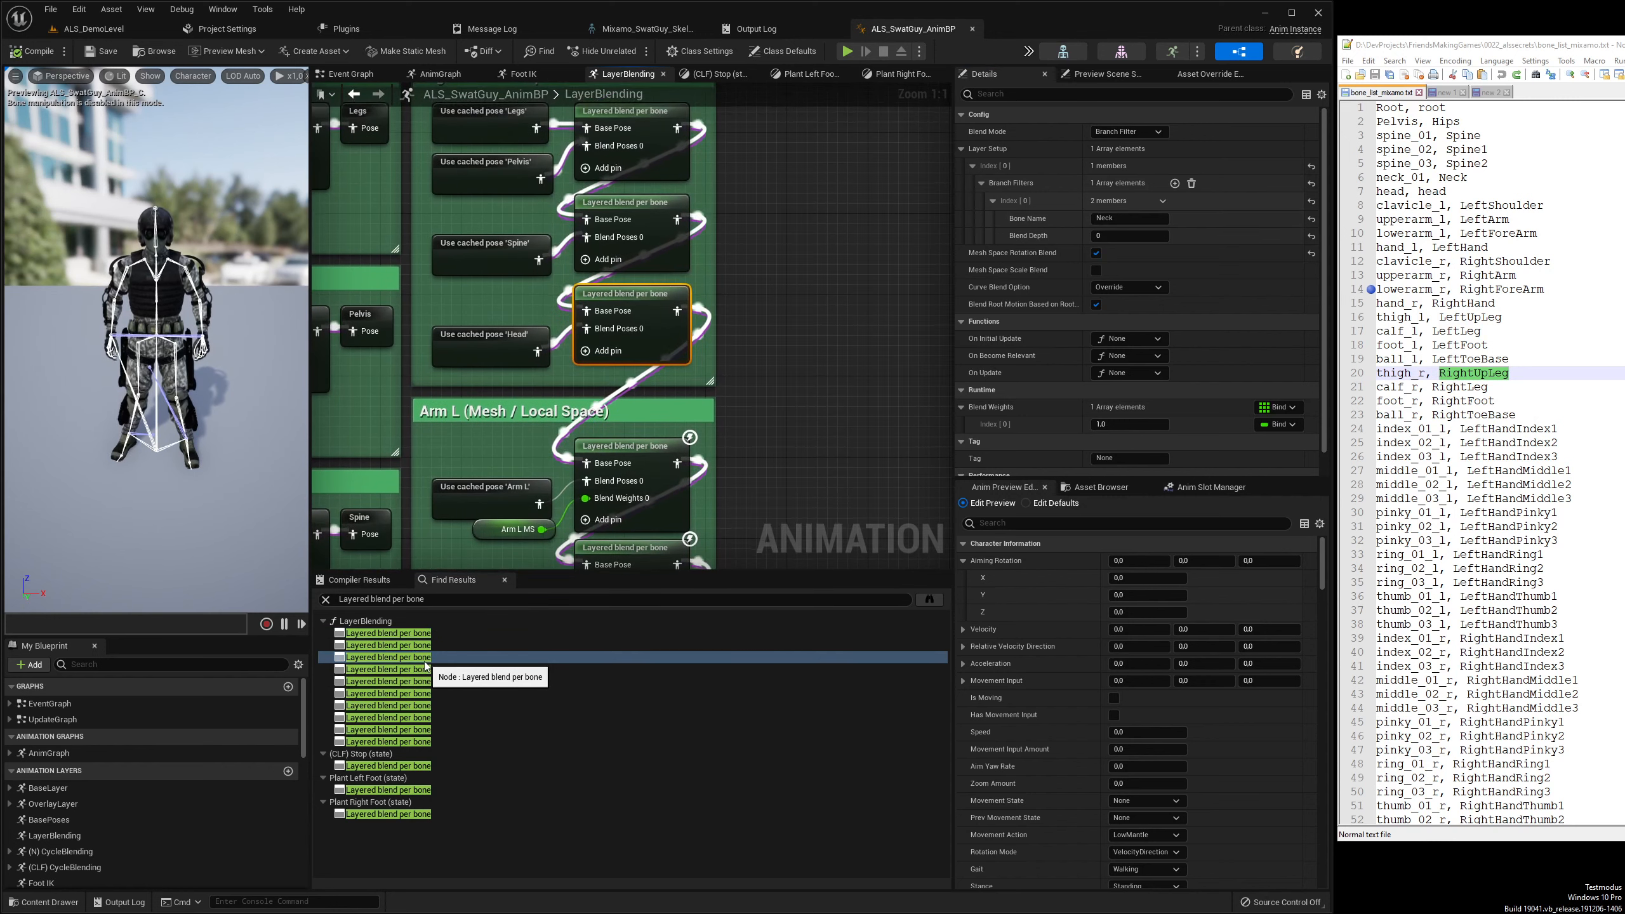
Review the branch filter bone names of the Layered blend per bone nodes in the Arm L and Arm R sections
left_click(424, 671)
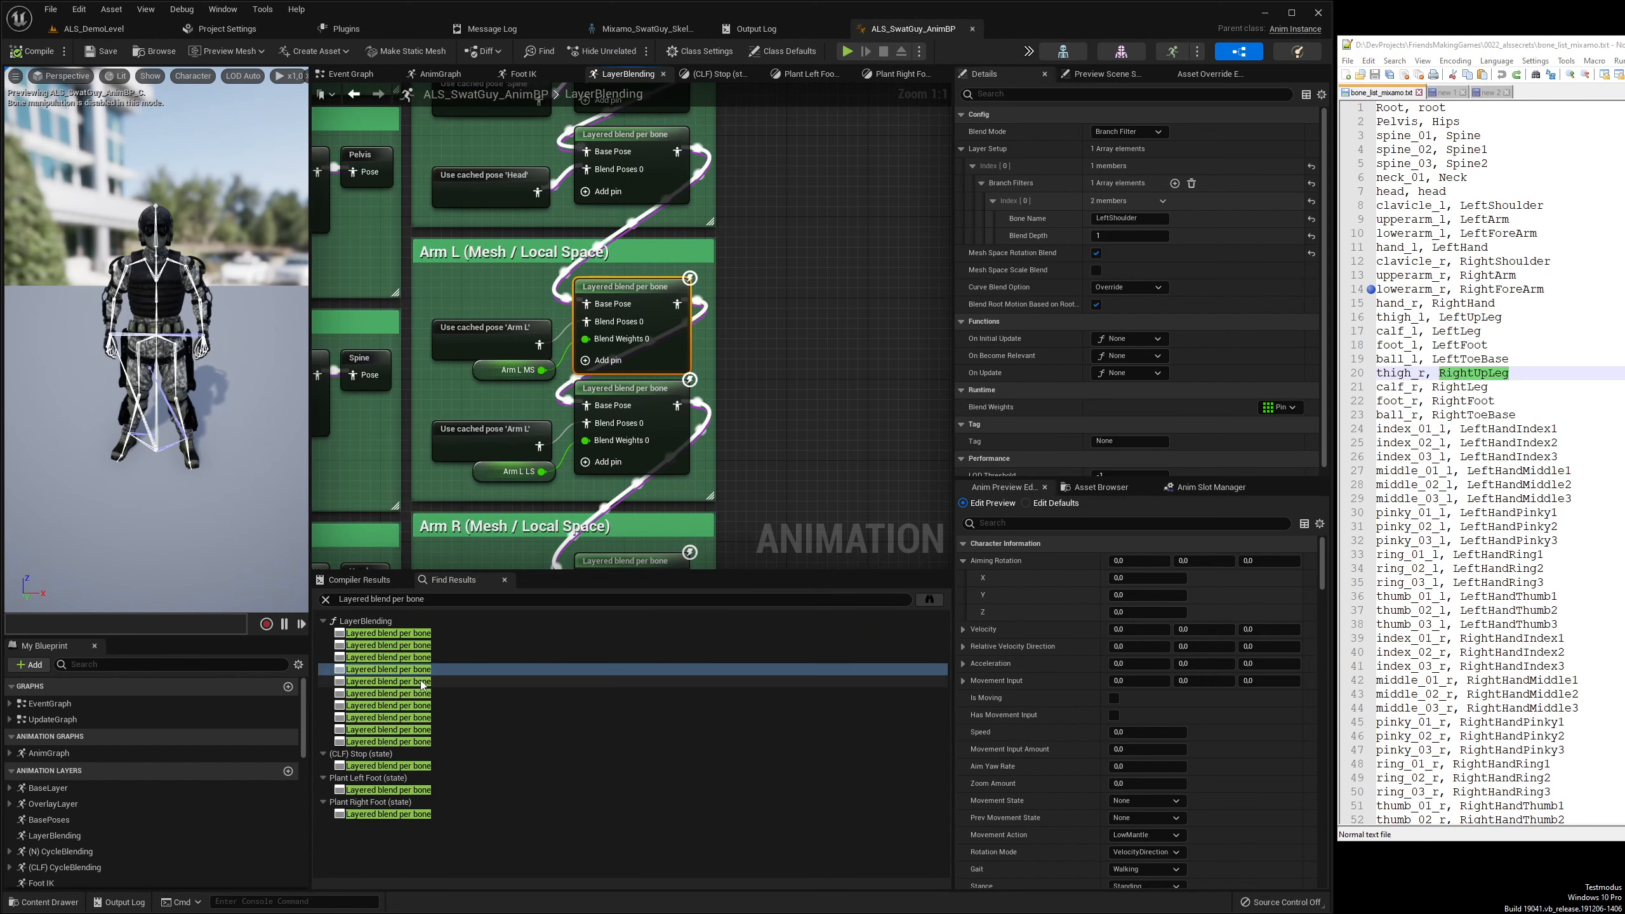
left_click(422, 682)
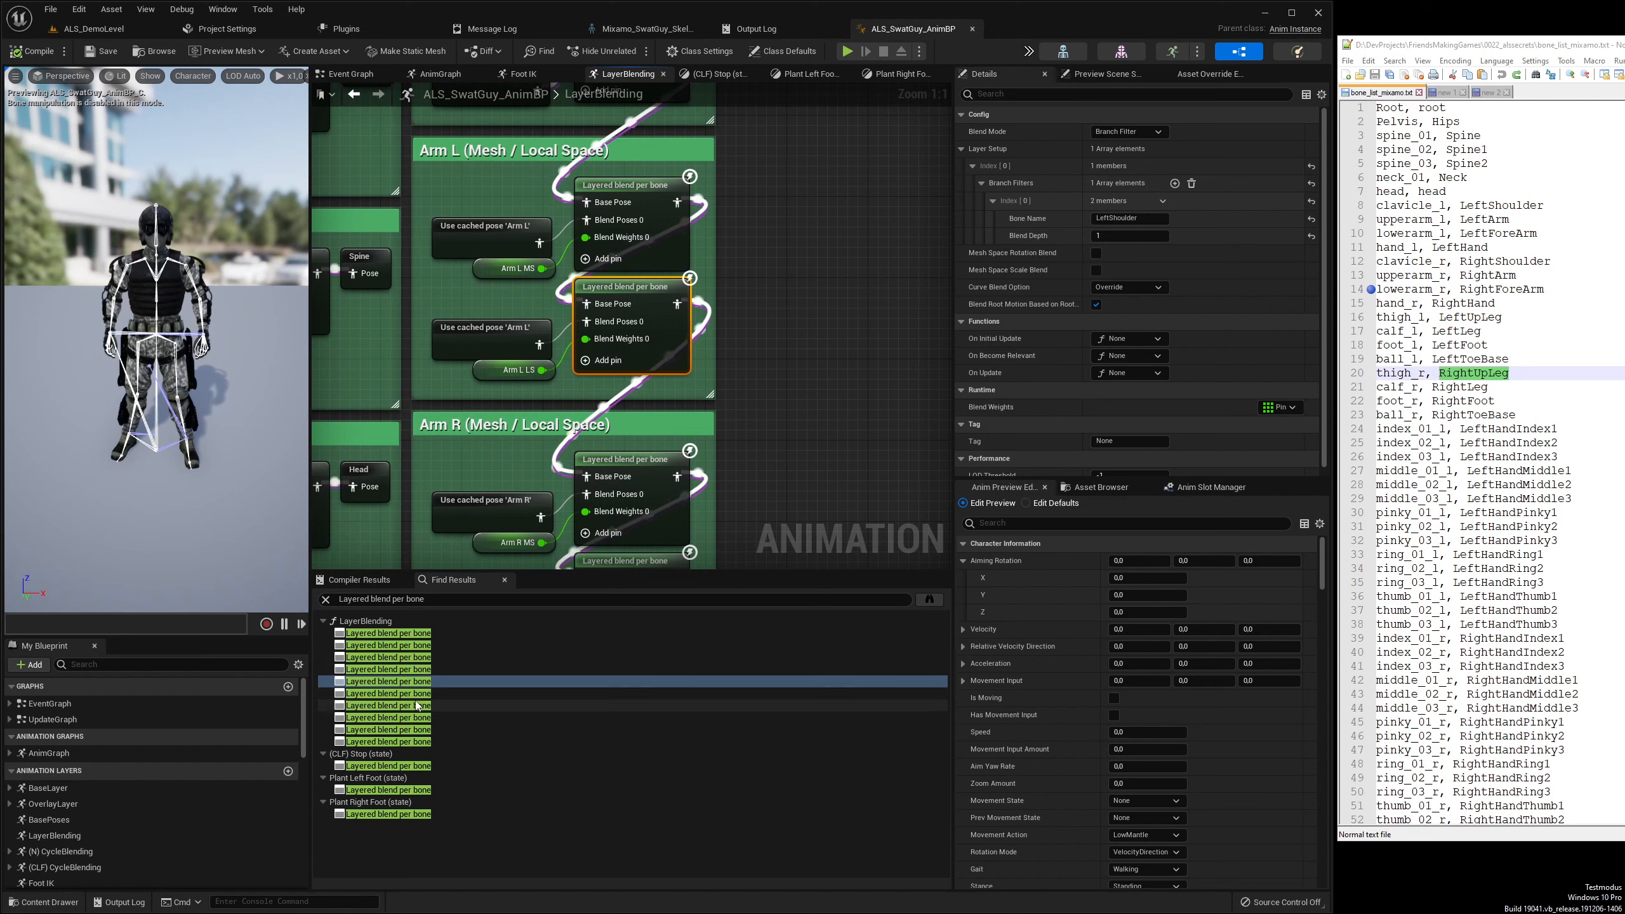
left_click(418, 697)
left_click(417, 705)
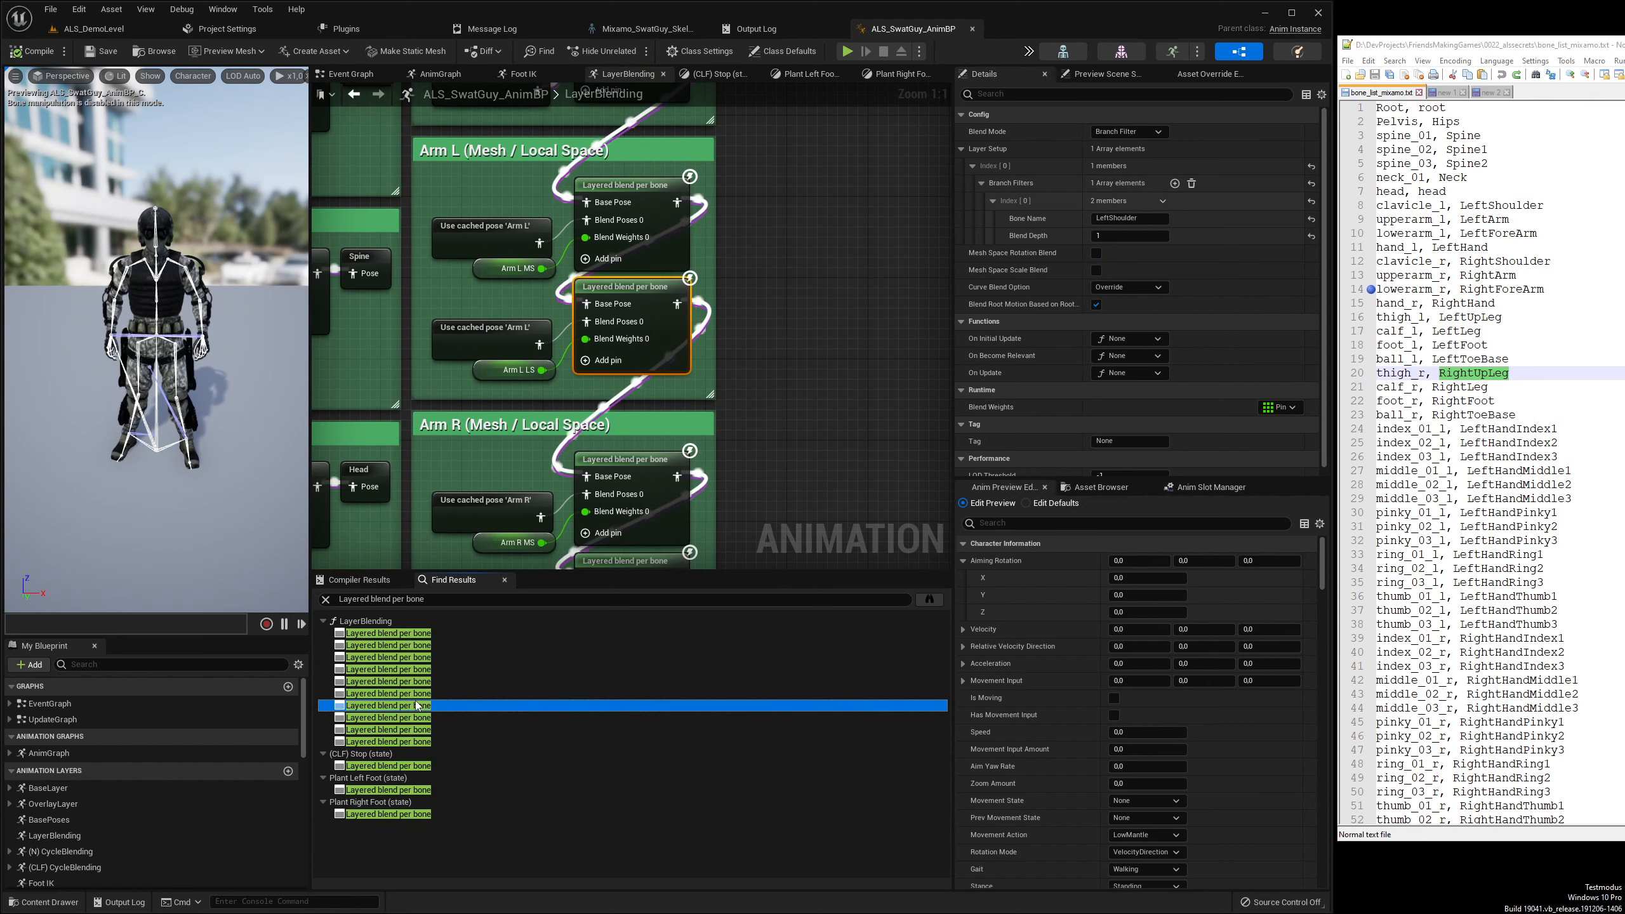
left_click(420, 695)
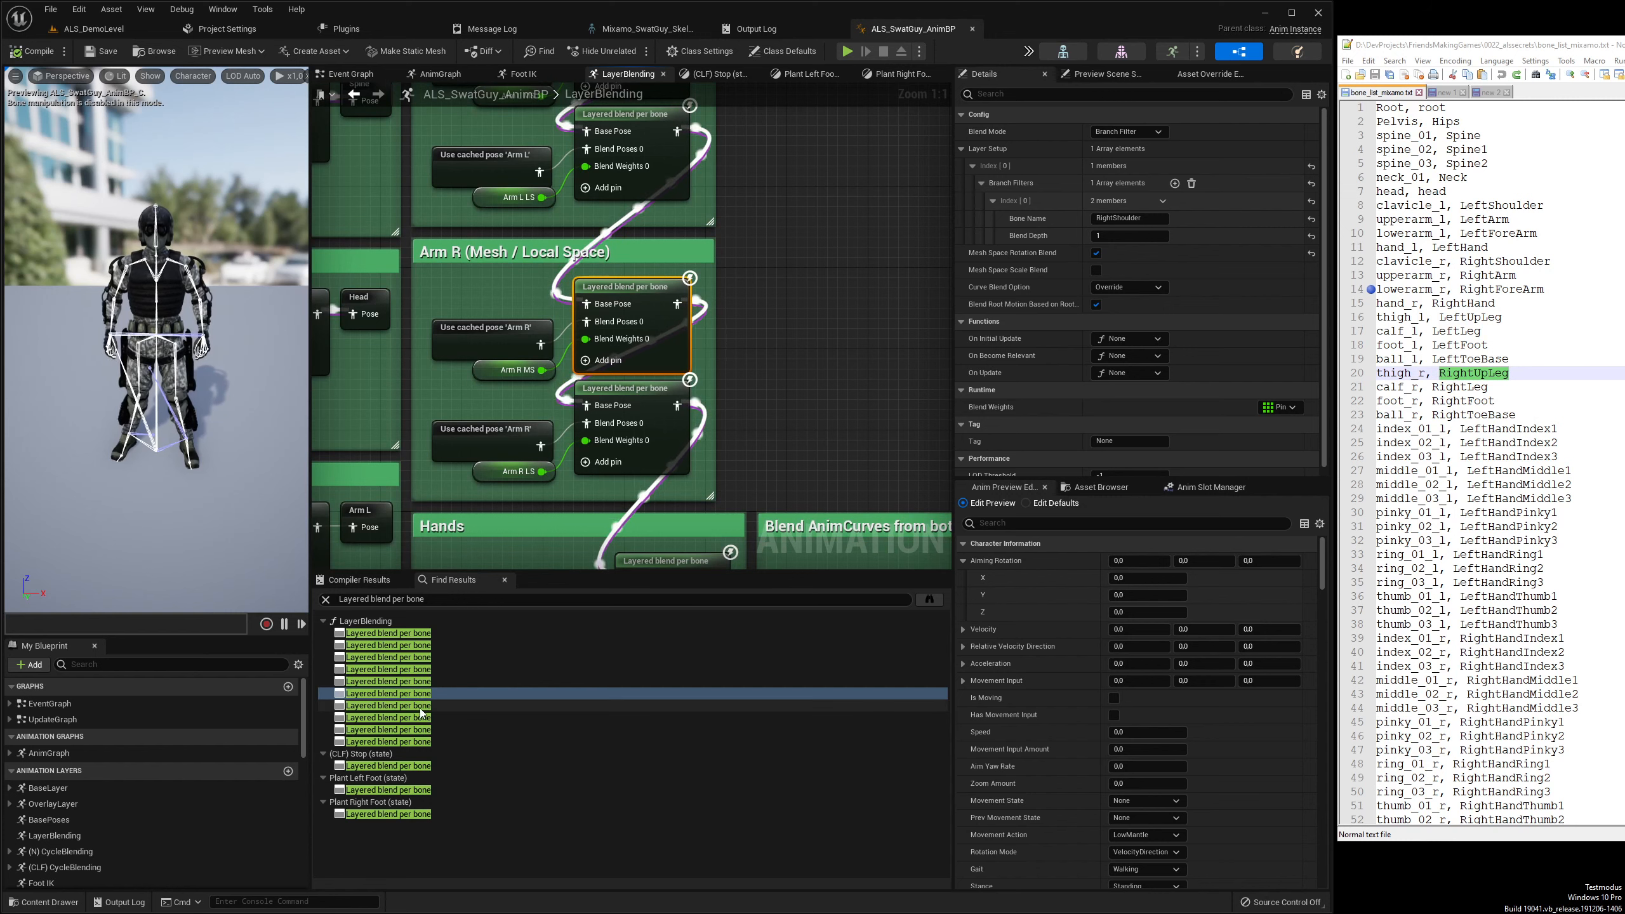
left_click(420, 707)
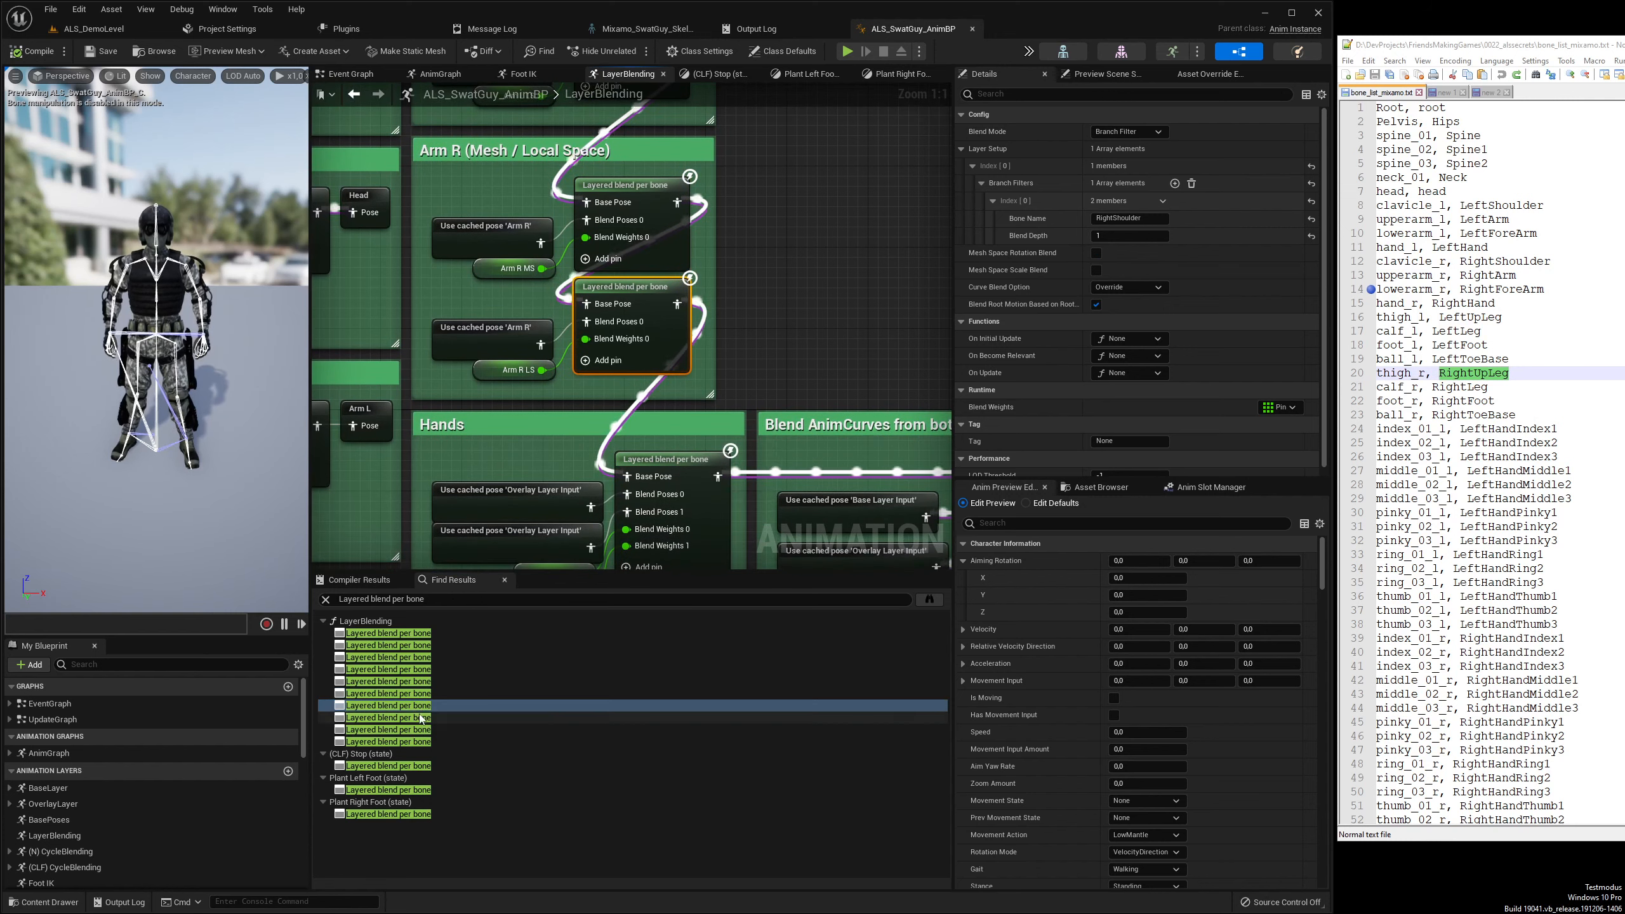
Check all branch filters of the Hands section's Layered blend per bone node and those of the two curve-blending nodes before the Output Pose
left_click(421, 715)
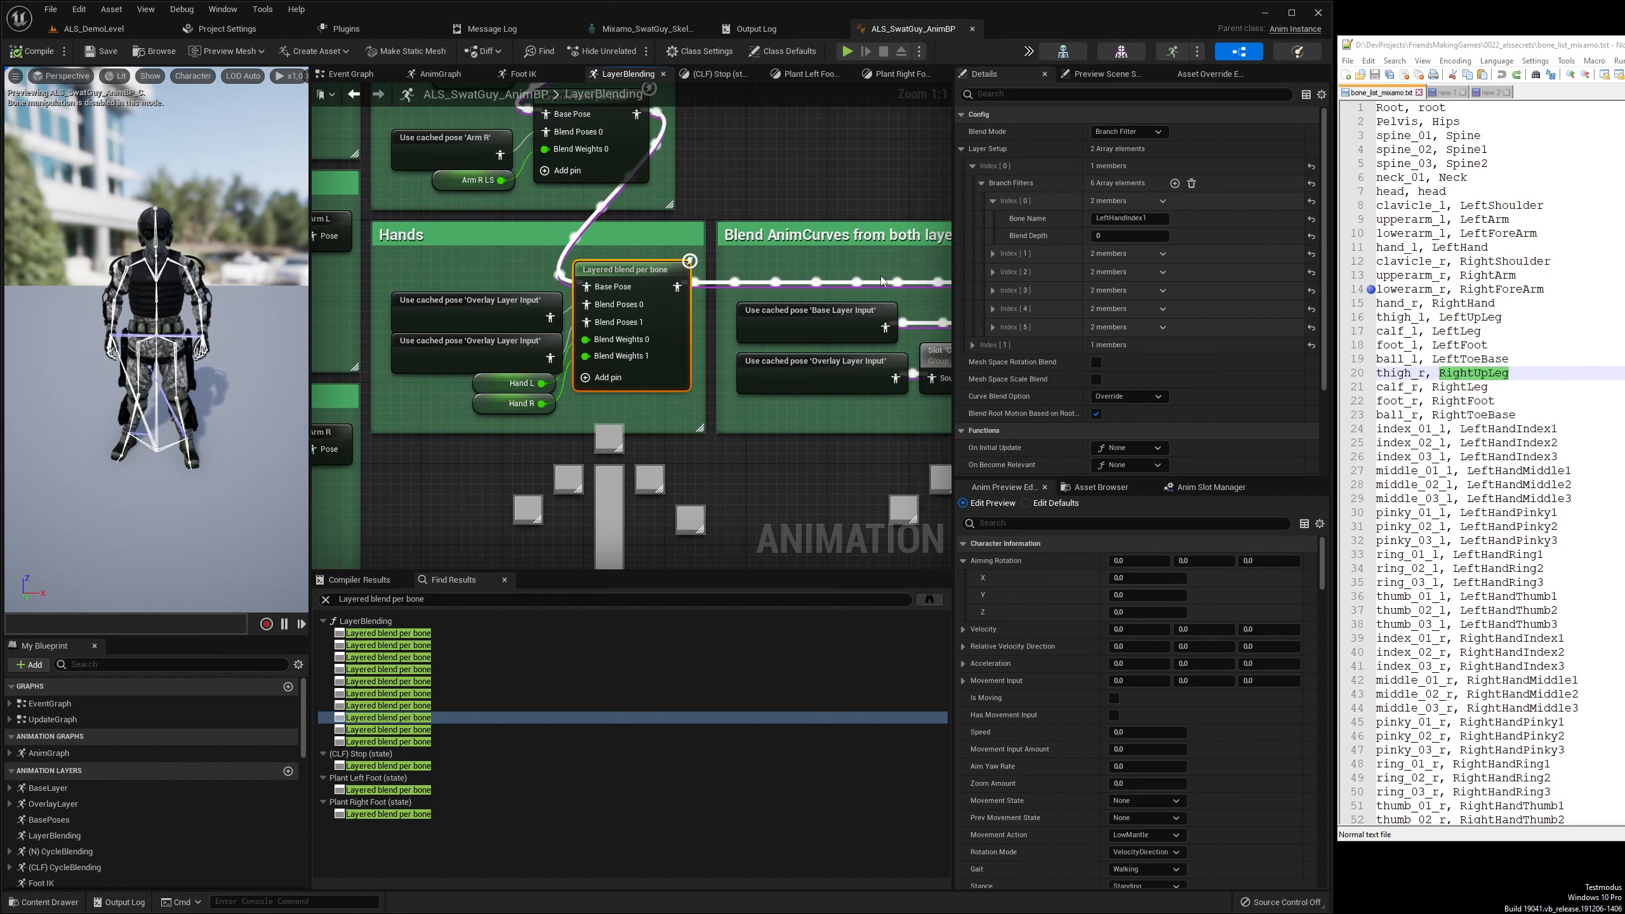
right_click(990, 150)
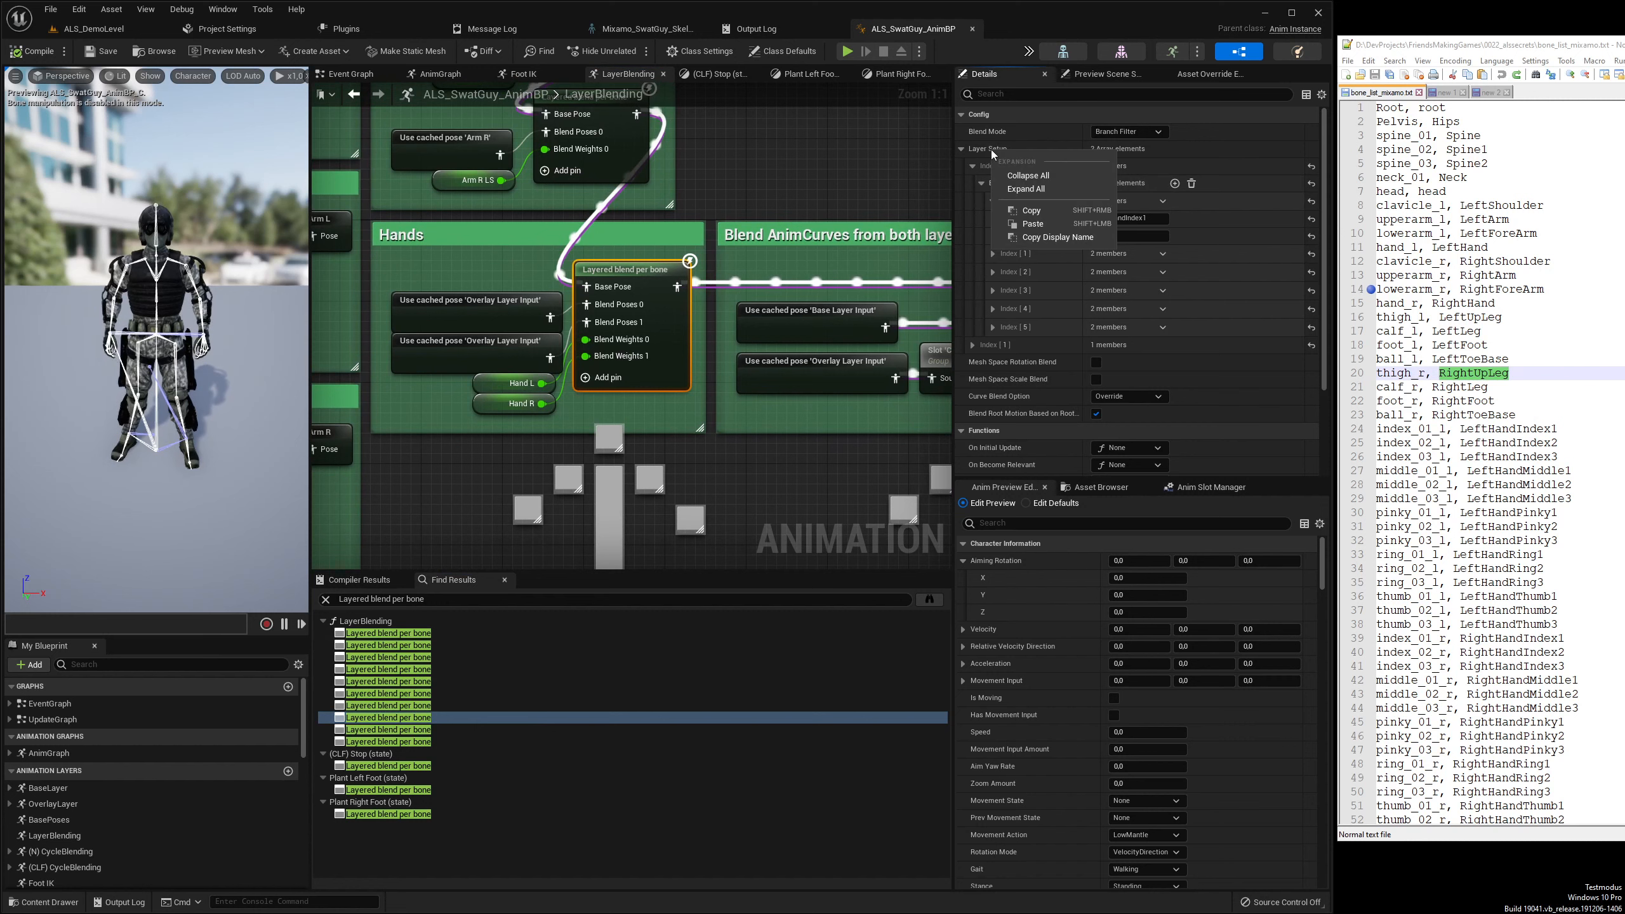
left_click(1026, 189)
scroll(1046, 247, "down", 3)
scroll(1059, 236, "down", 10)
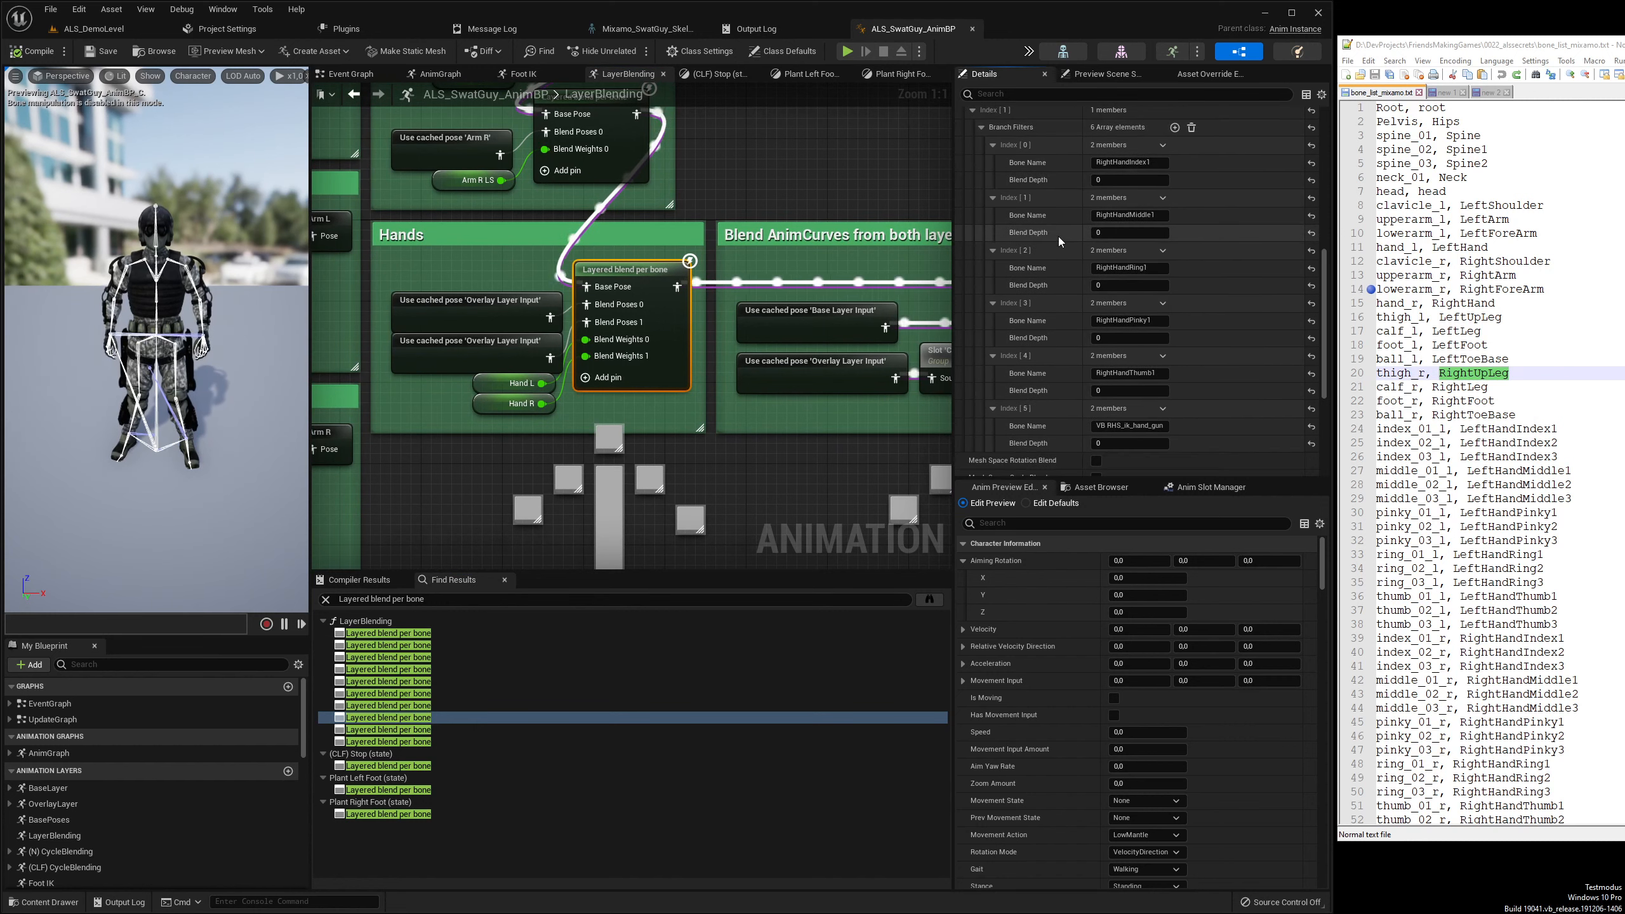
double_click(441, 730)
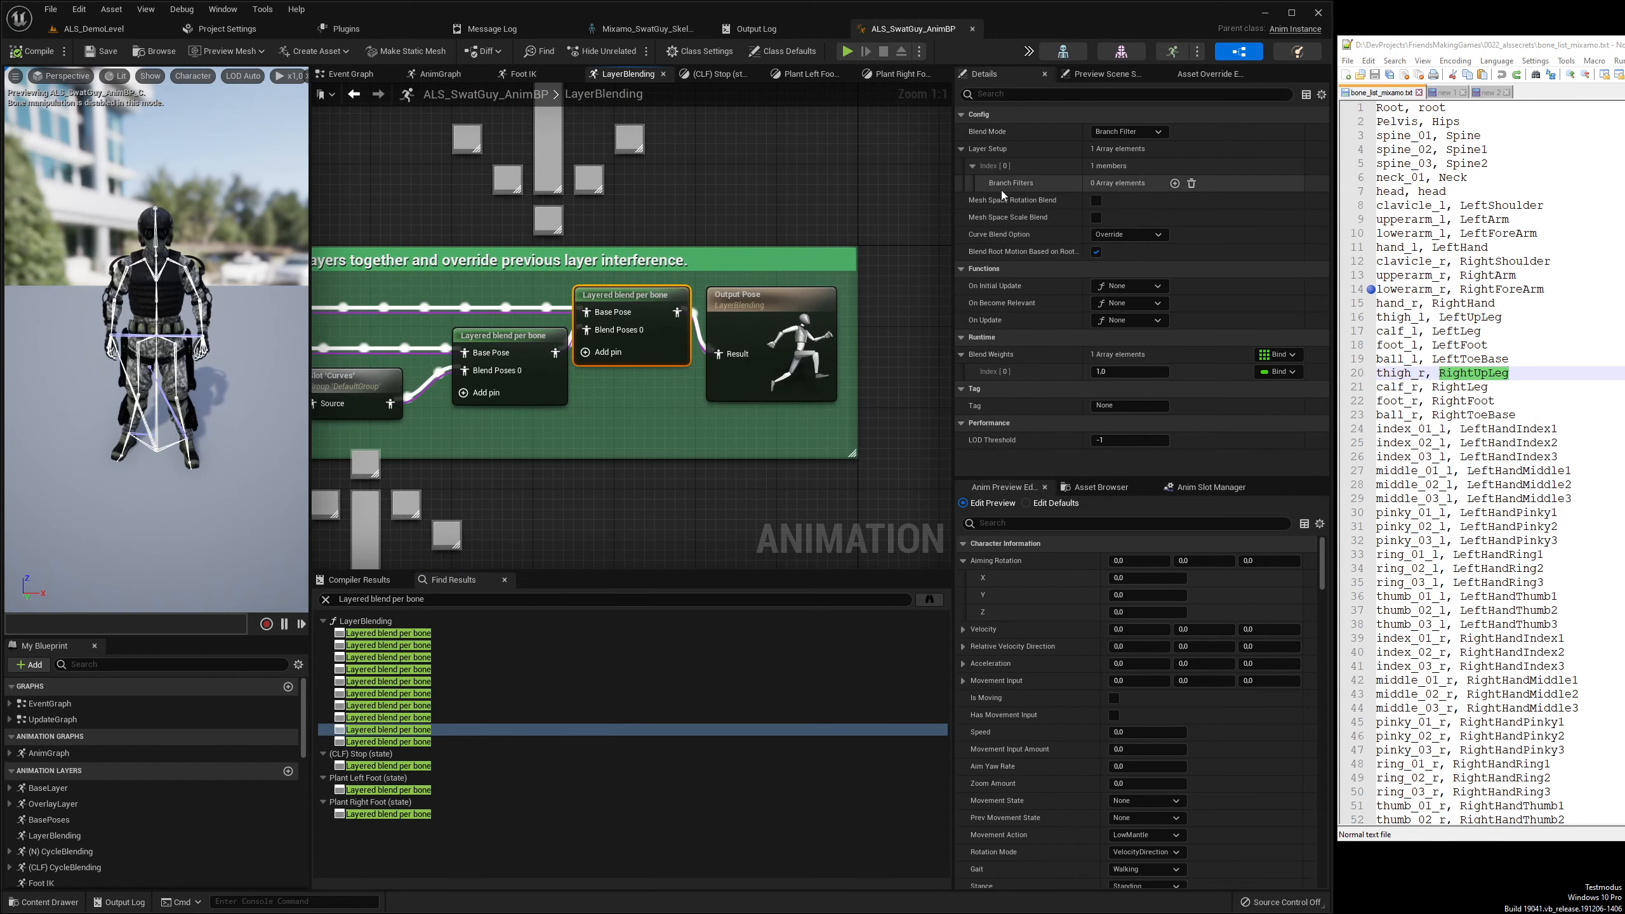
double_click(409, 741)
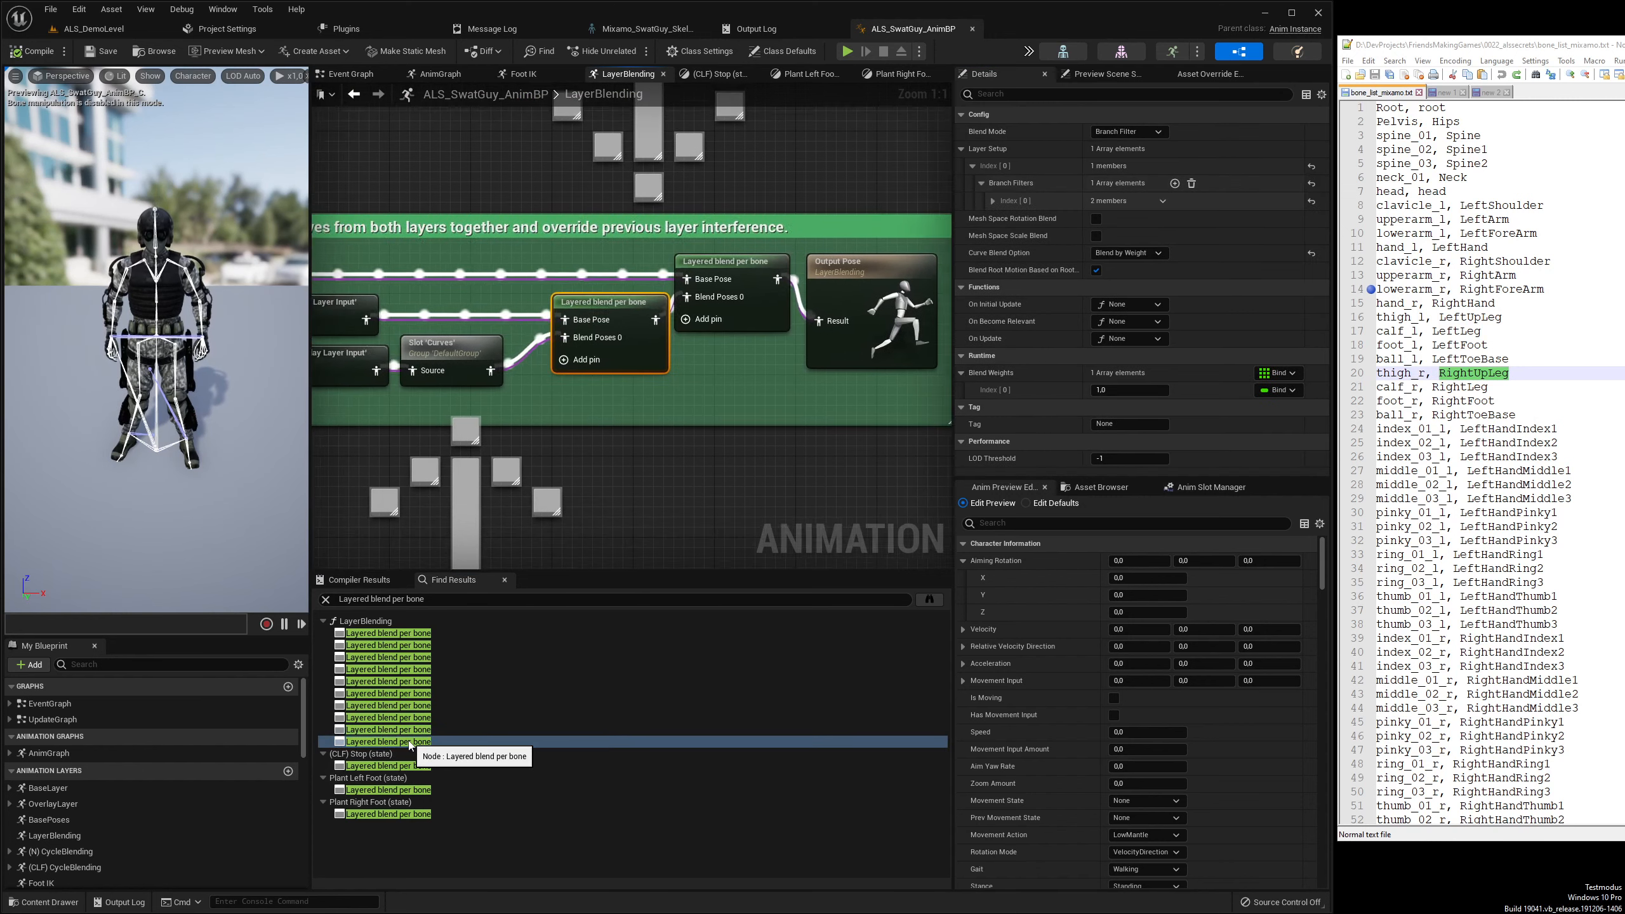
Verify the branch filters of the Layered blend per bone nodes in the (CLF) Stop, Plant Left Foot and Plant Right Foot states
double_click(412, 766)
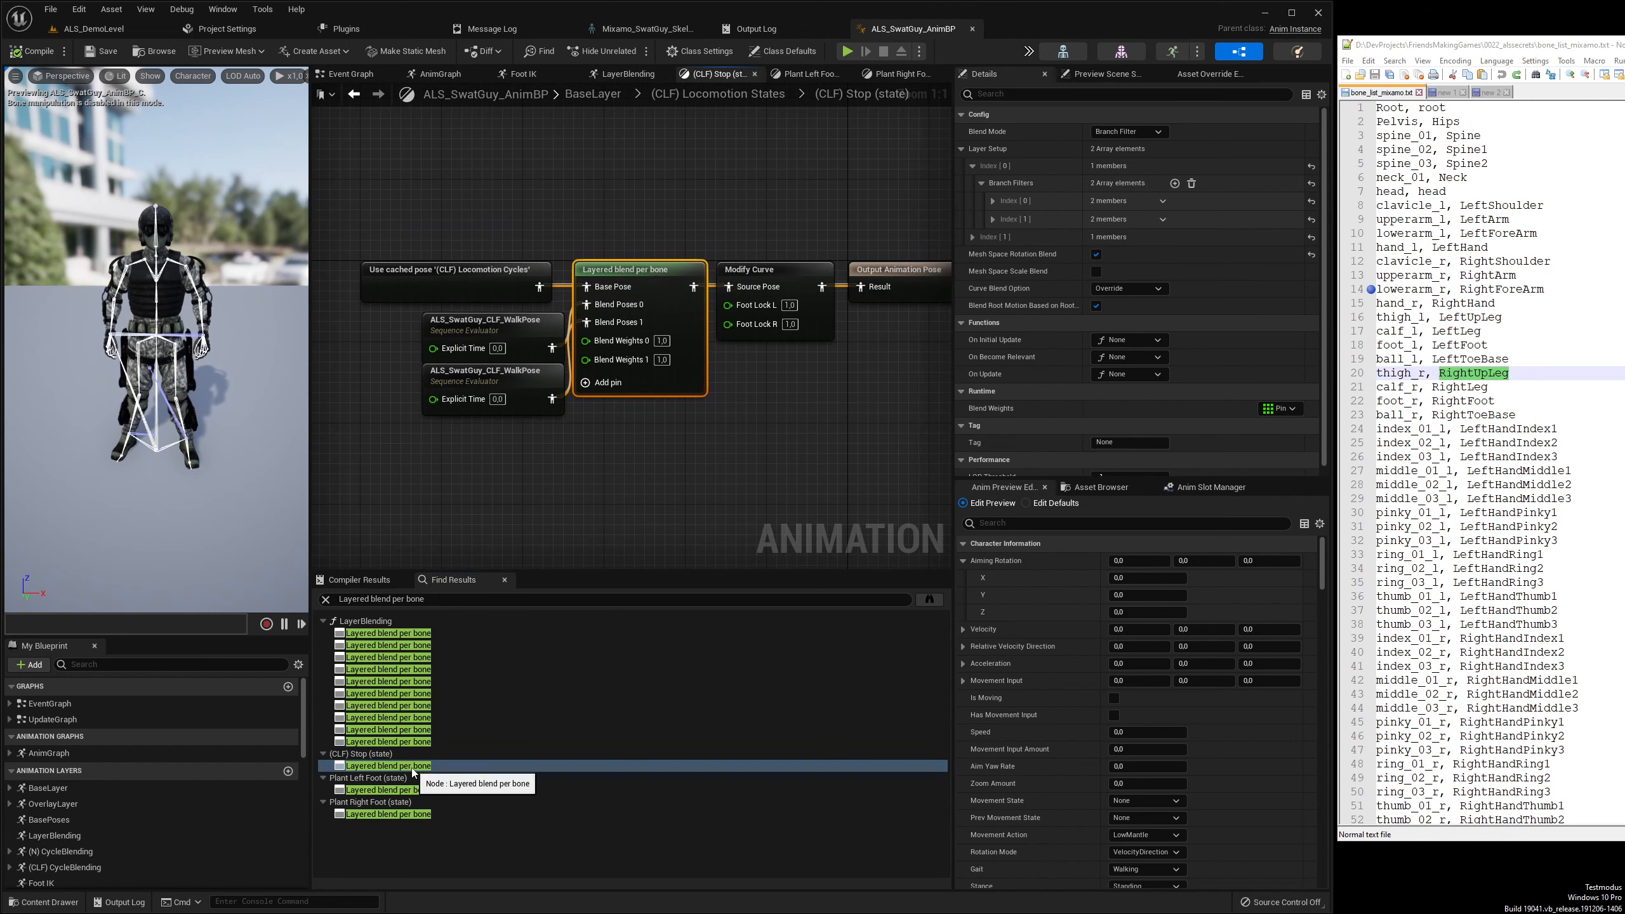
right_click(982, 167)
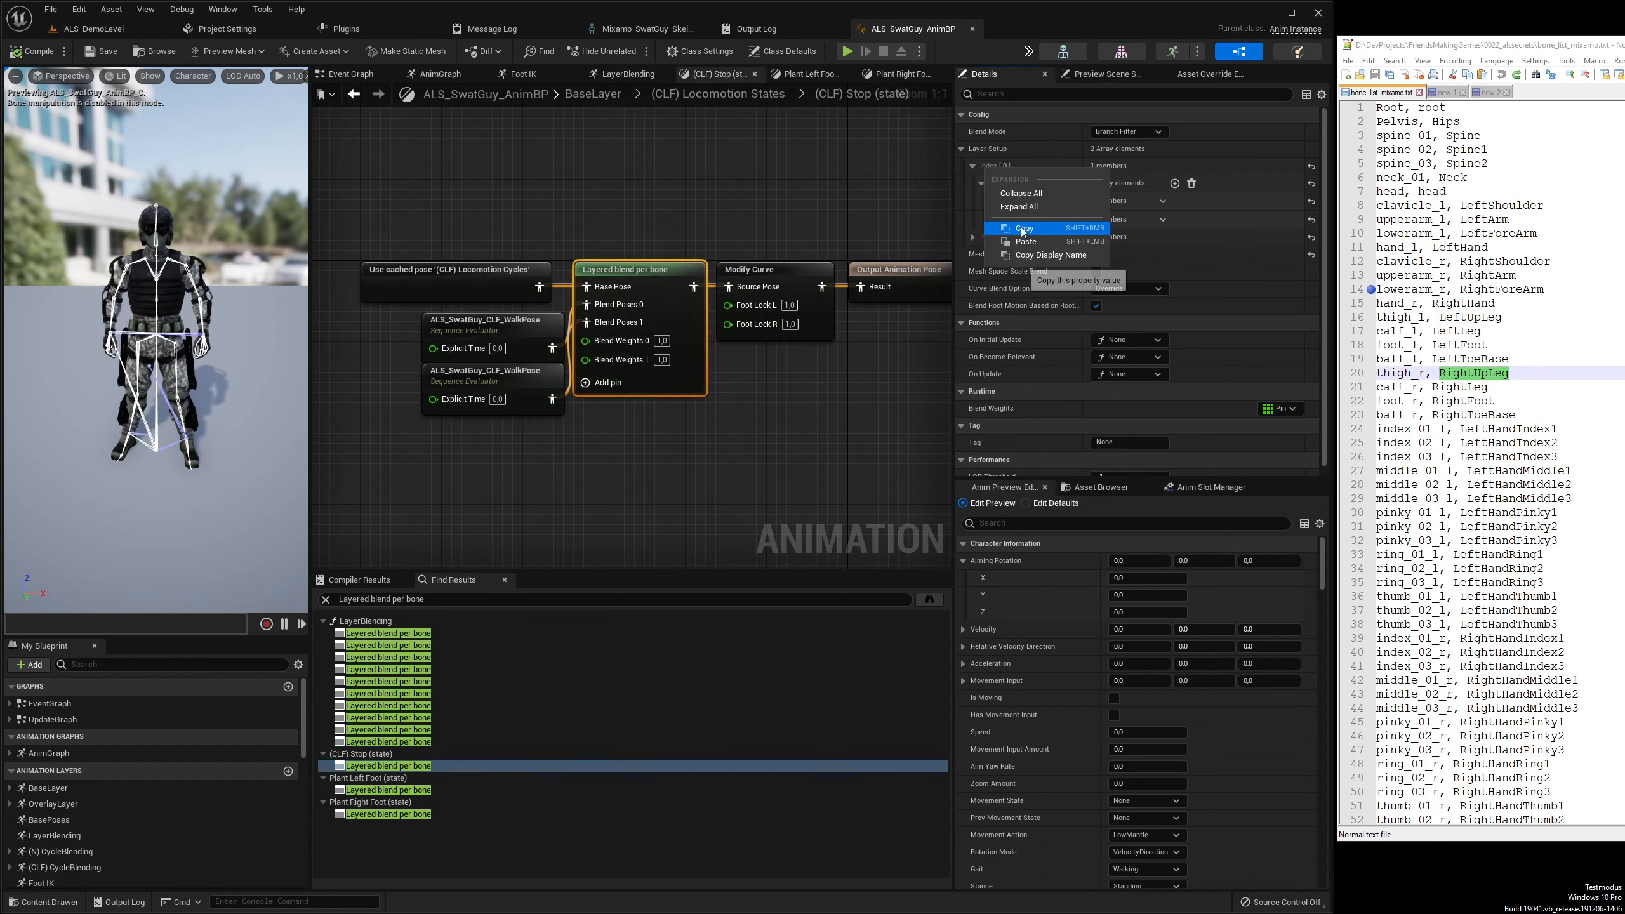
left_click(1019, 206)
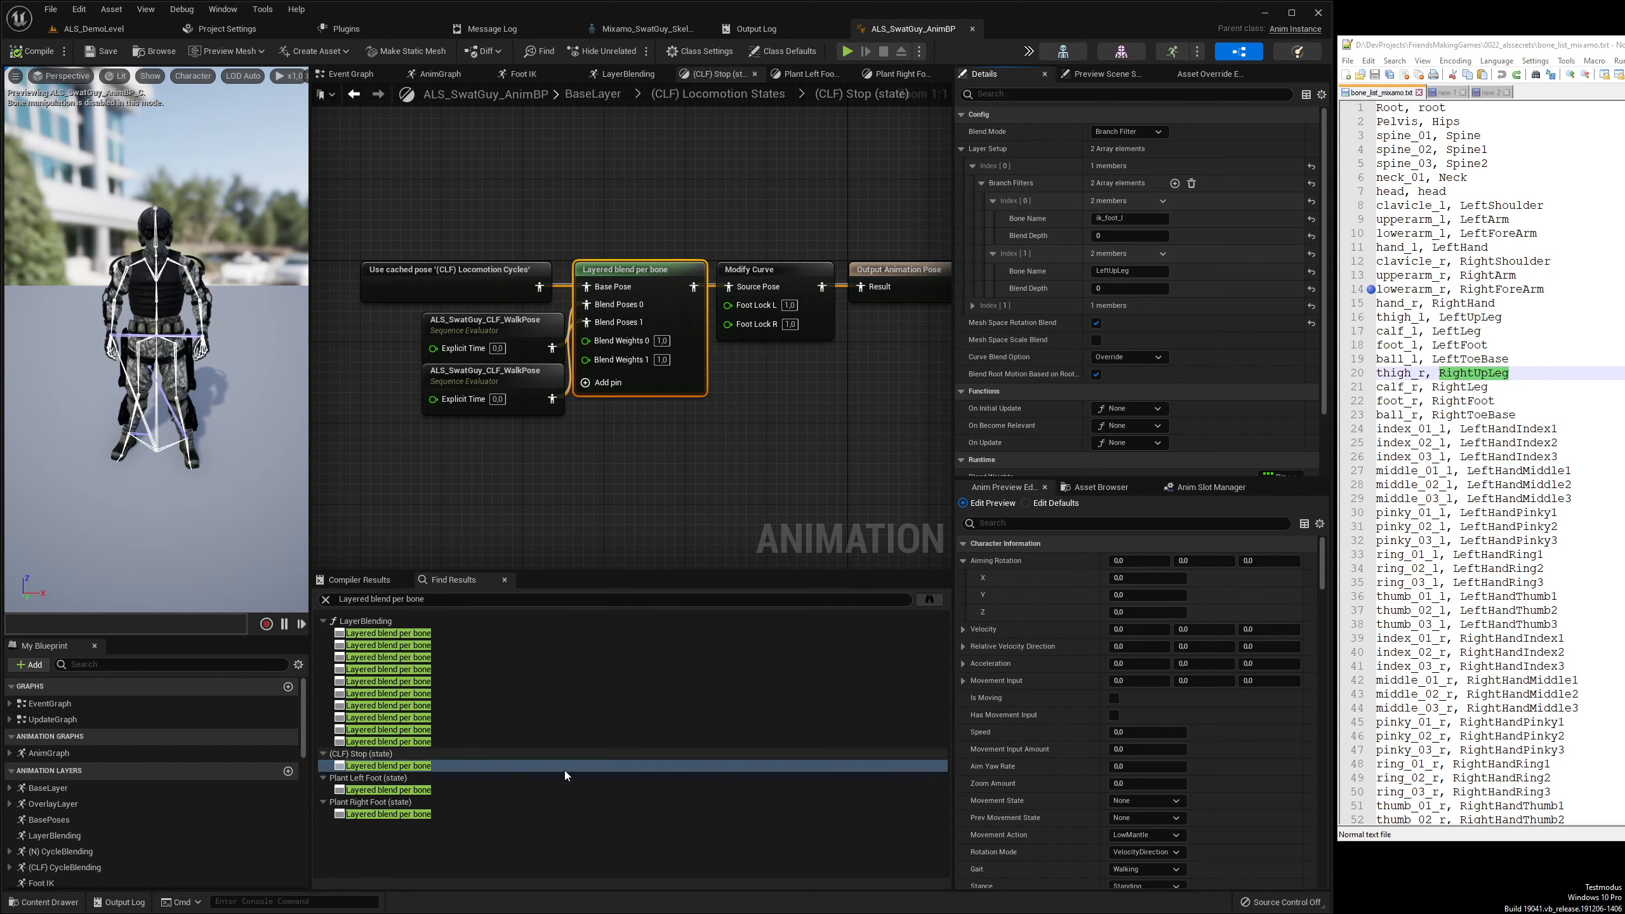
double_click(422, 791)
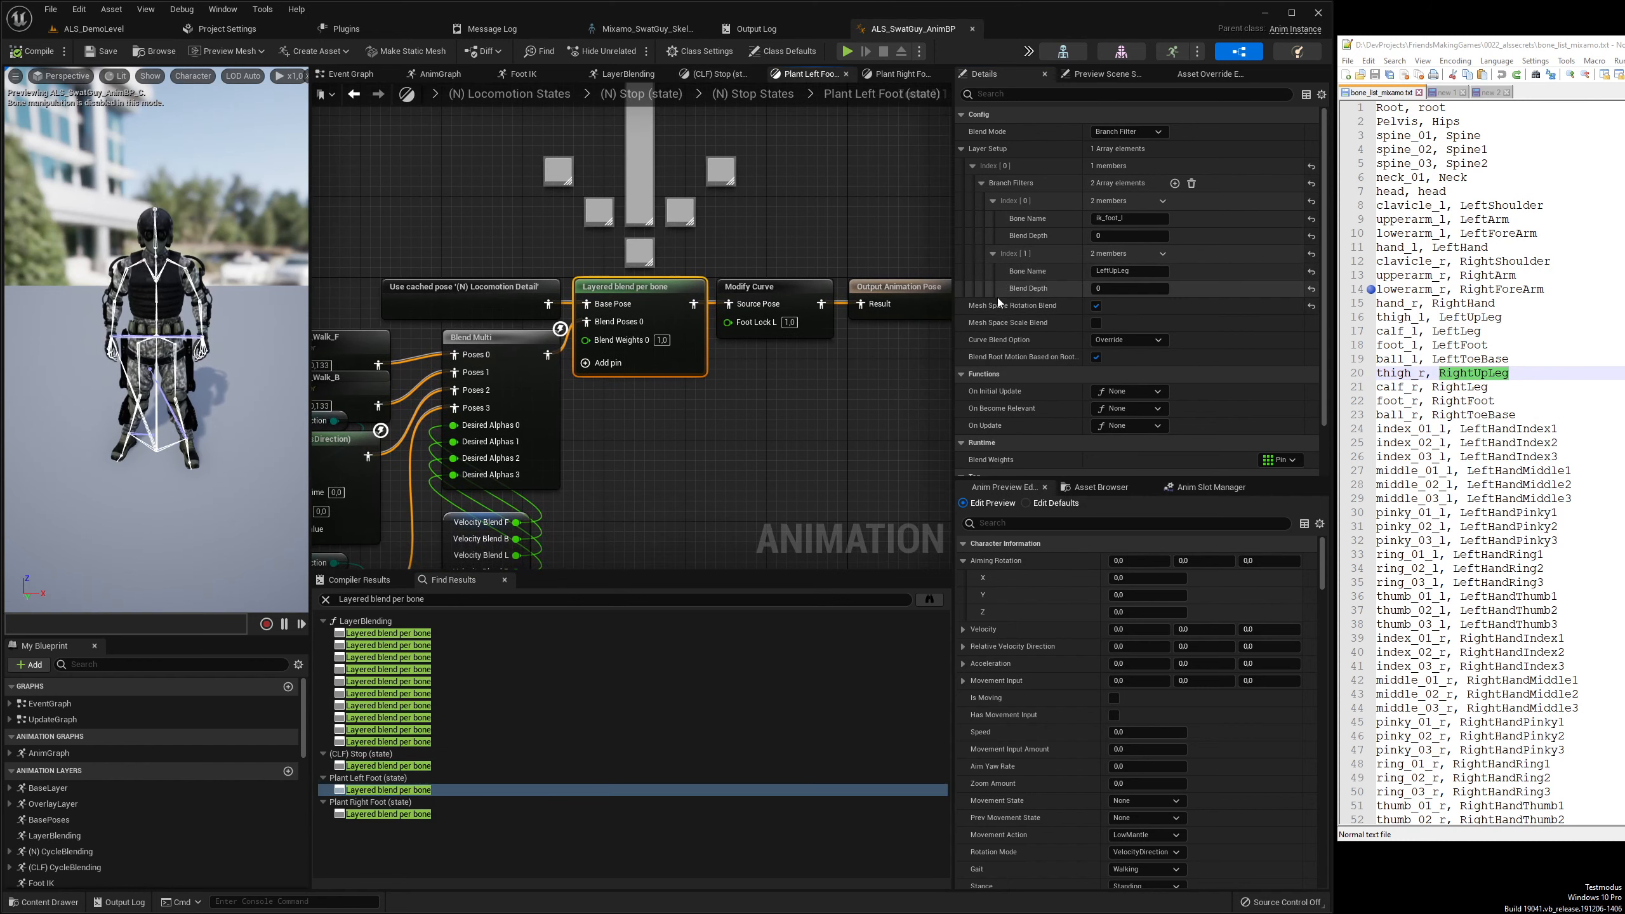
double_click(403, 815)
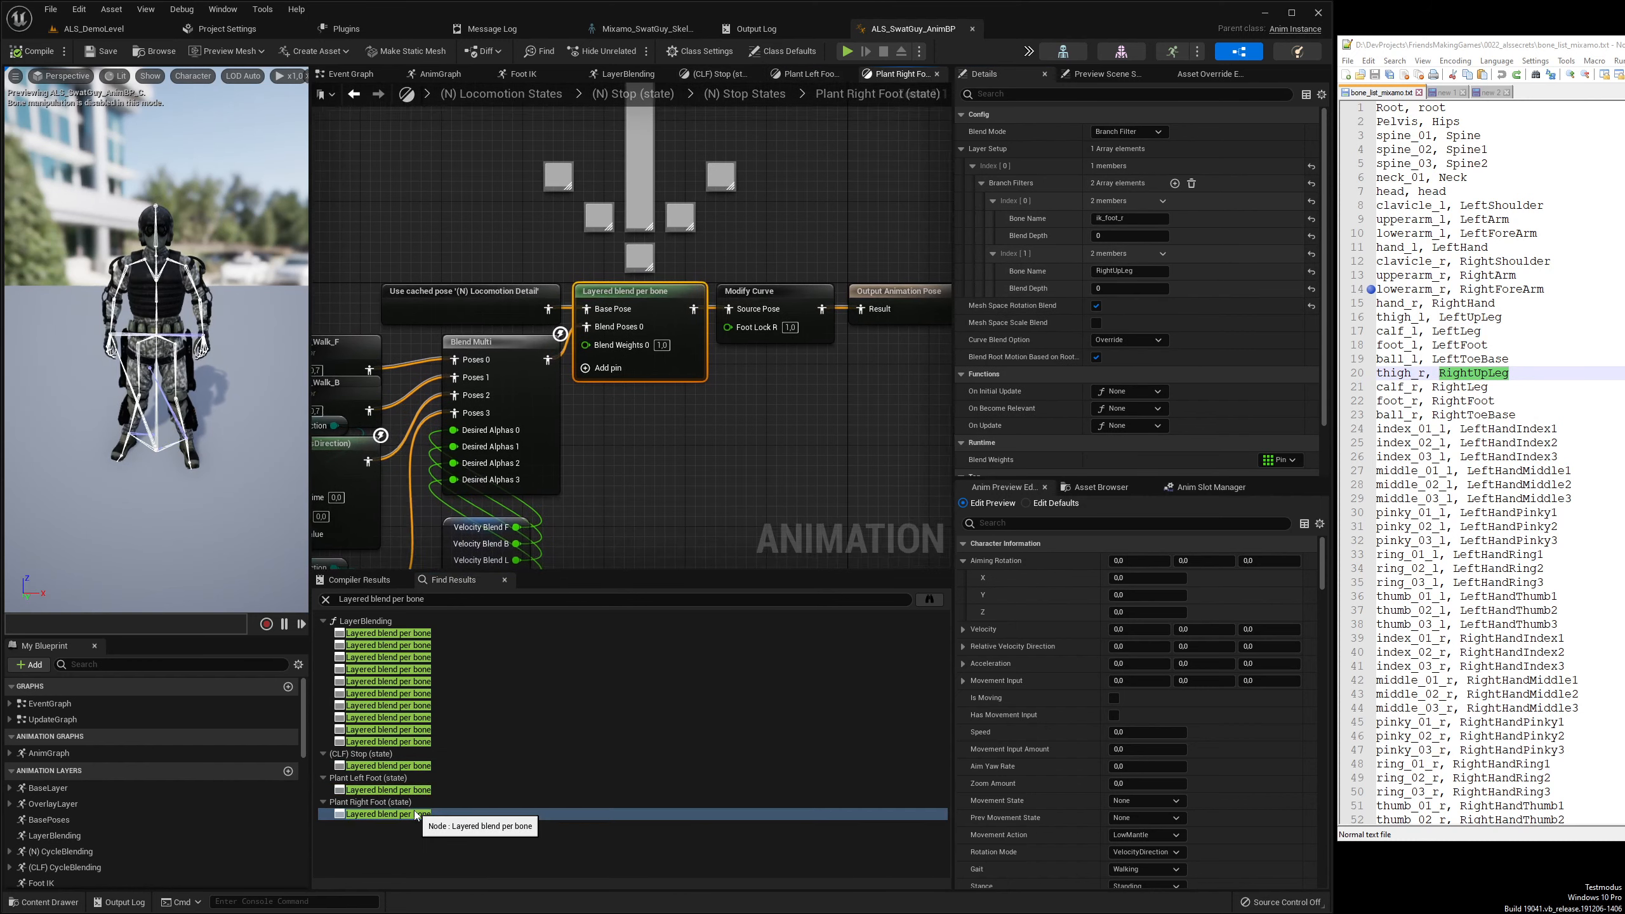